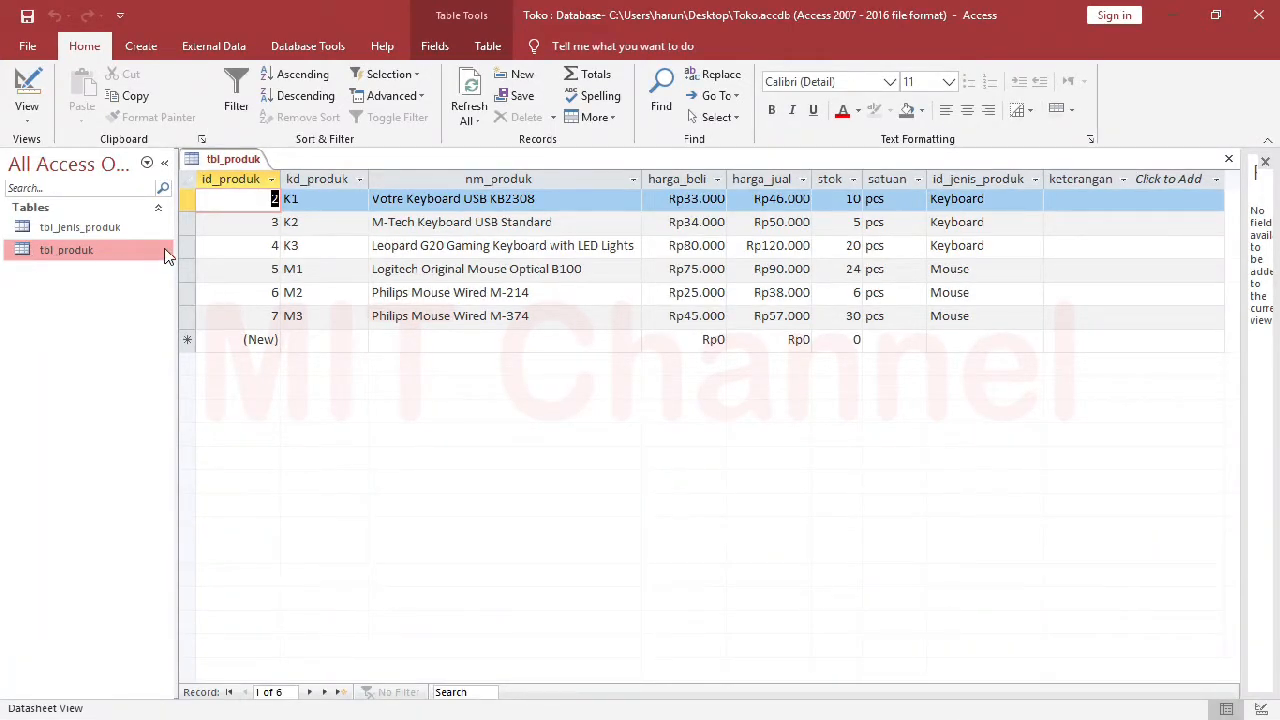
# Create a new query in Design view and add tbl_produk to it.
pyautogui.click(165, 55)
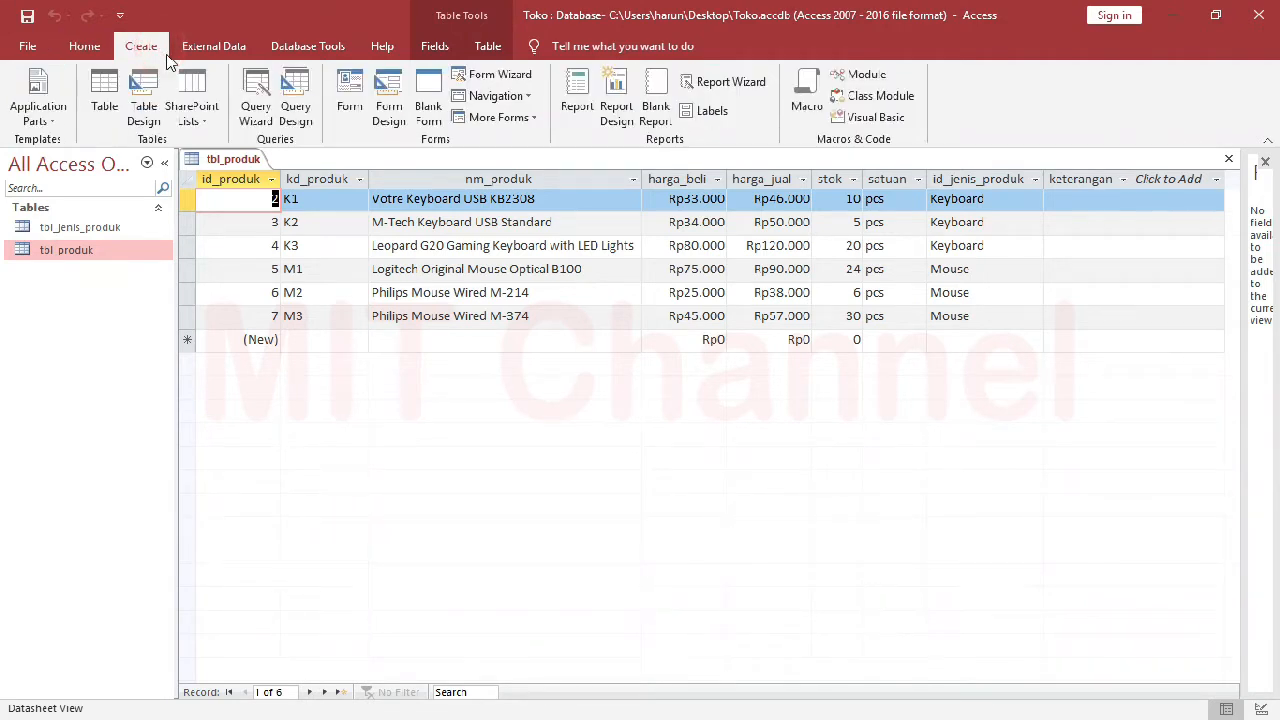
pyautogui.click(300, 105)
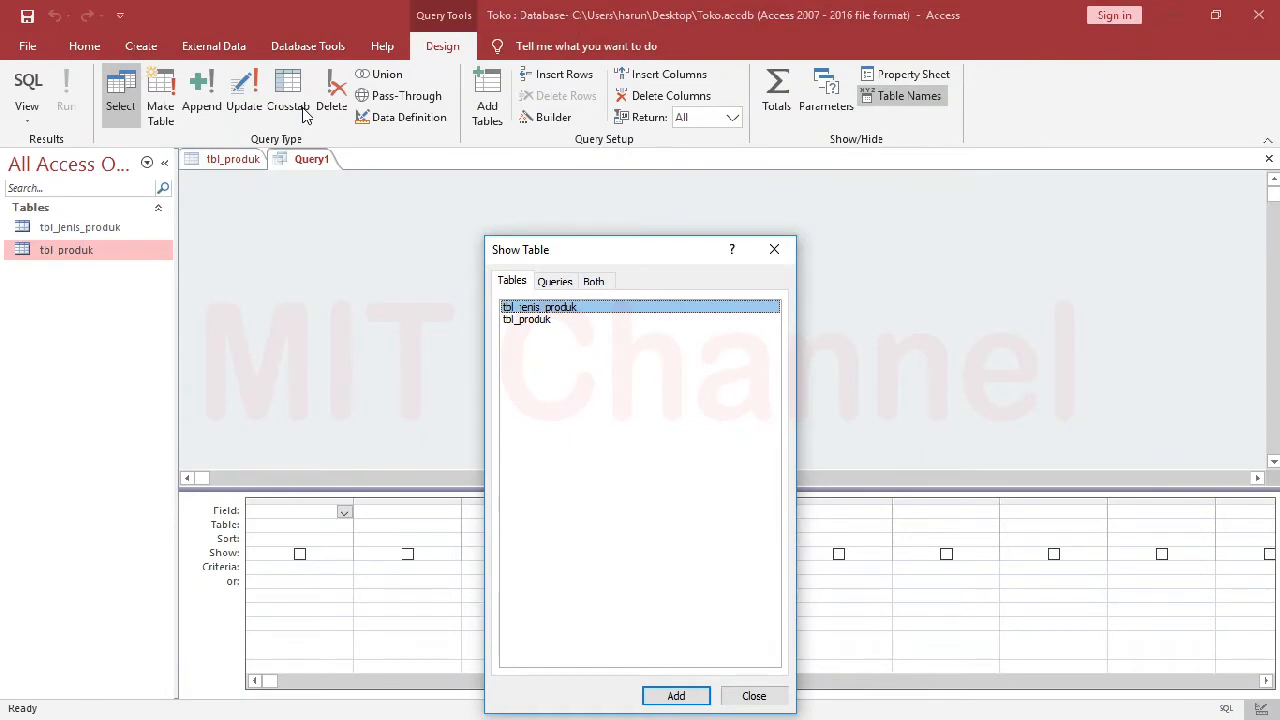
pyautogui.click(538, 320)
pyautogui.click(540, 307)
pyautogui.moveTo(563, 252); pyautogui.dragTo(576, 180)
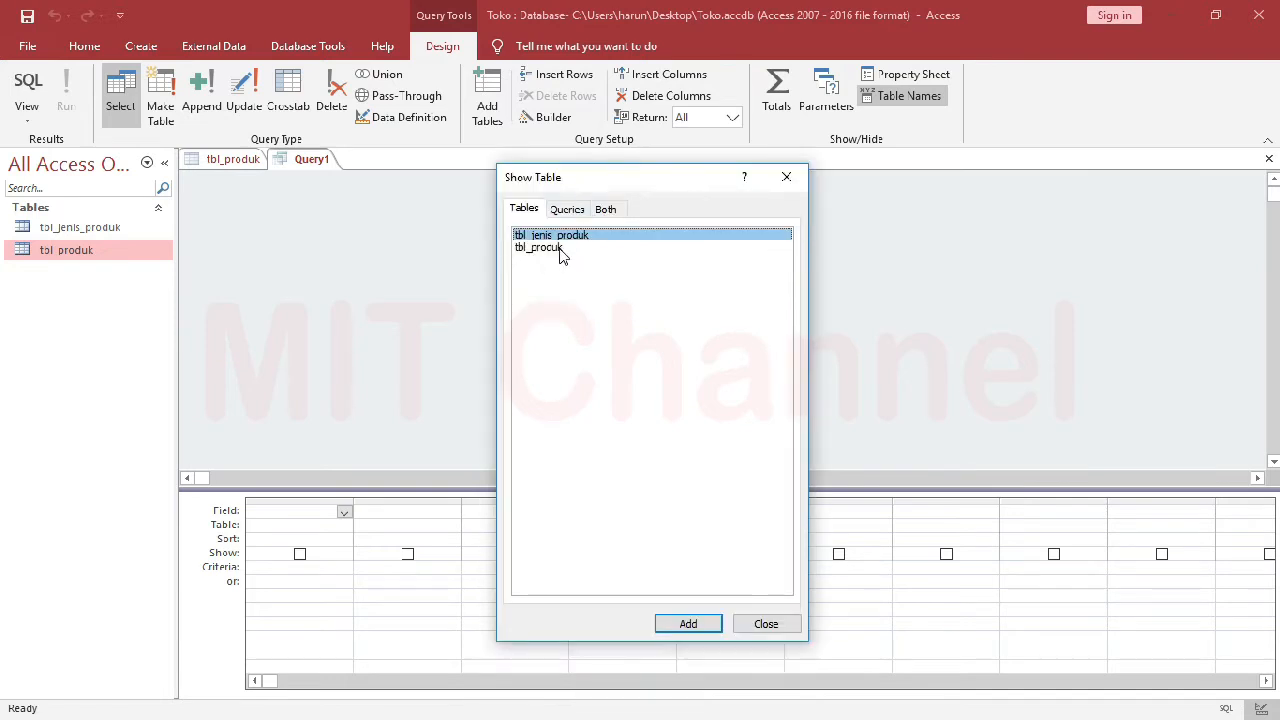
pyautogui.click(562, 249)
pyautogui.click(686, 624)
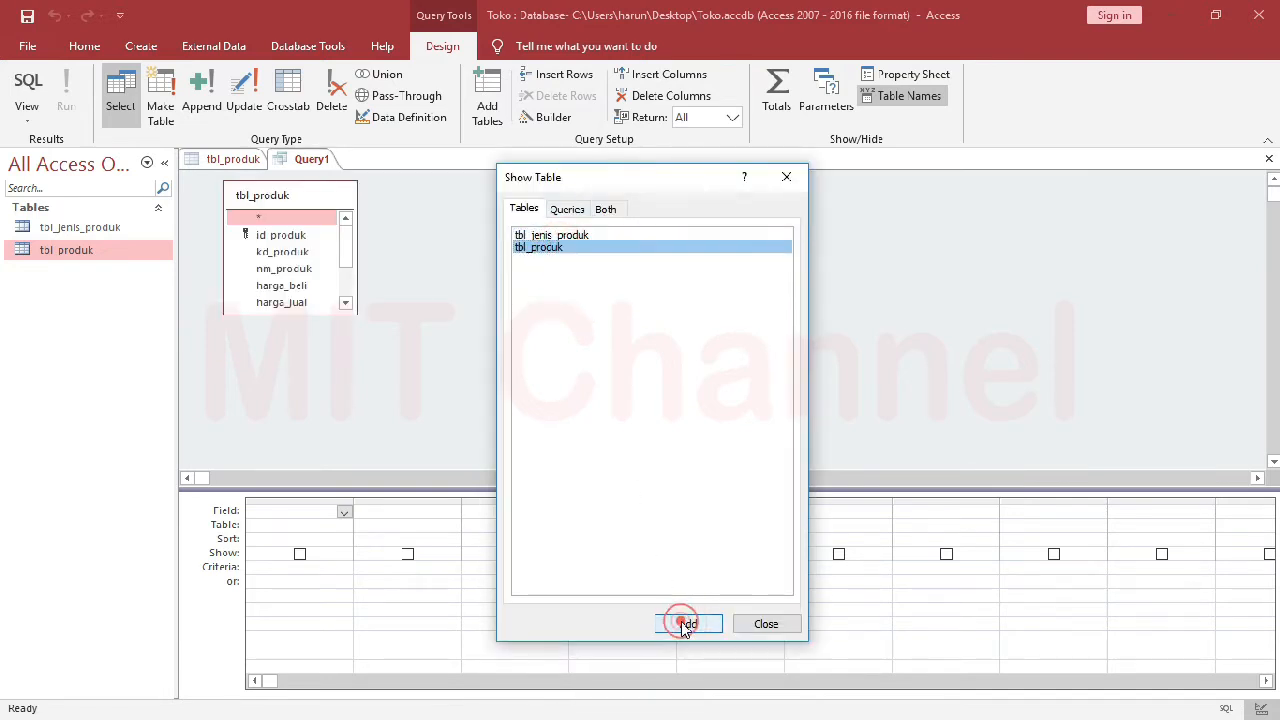
# Add tbl_jenis_produk to the query and close the Show Table dialog.
pyautogui.click(568, 212)
pyautogui.click(607, 212)
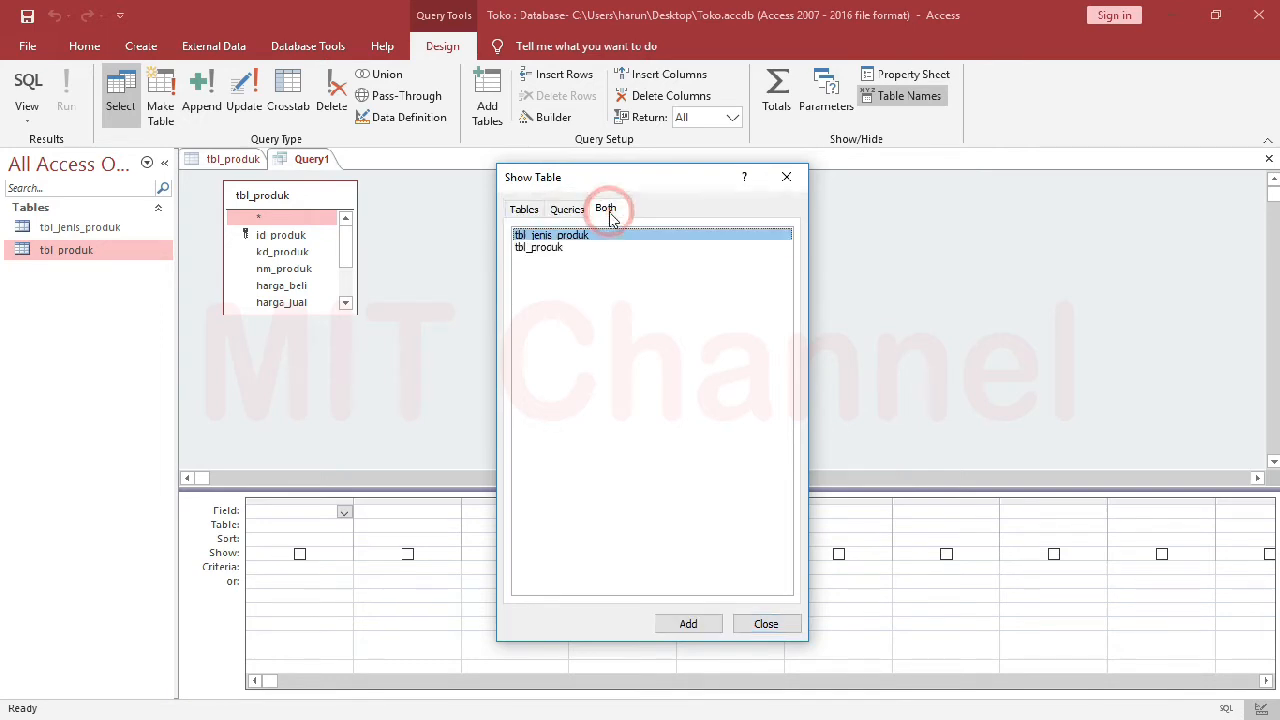
pyautogui.click(568, 211)
pyautogui.click(526, 212)
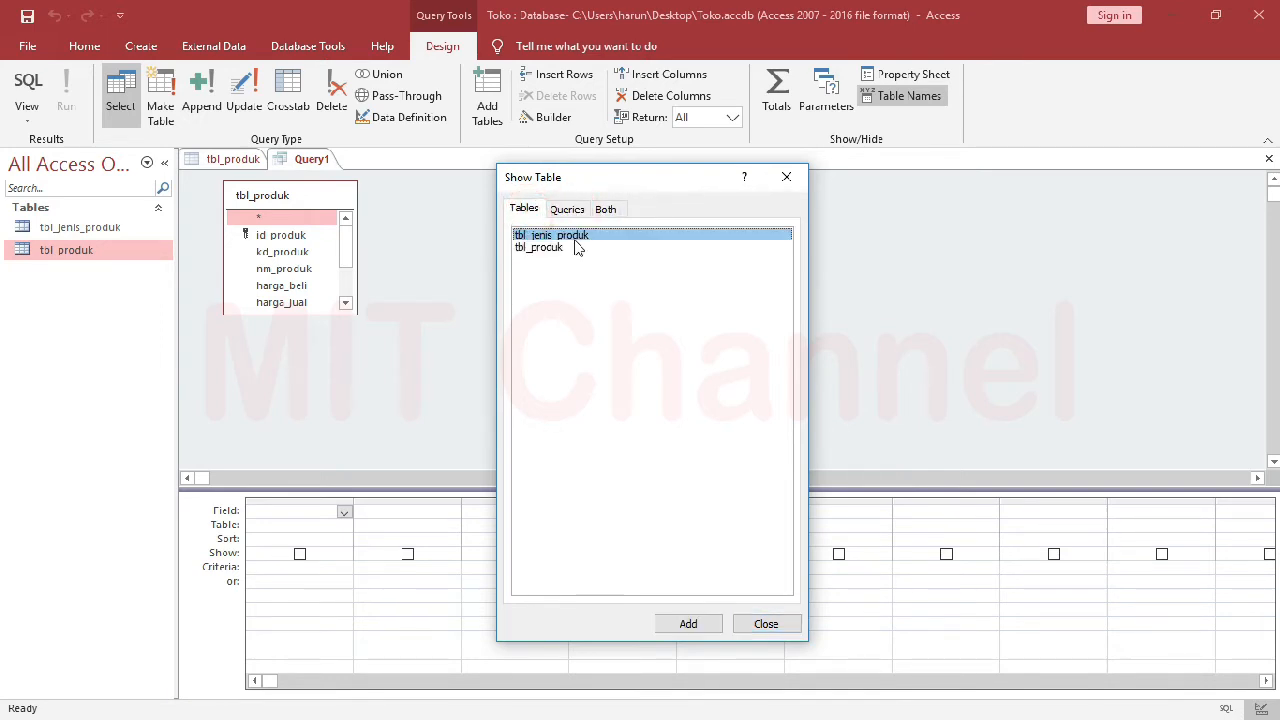
pyautogui.click(687, 623)
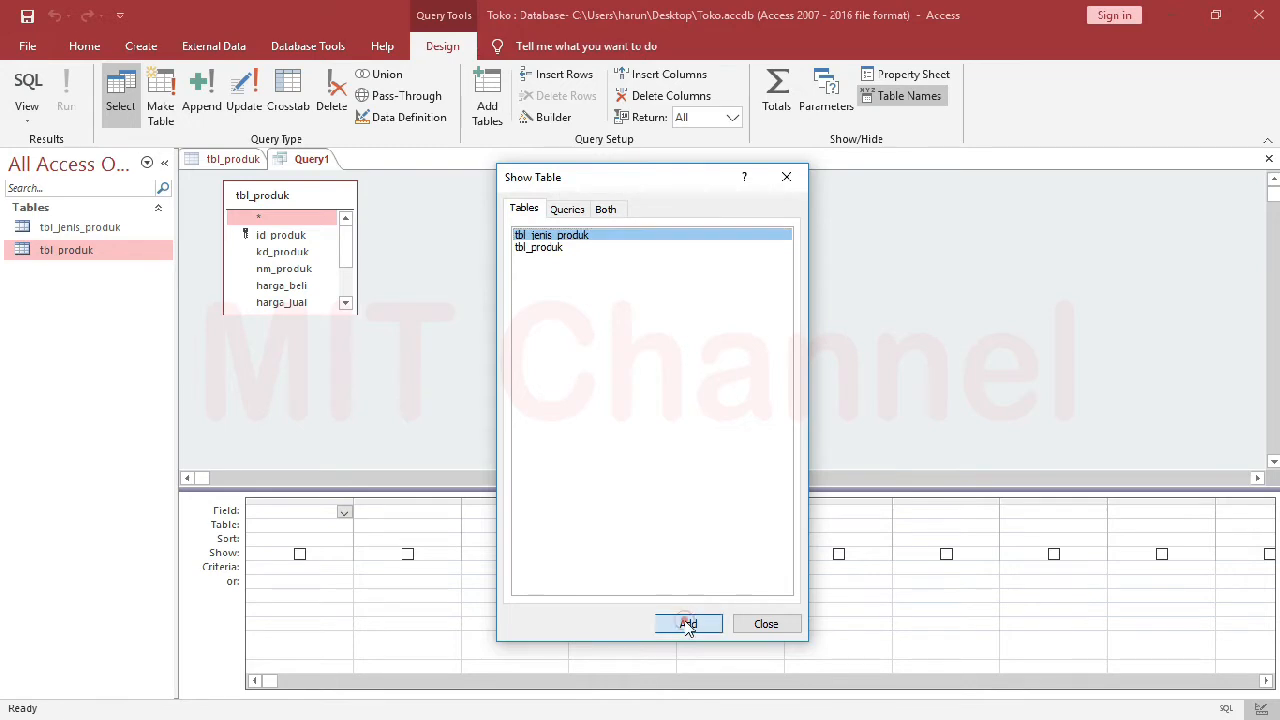
pyautogui.click(757, 628)
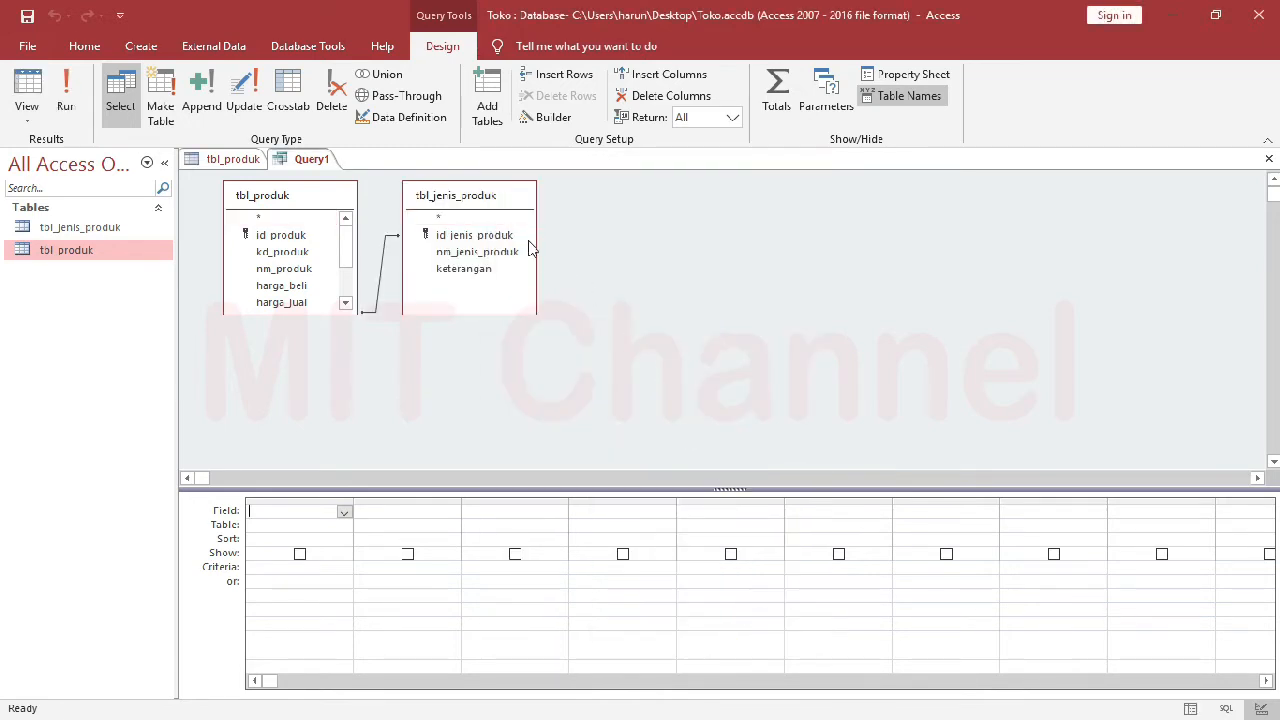
# Space tbl_jenis_produk farther from tbl_produk and examine the id_jenis_produk join between the two tables.
pyautogui.moveTo(508, 197); pyautogui.dragTo(589, 205)
pyautogui.scroll(-2, 345, 260)
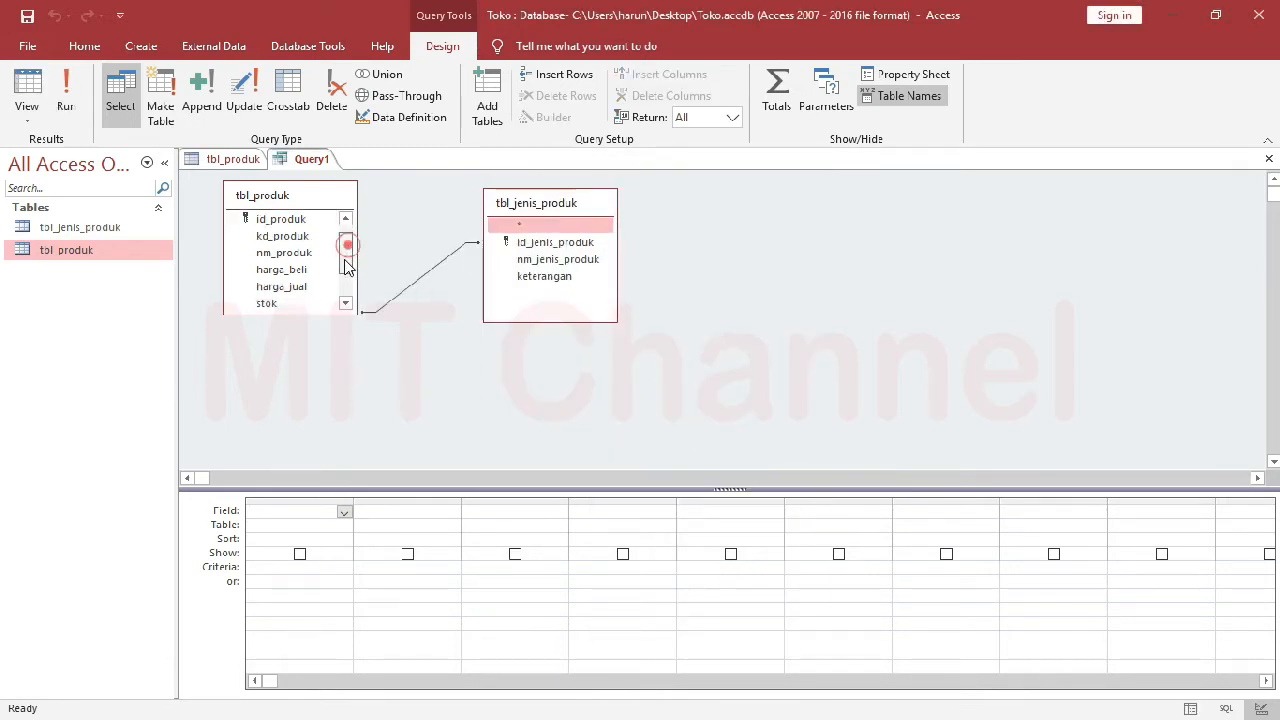
pyautogui.click(318, 286)
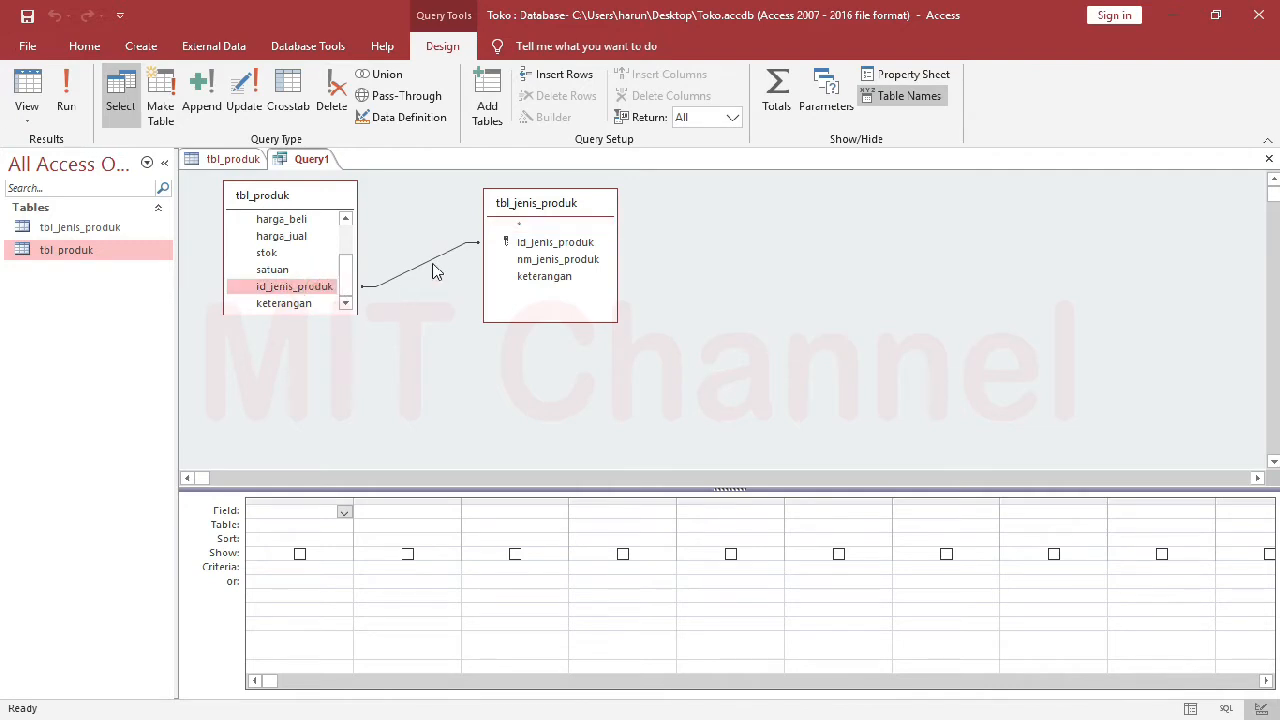
pyautogui.click(430, 261)
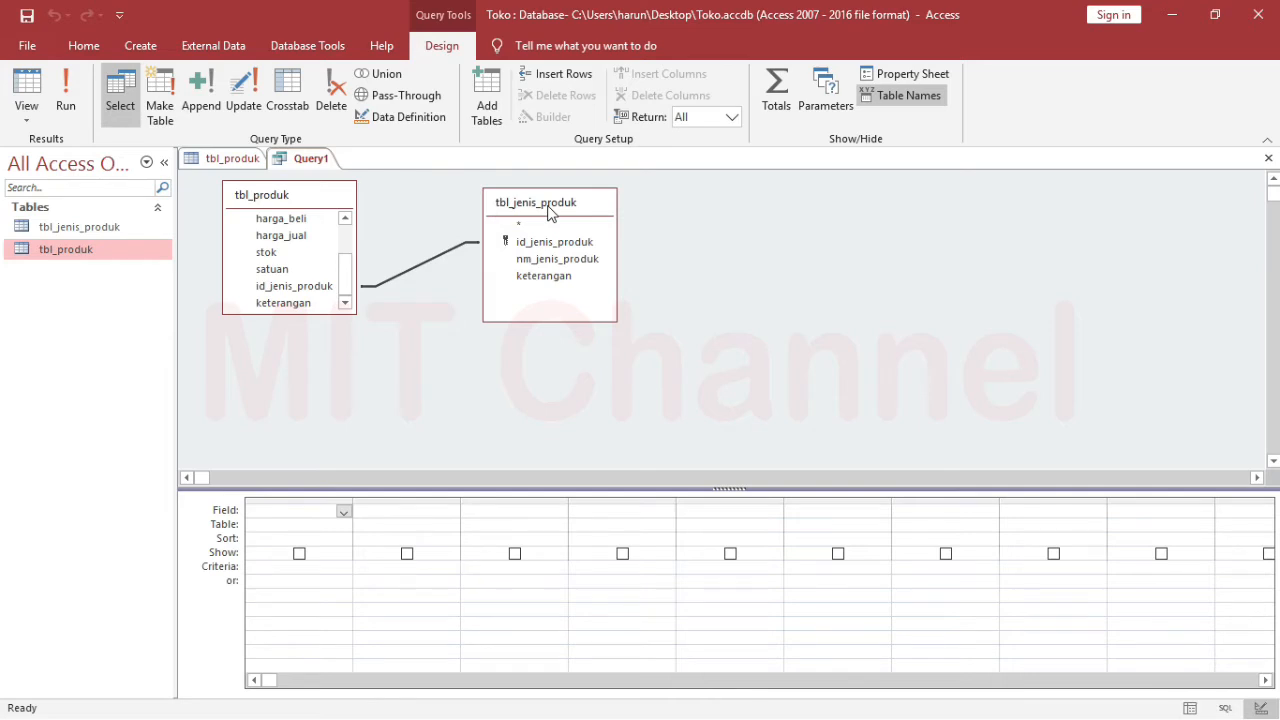
# Remove tbl_jenis_produk from the query design.
pyautogui.click(549, 213)
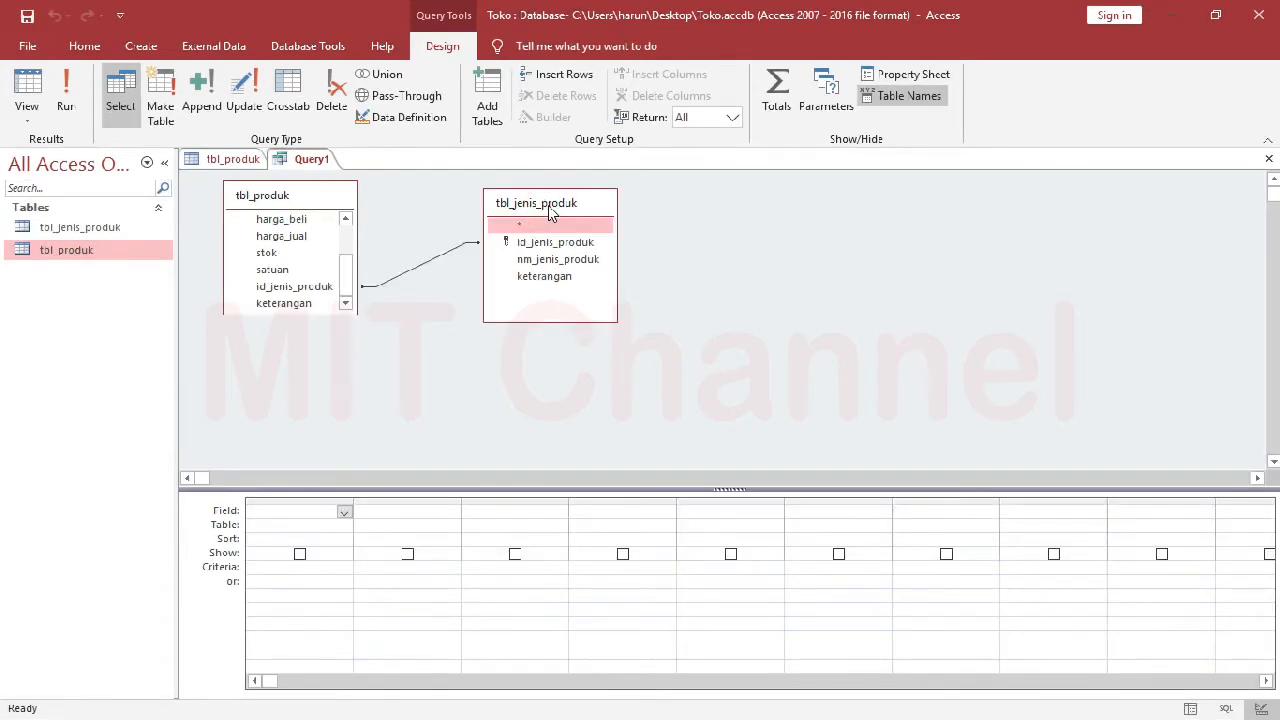
pyautogui.rightClick(564, 215)
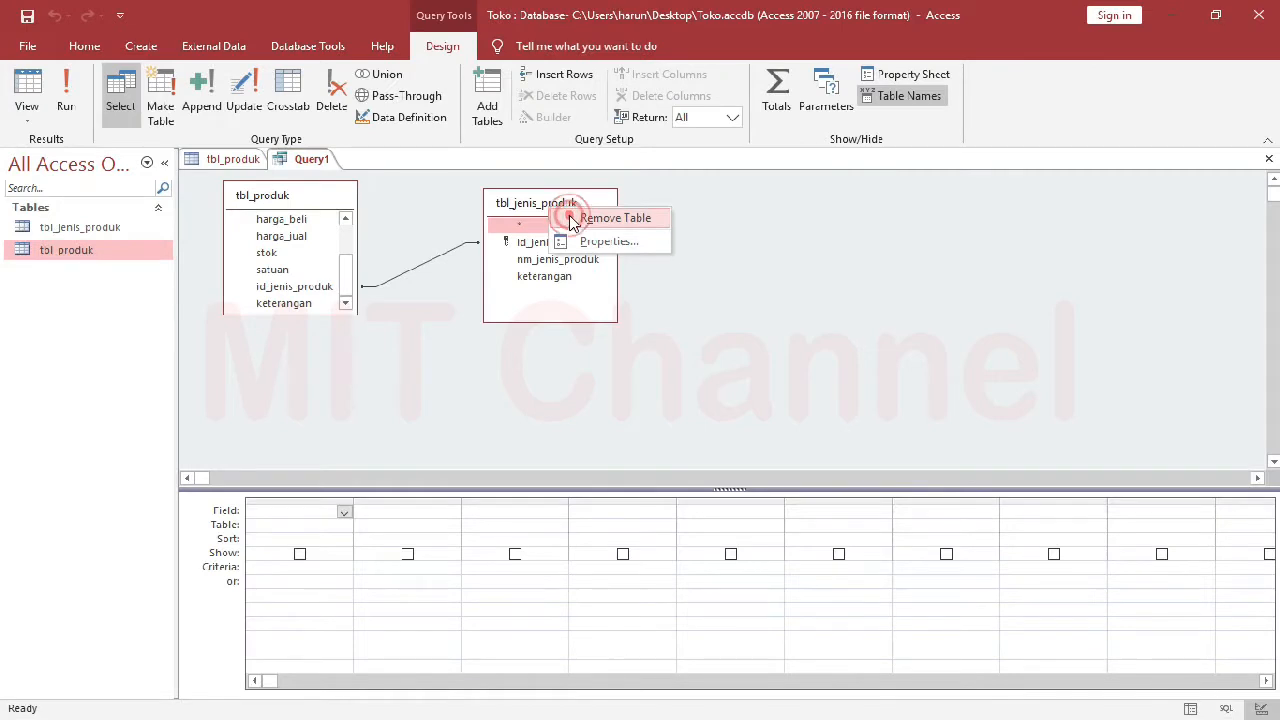
pyautogui.click(571, 218)
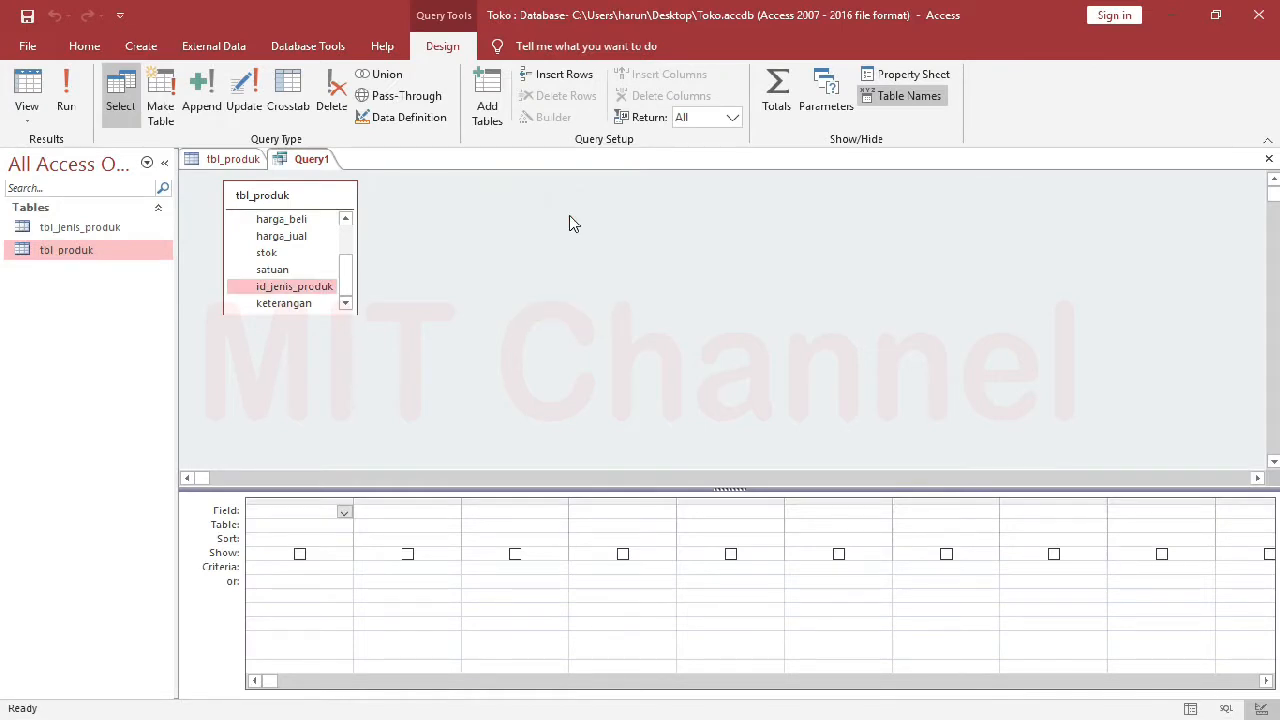
# Add tbl_jenis_produk back to the query design and close the Show Table dialog.
pyautogui.rightClick(569, 223)
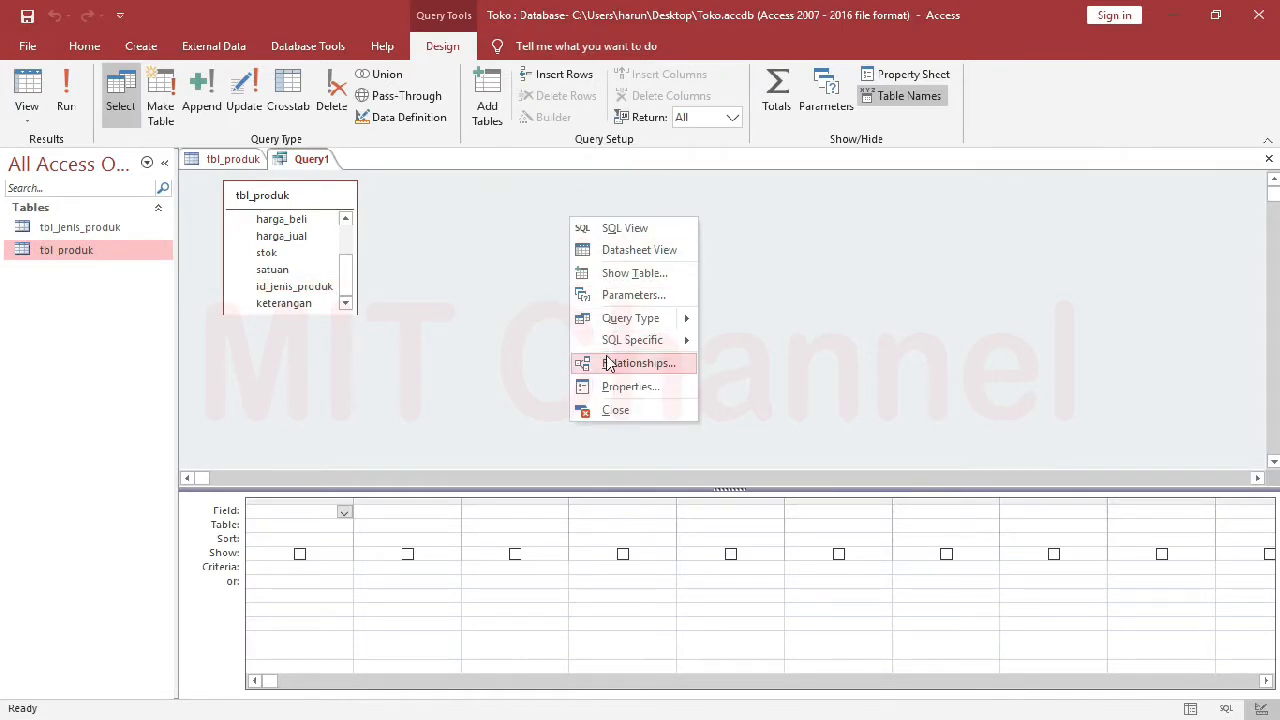
pyautogui.click(619, 274)
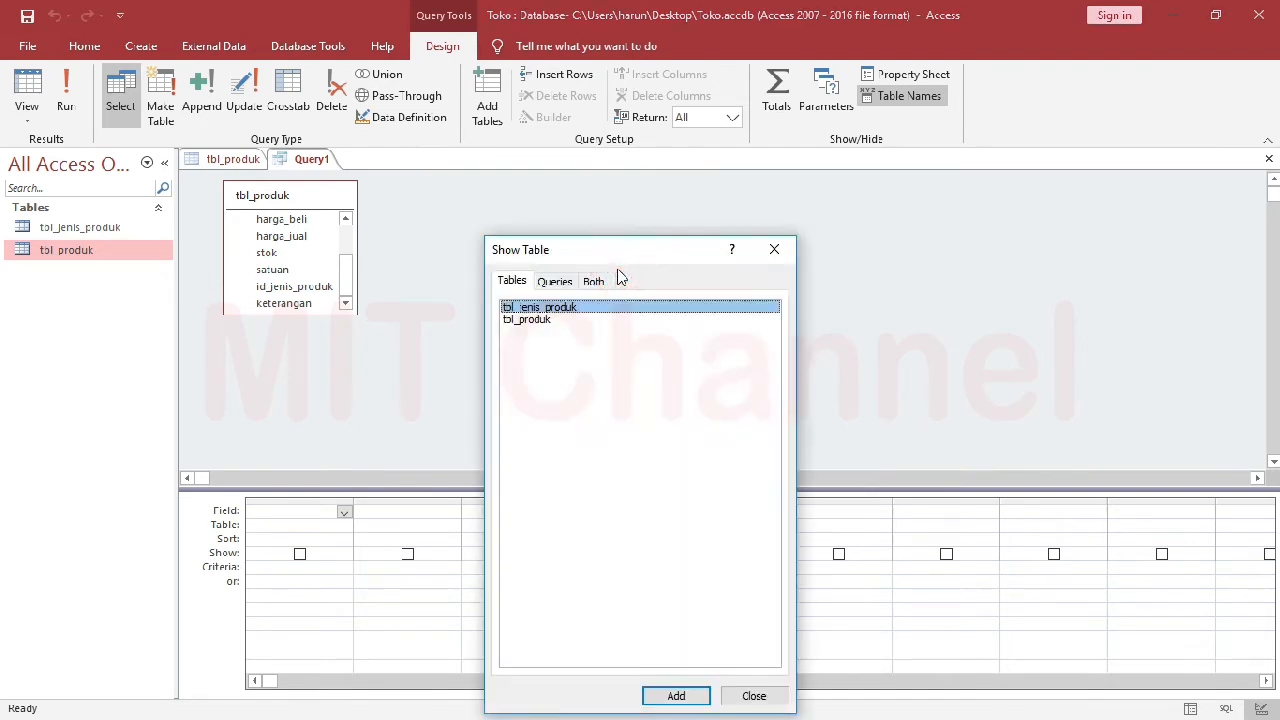
pyautogui.click(600, 319)
pyautogui.click(594, 307)
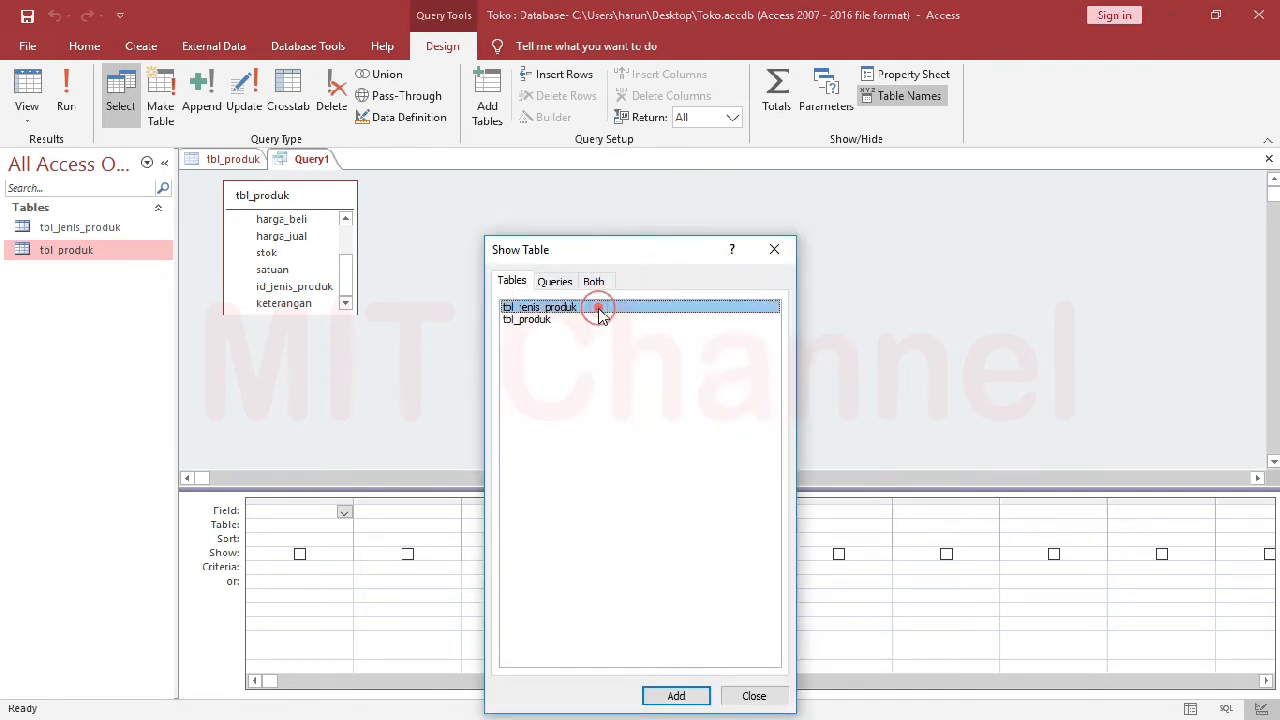
pyautogui.click(646, 694)
pyautogui.click(754, 696)
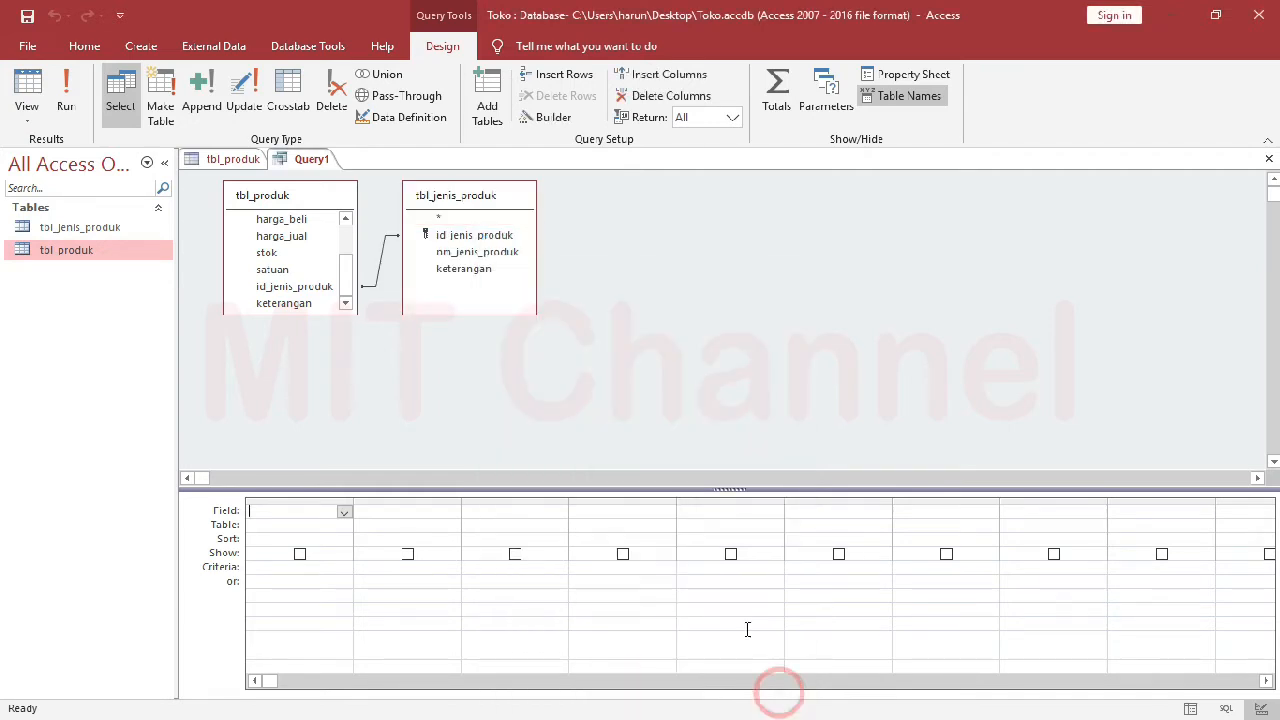
# Add the id_produk and nm_produk fields of tbl_produk to the query's first two columns.
pyautogui.moveTo(347, 283); pyautogui.dragTo(349, 240)
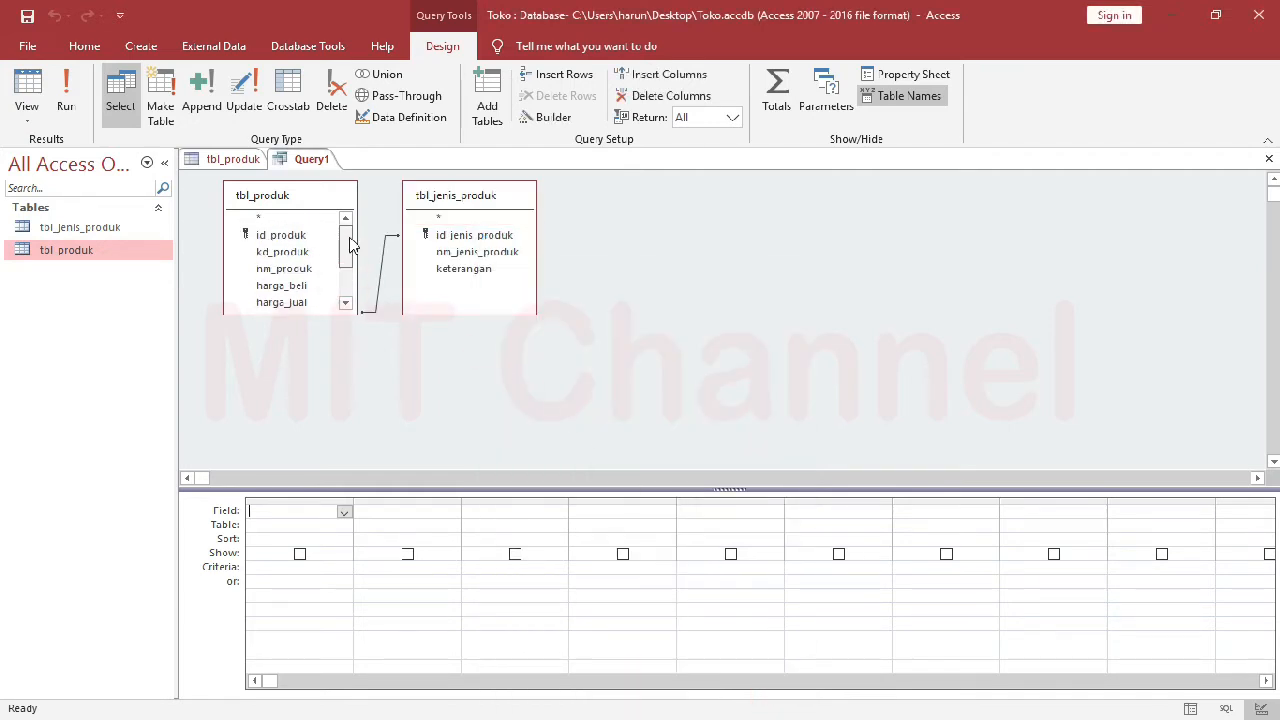
pyautogui.click(286, 243)
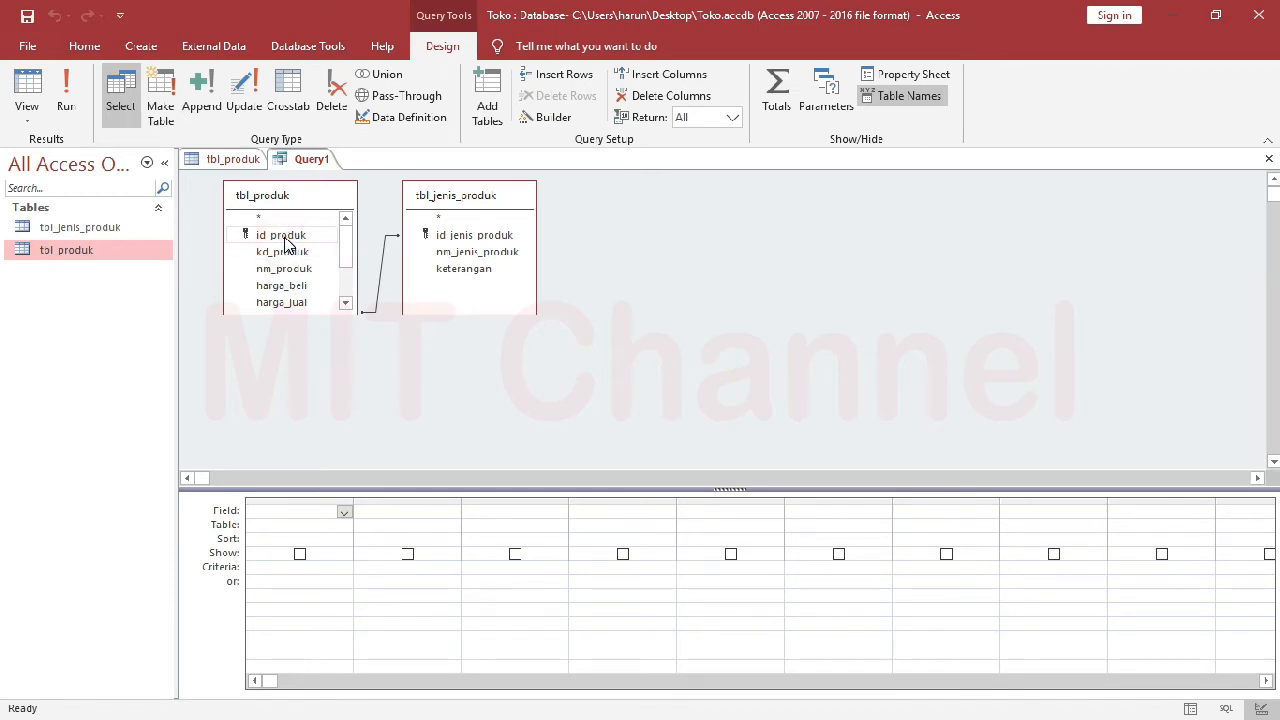
pyautogui.click(286, 243)
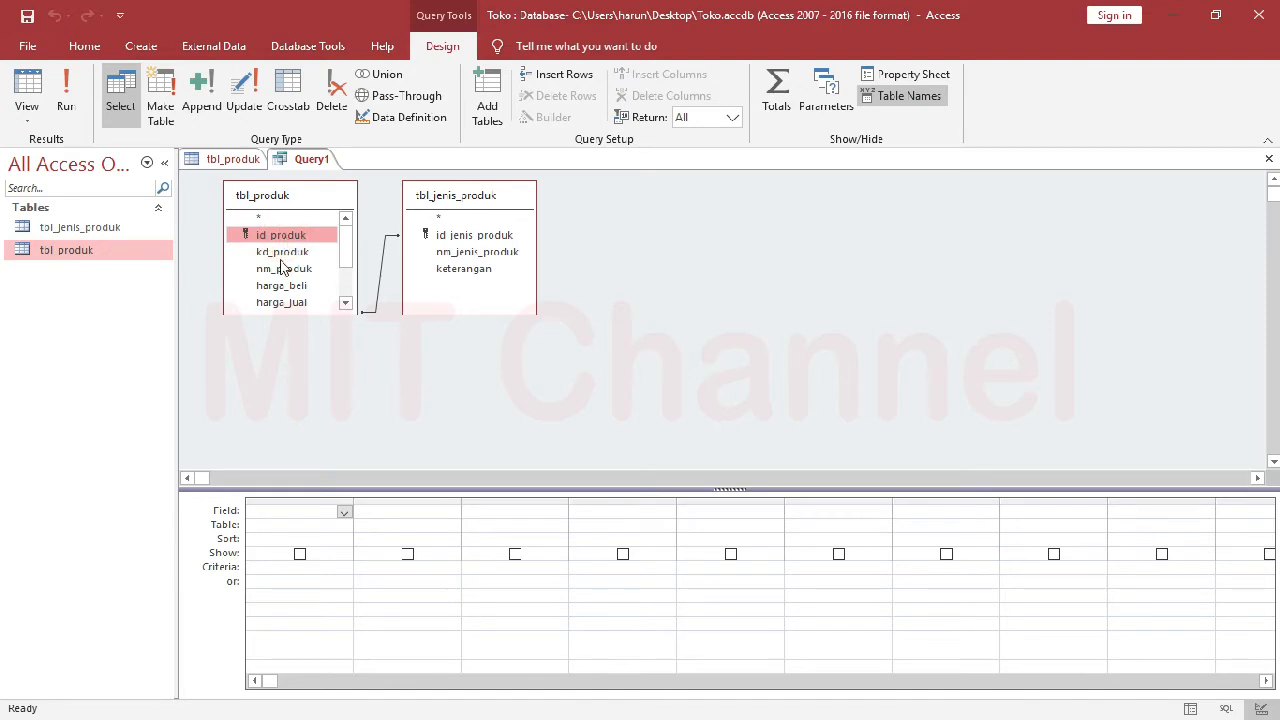
pyautogui.doubleClick(298, 246)
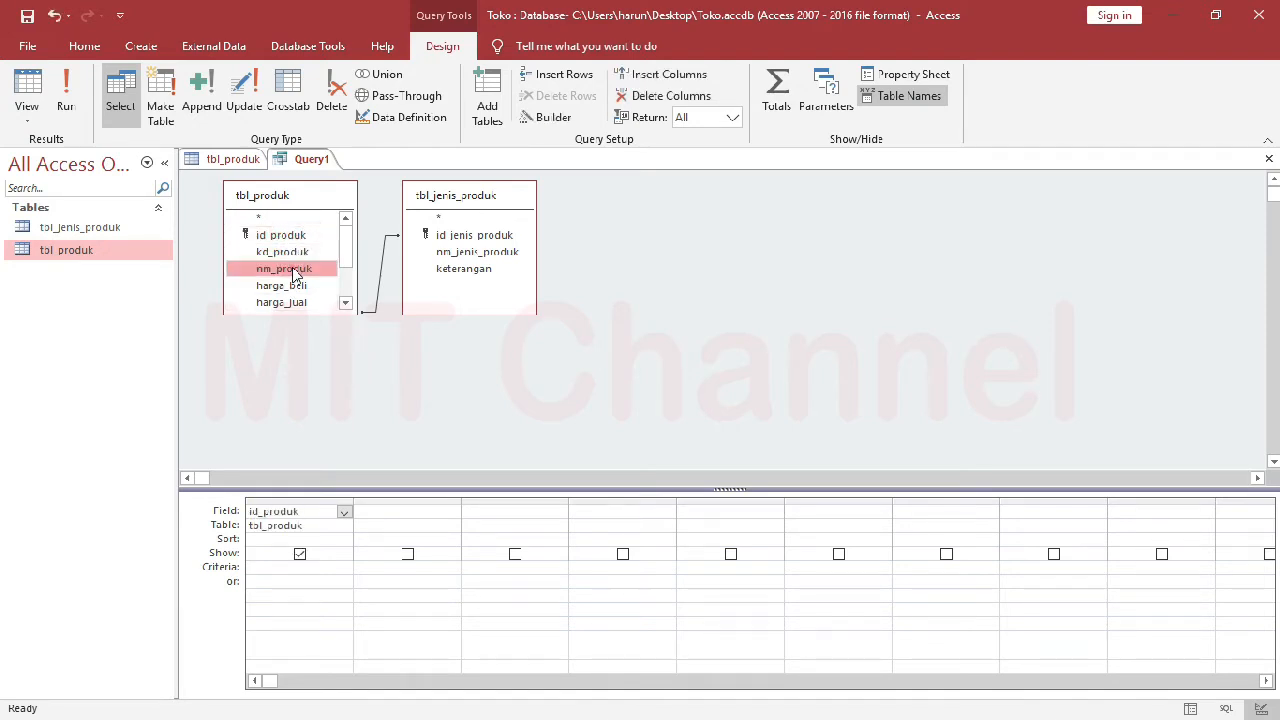
pyautogui.doubleClick(287, 269)
# Set the third query column to the harga_beli field from tbl_produk.
pyautogui.click(560, 512)
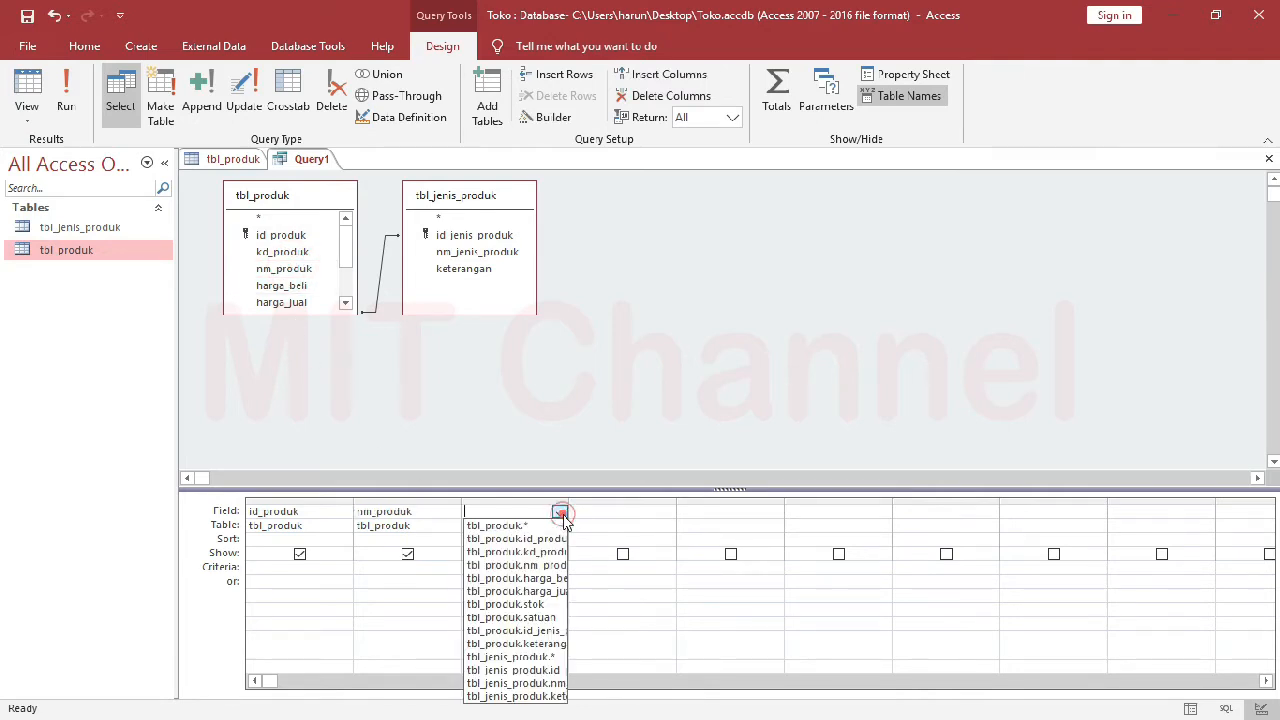
pyautogui.click(560, 512)
pyautogui.click(560, 526)
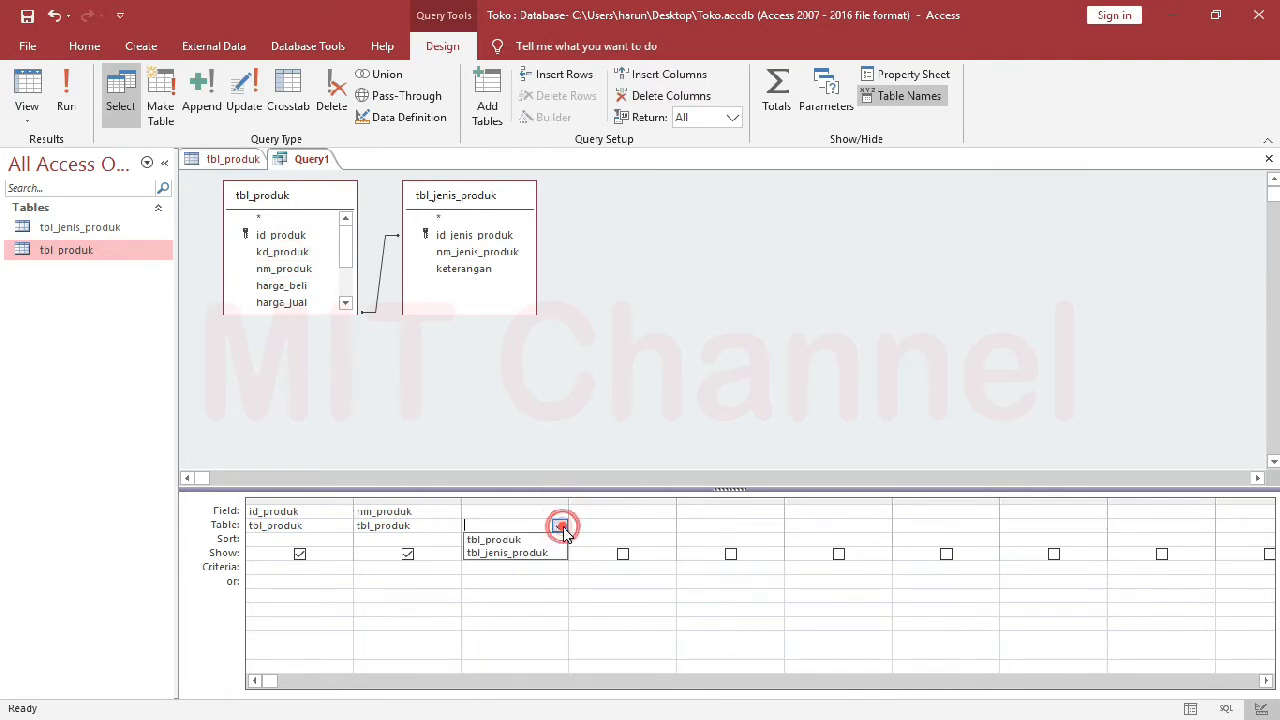
pyautogui.click(549, 541)
pyautogui.click(560, 511)
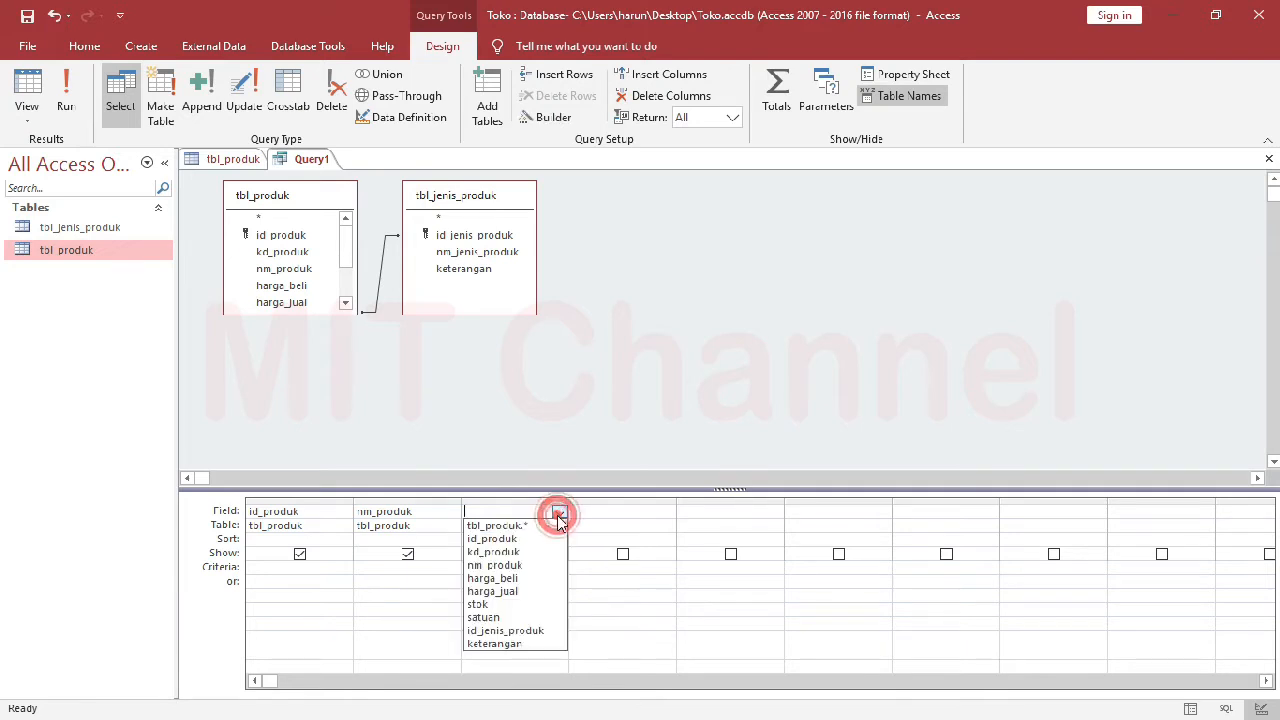
pyautogui.click(531, 579)
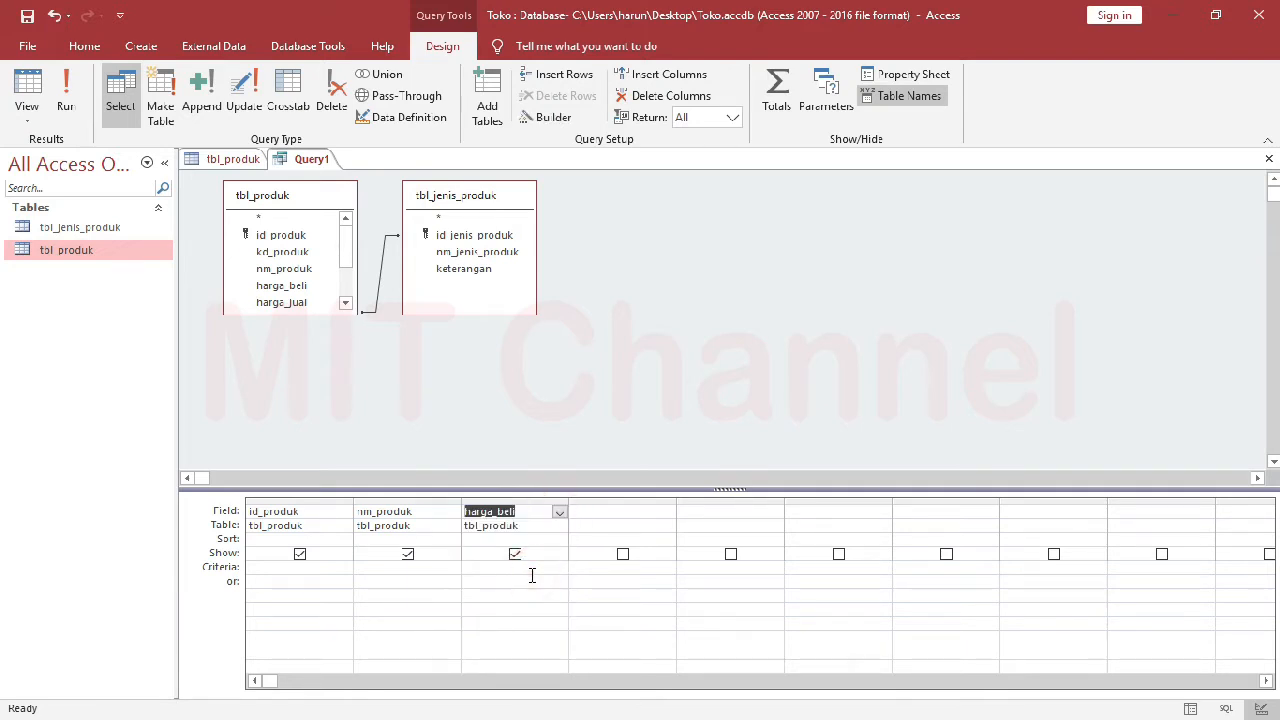
# Set the fourth query column to the harga_jual field from tbl_produk.
pyautogui.click(668, 526)
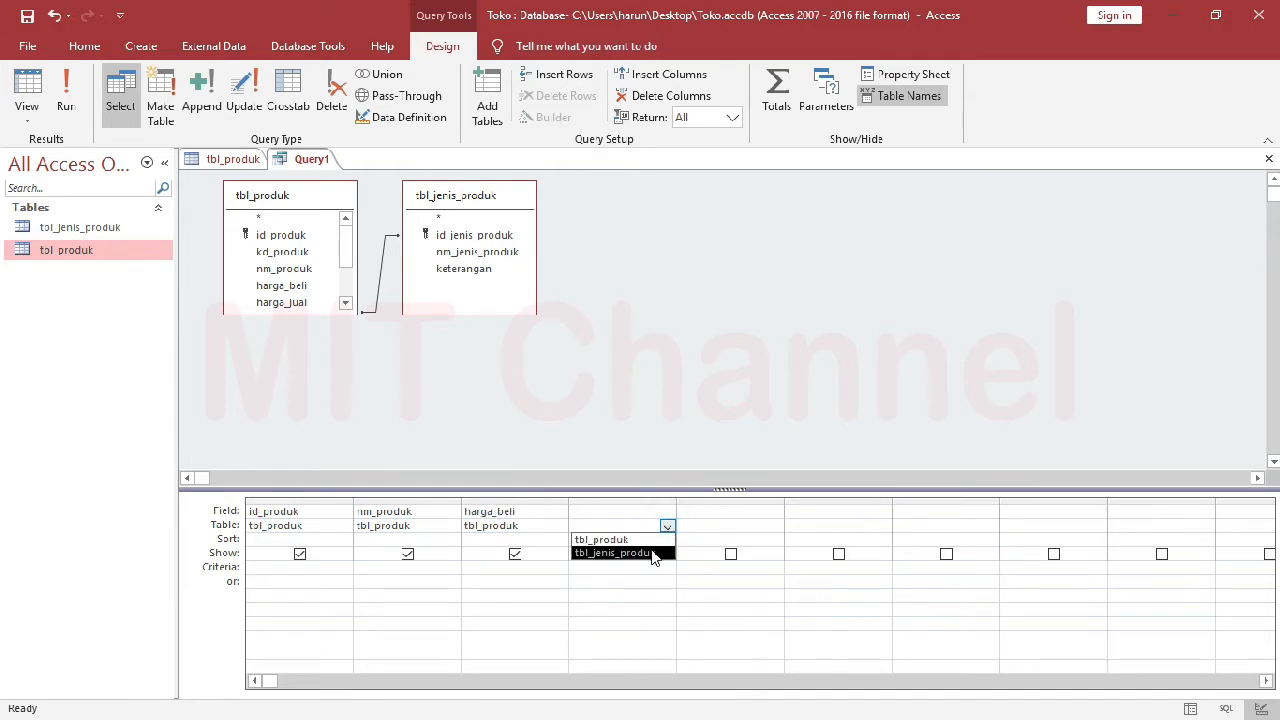
pyautogui.click(662, 539)
pyautogui.click(668, 511)
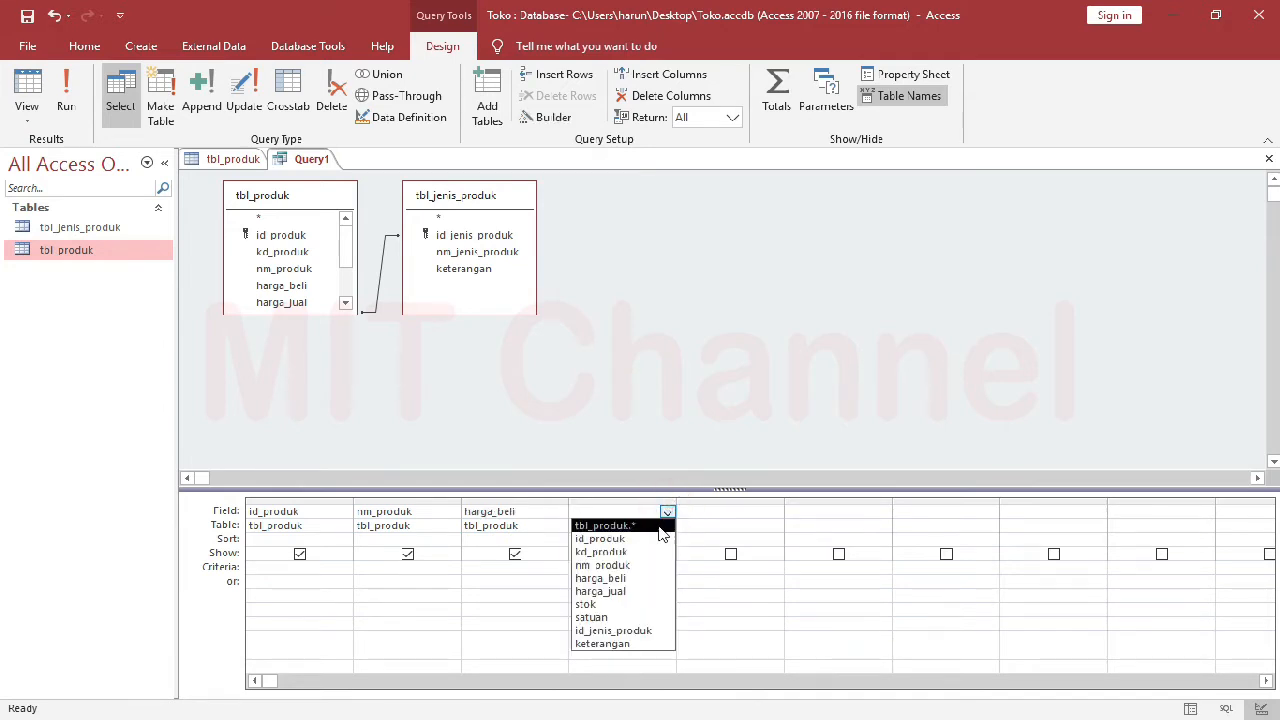
pyautogui.click(645, 591)
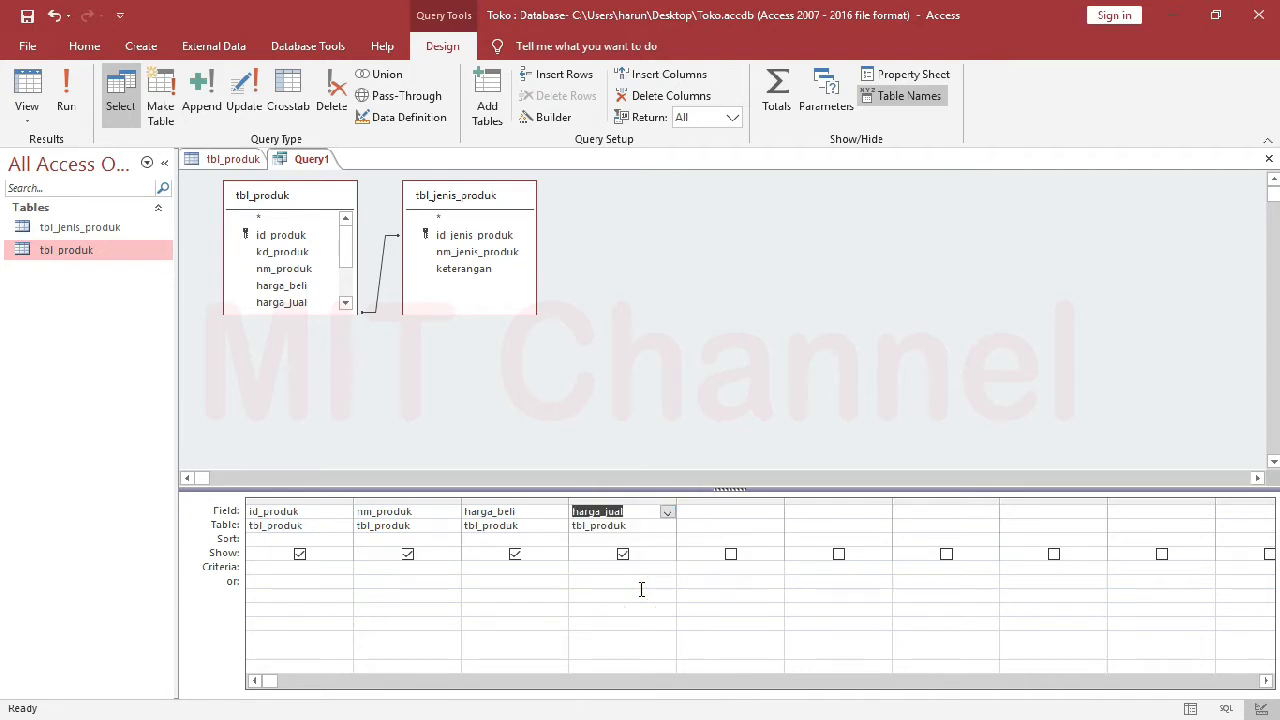
# Set the fifth query column to the stok field from tbl_produk.
pyautogui.moveTo(345, 250); pyautogui.dragTo(343, 275)
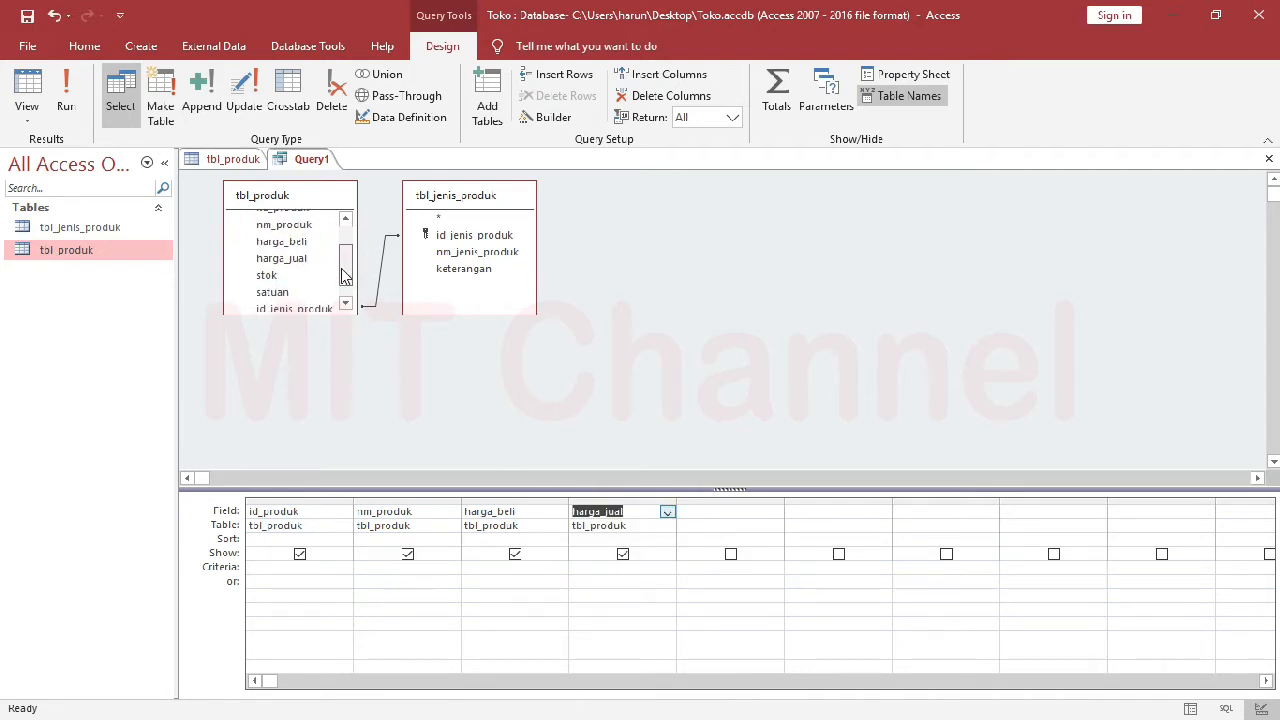
pyautogui.click(778, 526)
pyautogui.click(740, 539)
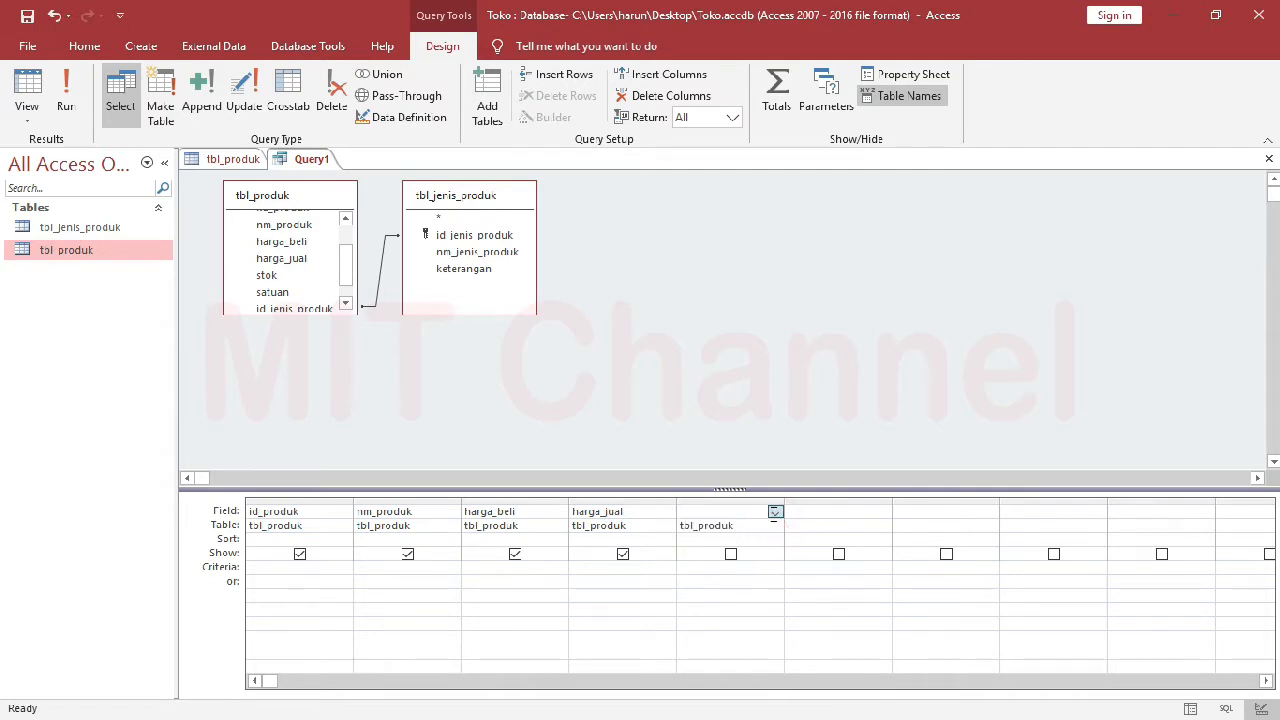
pyautogui.click(775, 512)
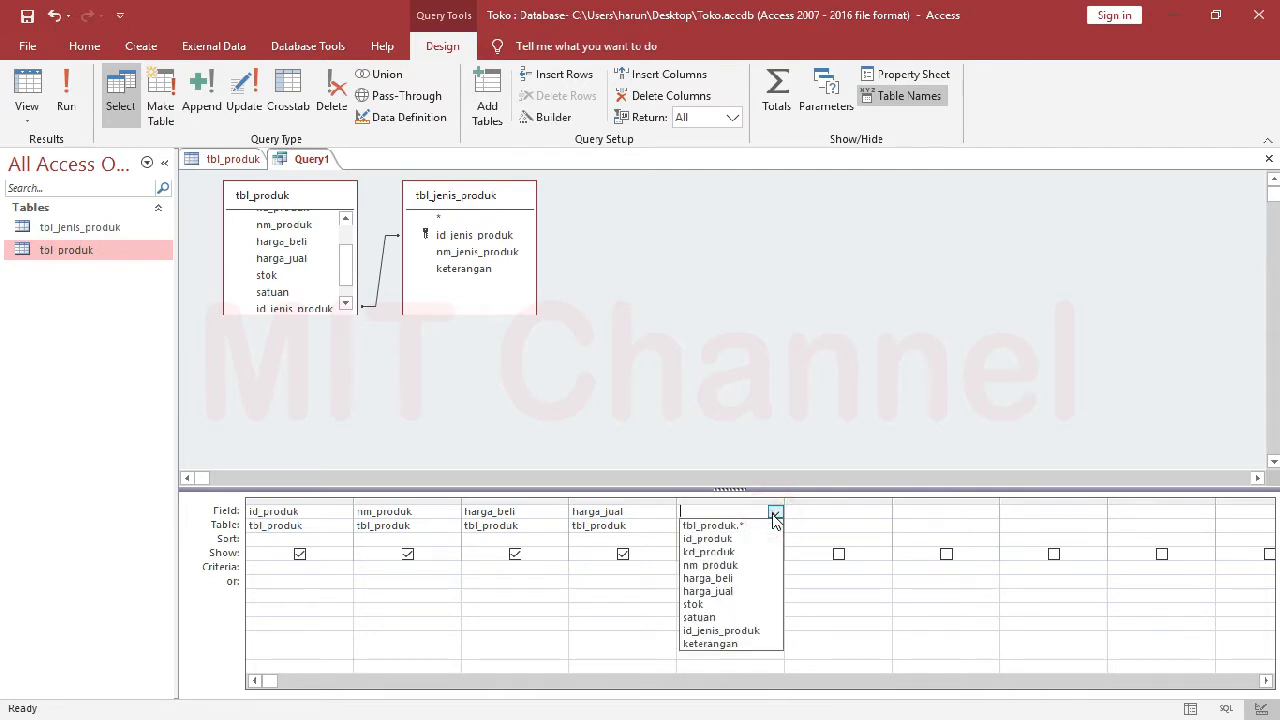
pyautogui.click(746, 606)
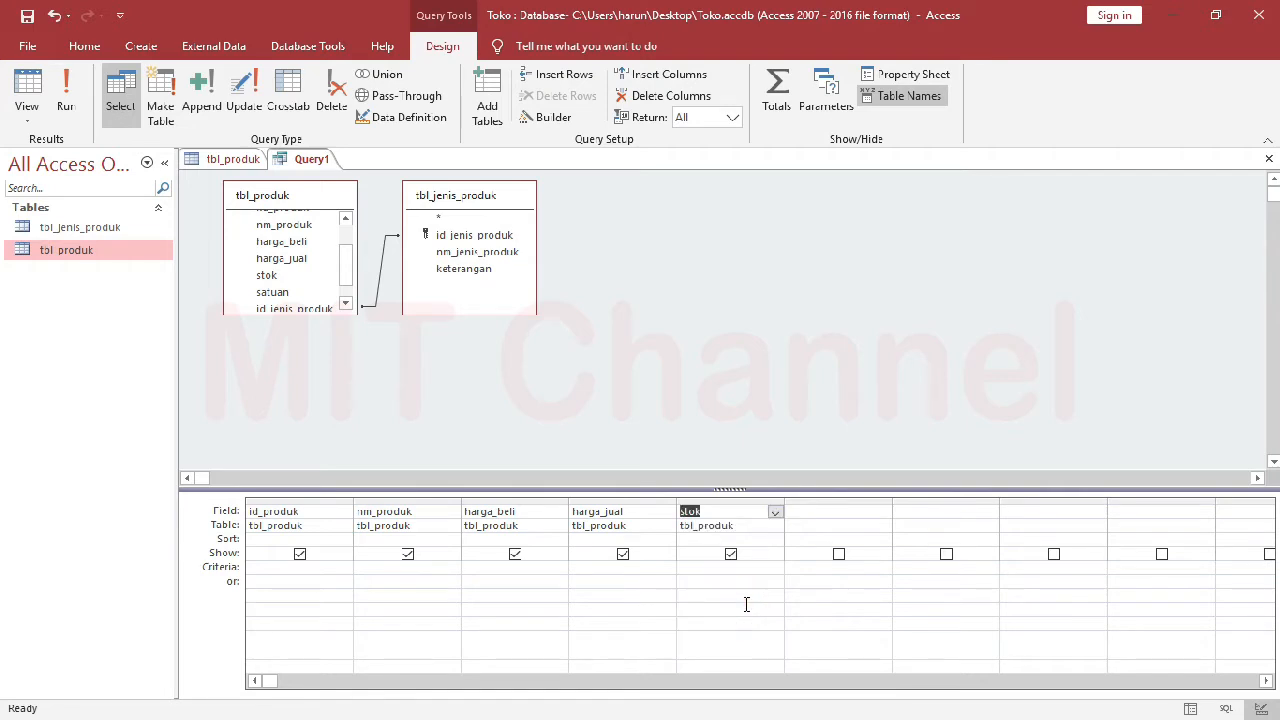
# Set the sixth query column to the id_jenis_produk field from tbl_jenis_produk.
pyautogui.click(883, 525)
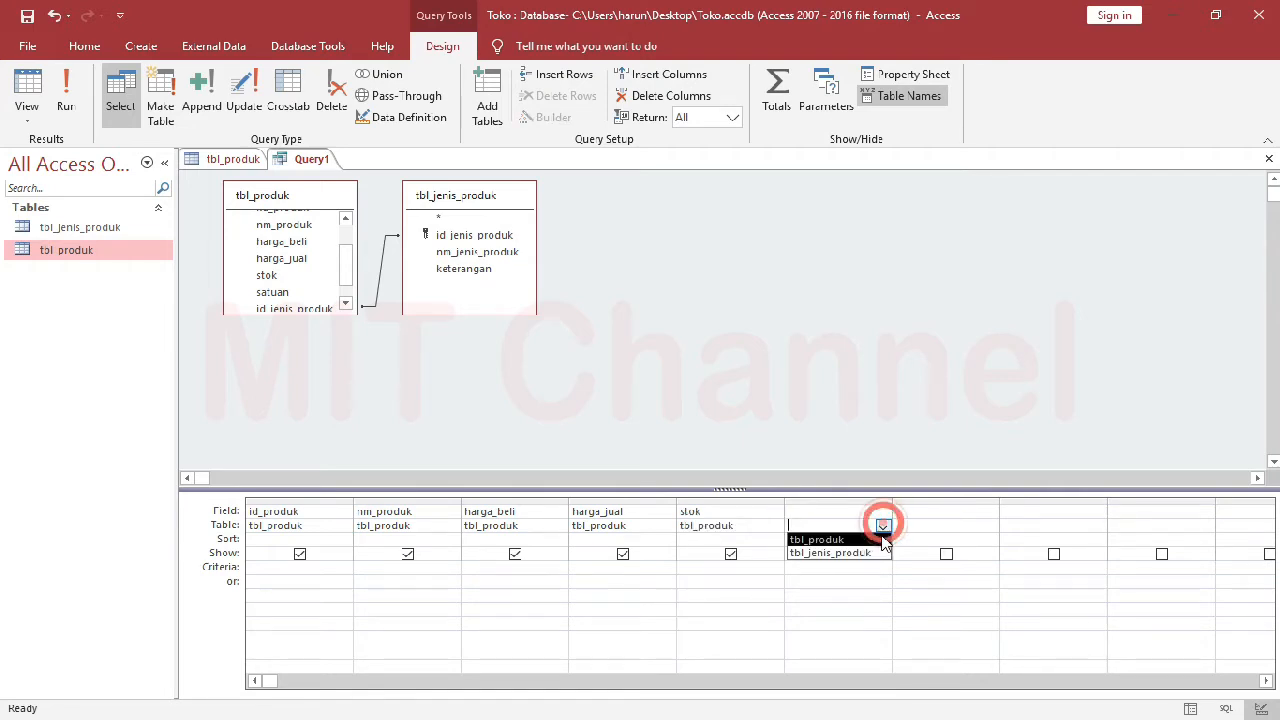
pyautogui.click(876, 553)
pyautogui.click(883, 511)
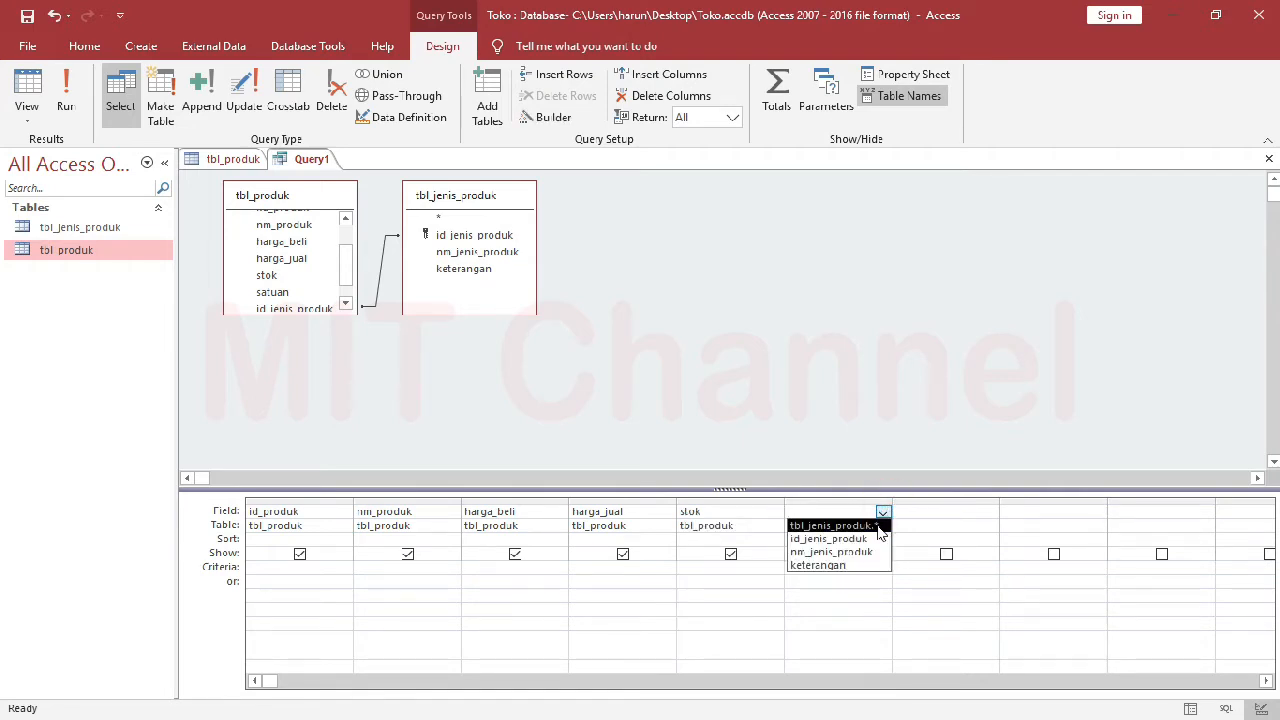
pyautogui.click(877, 538)
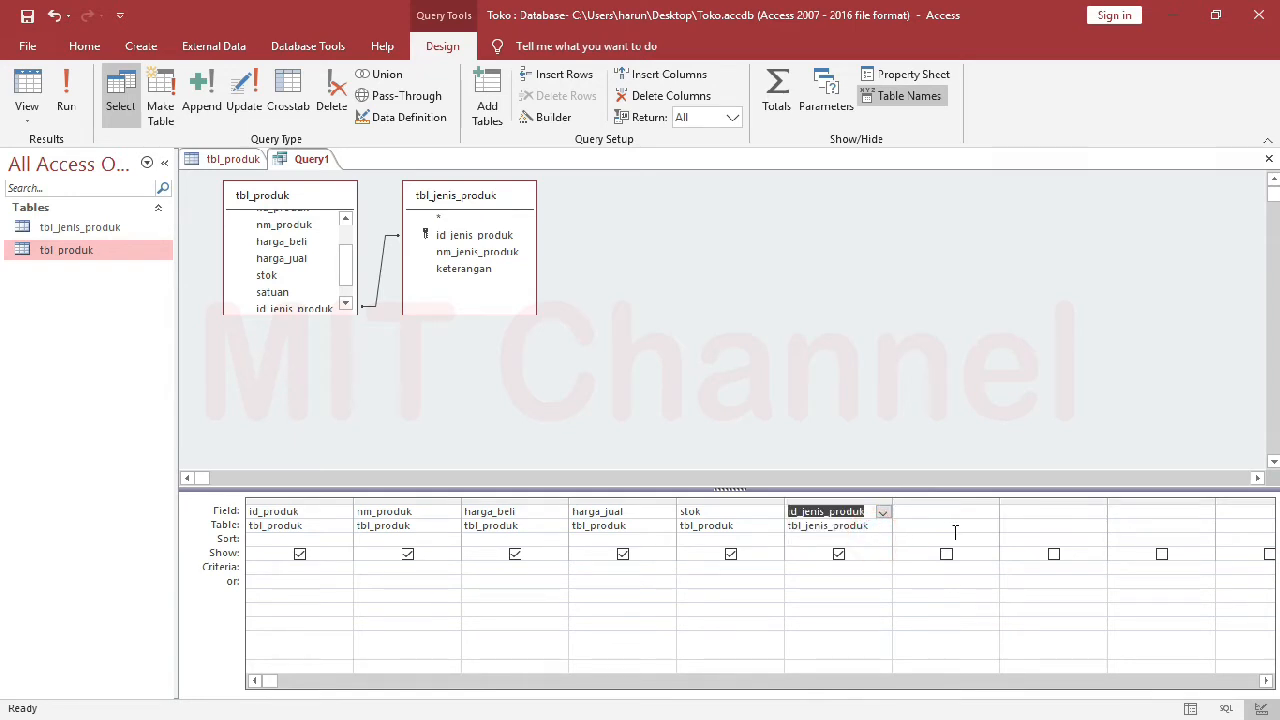
# Set the seventh query column to the nm_jenis_produk field from tbl_jenis_produk.
pyautogui.click(988, 526)
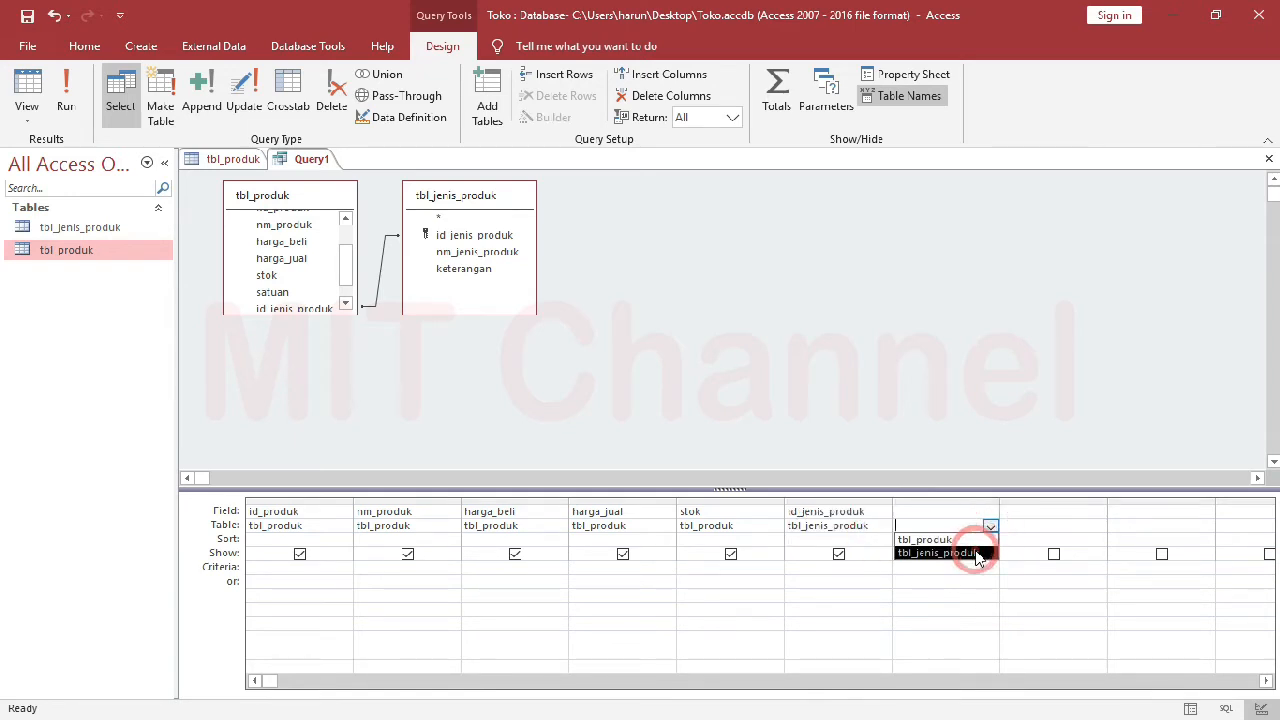
pyautogui.click(978, 554)
pyautogui.click(990, 511)
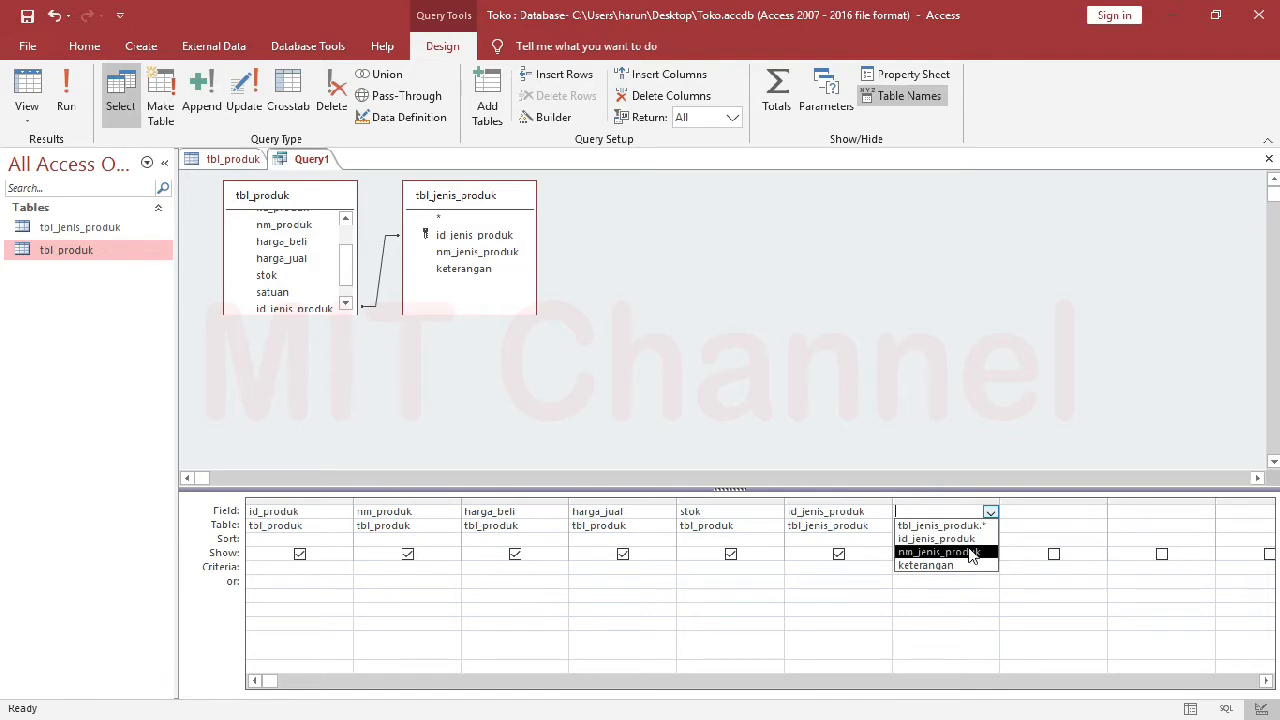
pyautogui.click(968, 554)
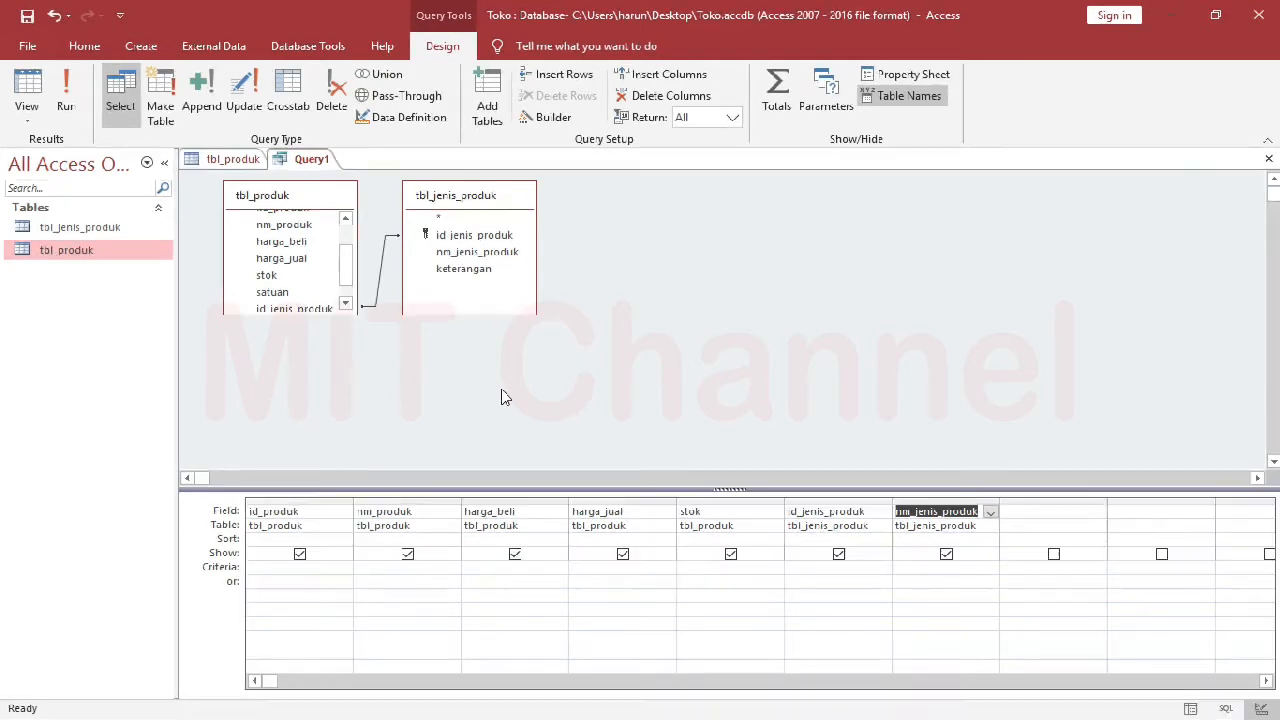
# Save the query under the name qry_list_produk.
pyautogui.rightClick(306, 164)
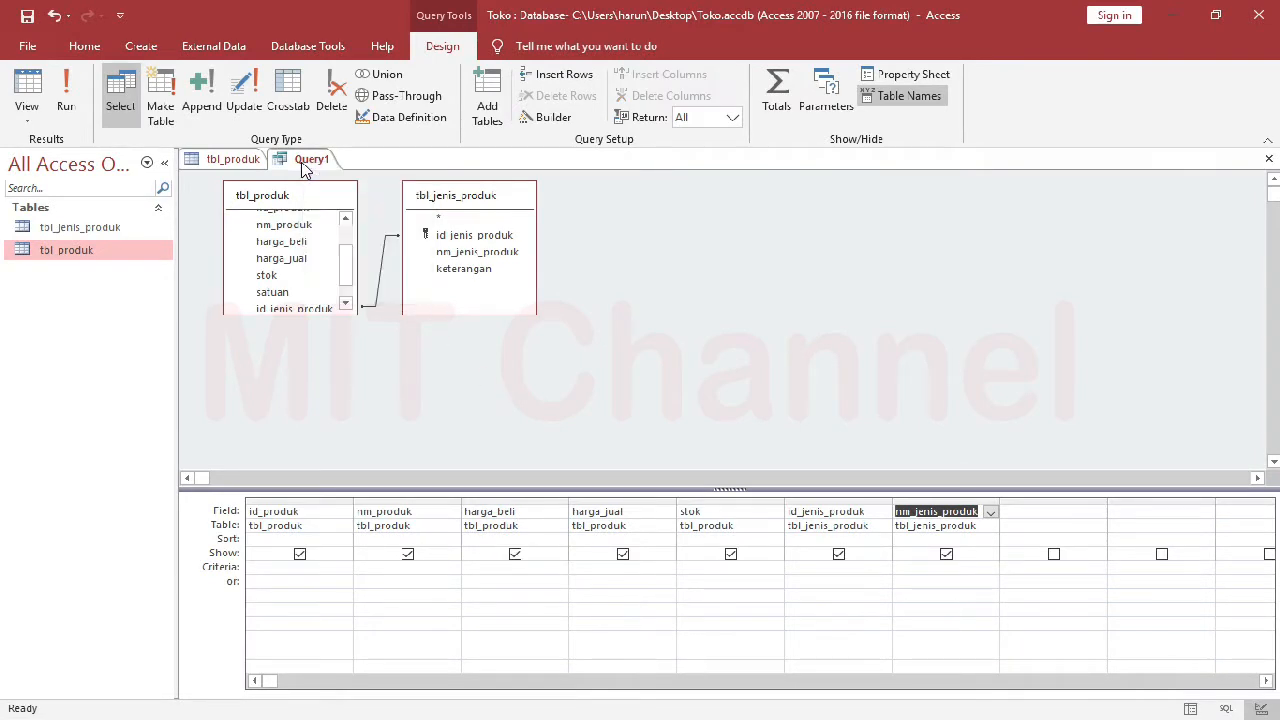
pyautogui.click(325, 175)
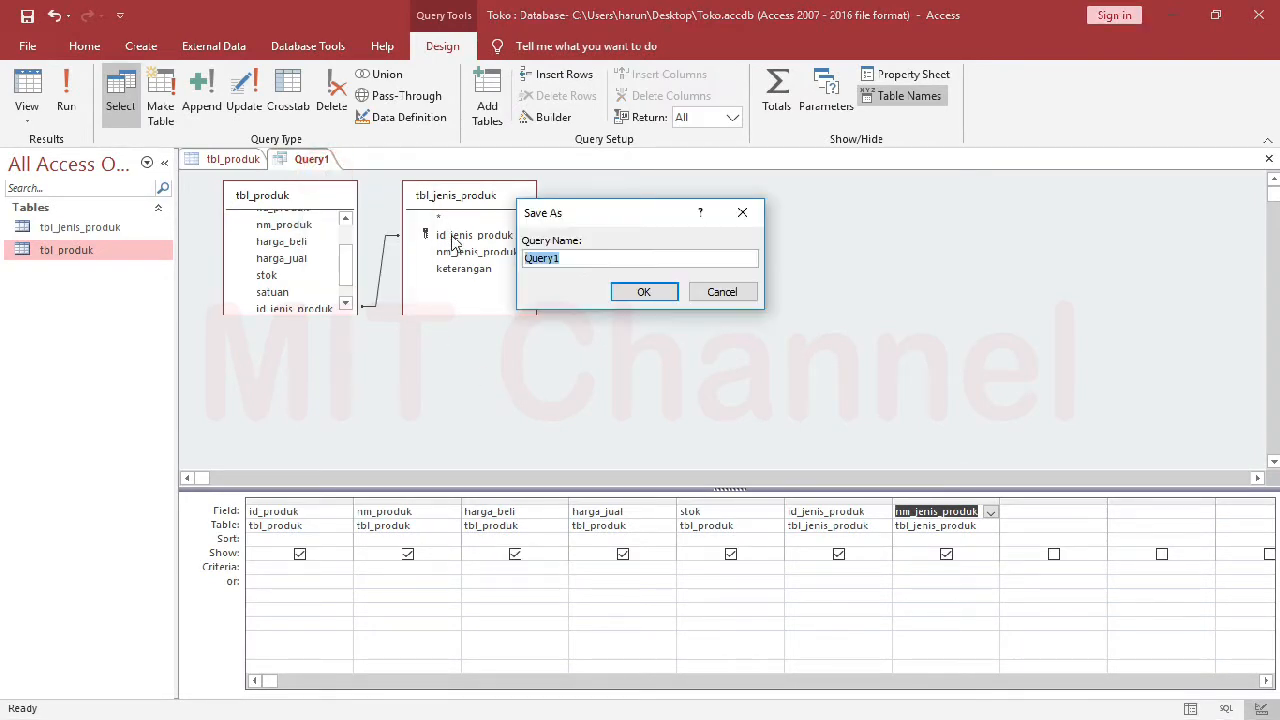
pyautogui.write('qry_list_produk')
pyautogui.press('Return')
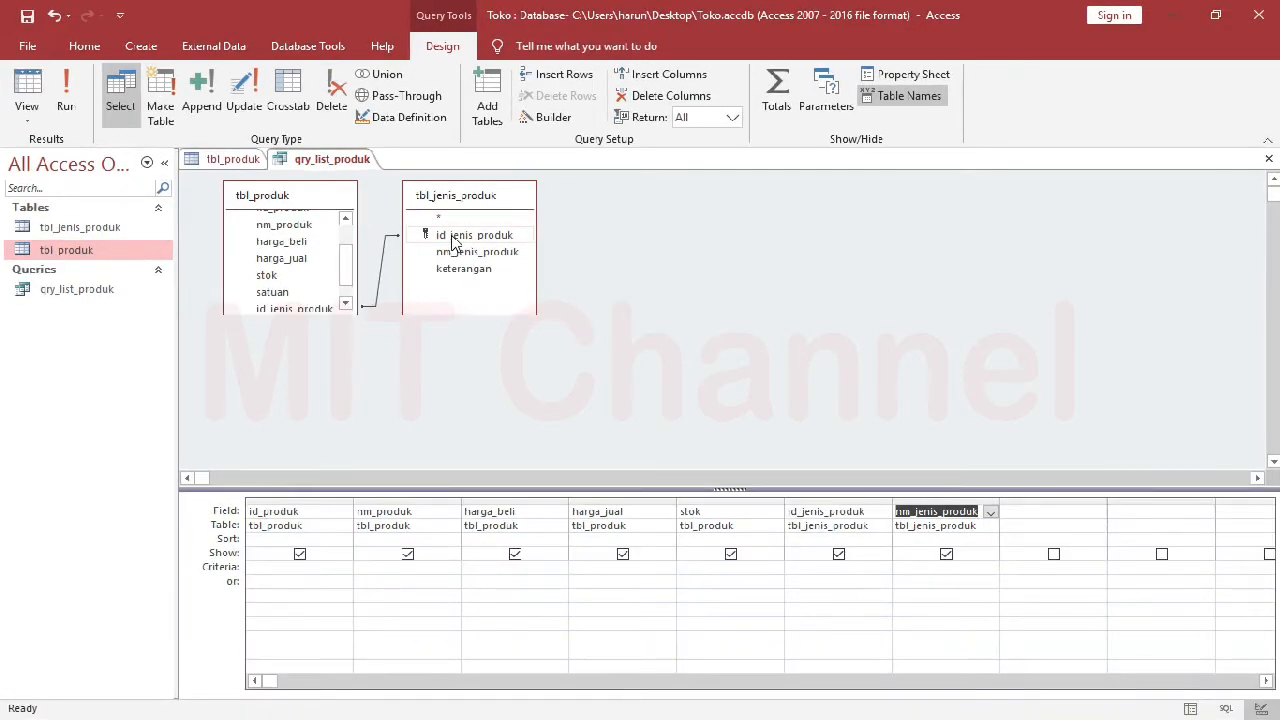
# Show qry_list_produk in Datasheet view and widen the id_jenis_produk column to fit its heading.
pyautogui.click(84, 290)
pyautogui.click(338, 162)
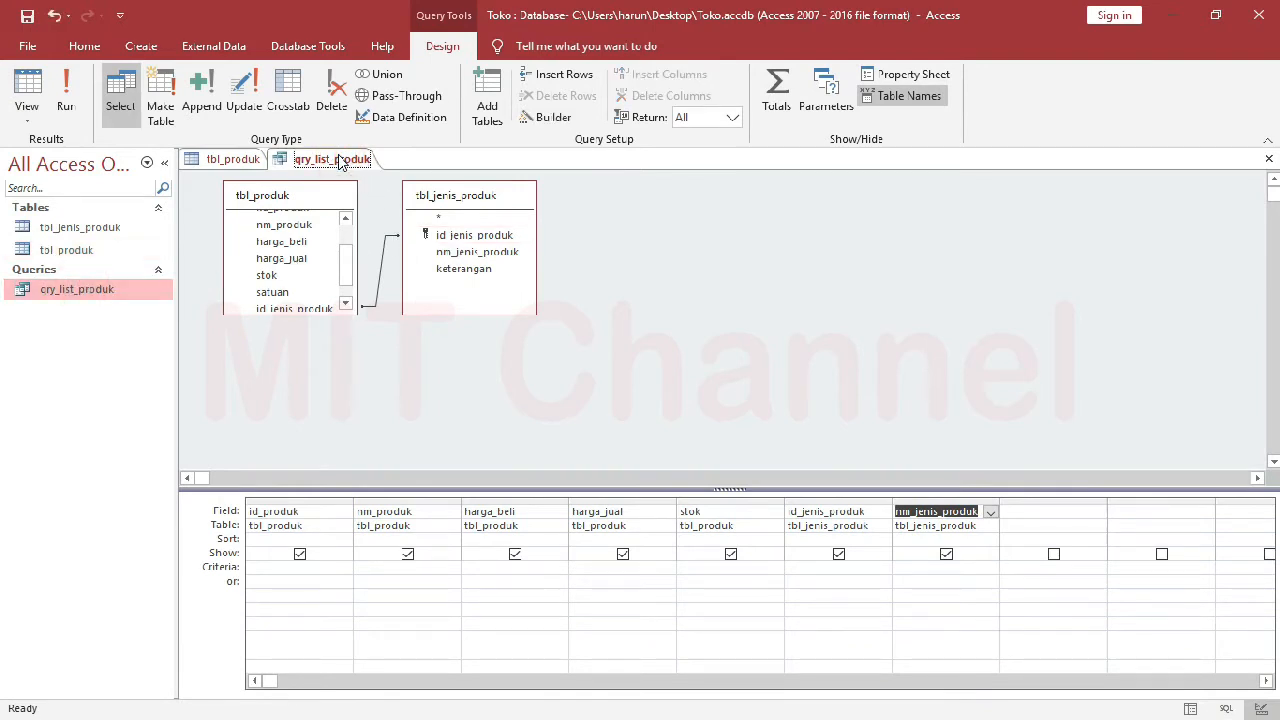
pyautogui.rightClick(338, 162)
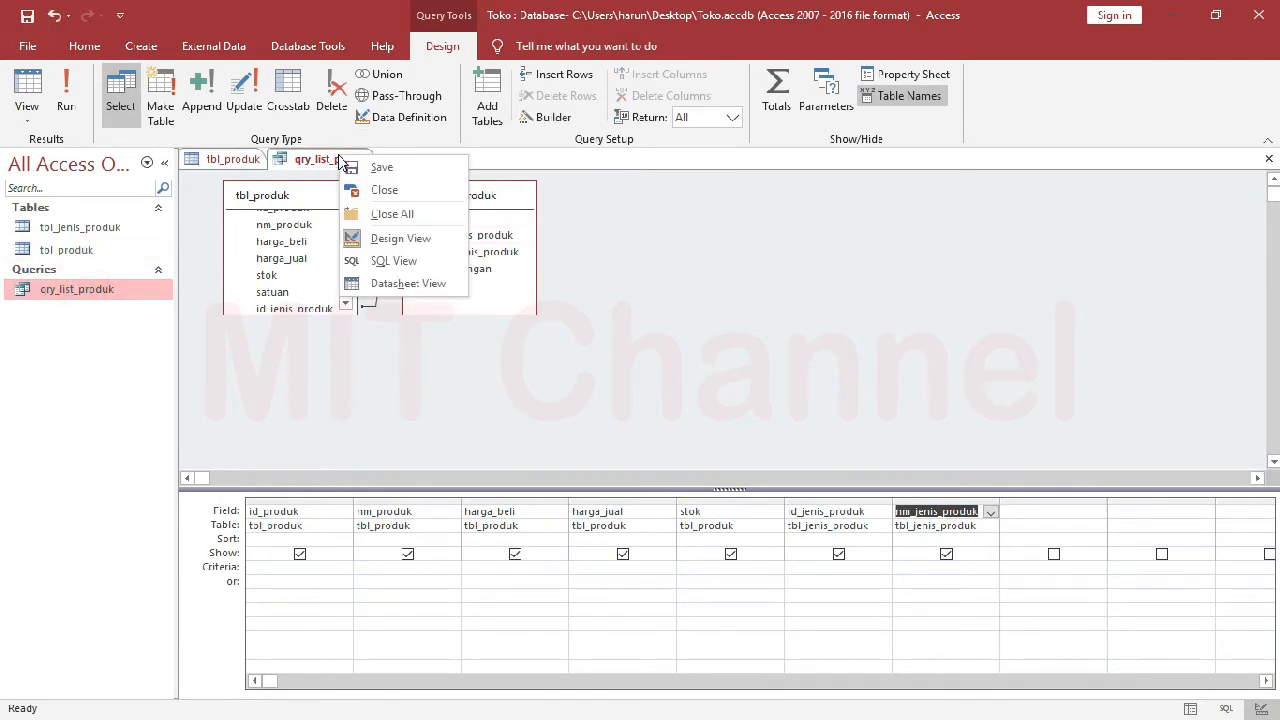
pyautogui.click(390, 284)
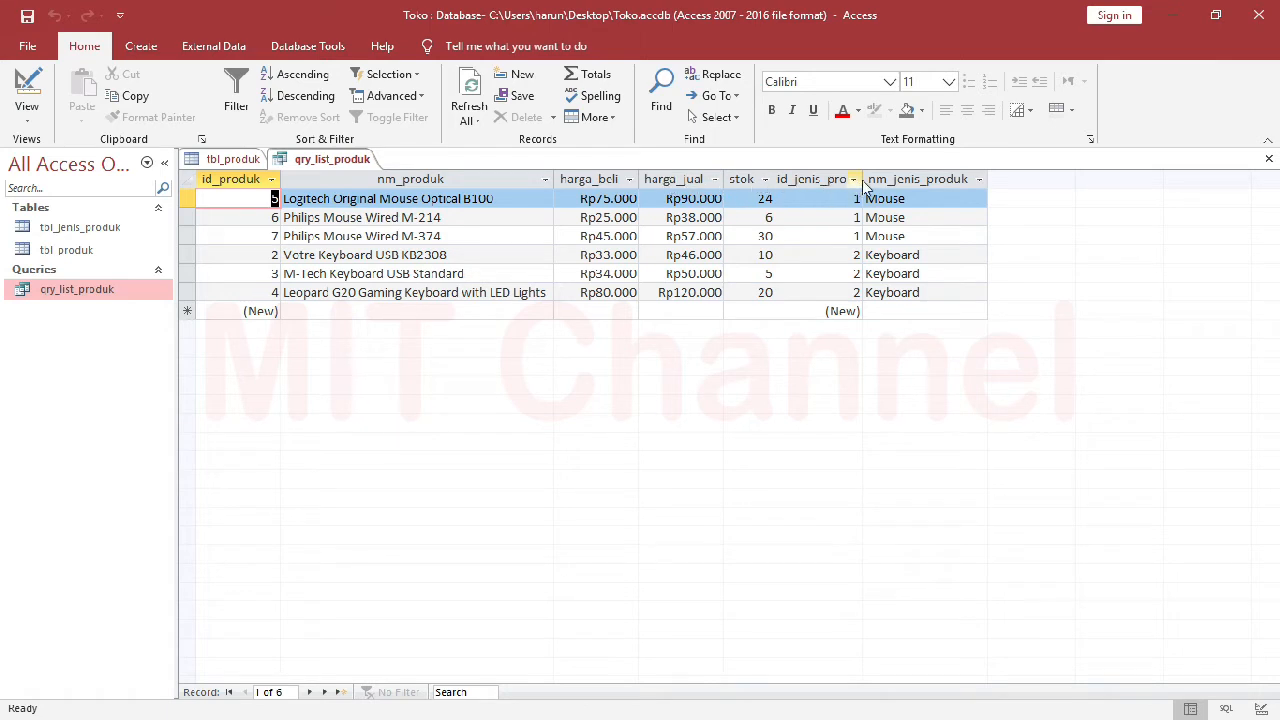
pyautogui.moveTo(864, 178); pyautogui.dragTo(885, 174)
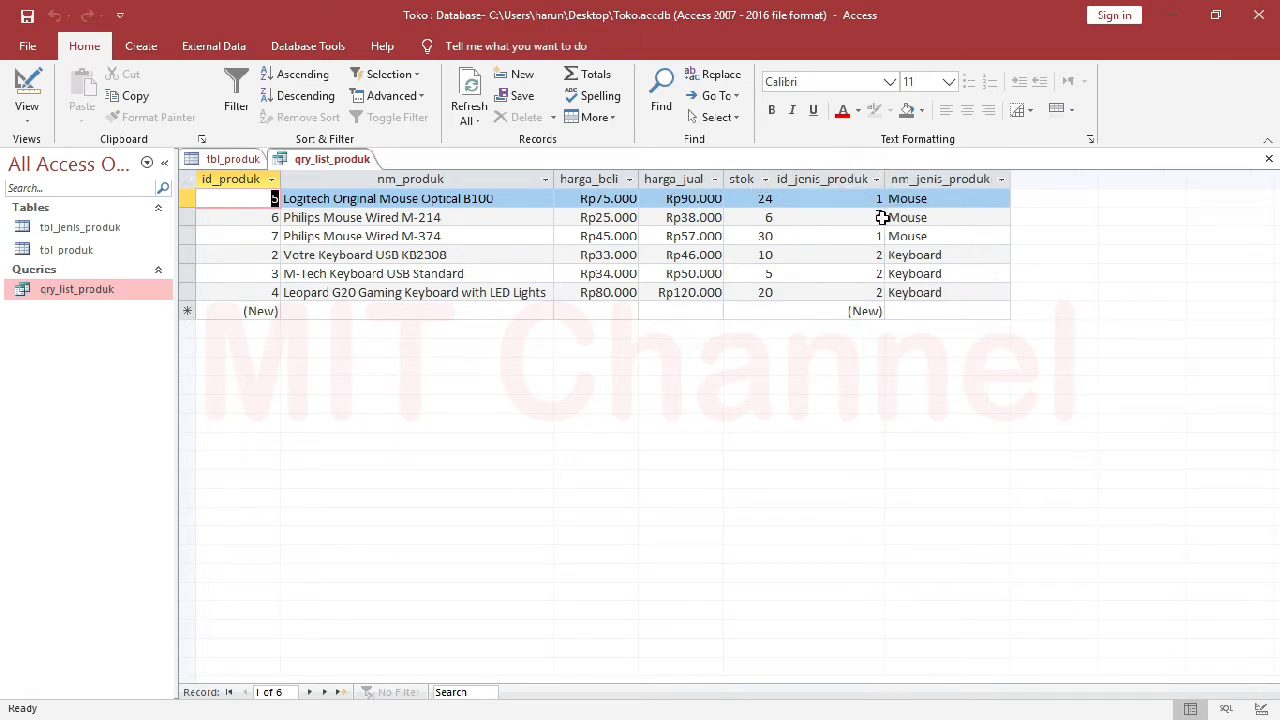
pyautogui.click(866, 200)
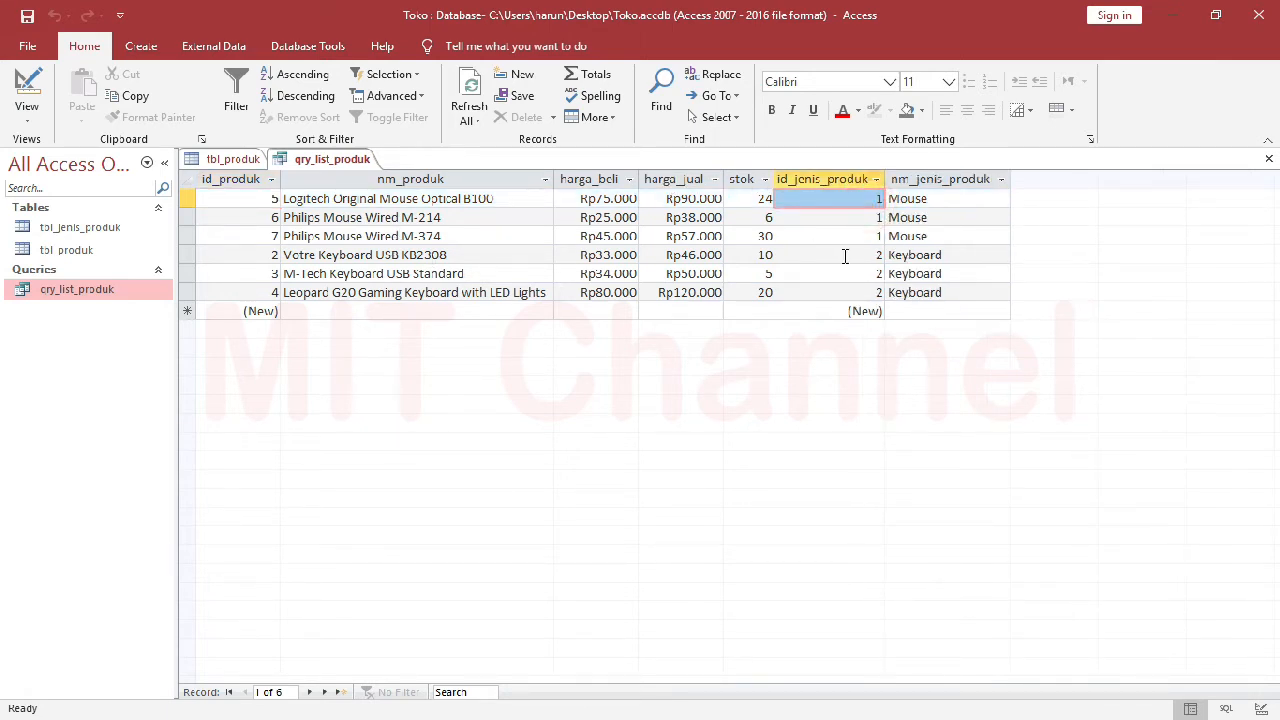
# Examine the SQL statement of qry_list_produk in SQL view and return to Design view.
pyautogui.rightClick(320, 161)
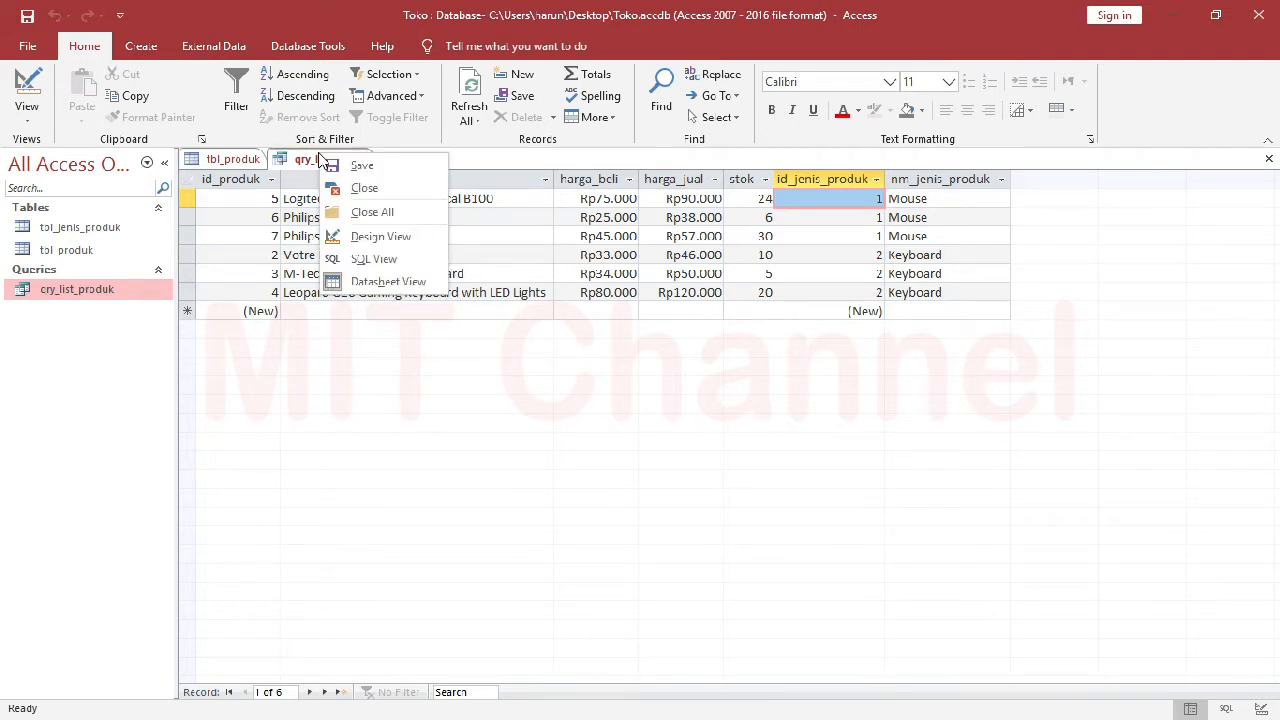
pyautogui.click(334, 238)
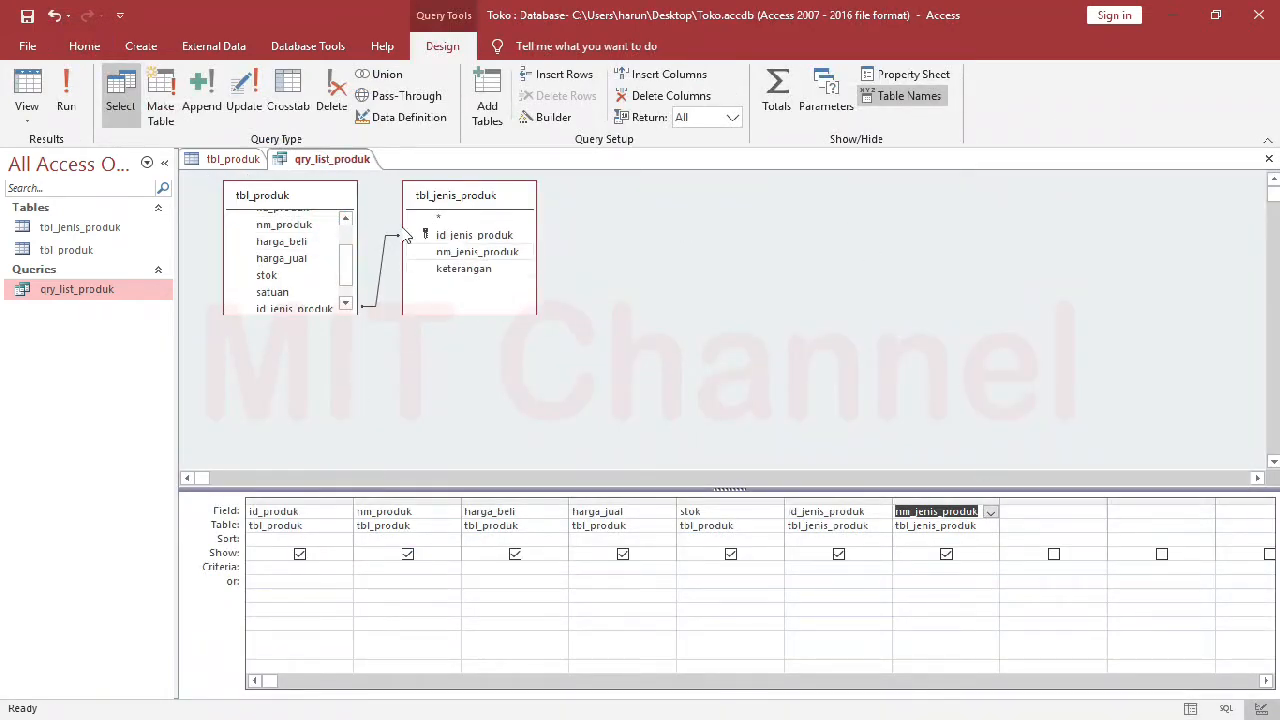
pyautogui.rightClick(330, 161)
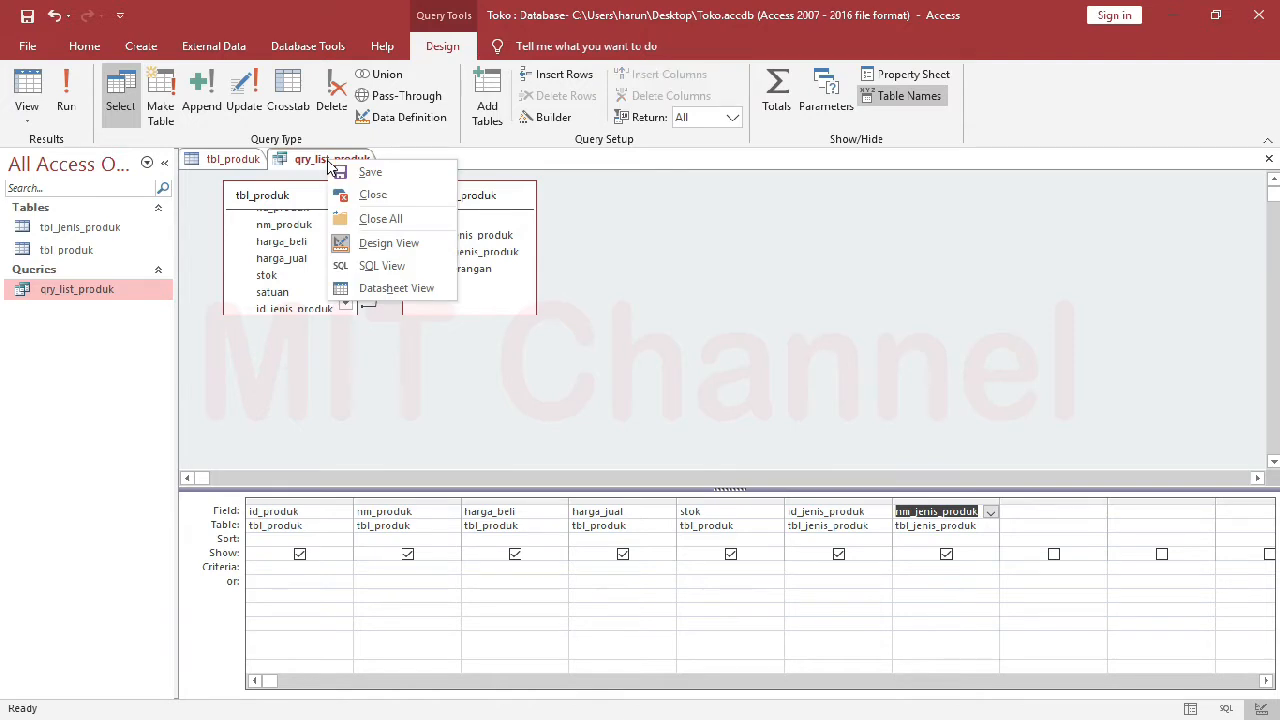
pyautogui.click(367, 267)
pyautogui.click(347, 208)
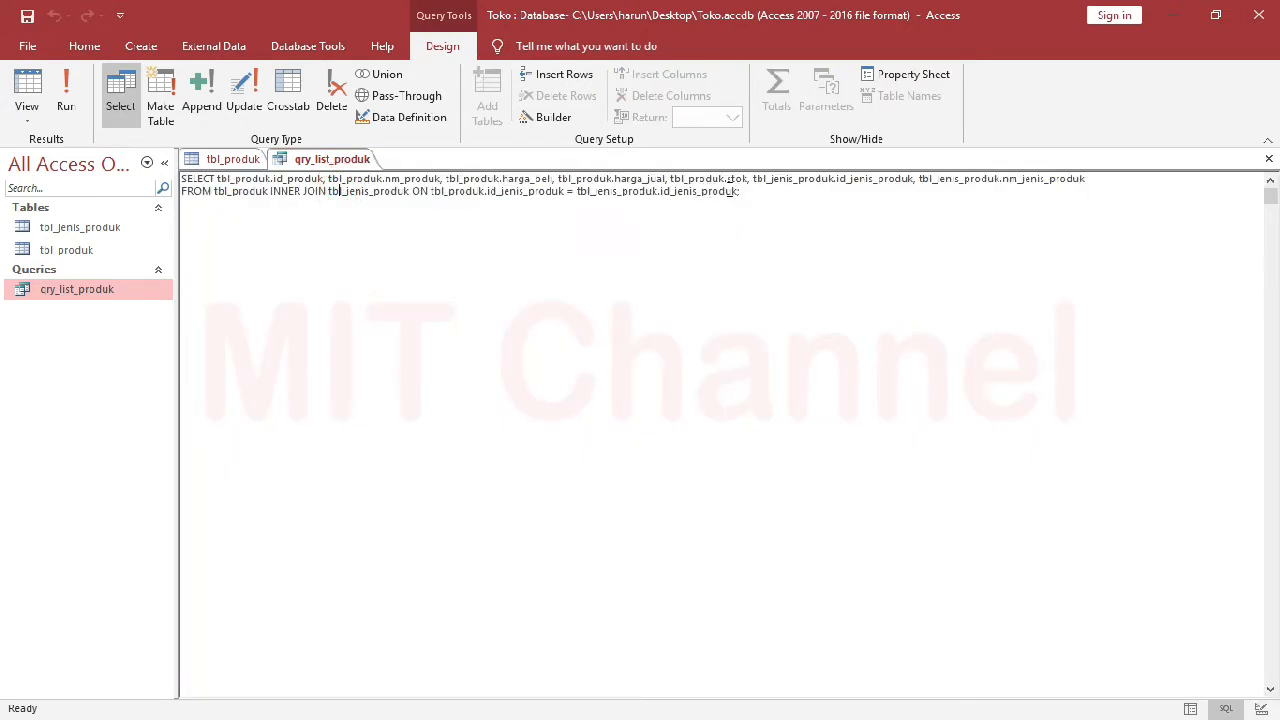
pyautogui.rightClick(336, 168)
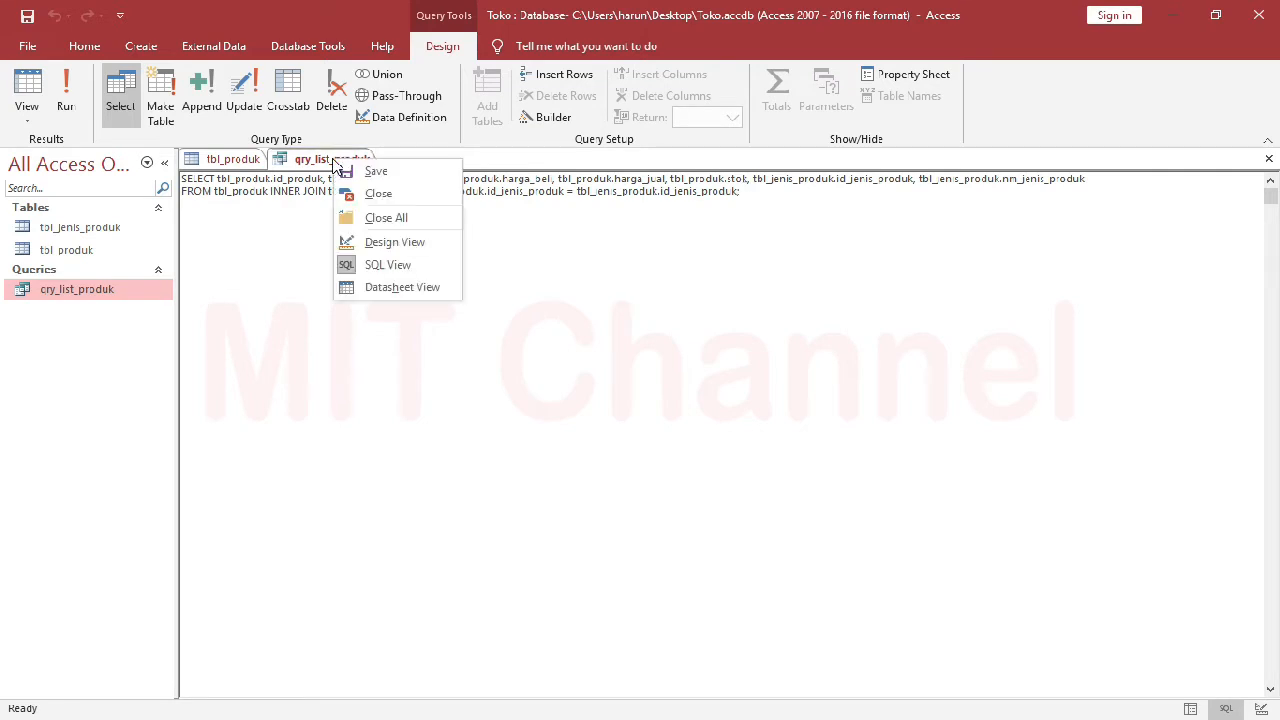
pyautogui.click(395, 244)
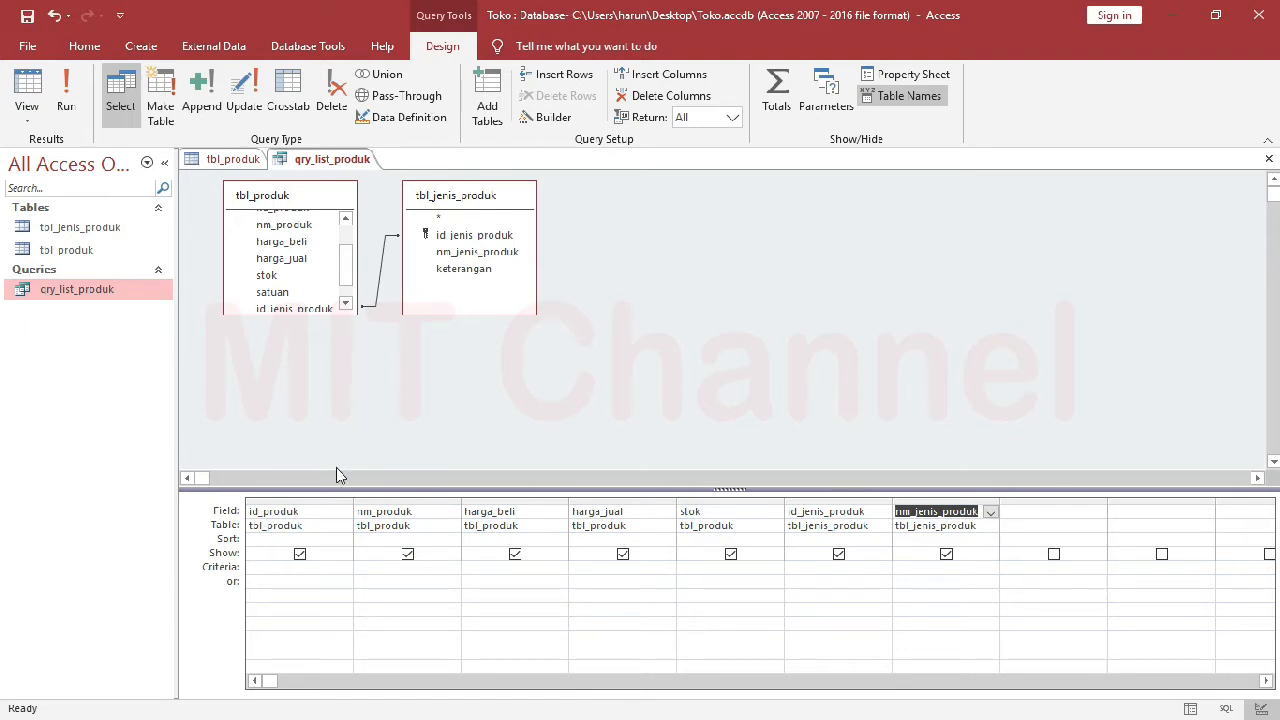
# Set the sort order of the nm_produk query column to Ascending.
pyautogui.click(318, 538)
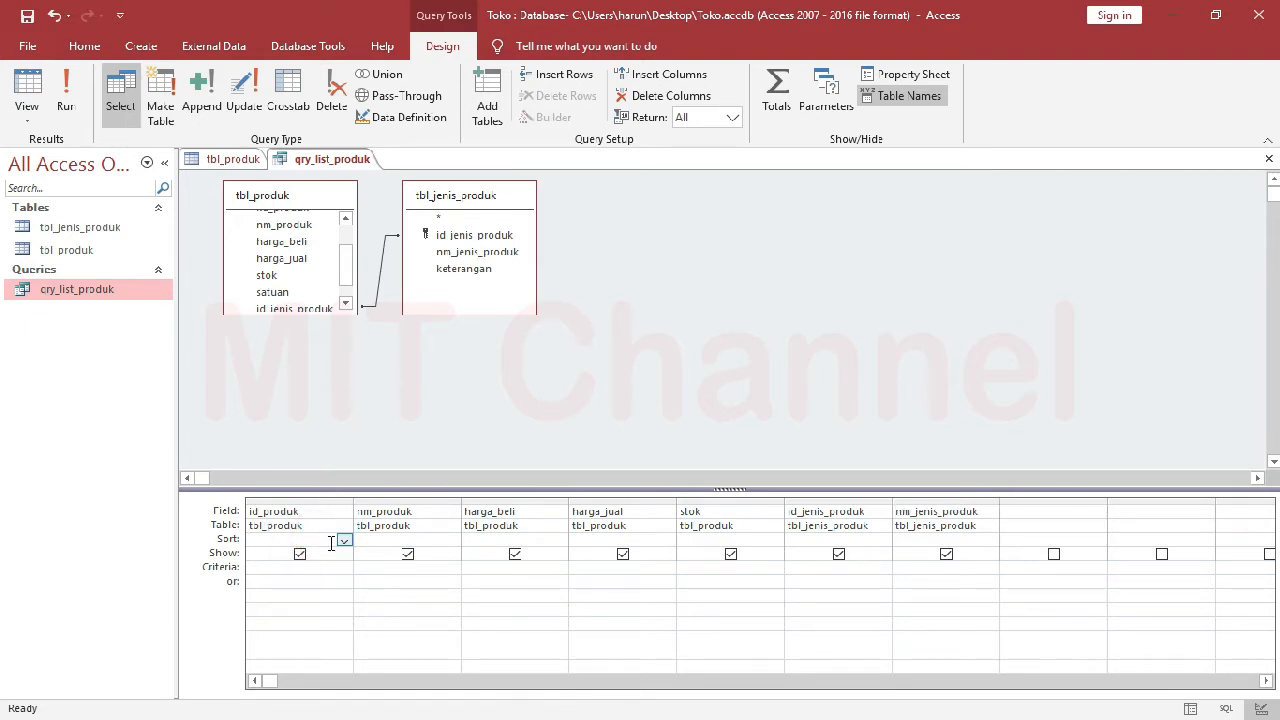
pyautogui.click(430, 540)
pyautogui.click(451, 540)
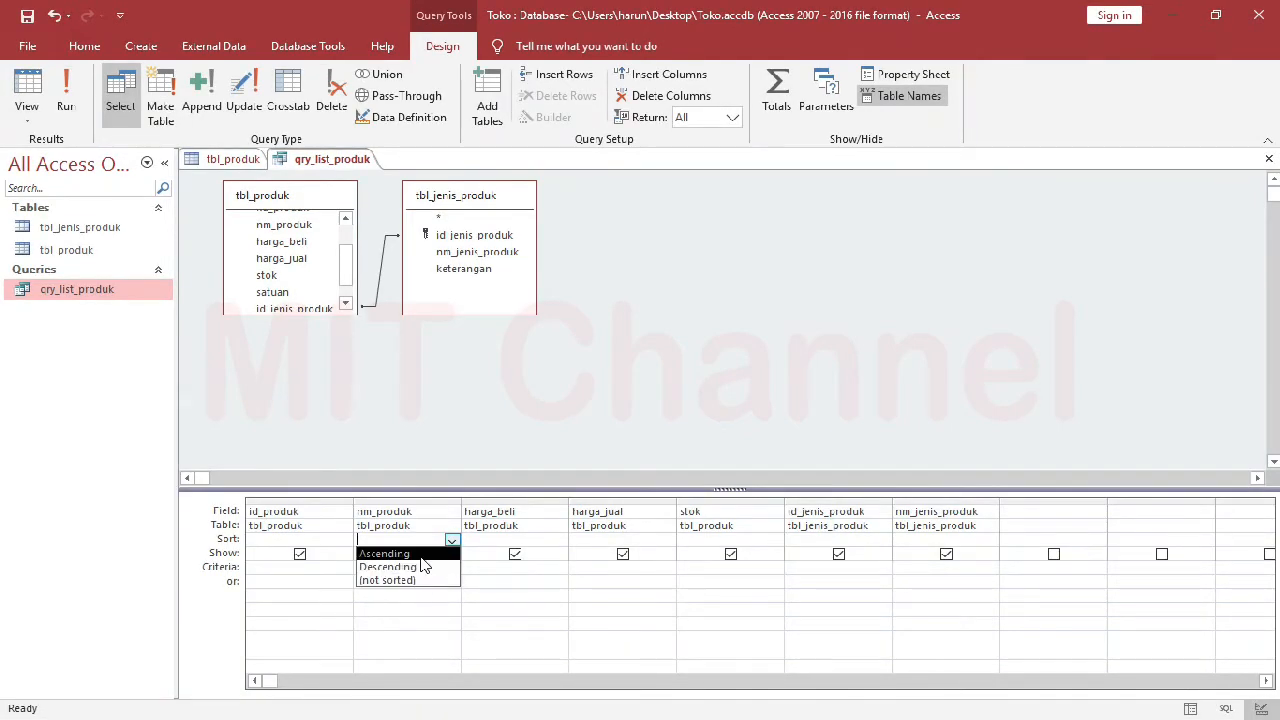
pyautogui.click(421, 556)
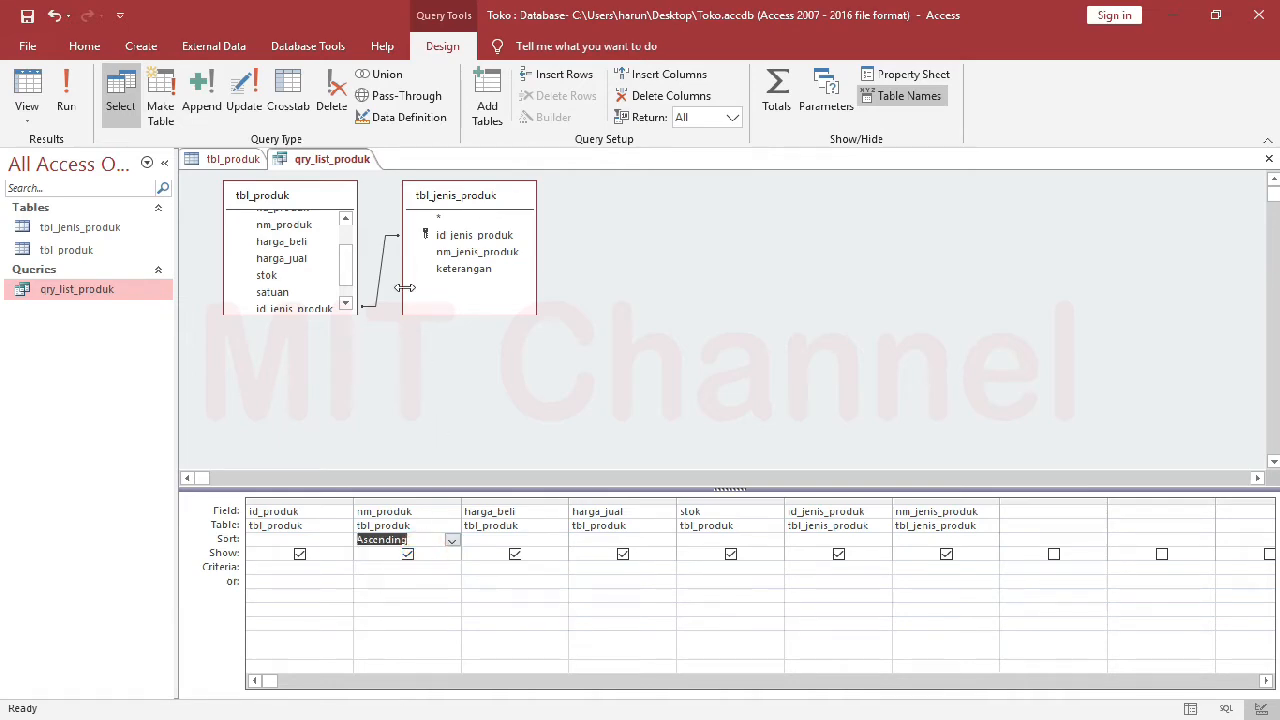
# Show the query in Datasheet view and check the order of the product names in nm_produk.
pyautogui.rightClick(355, 162)
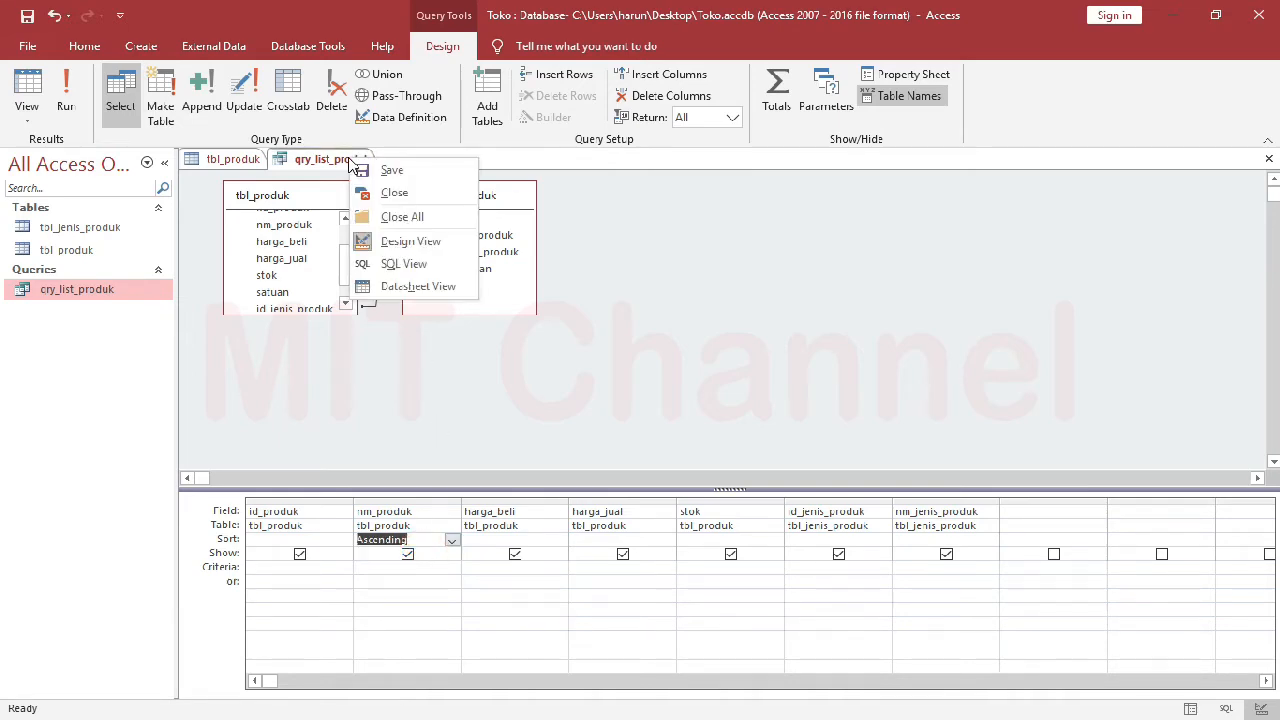
pyautogui.click(417, 287)
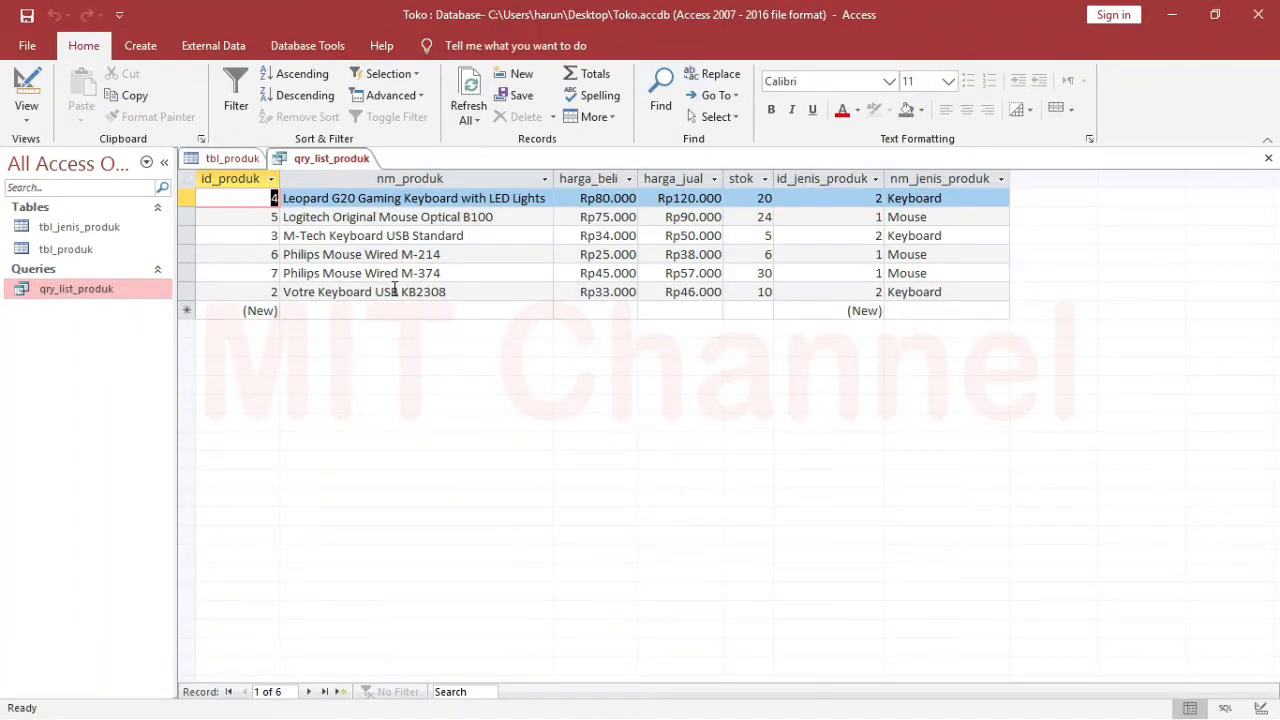
pyautogui.click(303, 202)
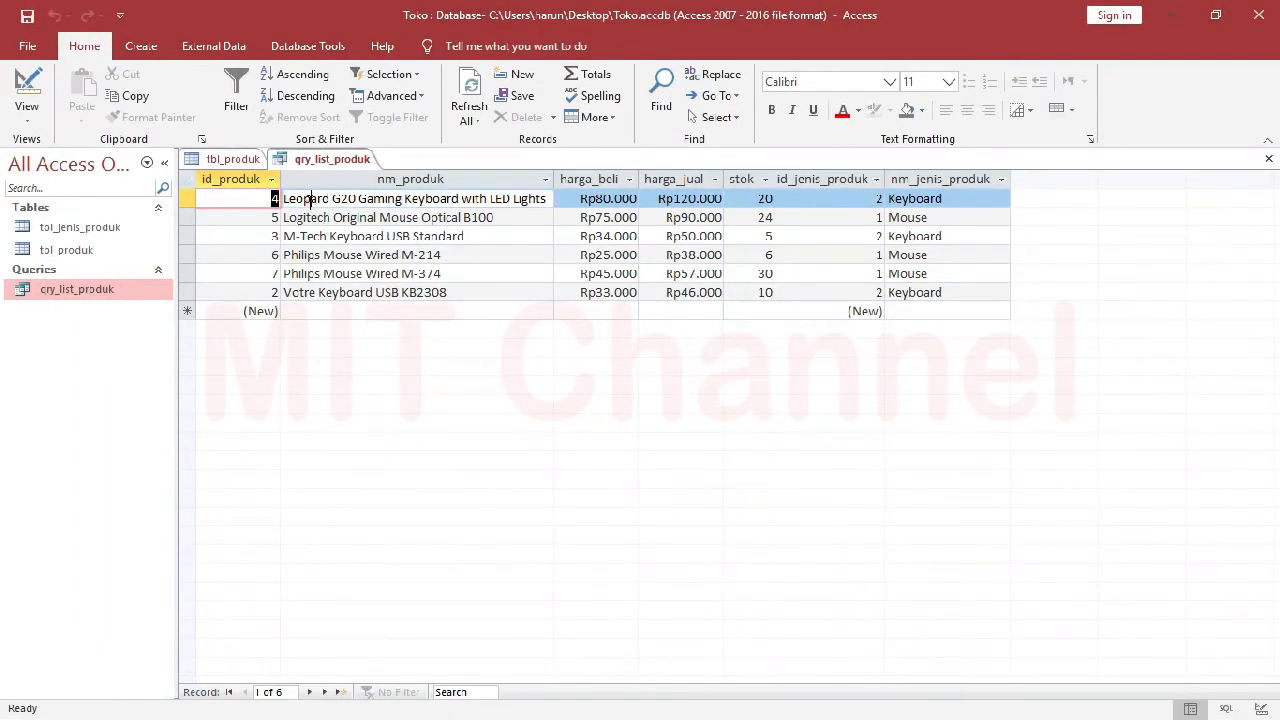
pyautogui.click(306, 237)
pyautogui.click(306, 256)
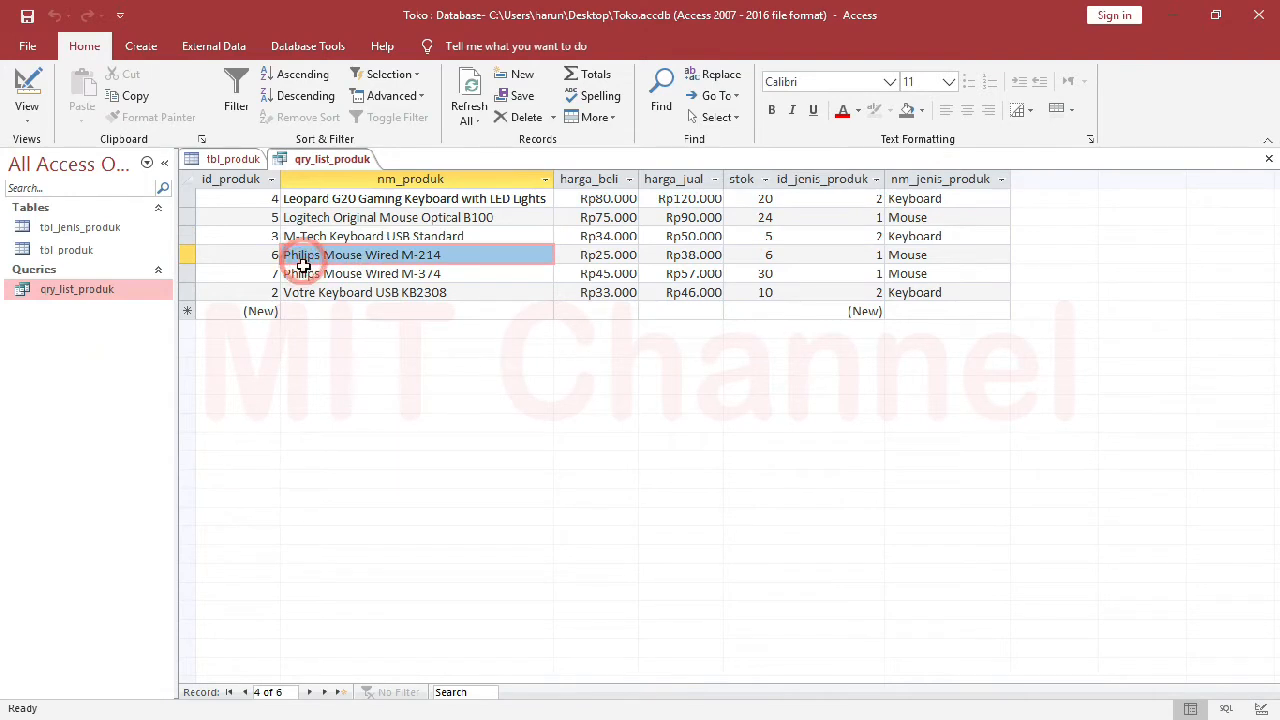
# Change the nm_produk sort order to Descending in Design view and show the records in Datasheet view.
pyautogui.rightClick(338, 161)
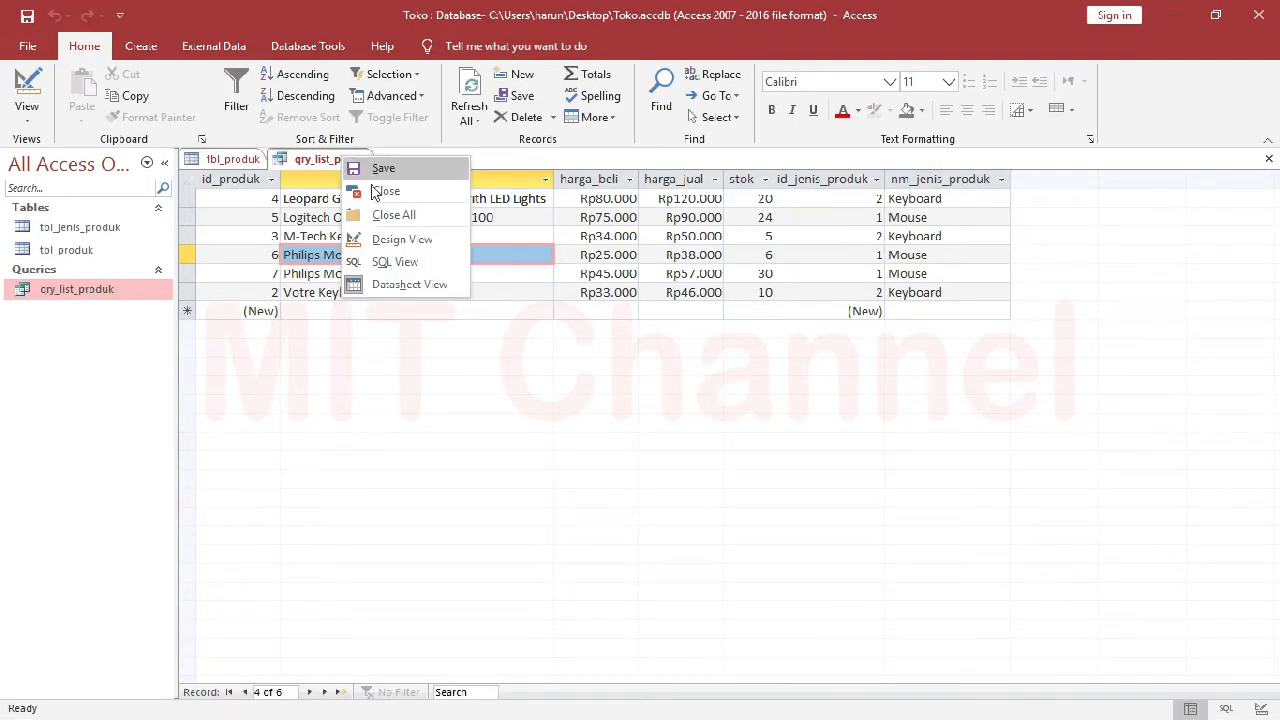
pyautogui.click(386, 244)
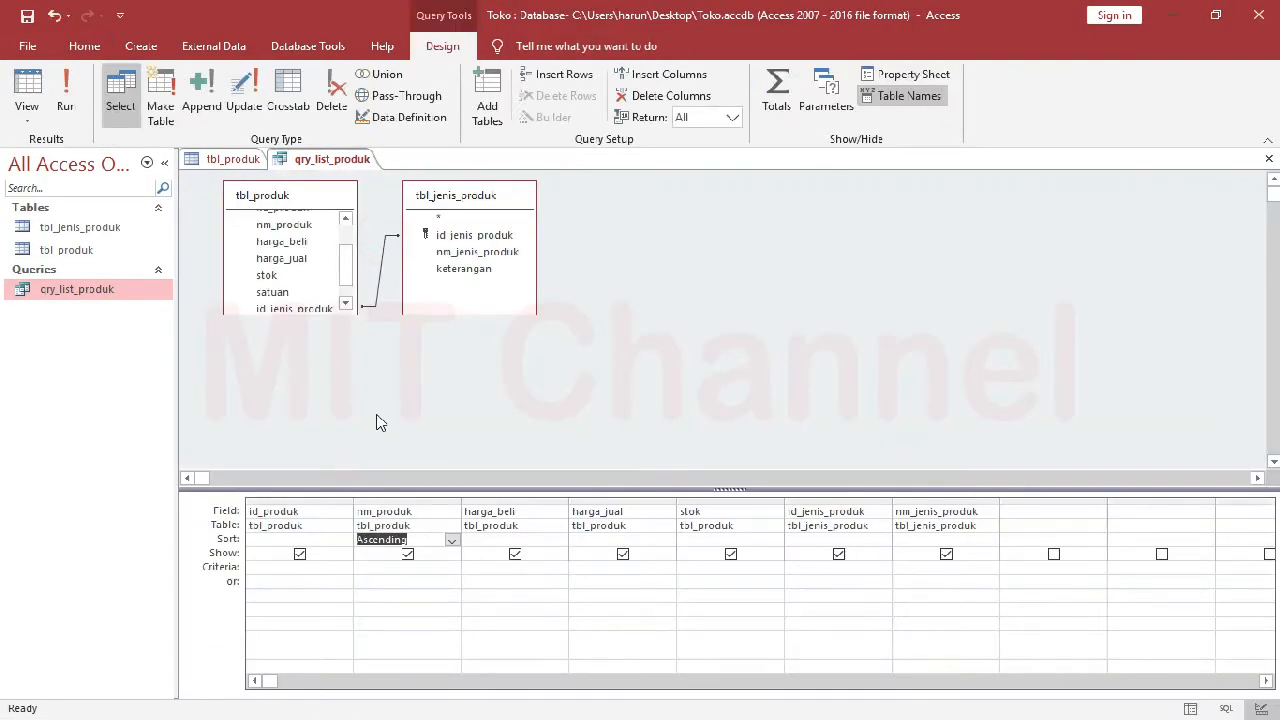
pyautogui.click(451, 540)
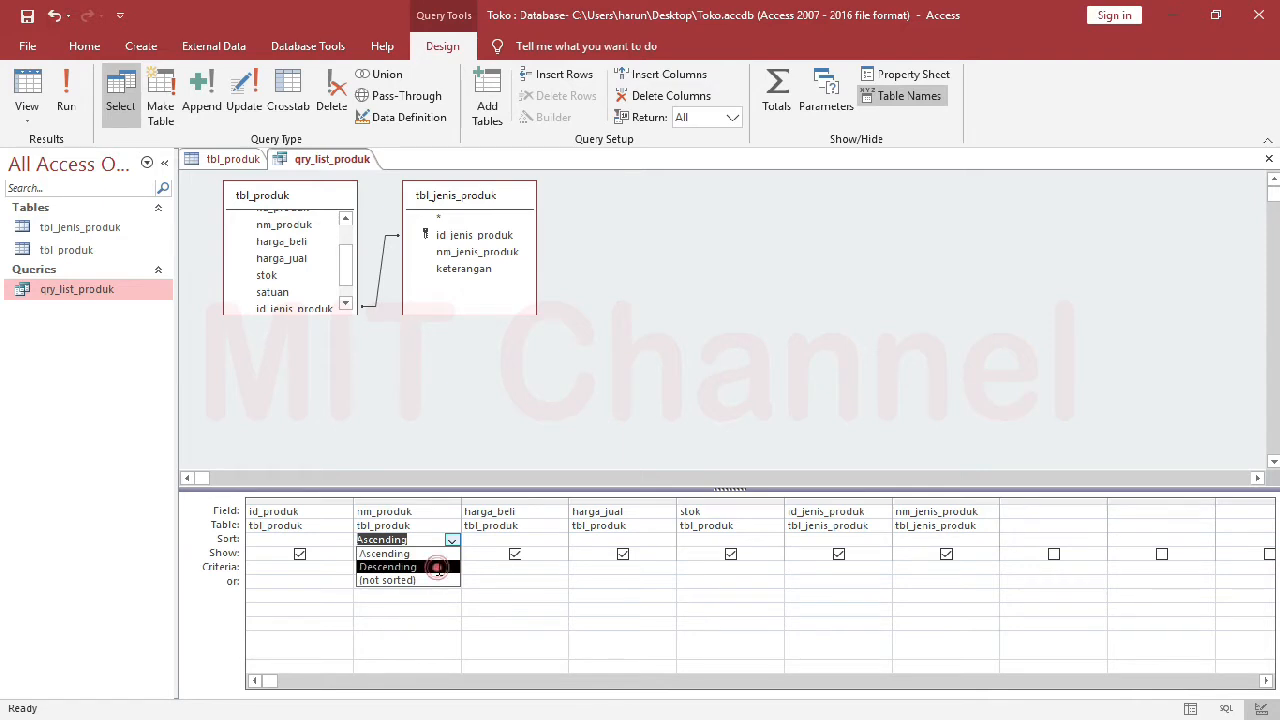
pyautogui.click(437, 566)
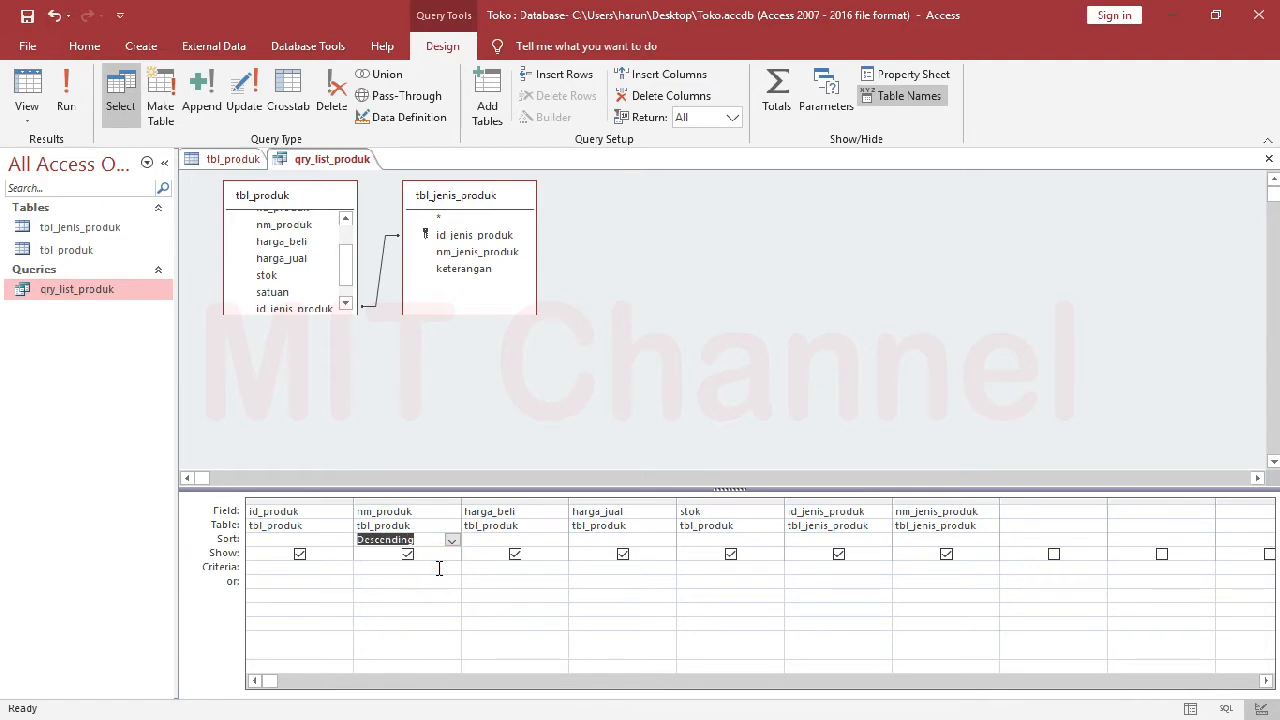
pyautogui.rightClick(347, 164)
pyautogui.click(404, 290)
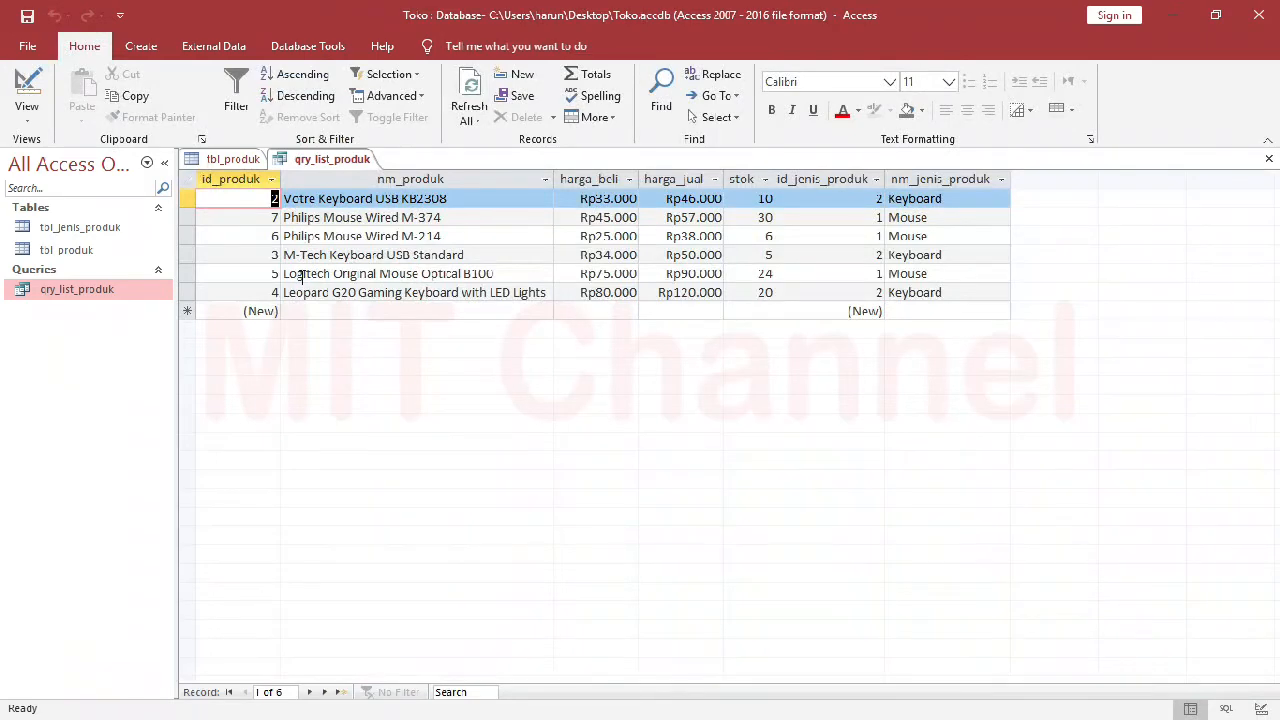
# Return to Design view and clear the sort order of the nm_produk column.
pyautogui.rightClick(333, 165)
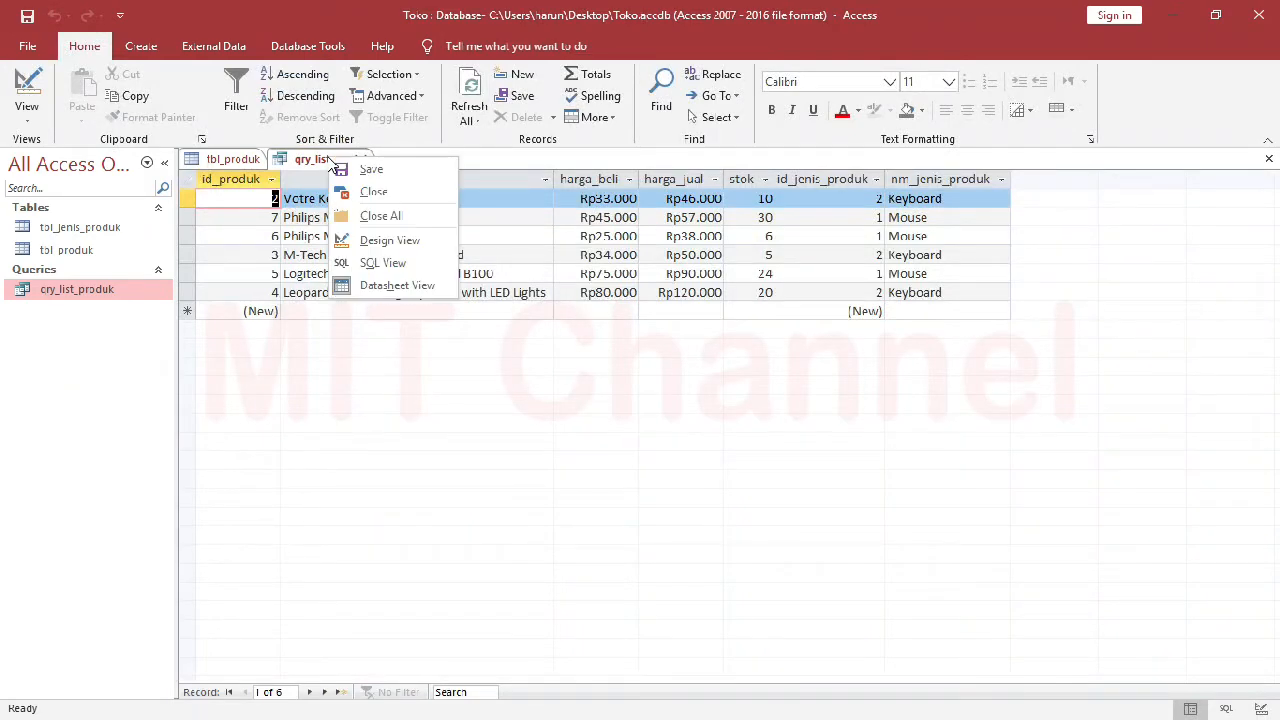
pyautogui.click(386, 241)
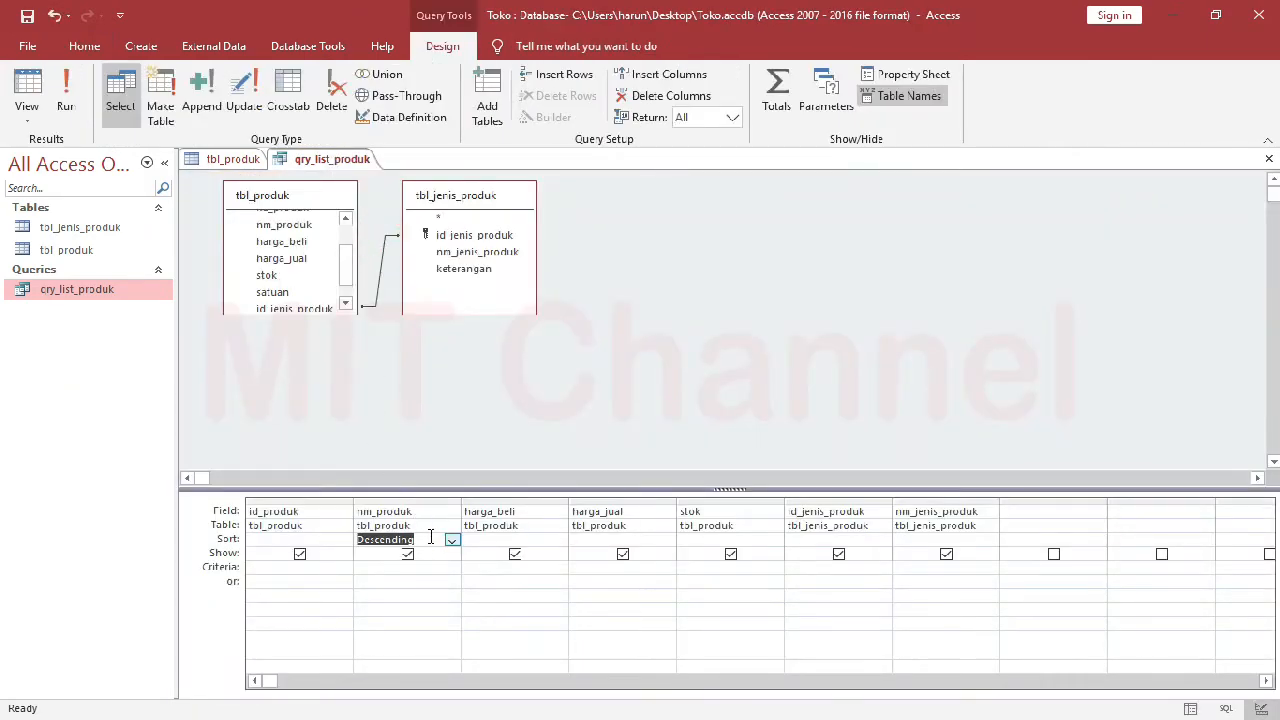
pyautogui.moveTo(430, 536); pyautogui.dragTo(345, 526)
pyautogui.press('Delete')
pyautogui.click(409, 574)
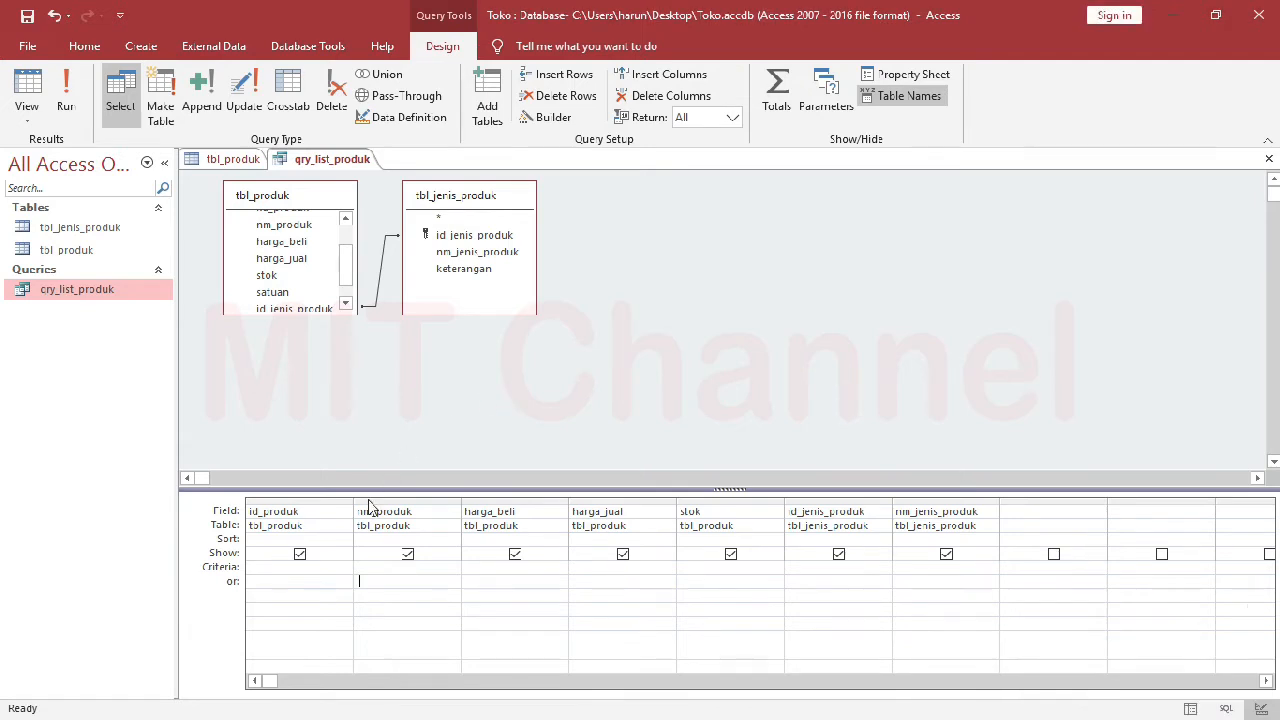
# Show the query in Datasheet view and check the id_jenis_produk values of the mouse and keyboard products.
pyautogui.click(318, 568)
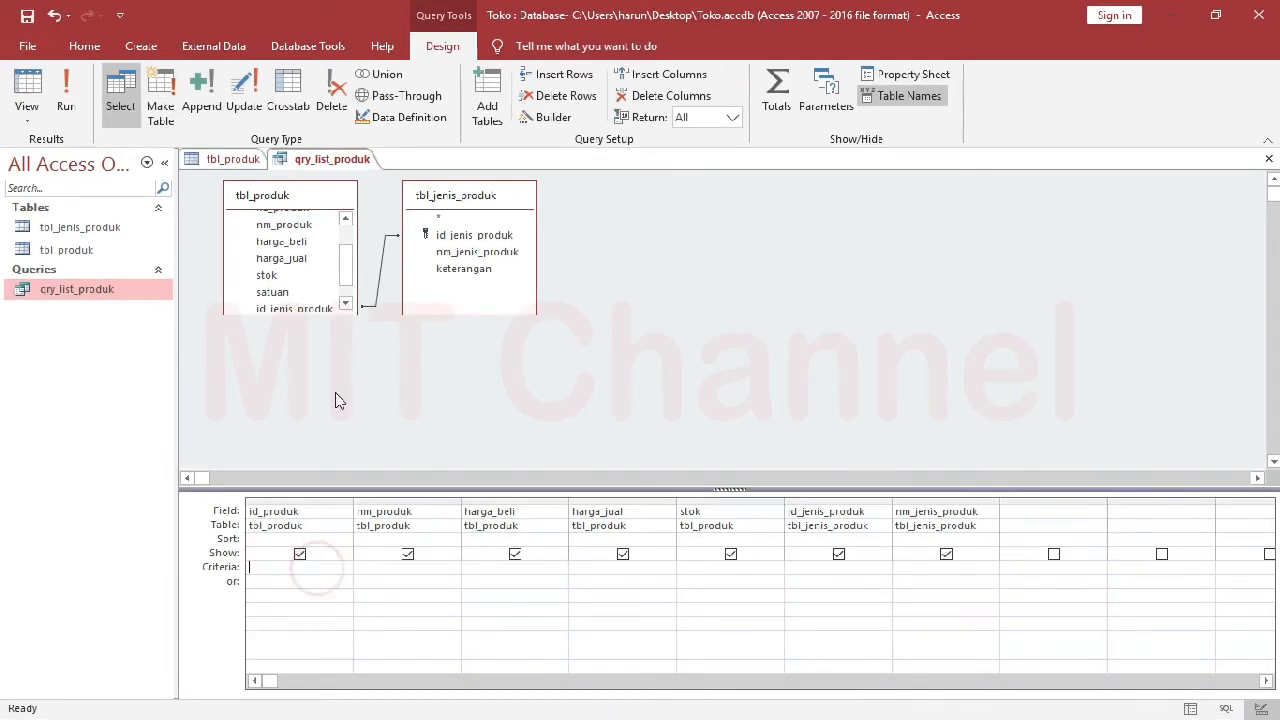
pyautogui.rightClick(324, 167)
pyautogui.click(360, 287)
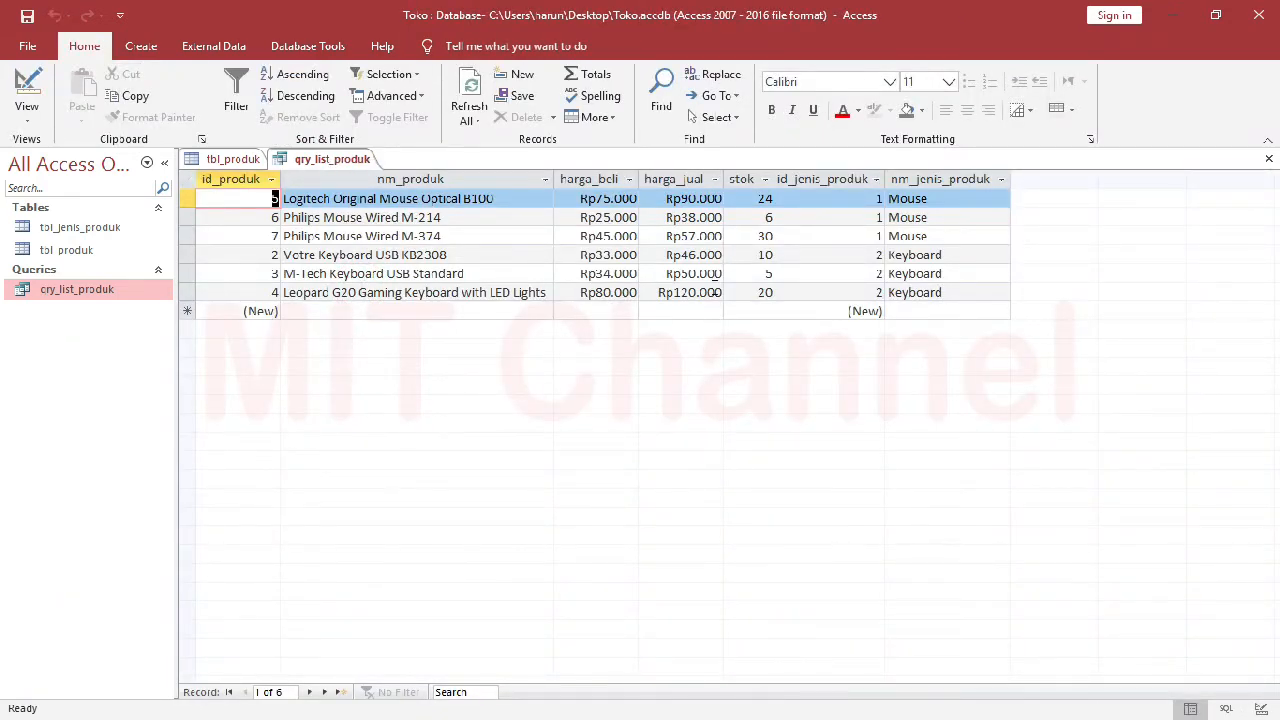
pyautogui.click(868, 218)
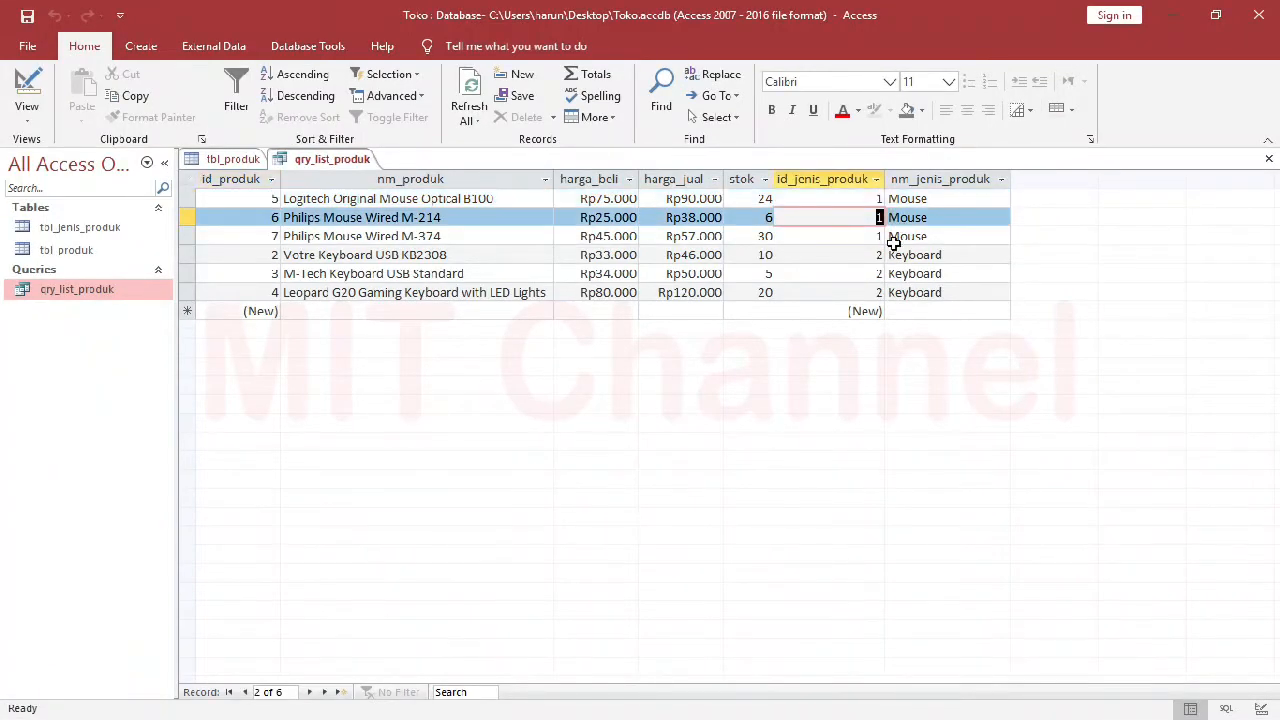
pyautogui.click(863, 255)
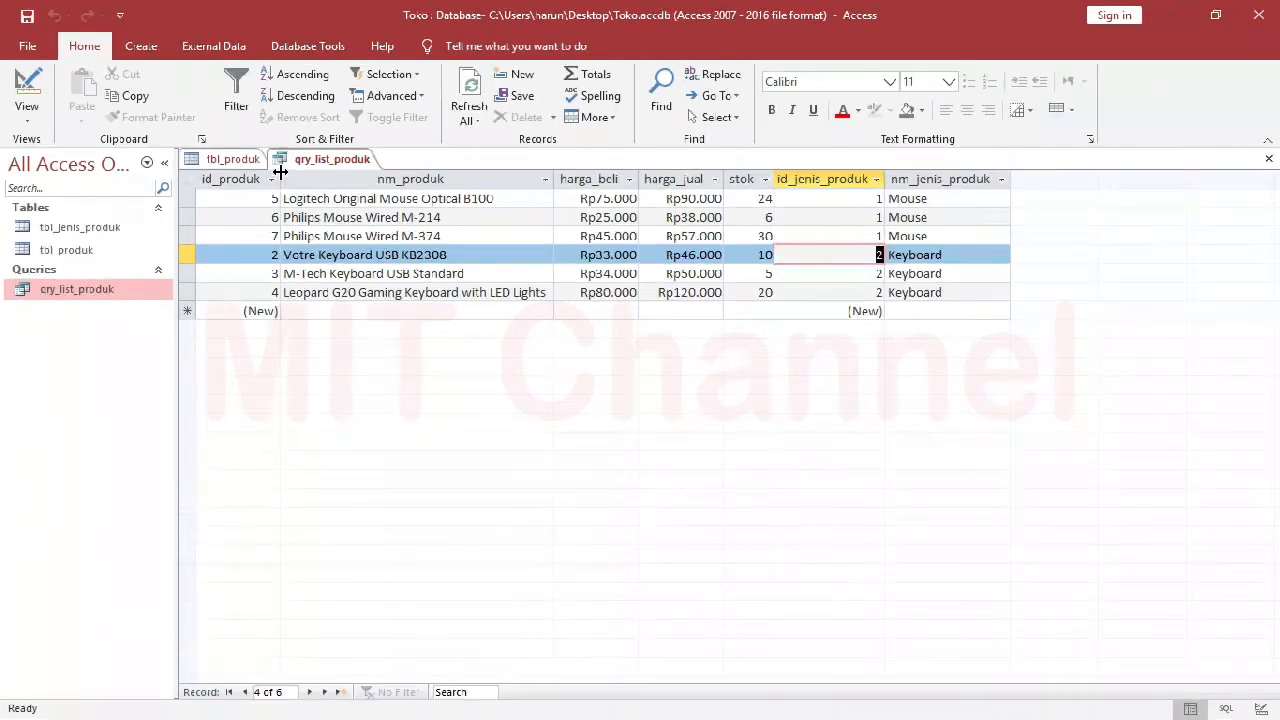
# In Design view, set the id_jenis_produk criterion to 2 and show the filtered records in Datasheet view.
pyautogui.rightClick(300, 160)
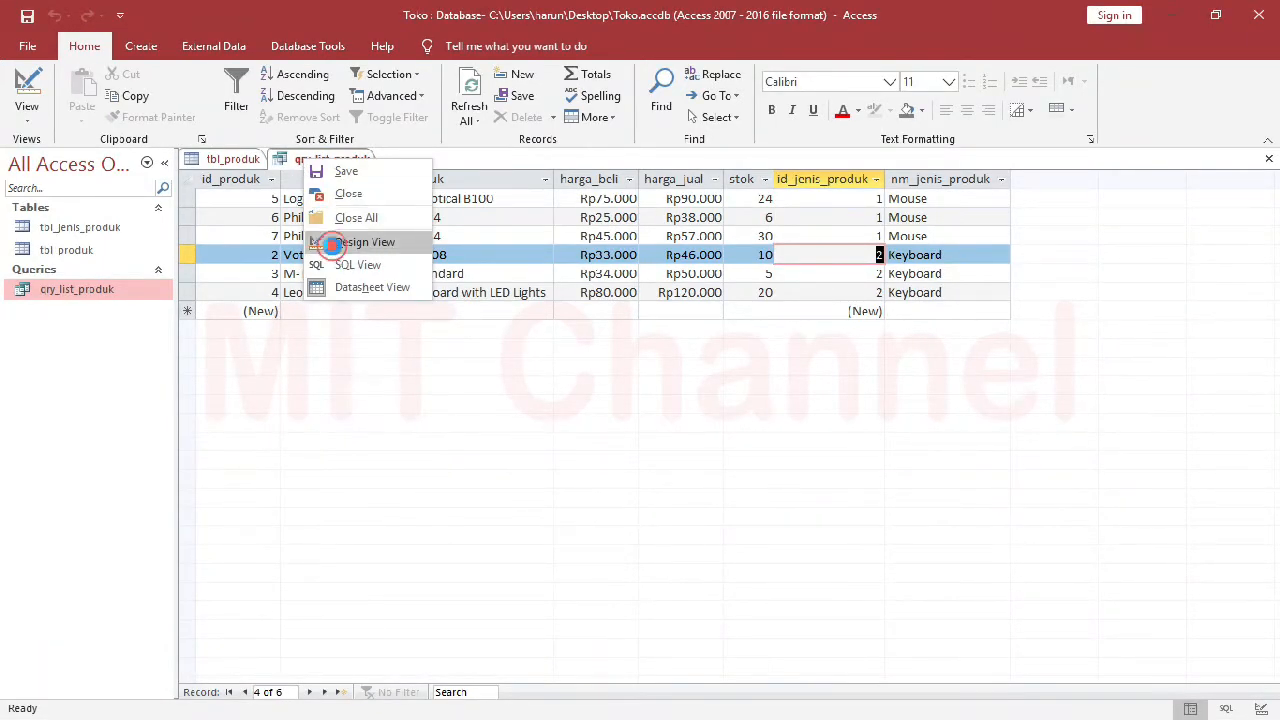
pyautogui.click(340, 247)
pyautogui.click(797, 567)
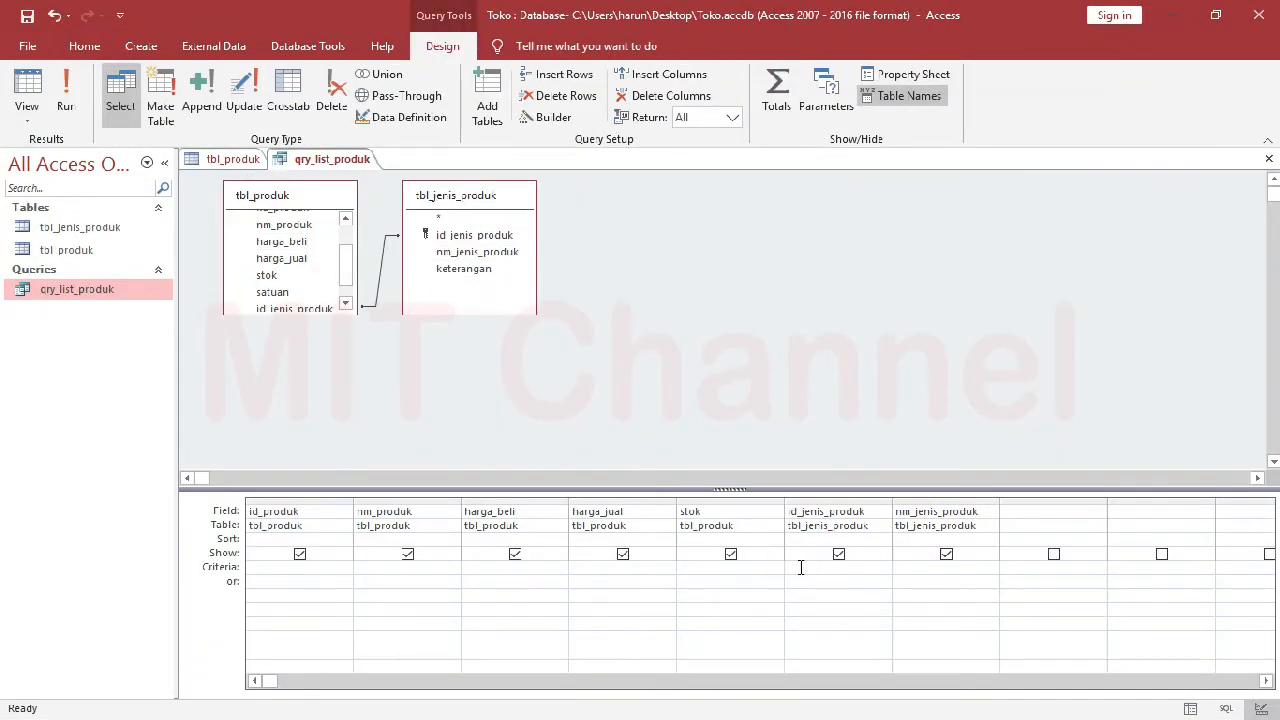
pyautogui.write('2')
pyautogui.click(221, 566)
pyautogui.click(826, 566)
pyautogui.rightClick(328, 163)
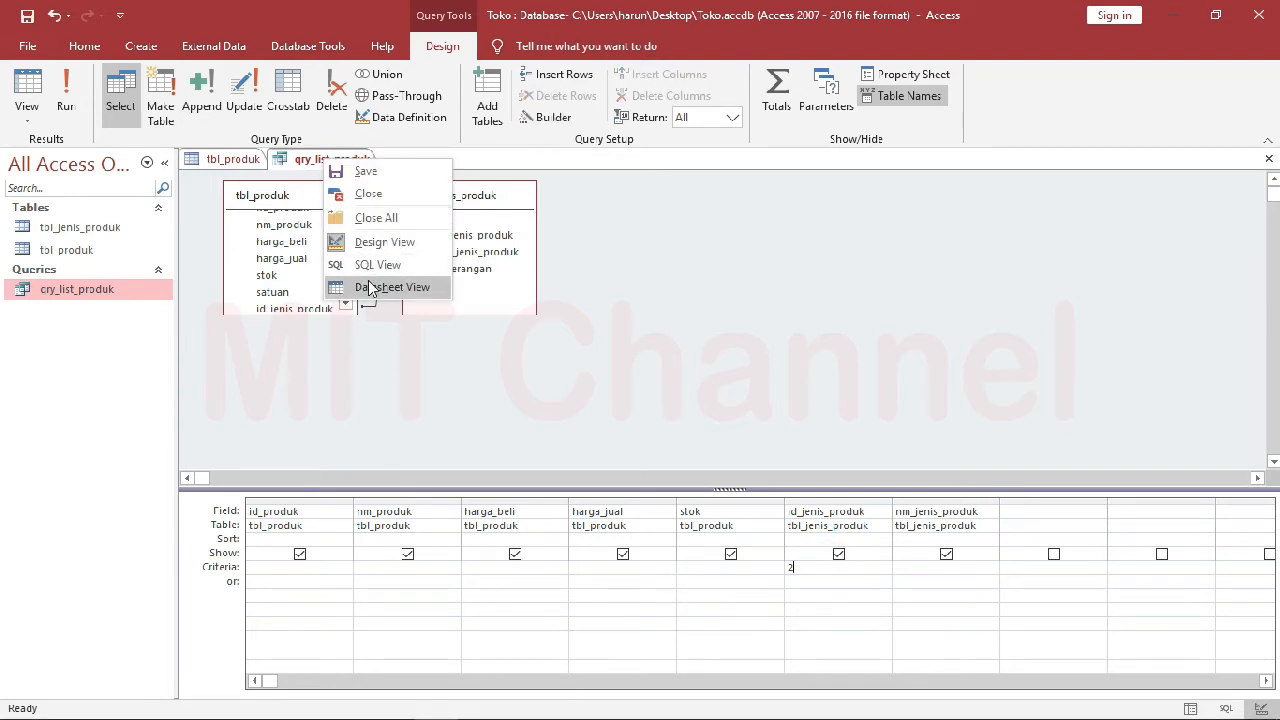
pyautogui.click(367, 283)
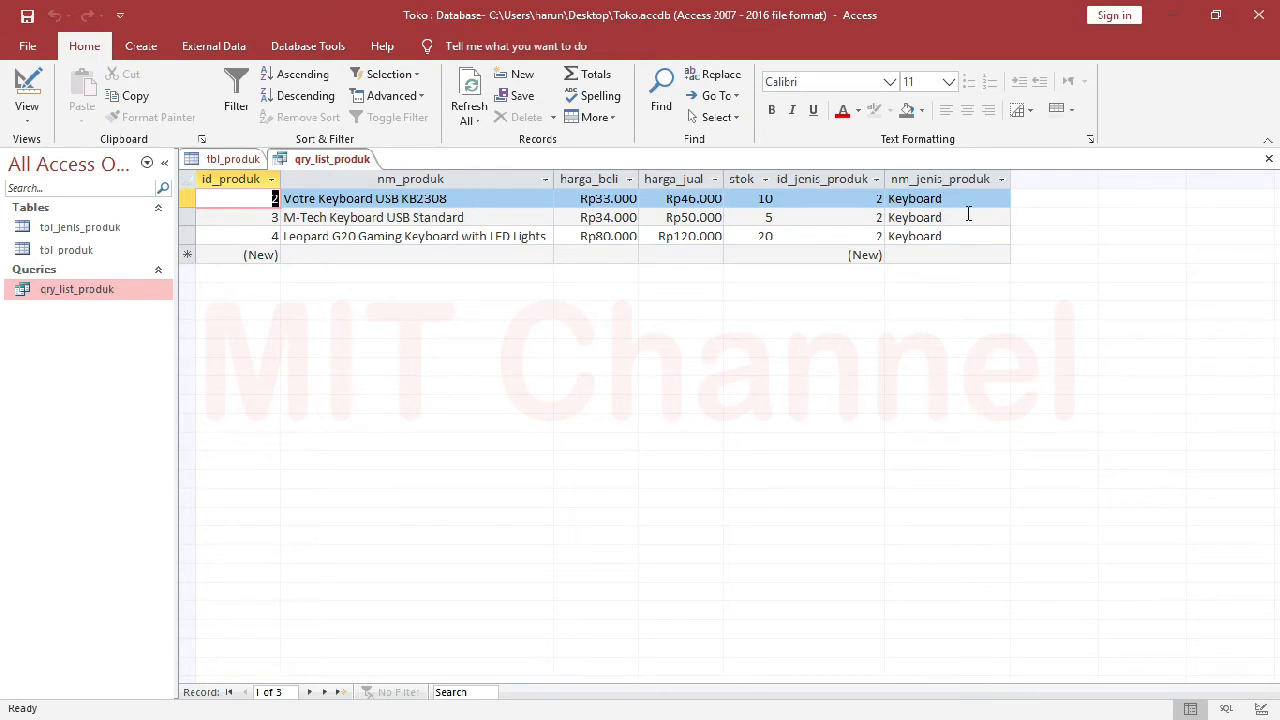
# Return to Design view and clear the id_jenis_produk criterion.
pyautogui.rightClick(343, 166)
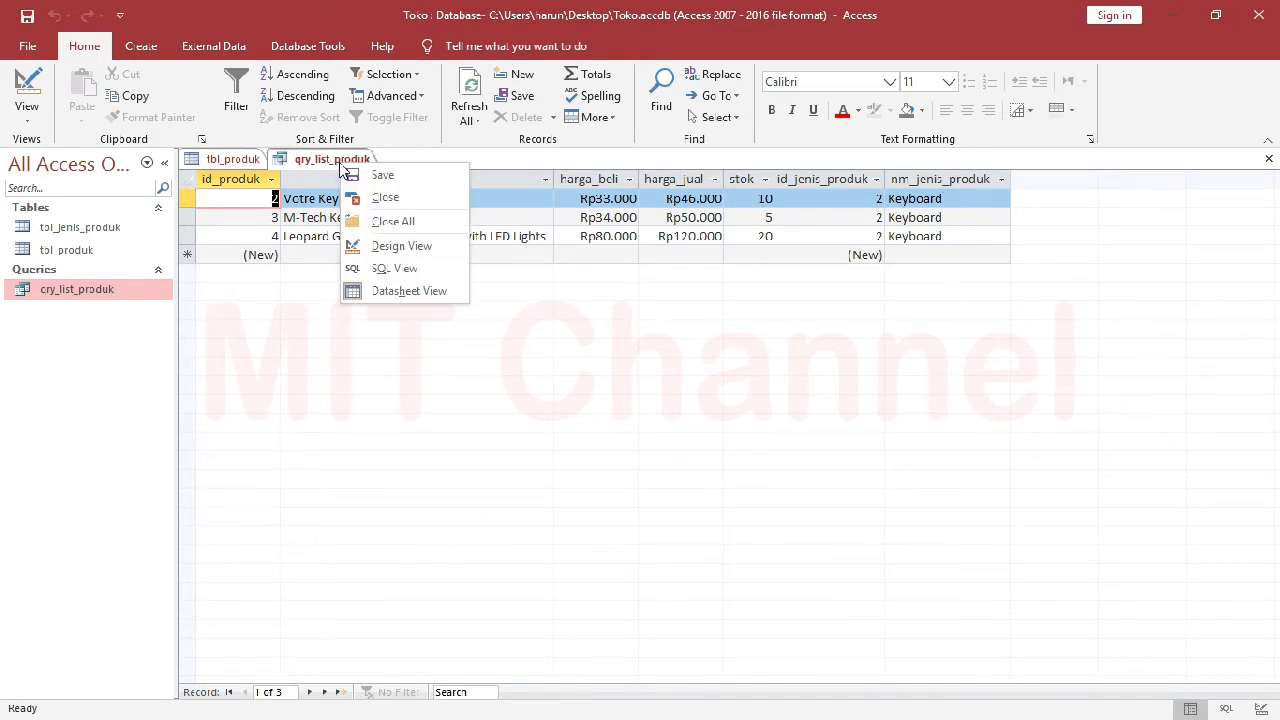
pyautogui.click(354, 246)
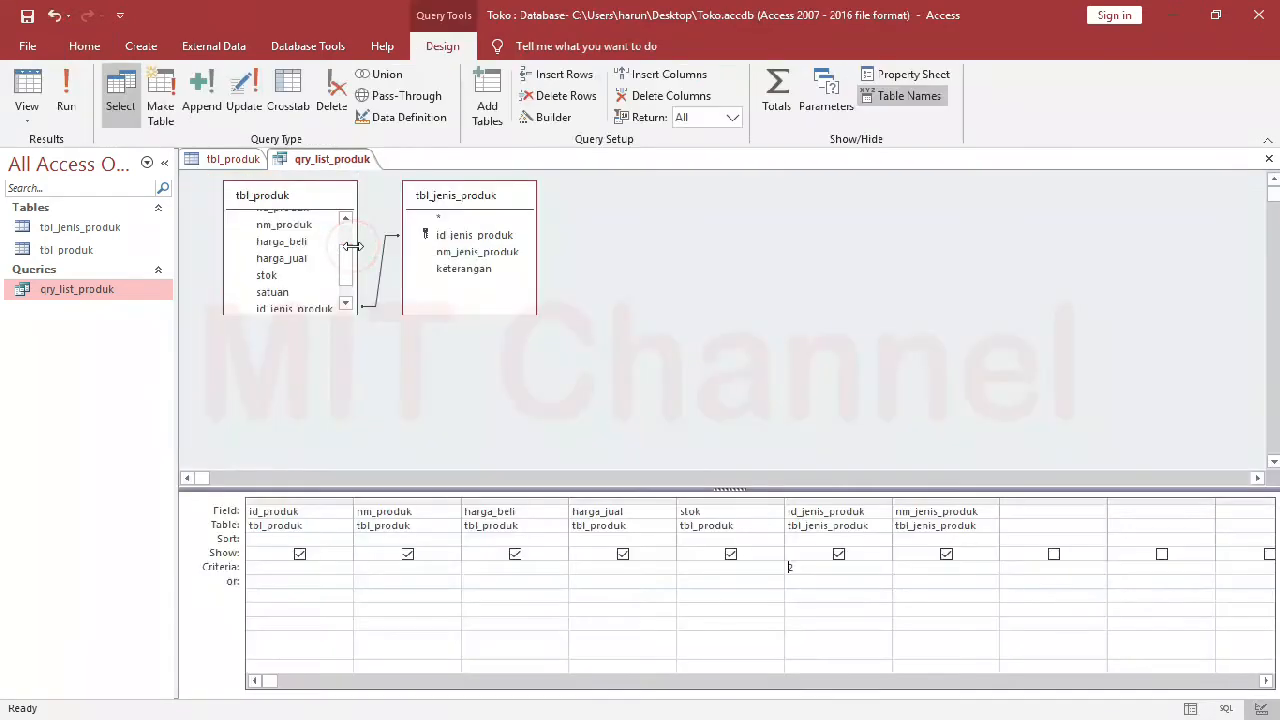
pyautogui.click(809, 566)
pyautogui.press('BackSpace')
# Show the unfiltered query in Datasheet view and check the first letters of the product names in nm_produk.
pyautogui.click(430, 567)
pyautogui.rightClick(348, 163)
pyautogui.click(362, 288)
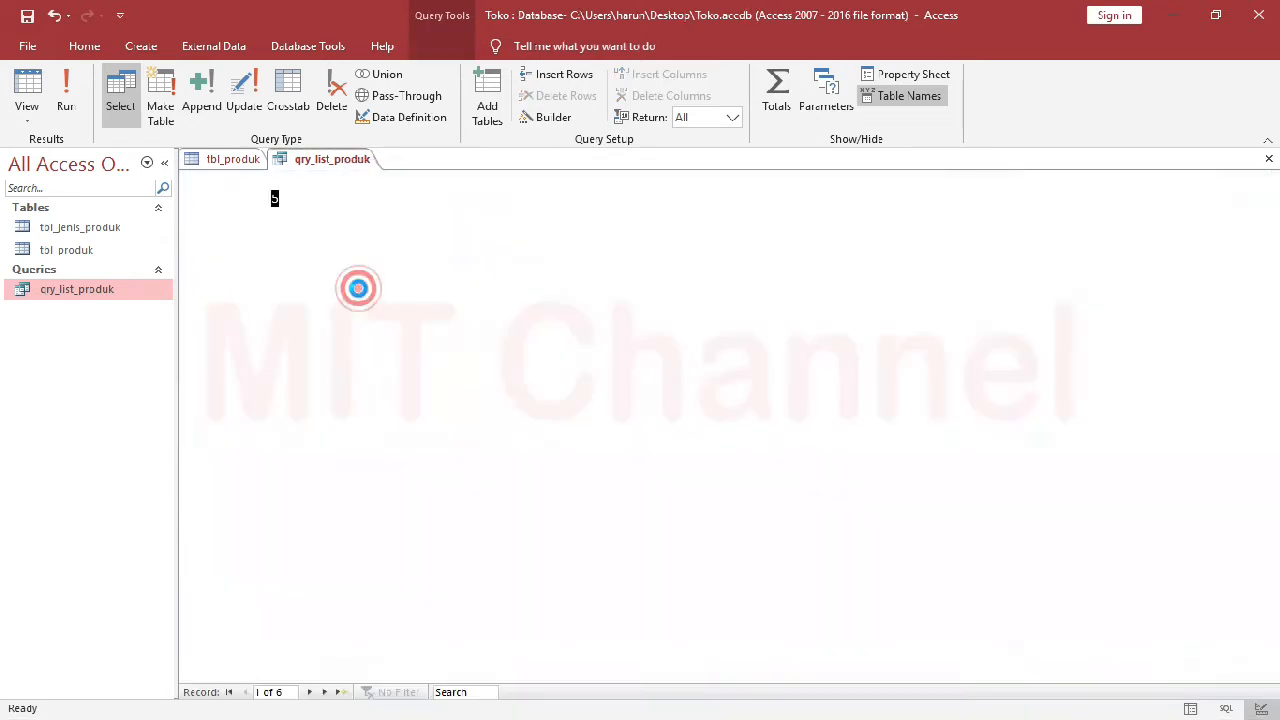
pyautogui.click(301, 203)
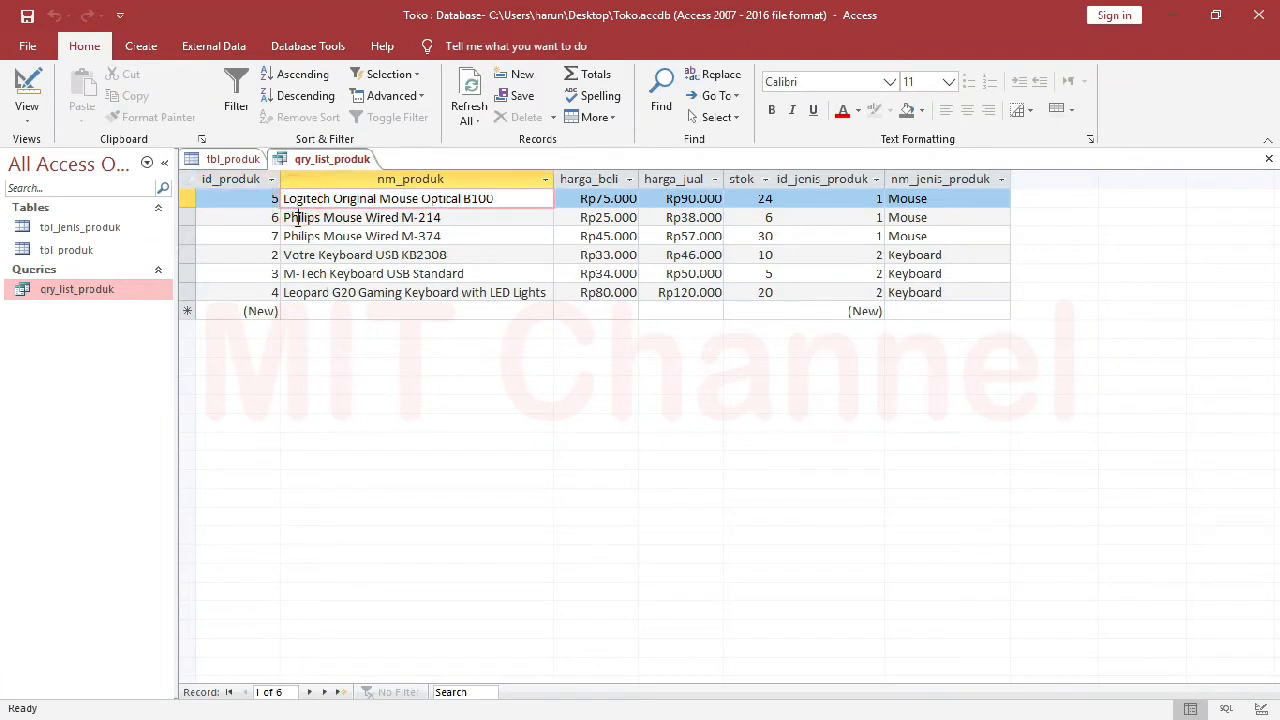
pyautogui.click(300, 217)
pyautogui.click(297, 236)
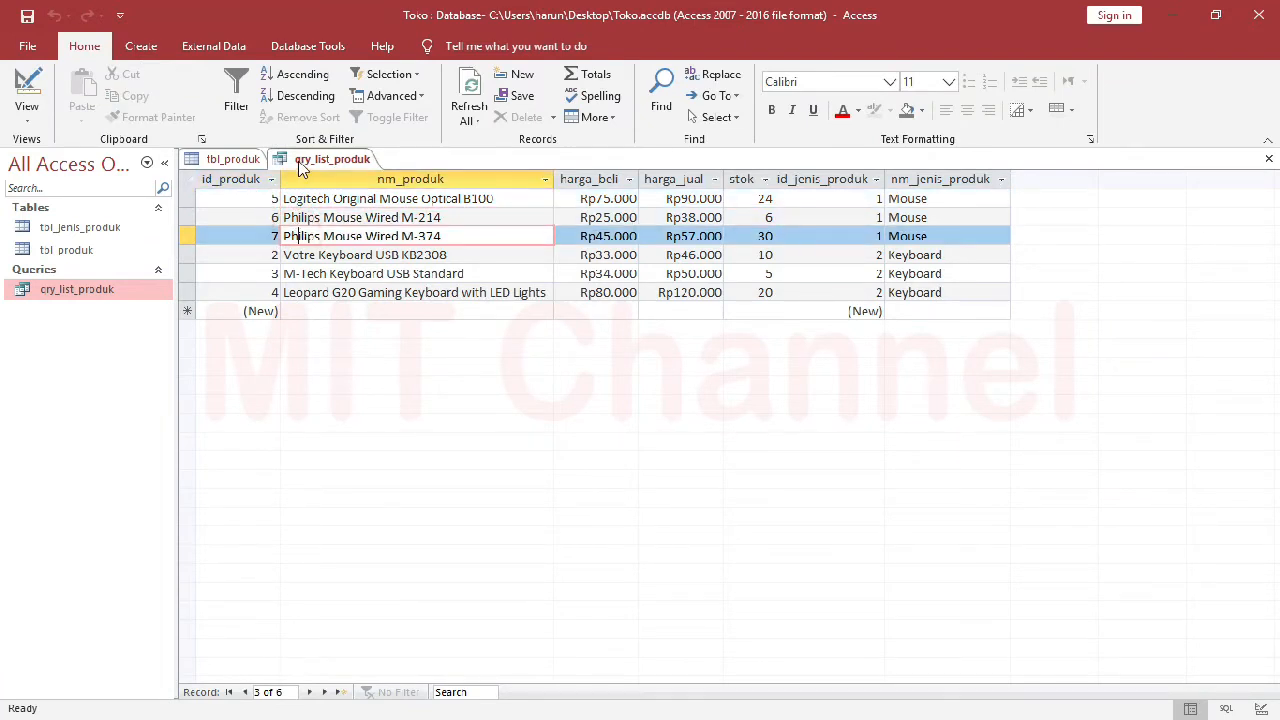
# In Design view, set the nm_produk criterion to Like 'P*' and show the matching records in Datasheet view.
pyautogui.rightClick(302, 163)
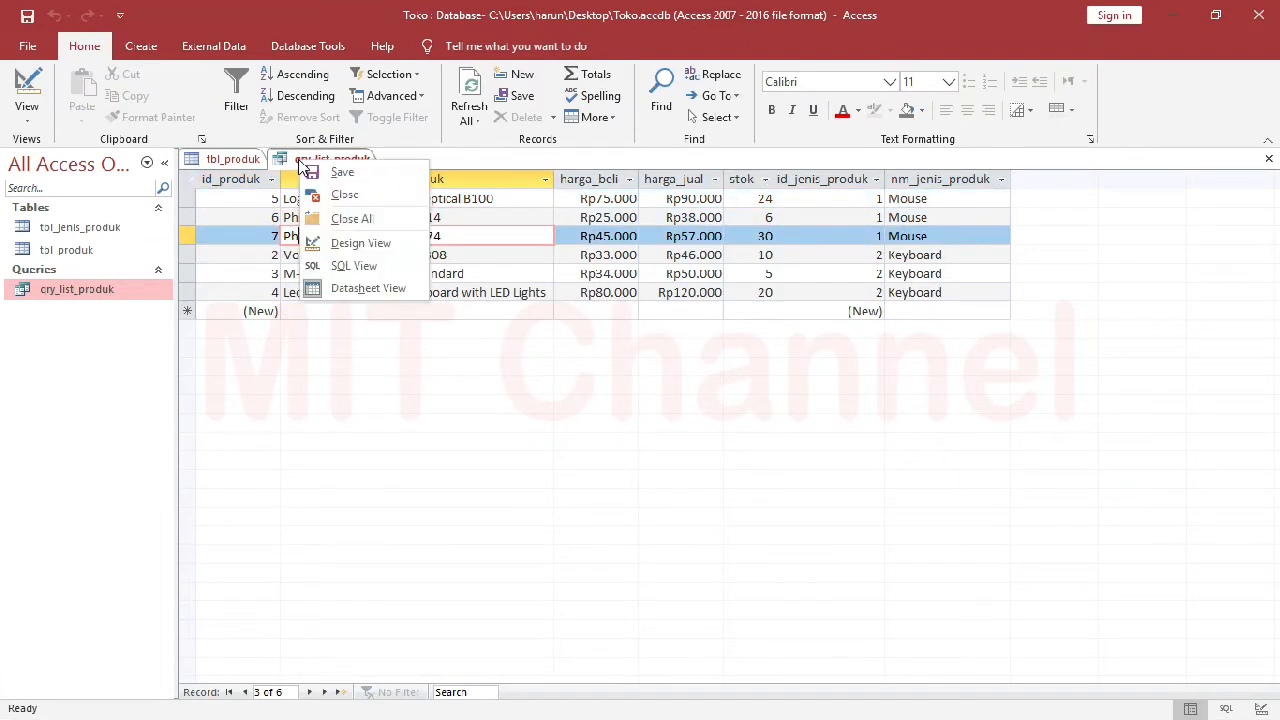
pyautogui.click(330, 245)
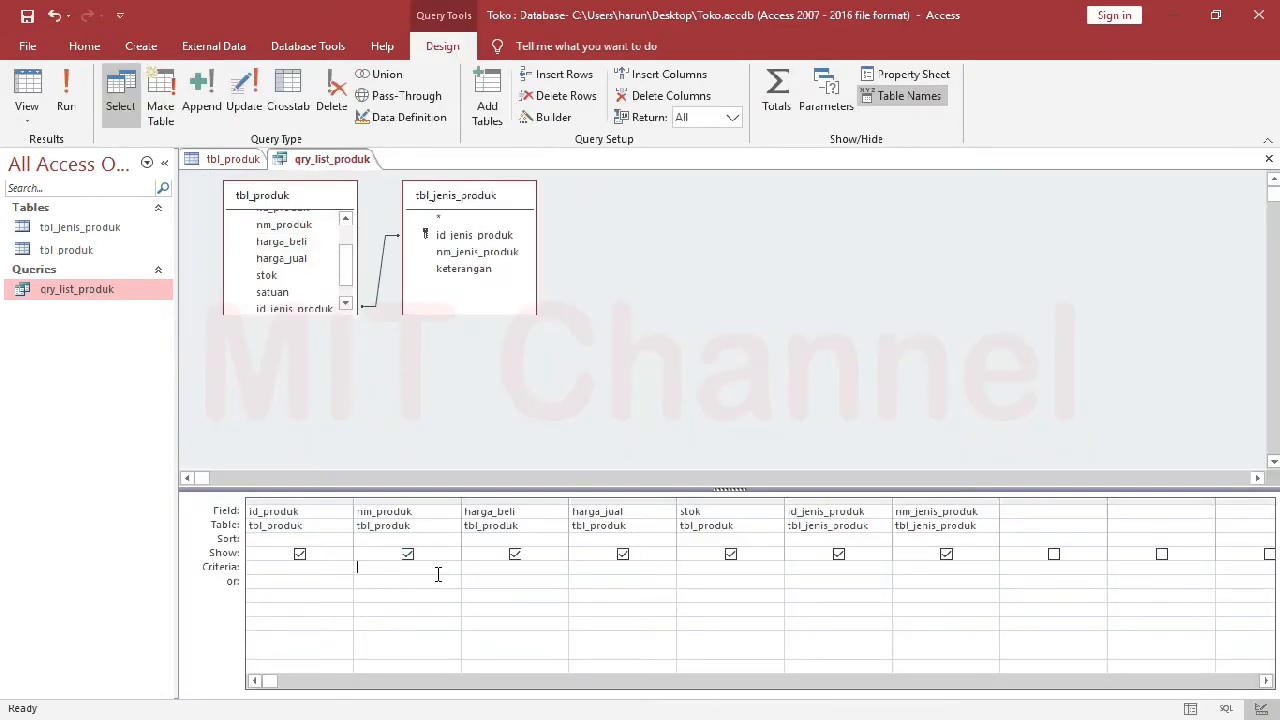
pyautogui.write("Like 'P*")
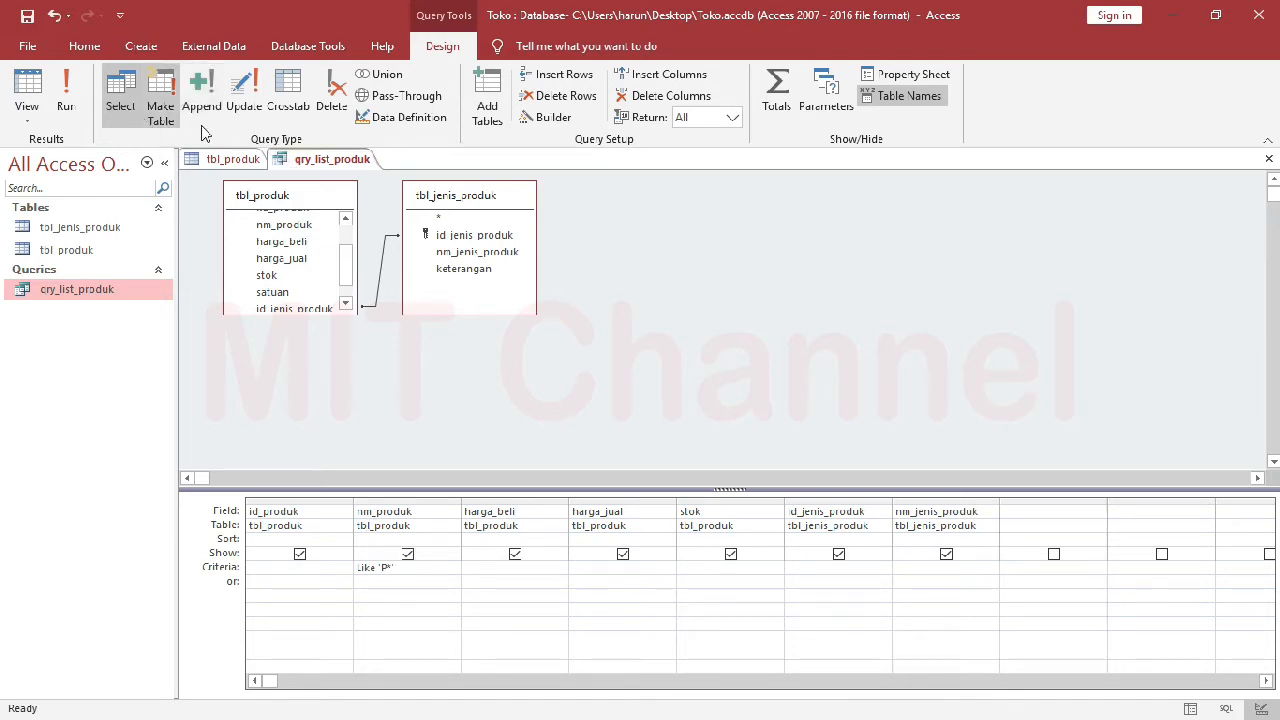
pyautogui.rightClick(287, 159)
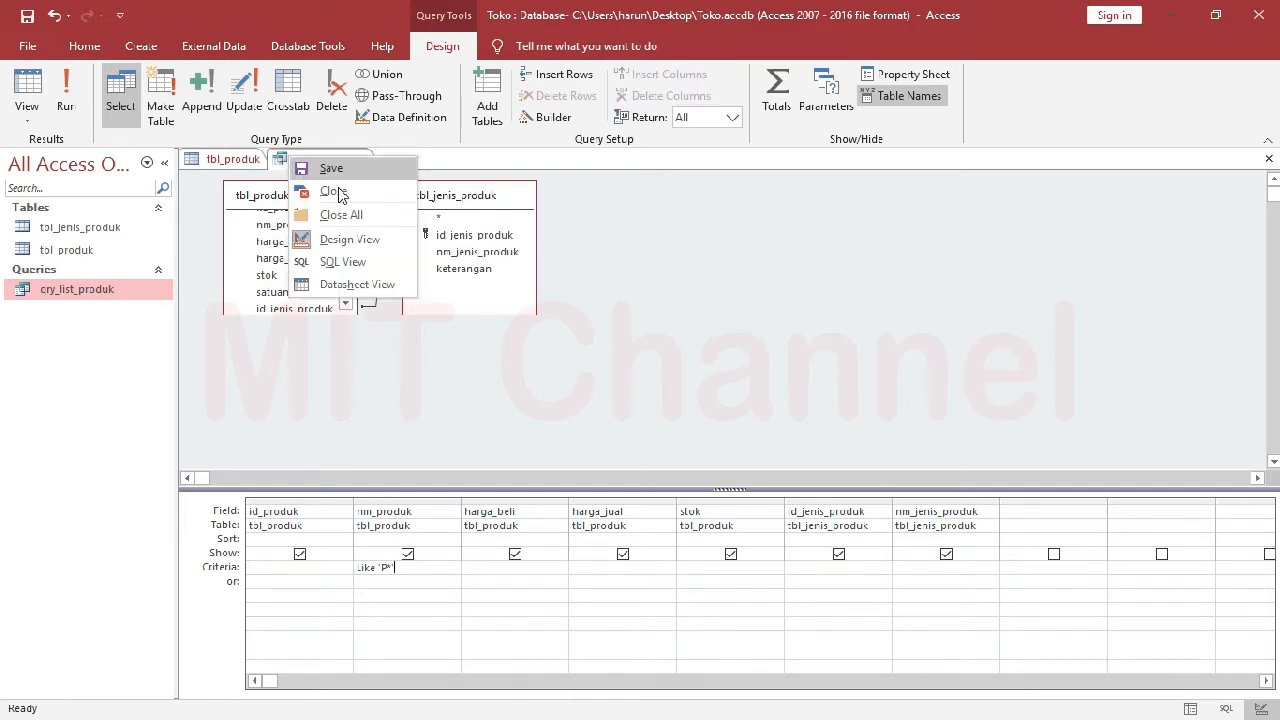
pyautogui.click(377, 287)
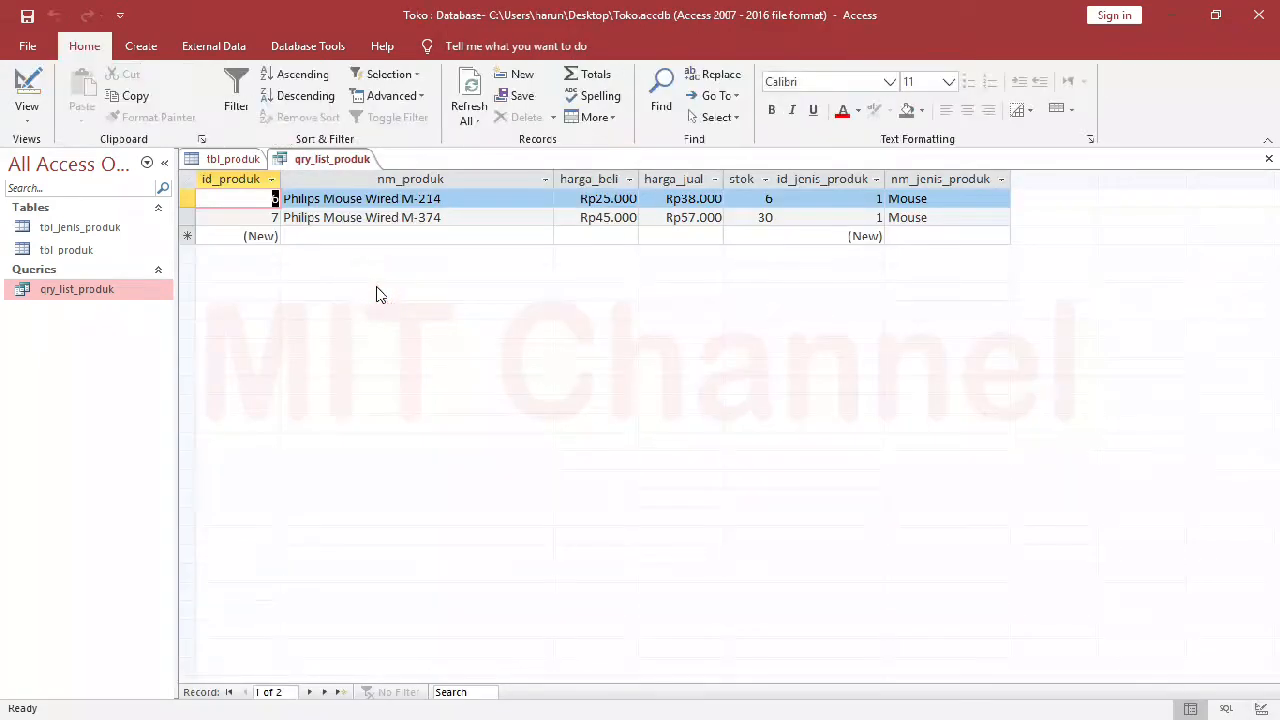
# Change the nm_produk criterion to Like '*wire*' in Design view, then check the matching product names in Datasheet view.
pyautogui.rightClick(328, 163)
pyautogui.click(375, 238)
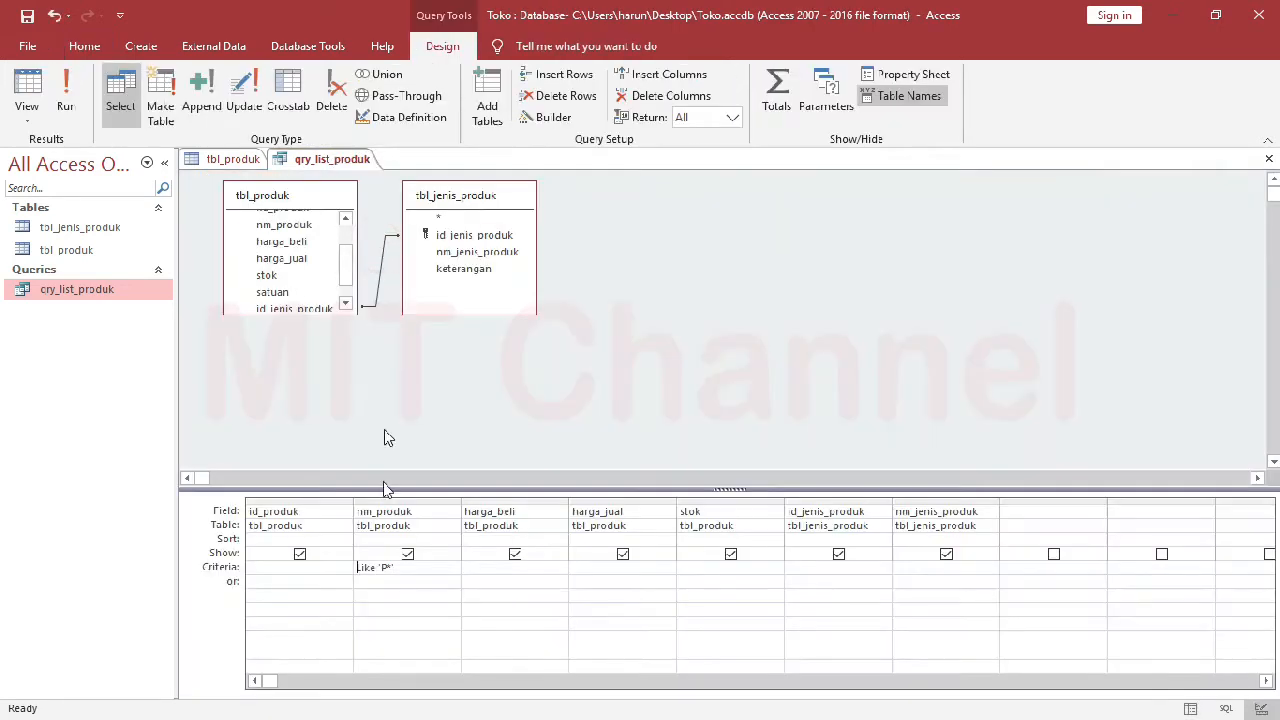
pyautogui.click(388, 566)
pyautogui.press('BackSpace')
pyautogui.write('*wira')
pyautogui.click(444, 568)
pyautogui.rightClick(312, 170)
pyautogui.click(378, 289)
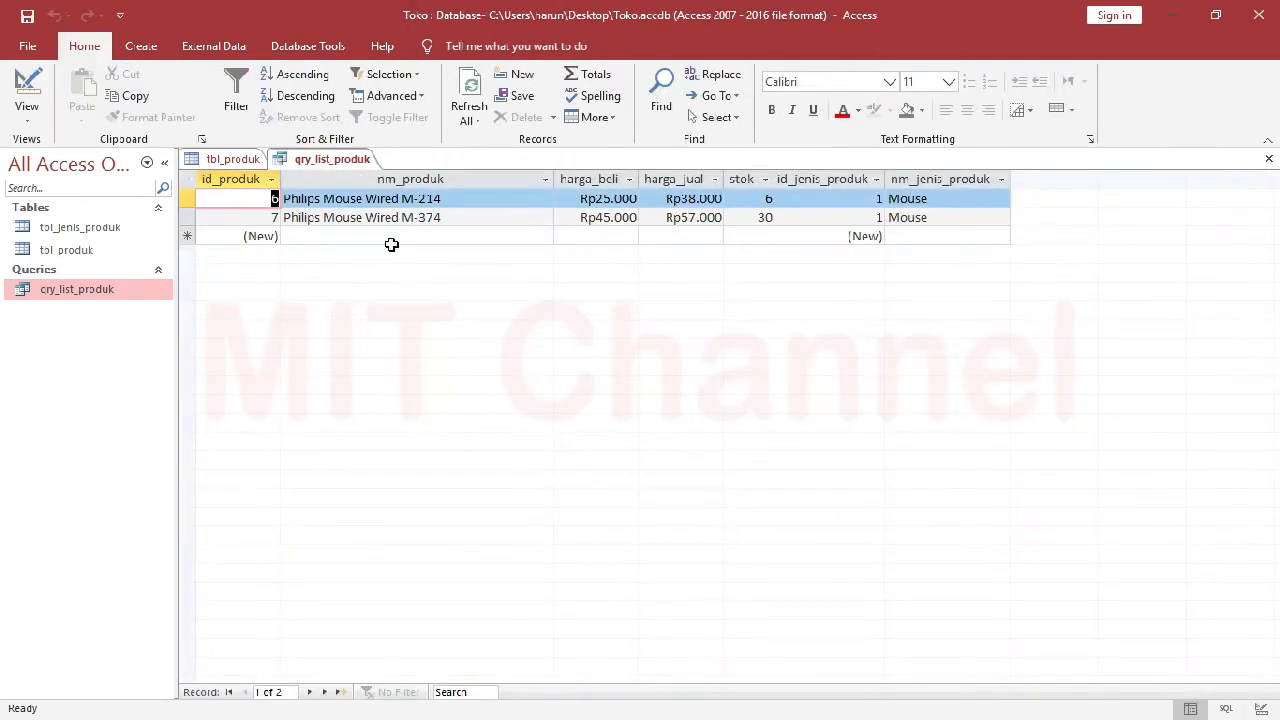
pyautogui.doubleClick(382, 199)
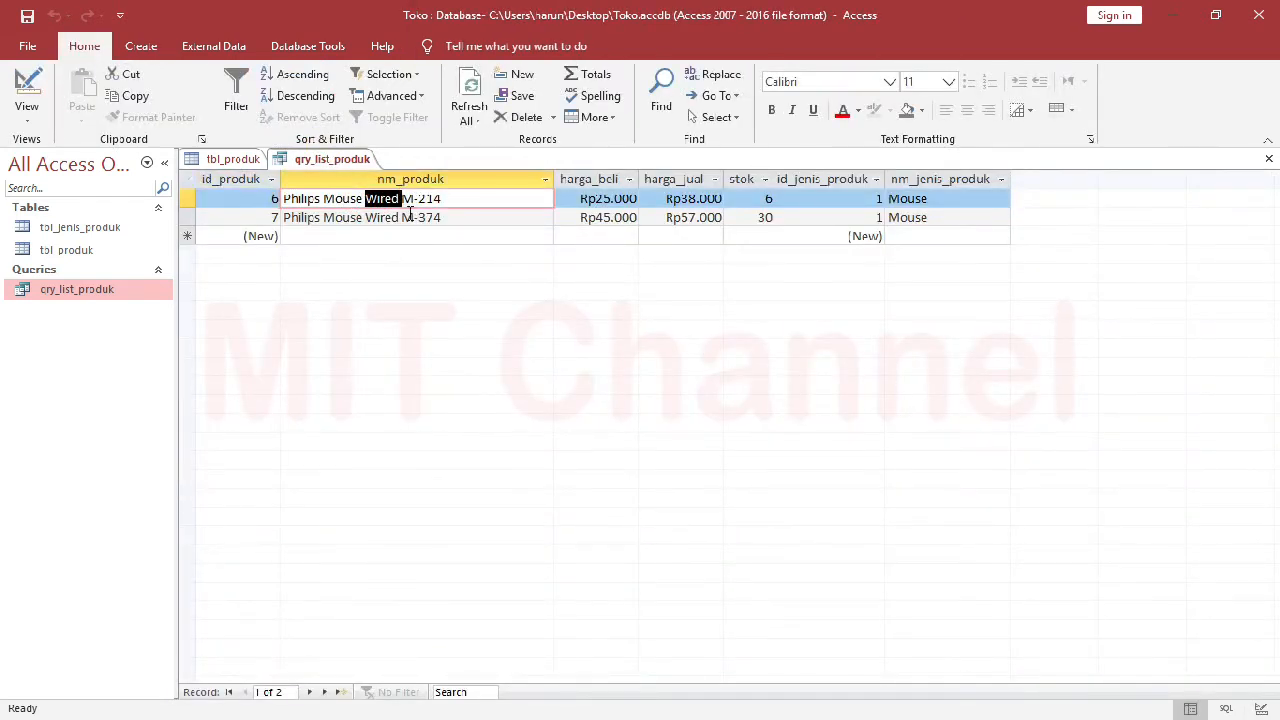
pyautogui.click(405, 217)
# Return to Design view and delete the criterion of the nm_produk column.
pyautogui.rightClick(340, 167)
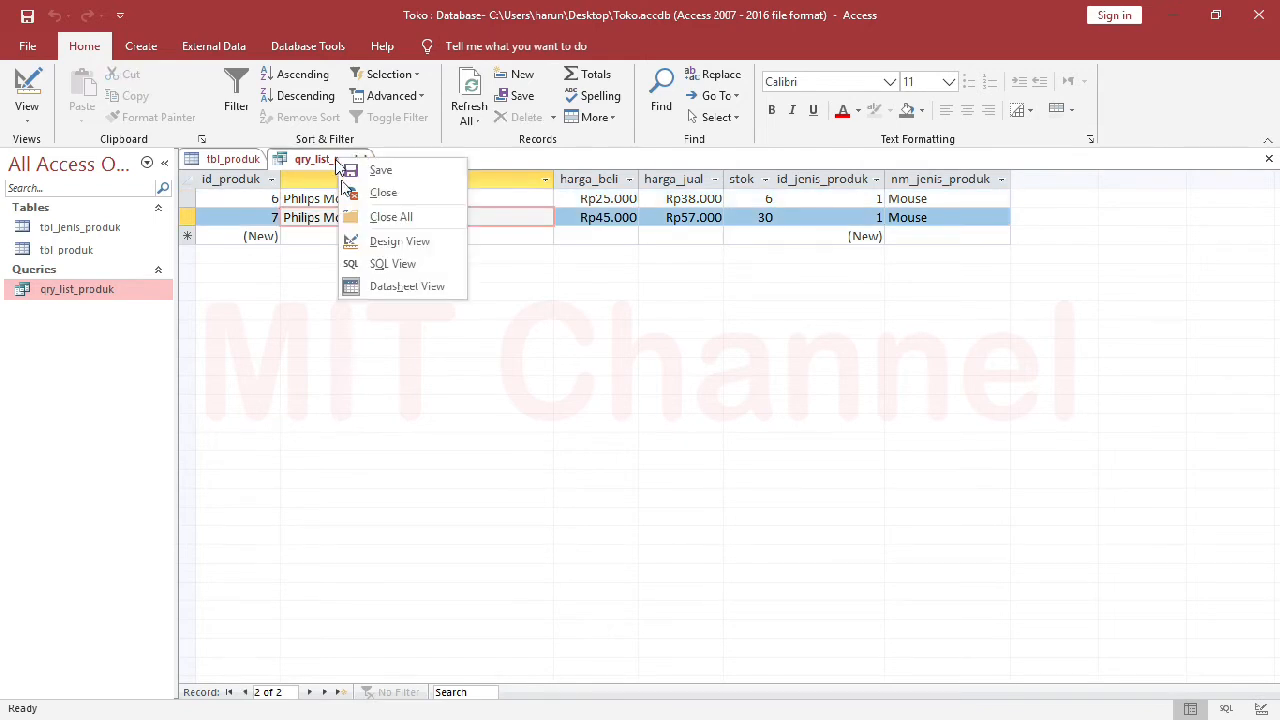
pyautogui.click(345, 241)
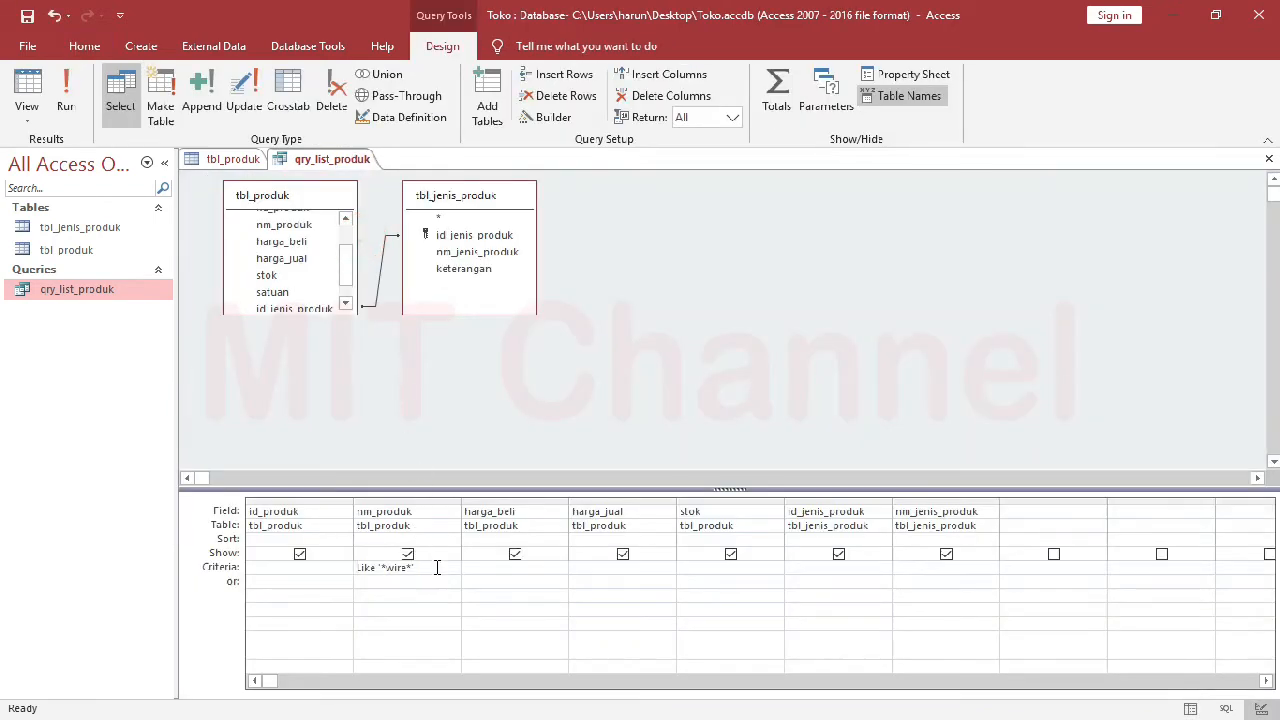
pyautogui.moveTo(437, 567); pyautogui.dragTo(352, 566)
pyautogui.press('Delete')
# Set the harga_beli criterion to >45000 and check the purchase prices of the matching records in Datasheet view.
pyautogui.click(482, 567)
pyautogui.write('>4000')
pyautogui.press('BackSpace')
pyautogui.press('BackSpace')
pyautogui.press('BackSpace')
pyautogui.write('5000')
pyautogui.rightClick(339, 166)
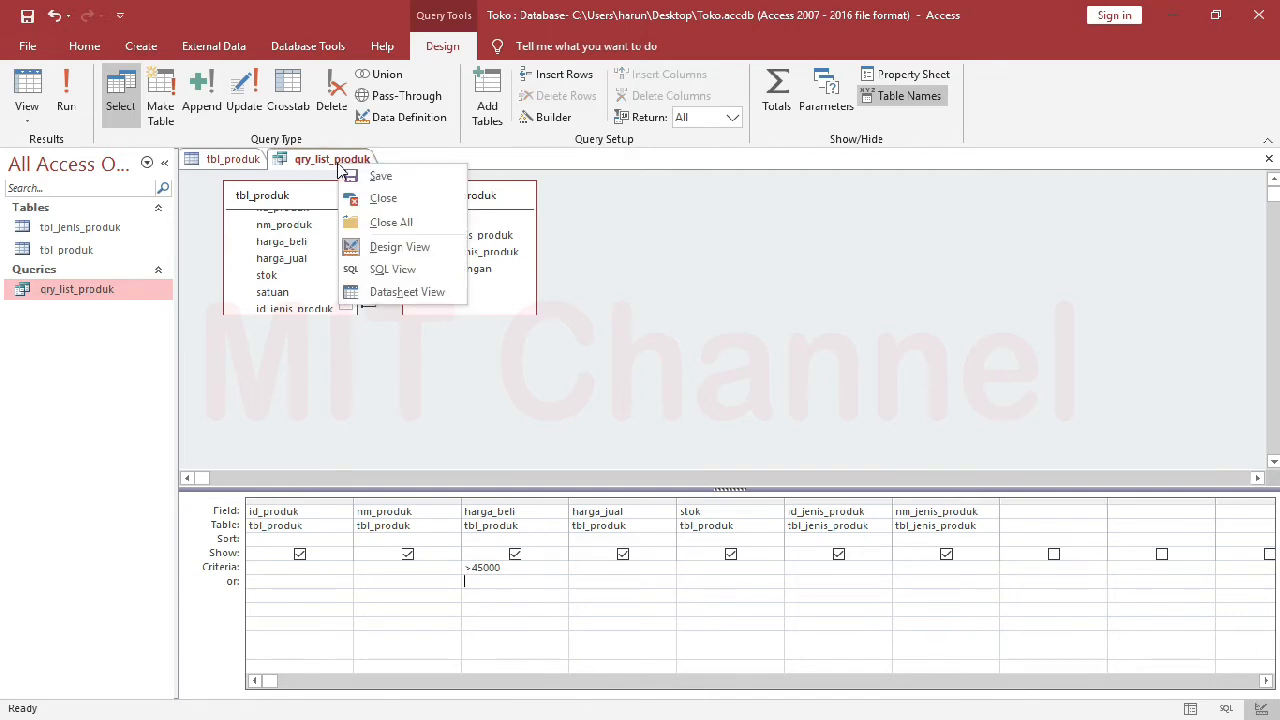
pyautogui.click(385, 291)
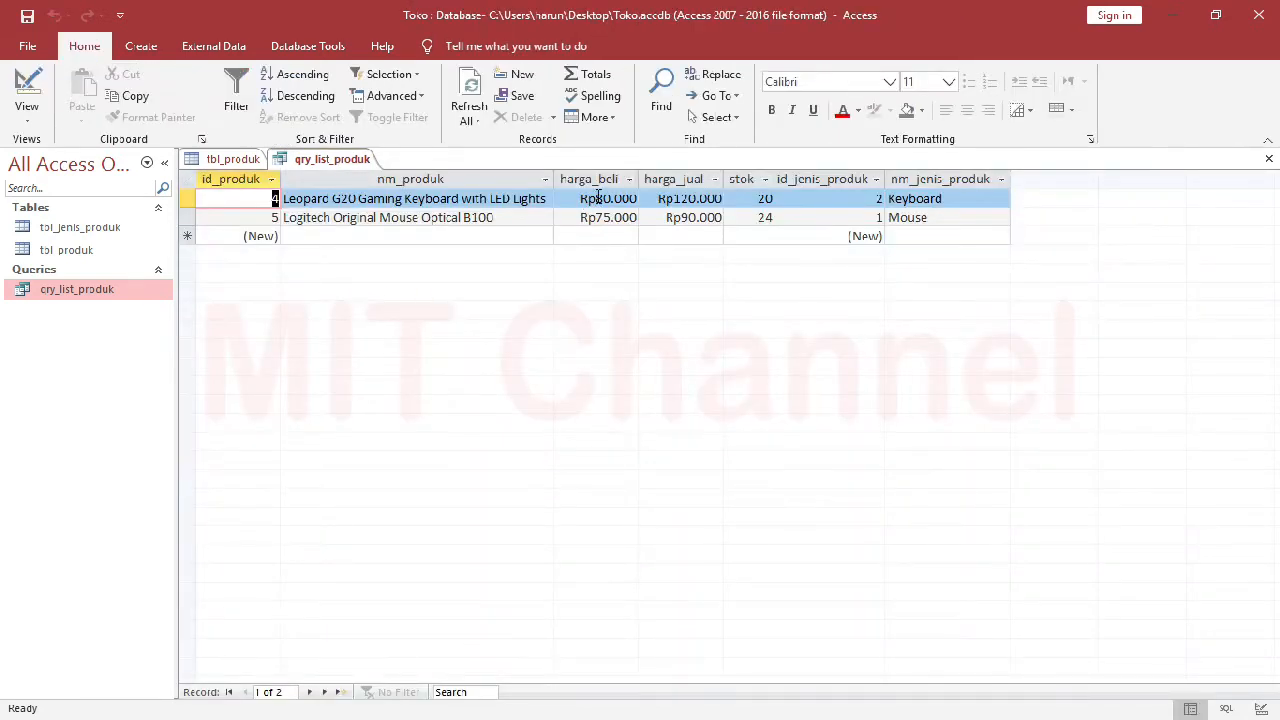
pyautogui.click(592, 199)
pyautogui.click(602, 217)
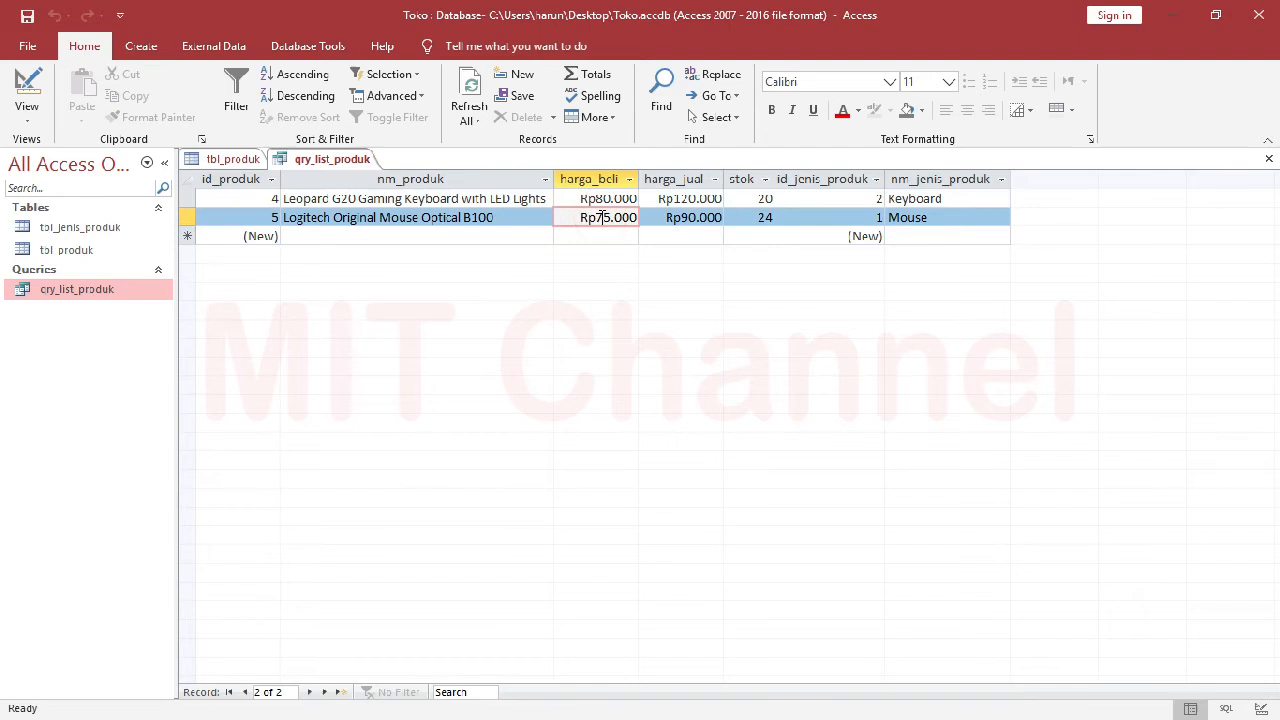
# Change the harga_beli criterion to <=45000 in Design view and check the harga_beli column in Datasheet view.
pyautogui.rightClick(336, 163)
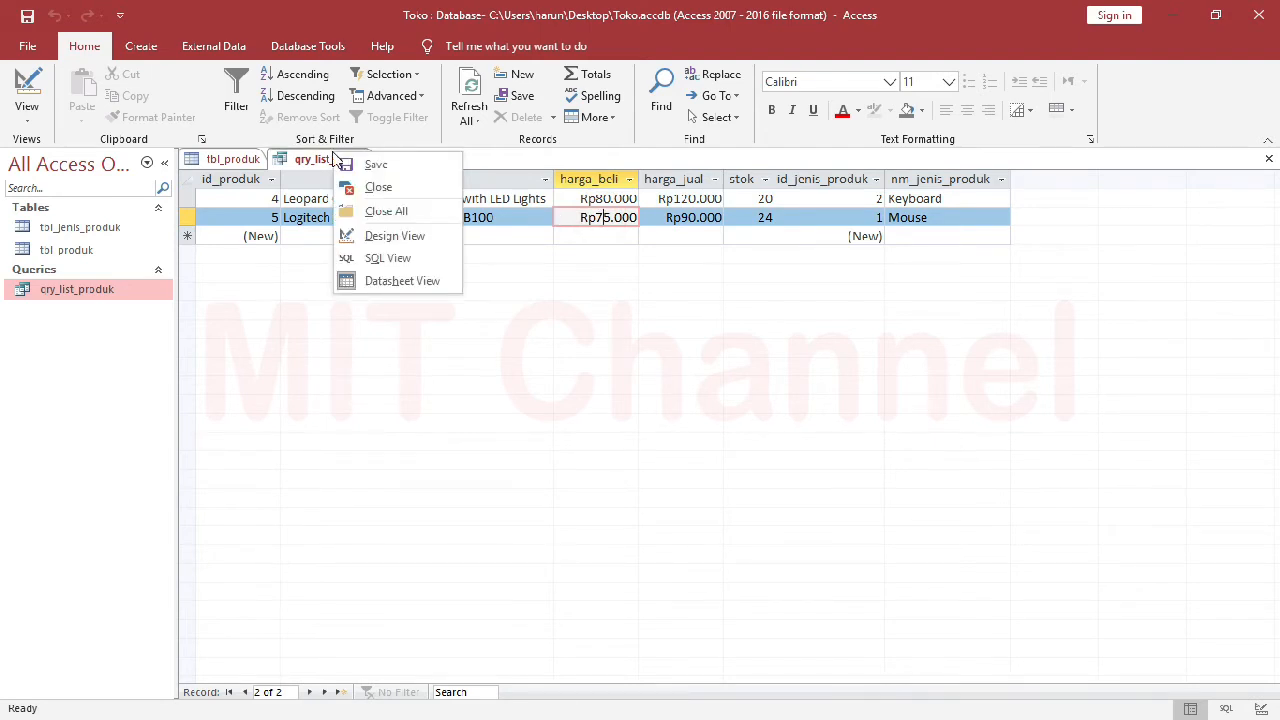
pyautogui.click(394, 236)
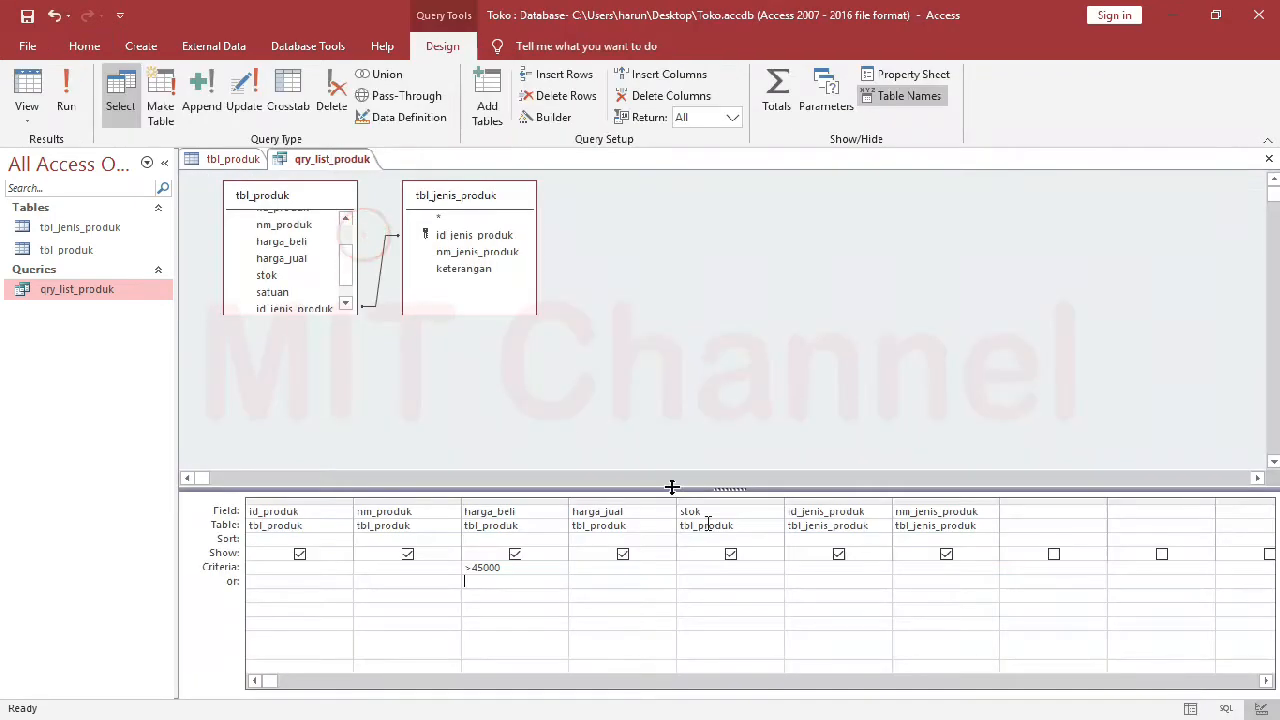
pyautogui.click(466, 566)
pyautogui.write('<=')
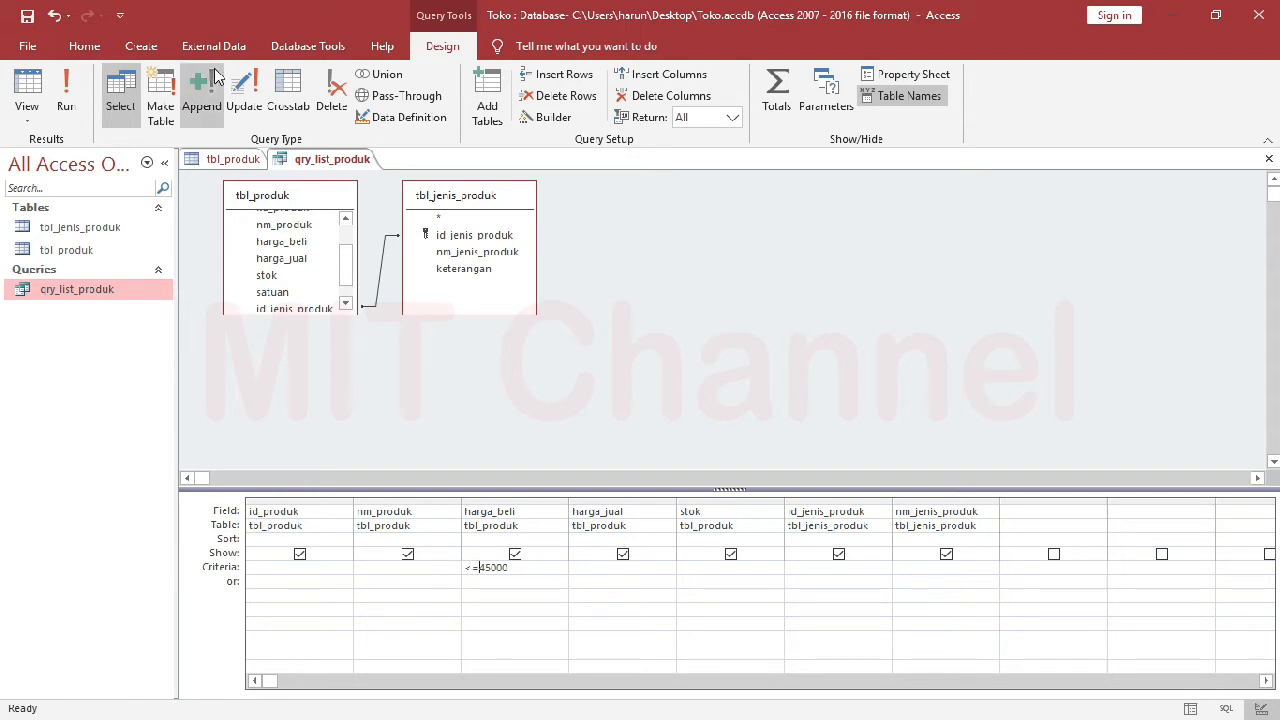
pyautogui.rightClick(275, 165)
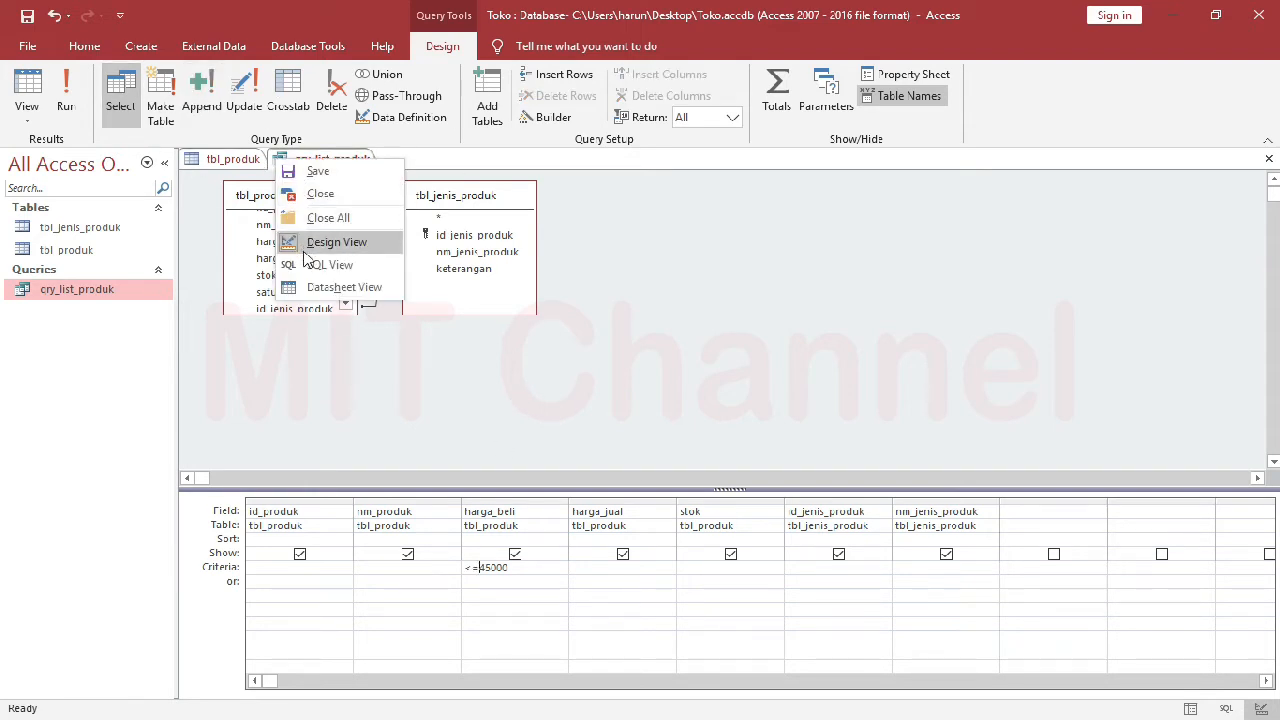
pyautogui.click(325, 286)
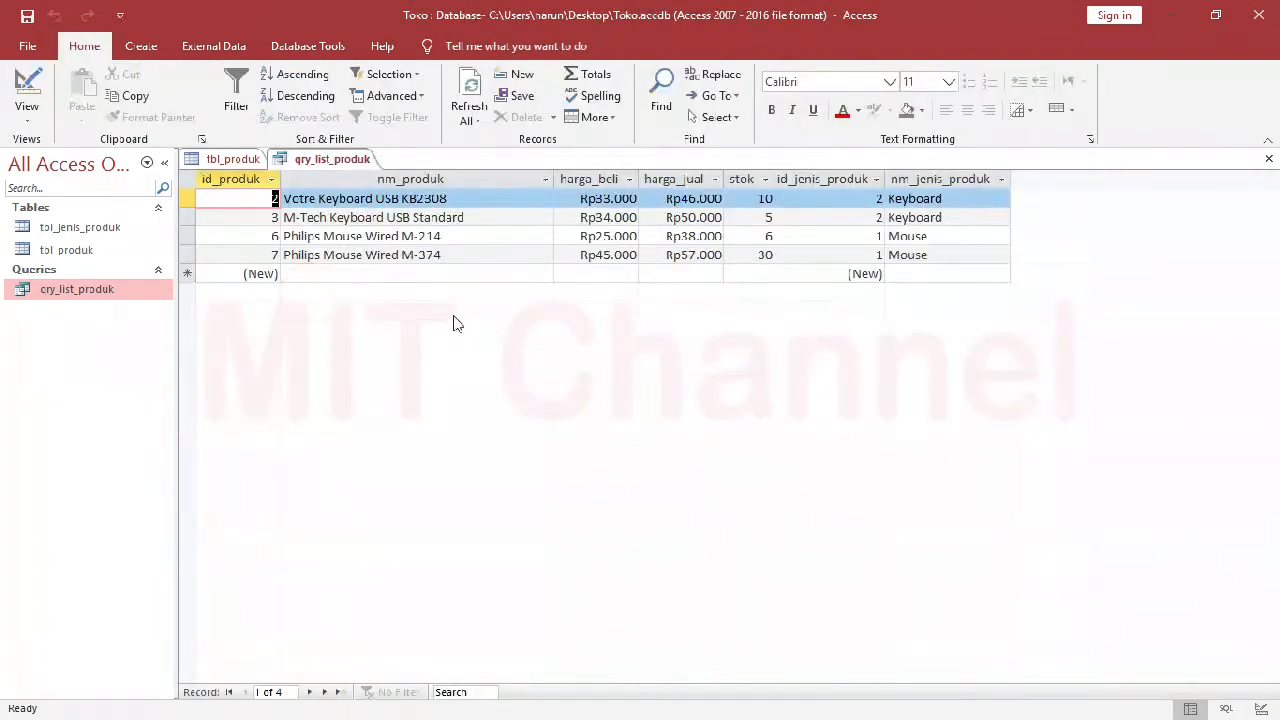
pyautogui.click(597, 181)
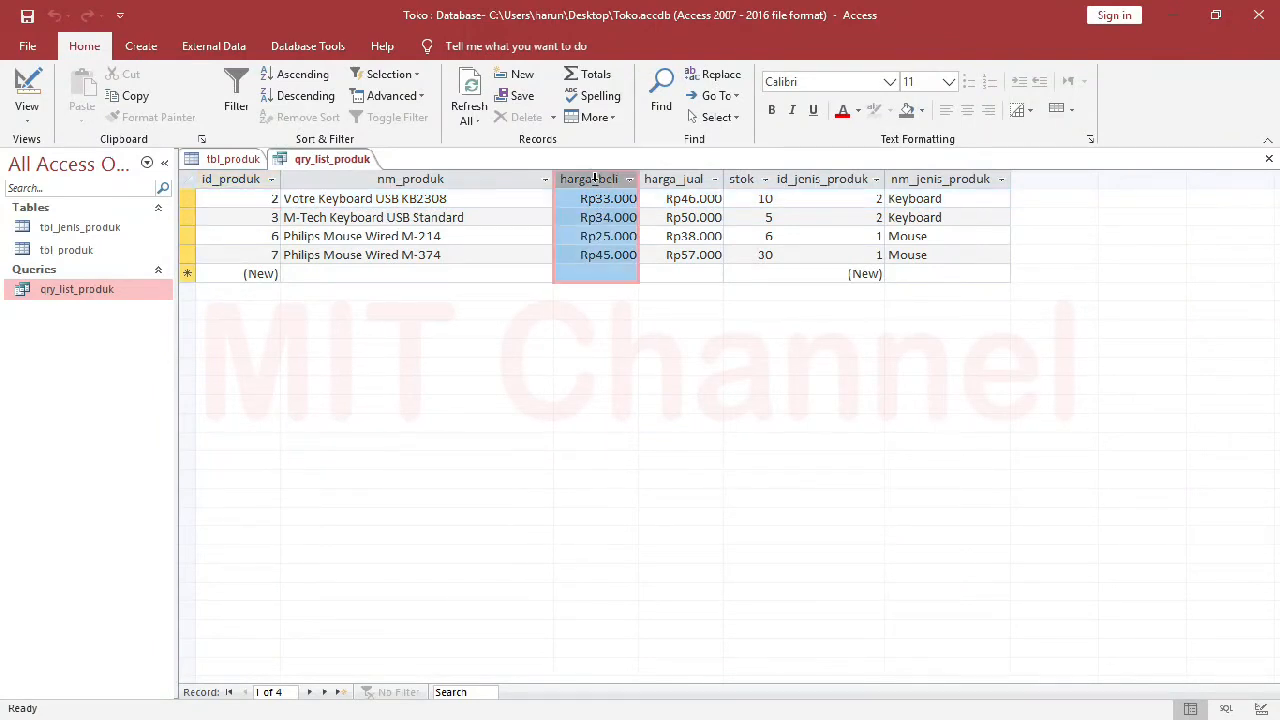
pyautogui.click(597, 273)
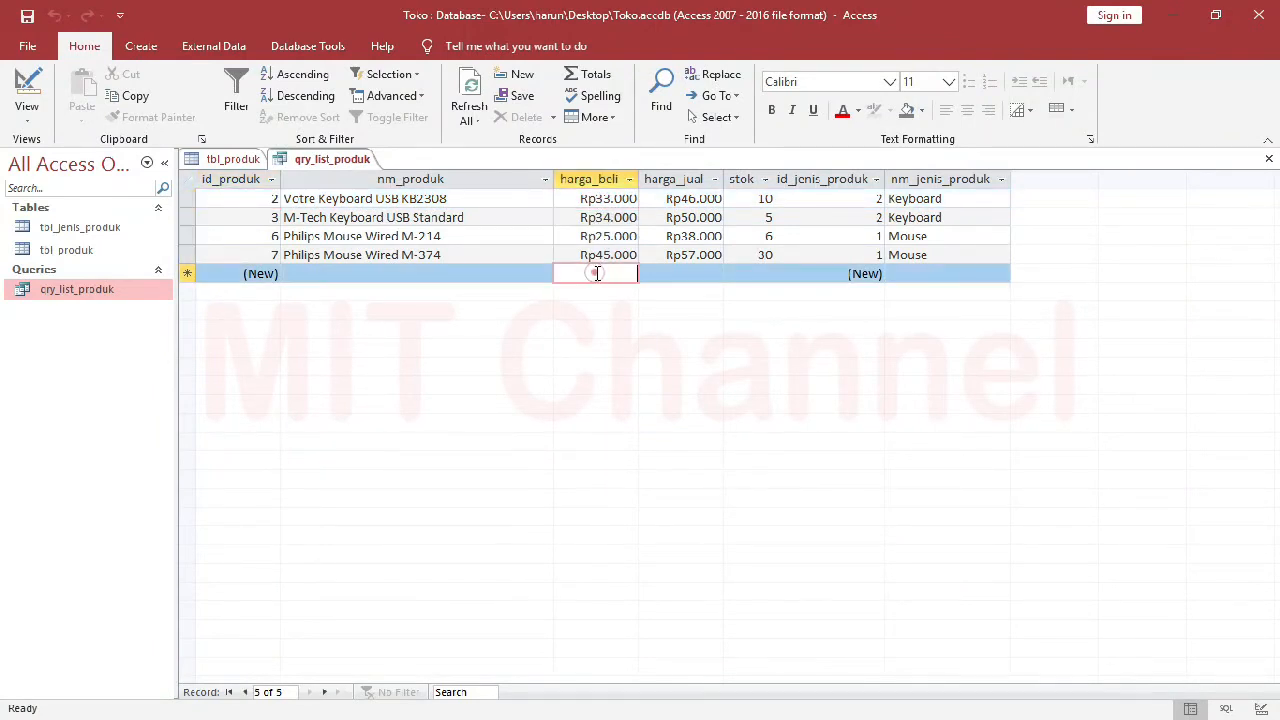
# Return to Design view and delete the criterion of the harga_beli column.
pyautogui.rightClick(347, 167)
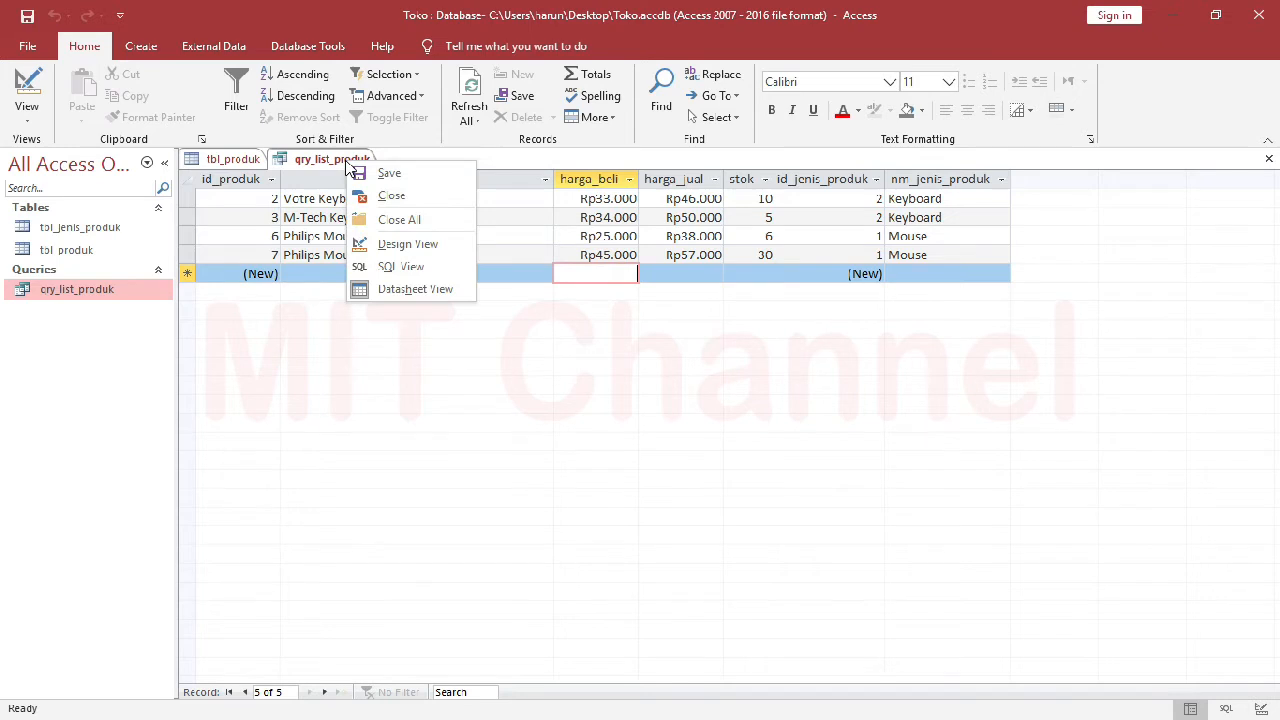
pyautogui.click(390, 245)
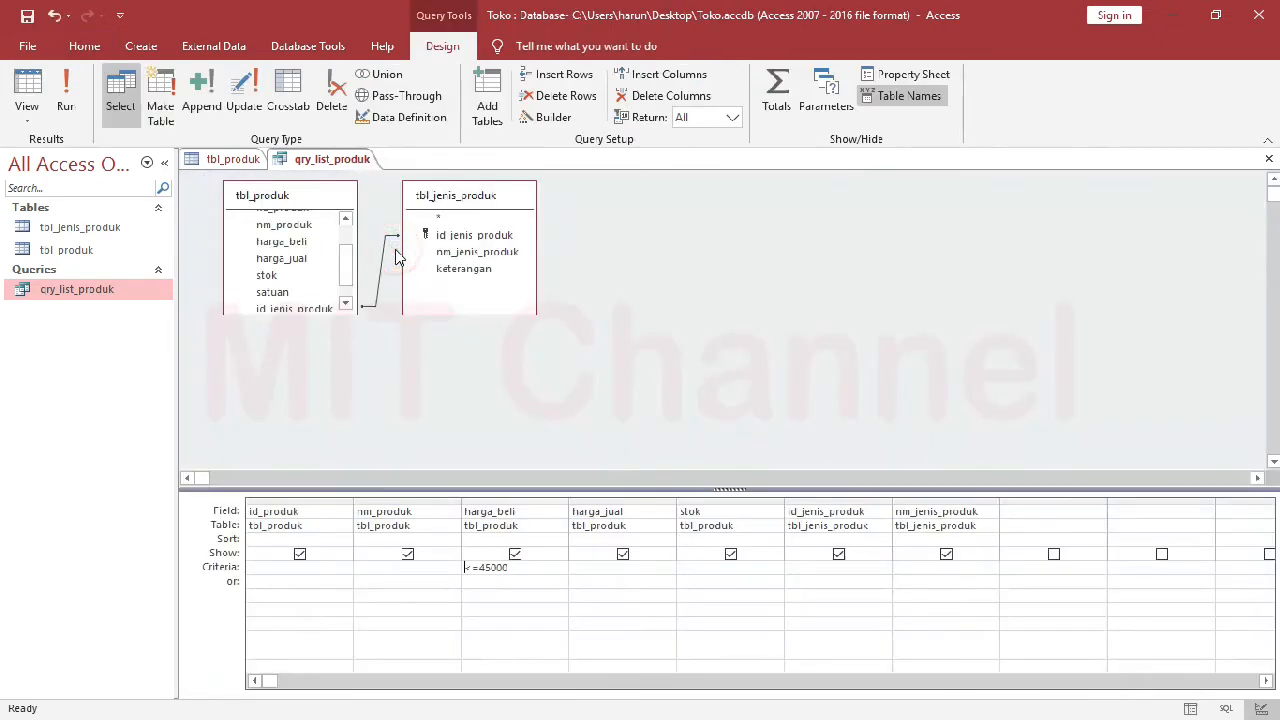
pyautogui.click(512, 569)
pyautogui.doubleClick(512, 569)
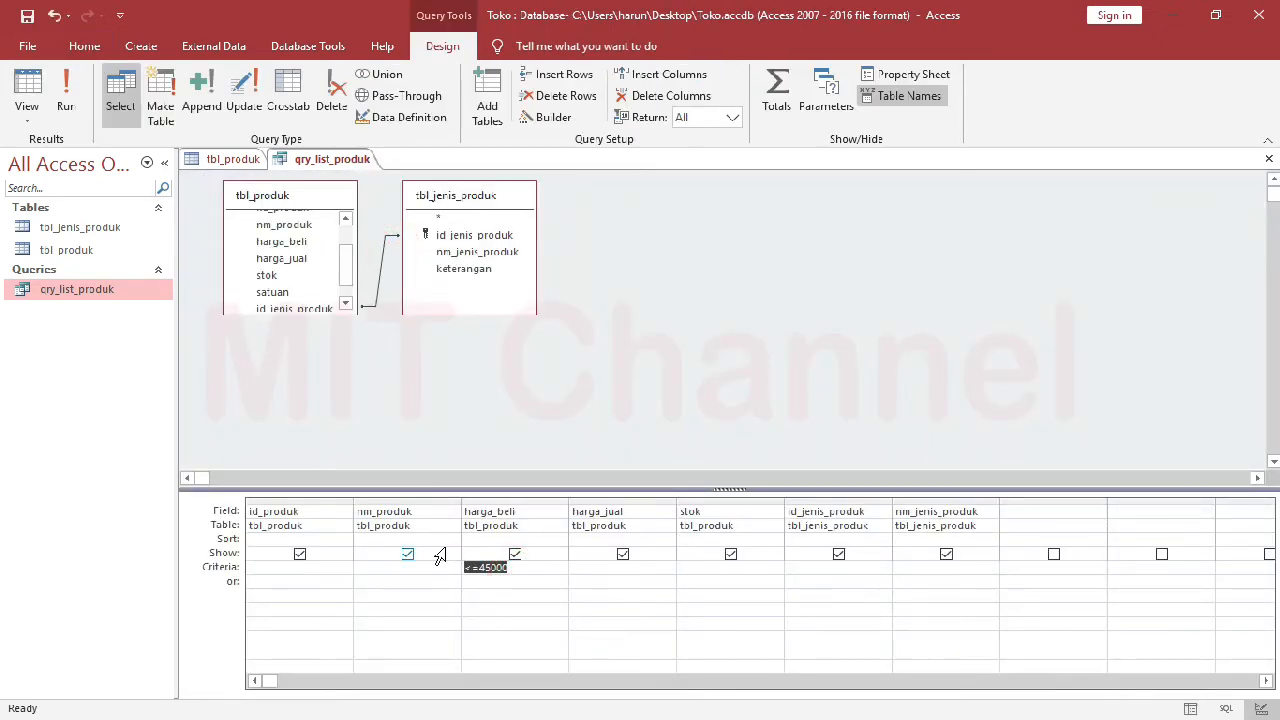
pyautogui.press('Delete')
# Enlarge the tbl_produk field list to show its fields and review the join properties linking both id_jenis_produk fields.
pyautogui.moveTo(322, 315); pyautogui.dragTo(320, 360)
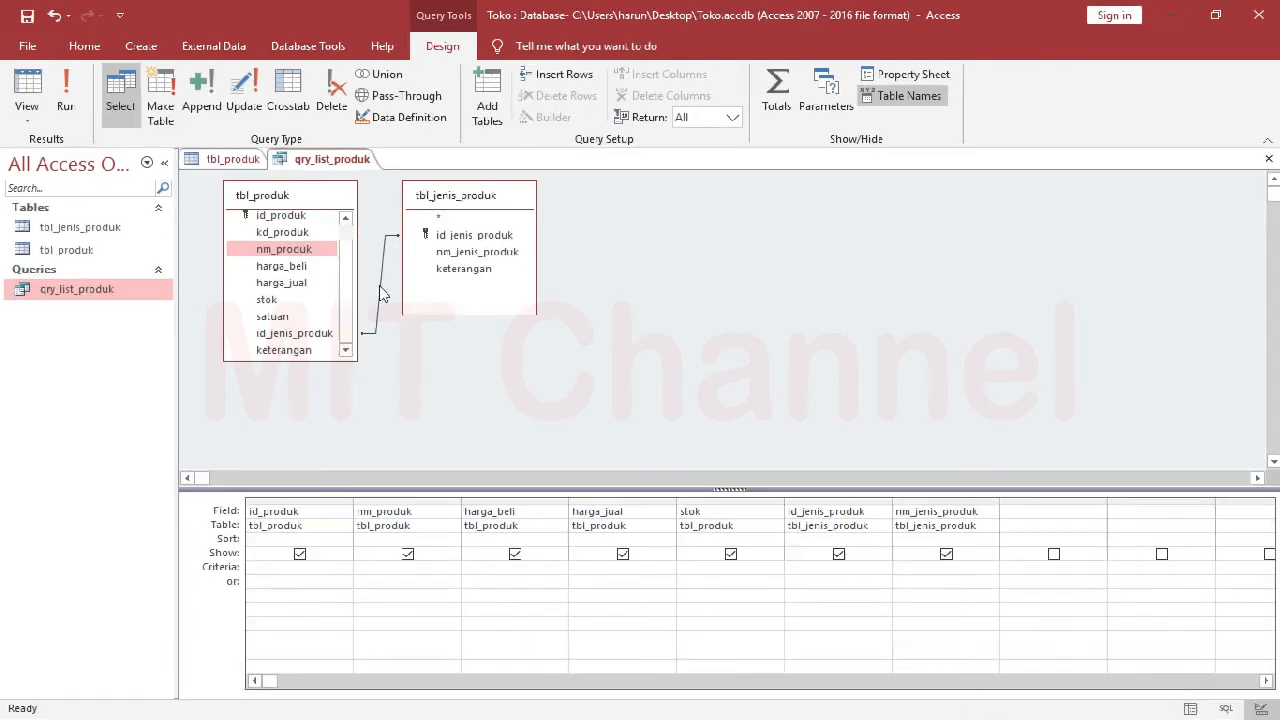
pyautogui.click(326, 334)
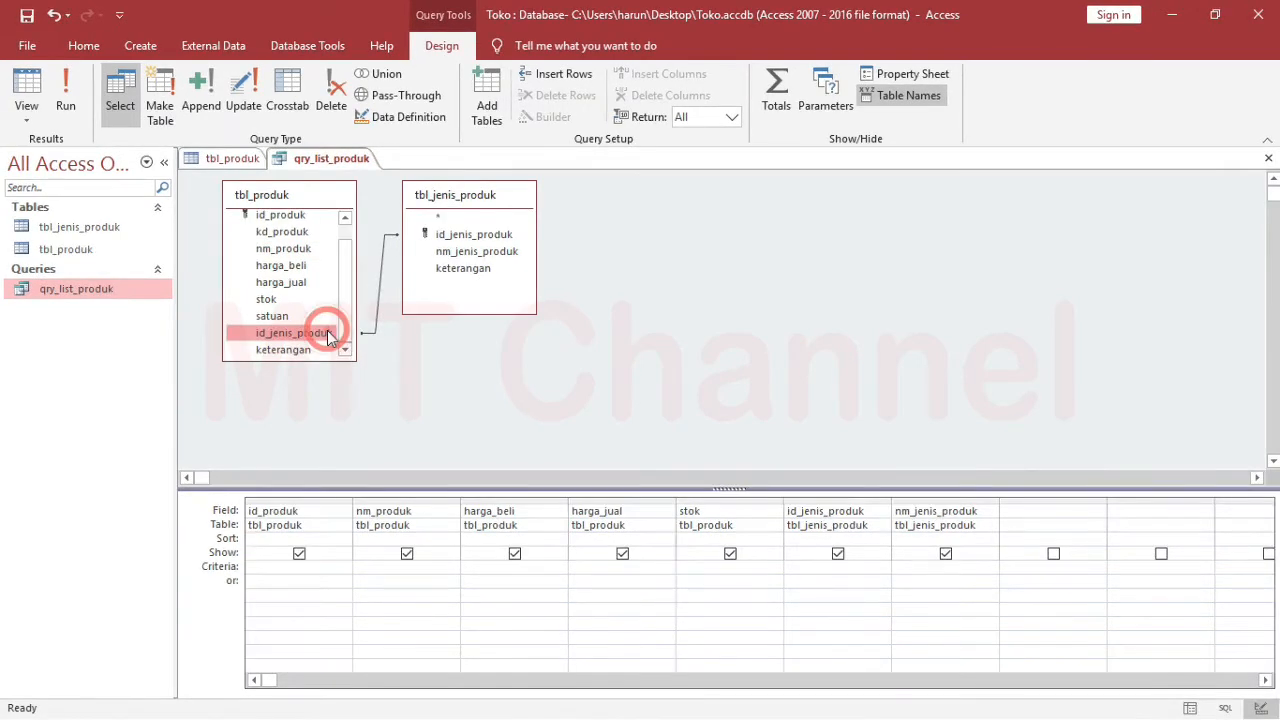
pyautogui.click(377, 265)
pyautogui.click(430, 236)
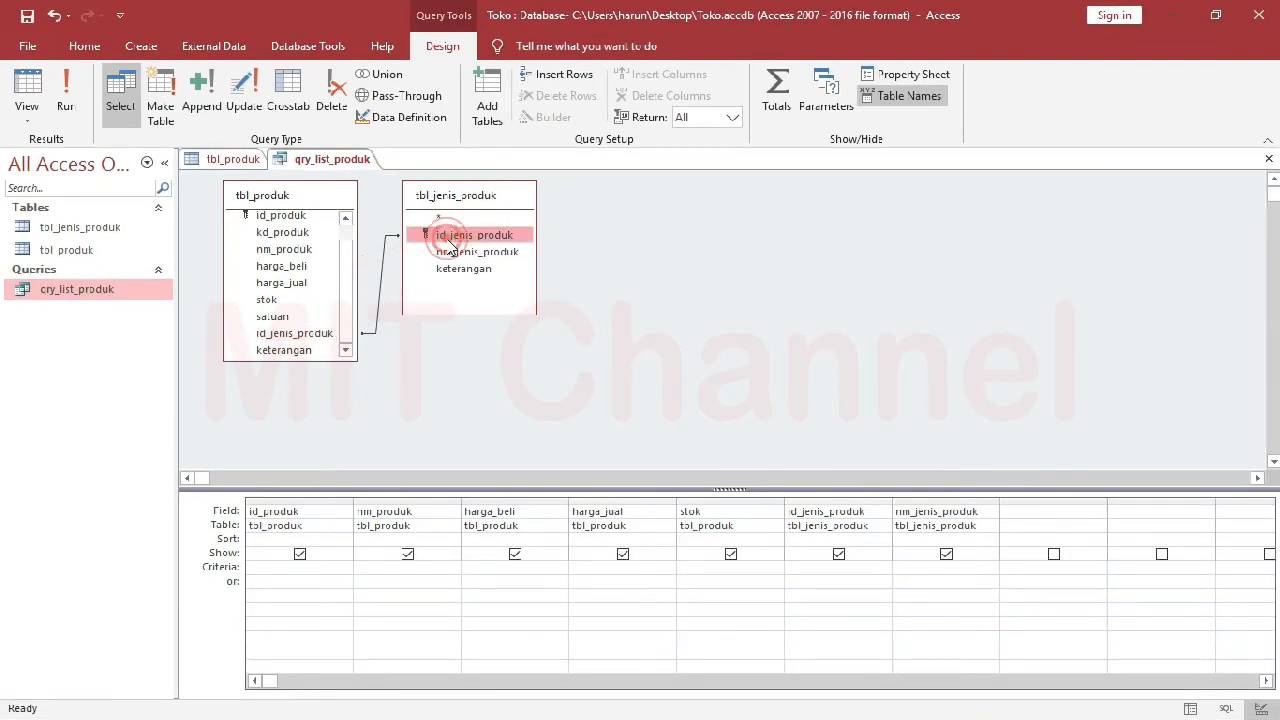
pyautogui.doubleClick(380, 290)
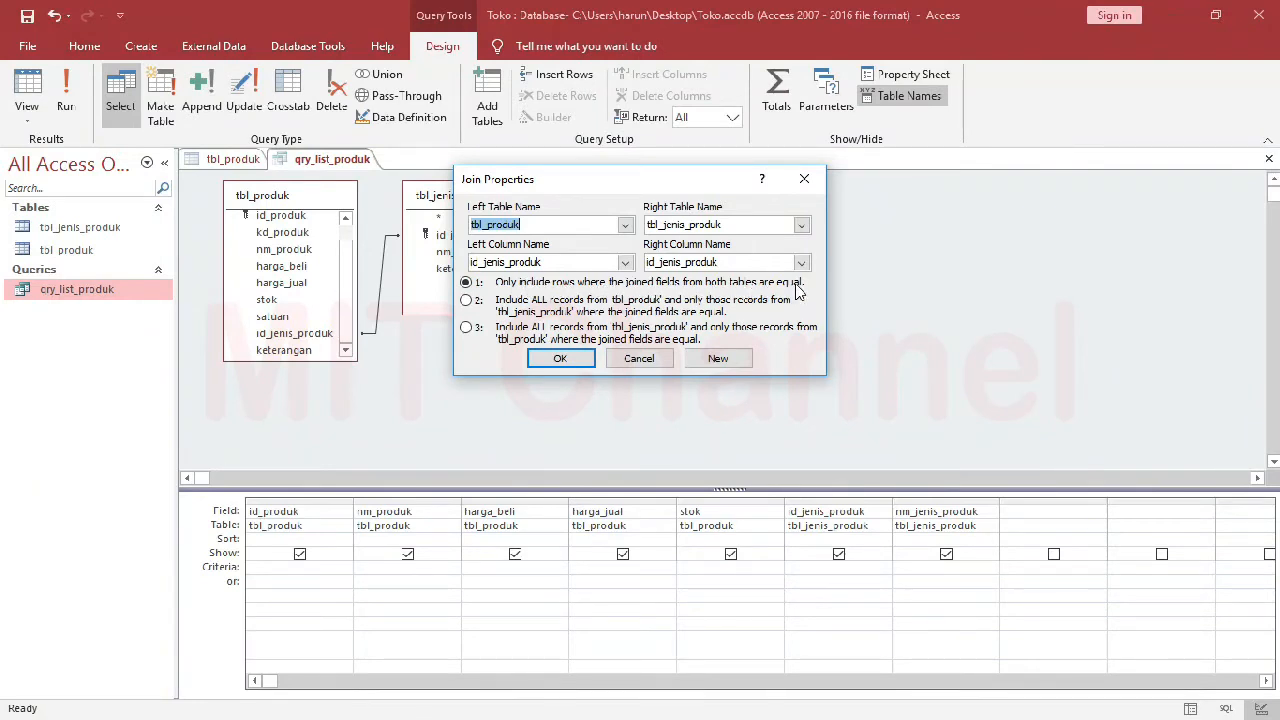
pyautogui.click(562, 358)
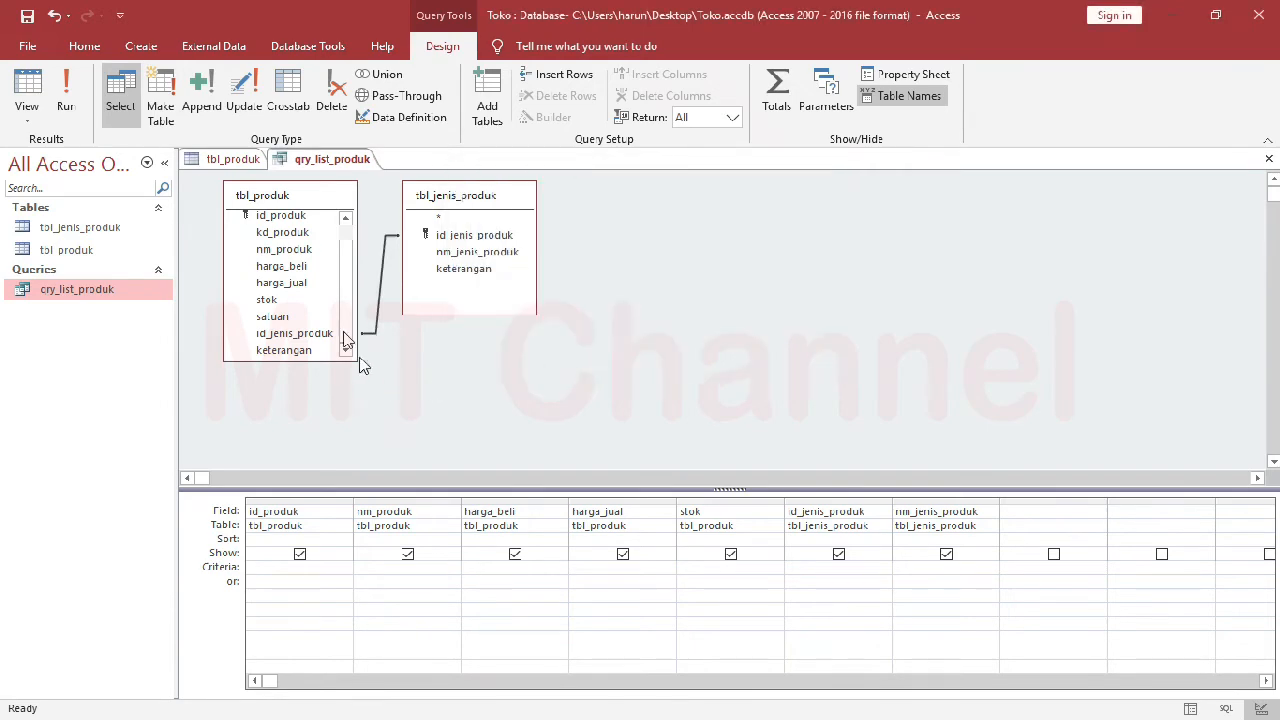
# Start a new record in the tbl_produk table with kd_produk P1 and nm_produk Pulpen.
pyautogui.click(226, 160)
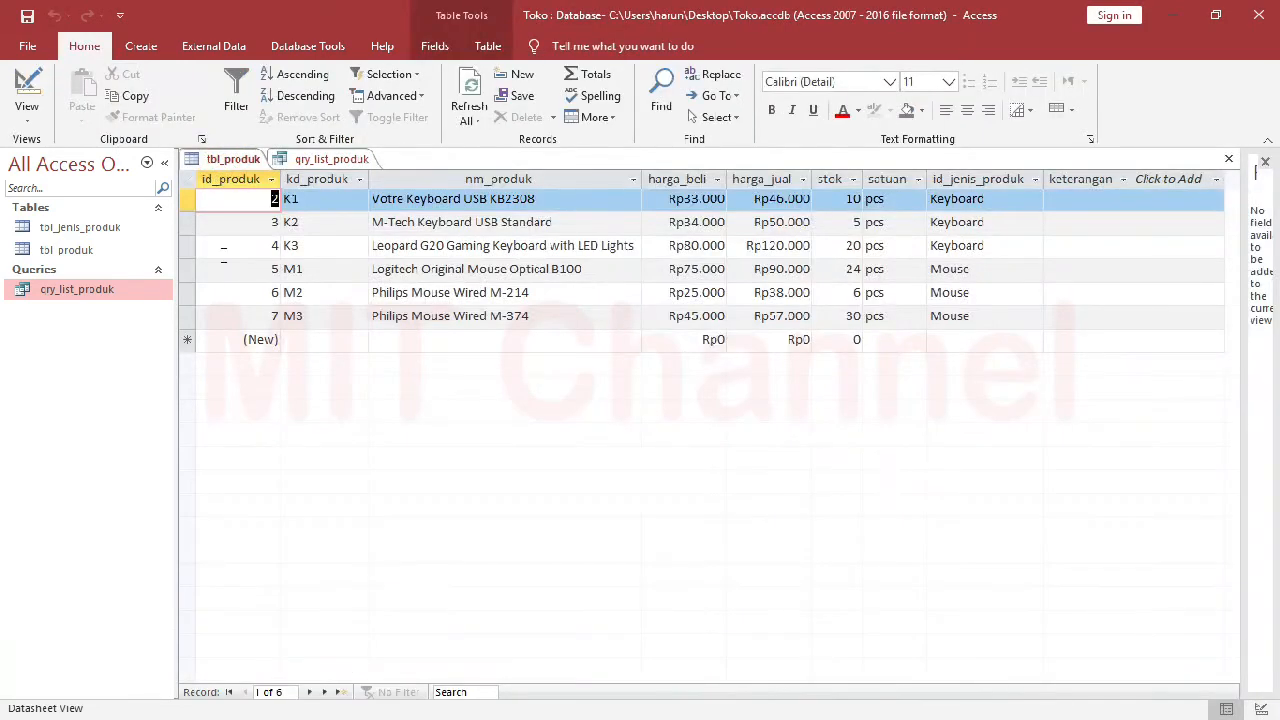
pyautogui.click(290, 340)
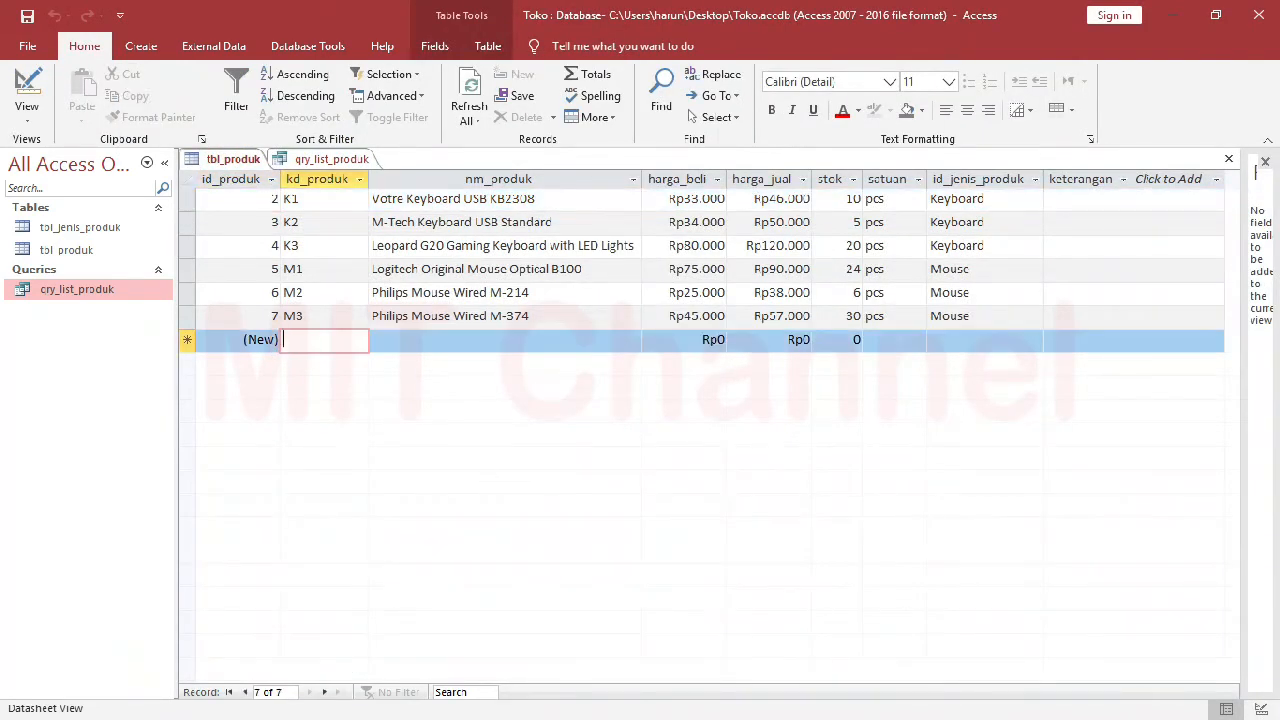
pyautogui.write('P')
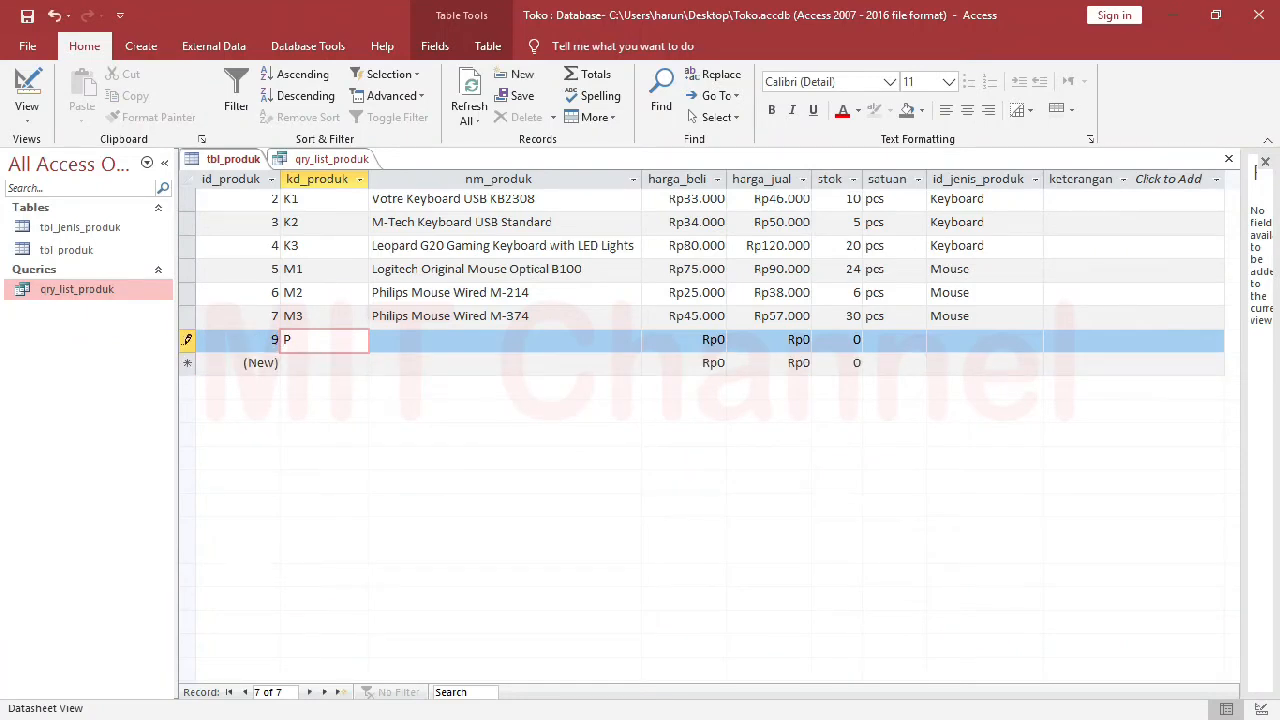
pyautogui.write('1')
pyautogui.press('Tab')
pyautogui.write('Pu')
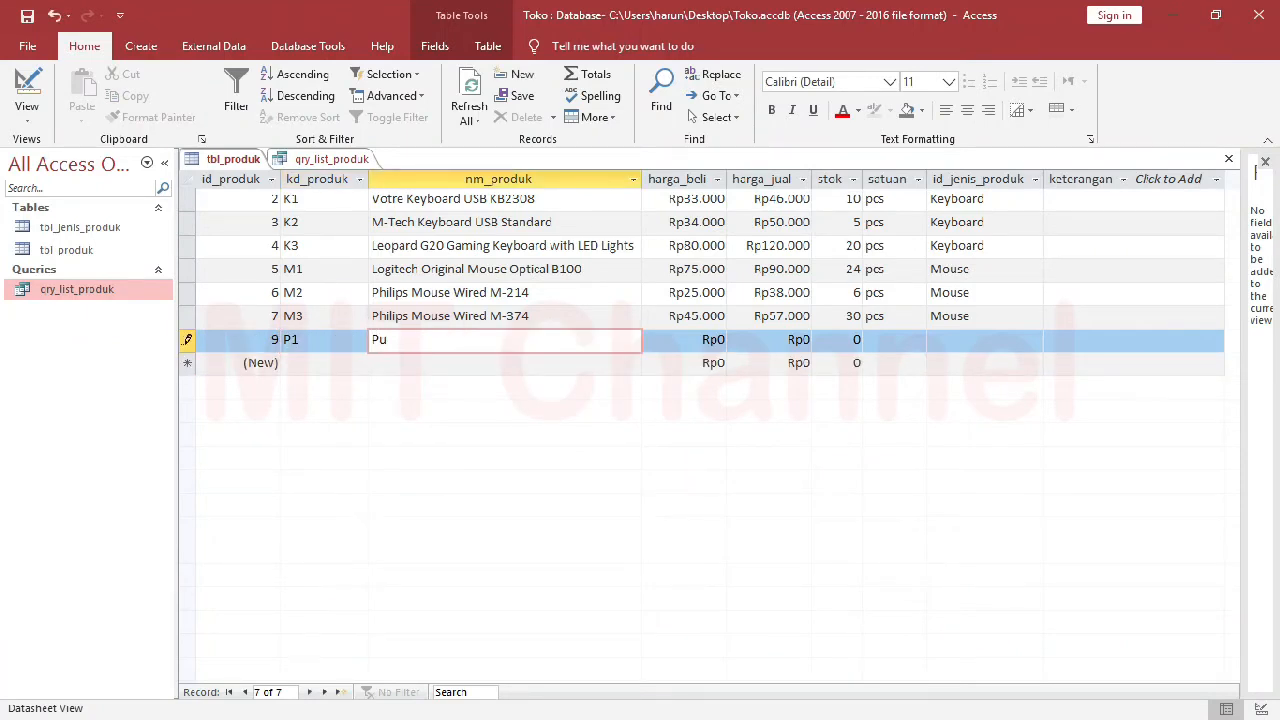
pyautogui.write('lpen')
pyautogui.press('Tab')
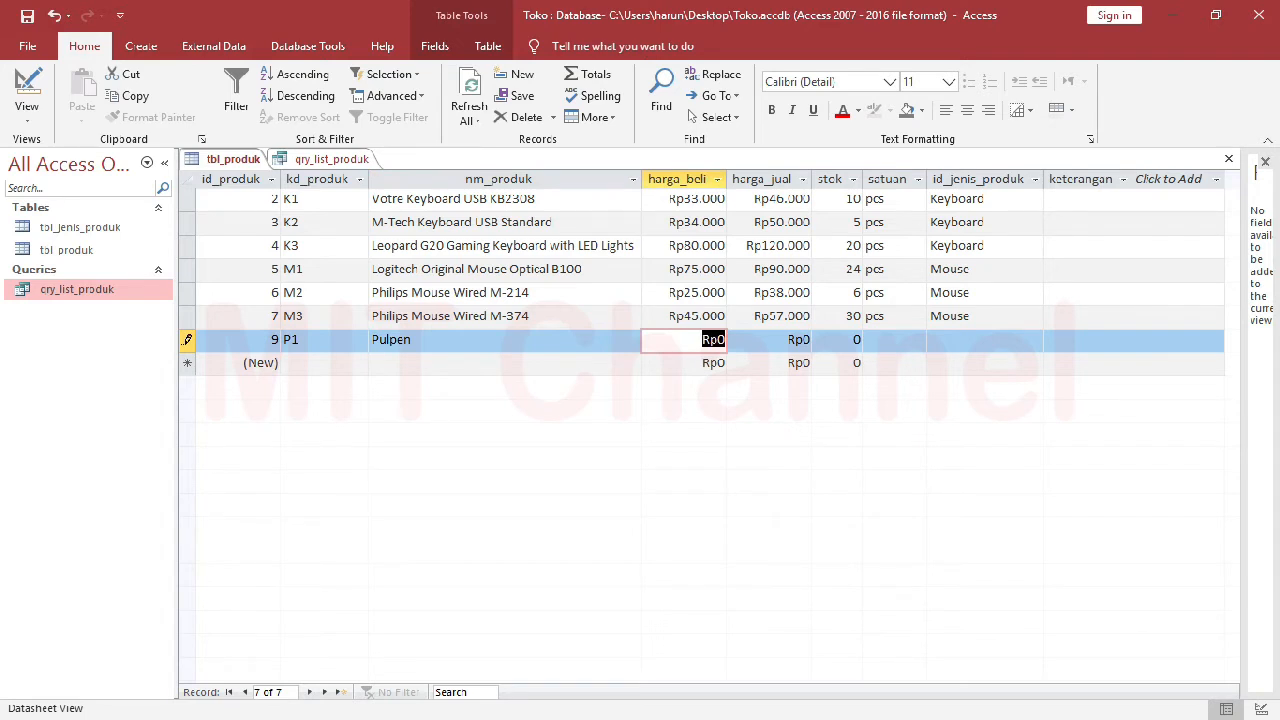
# Complete the Pulpen record with harga_beli 8000, harga_jual 11000, stok 10 and satuan pcs, leaving id_jenis_produk empty.
pyautogui.write('8000')
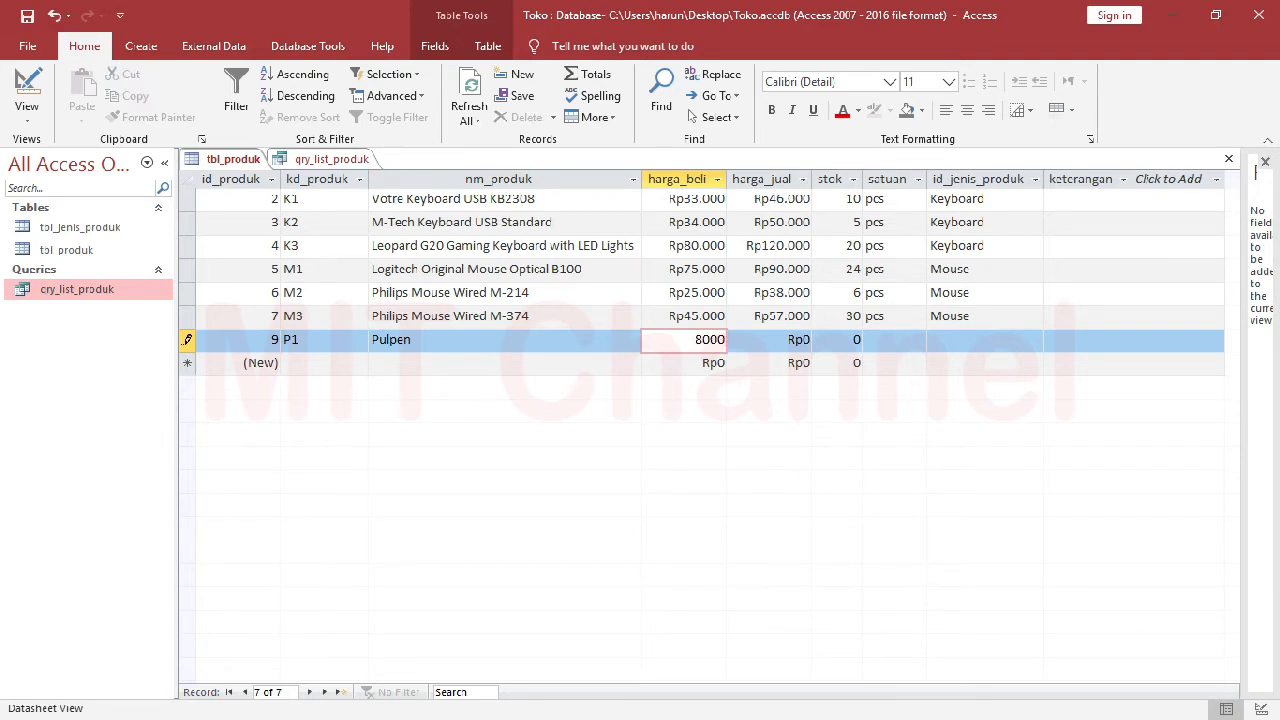
pyautogui.press('Tab')
pyautogui.write('11000')
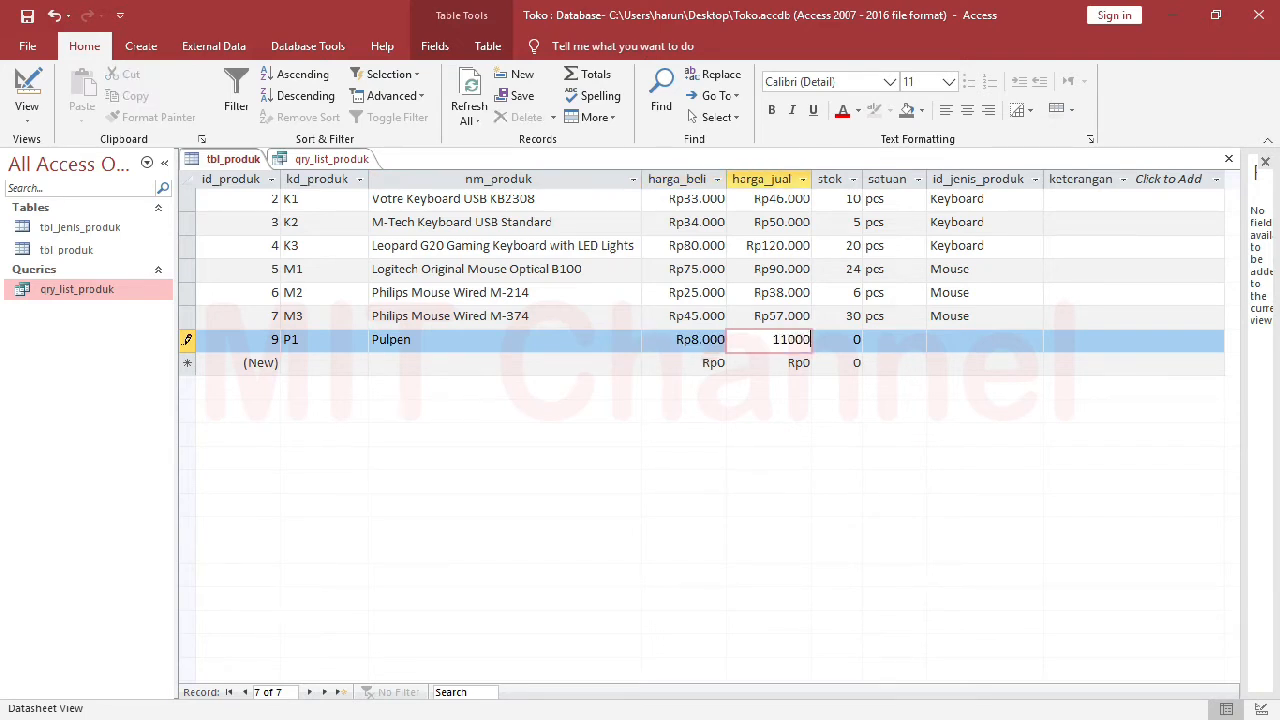
pyautogui.press('Tab')
pyautogui.write('10')
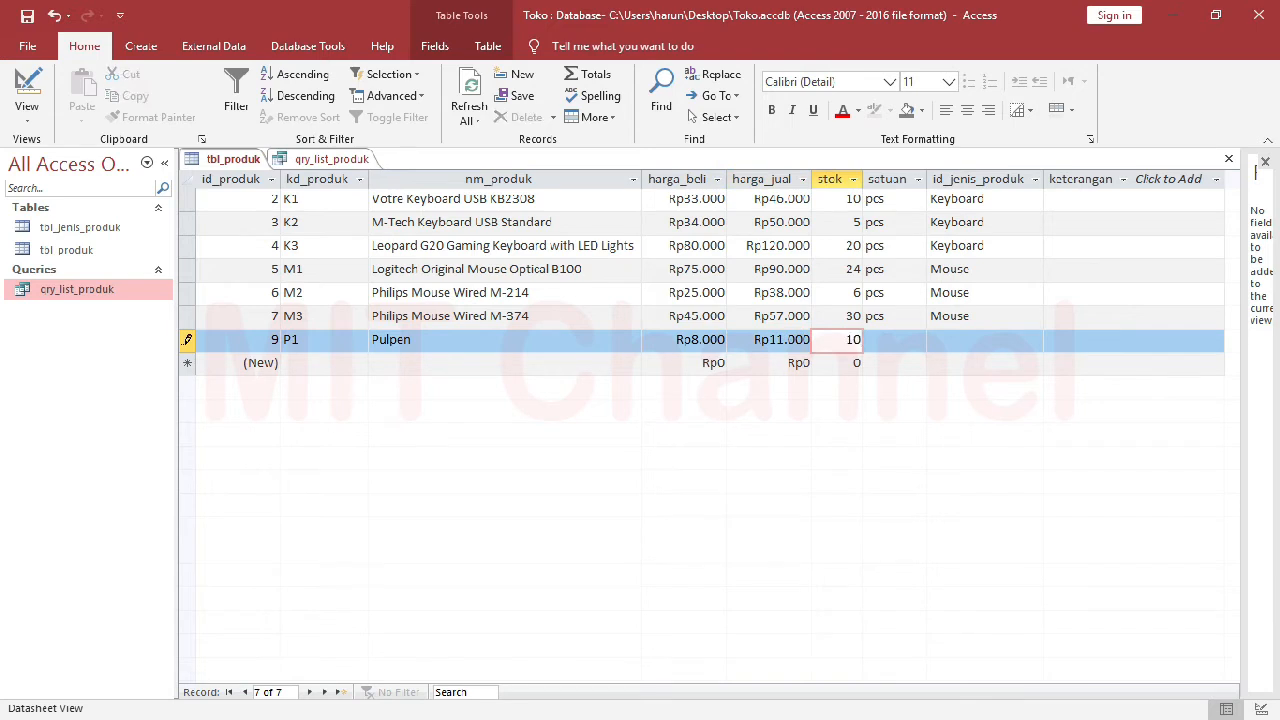
pyautogui.press('Tab')
pyautogui.write('pcs')
pyautogui.press('Tab')
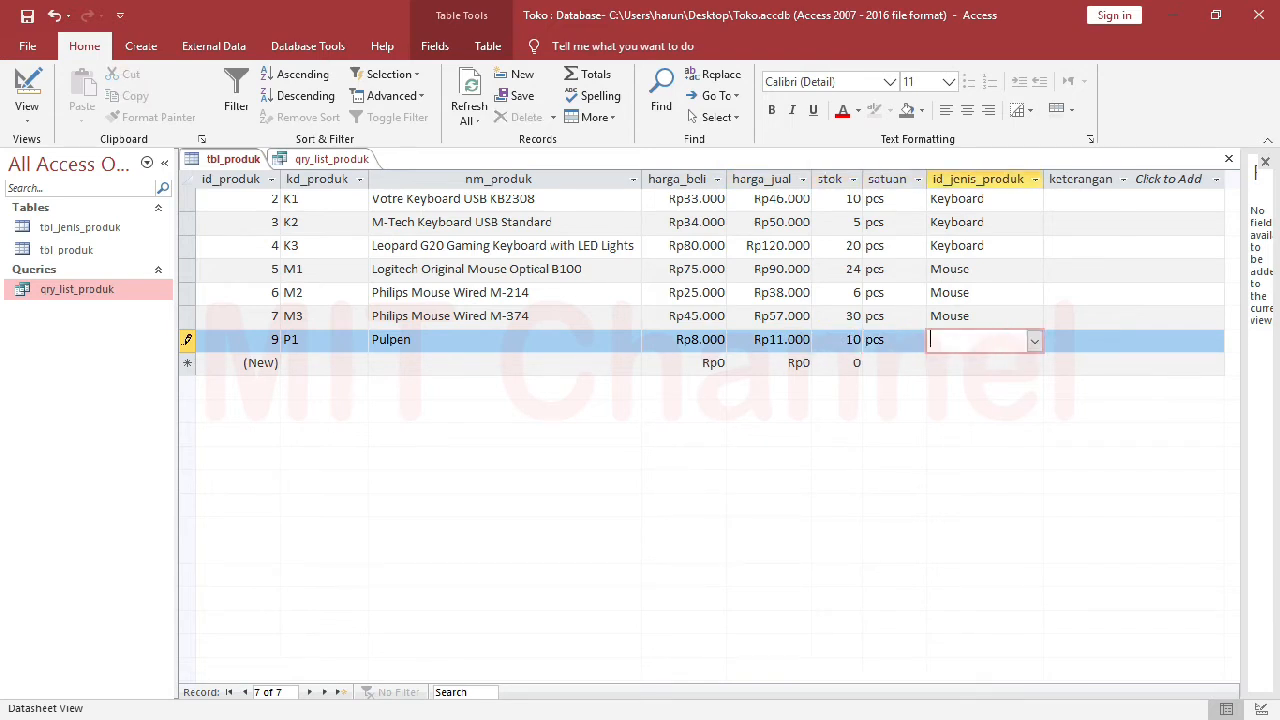
pyautogui.press('Down')
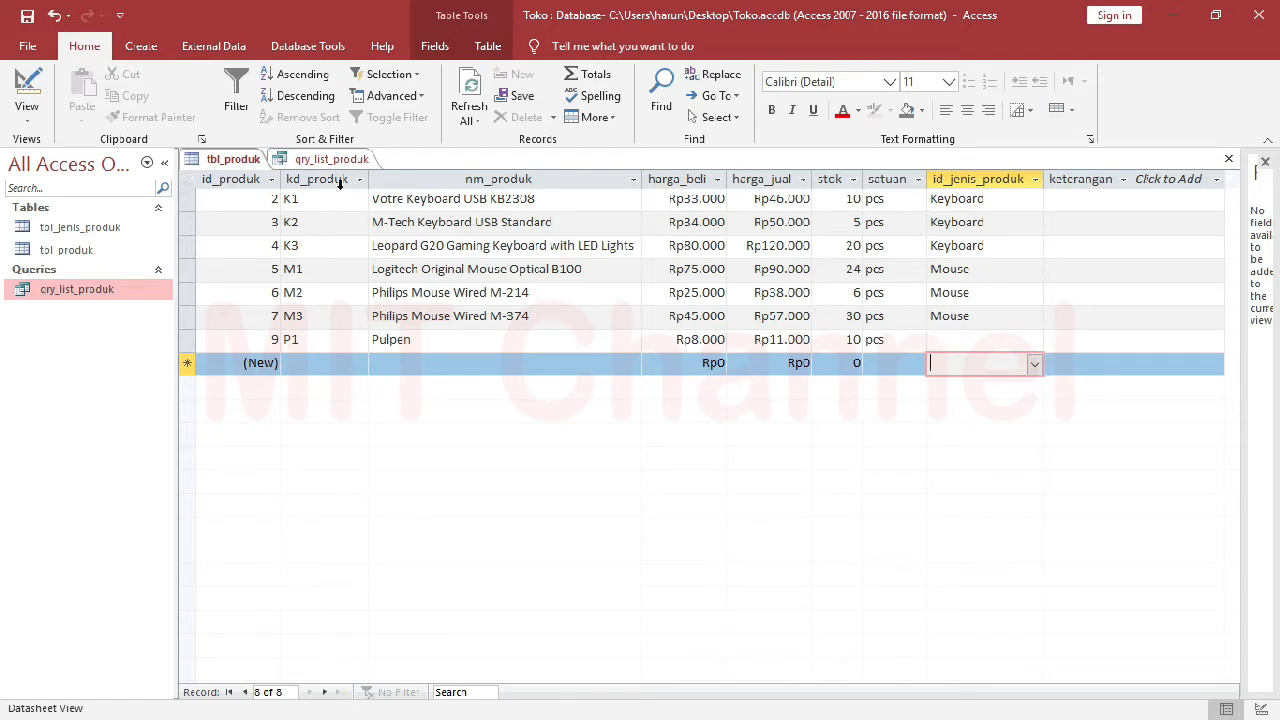
# Confirm join option 1 (only rows with equal joined fields) in qry_list_produk and check its records in Datasheet view.
pyautogui.click(298, 166)
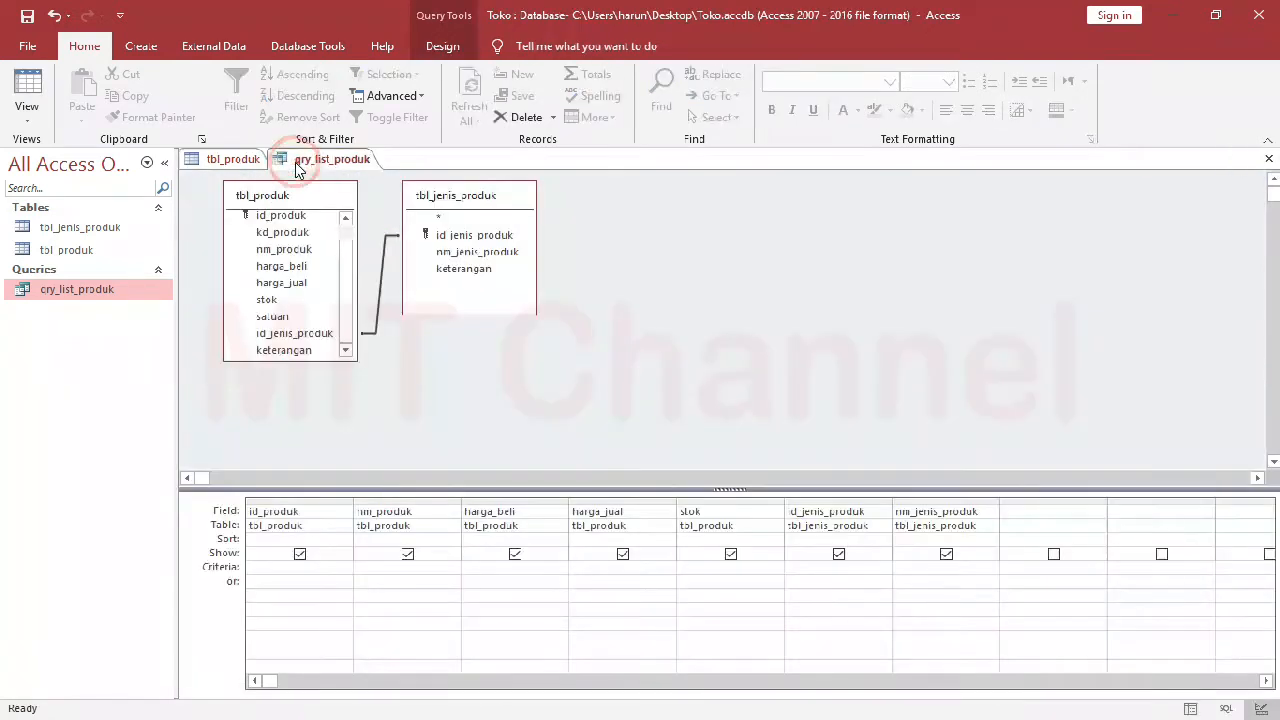
pyautogui.doubleClick(376, 278)
pyautogui.click(467, 283)
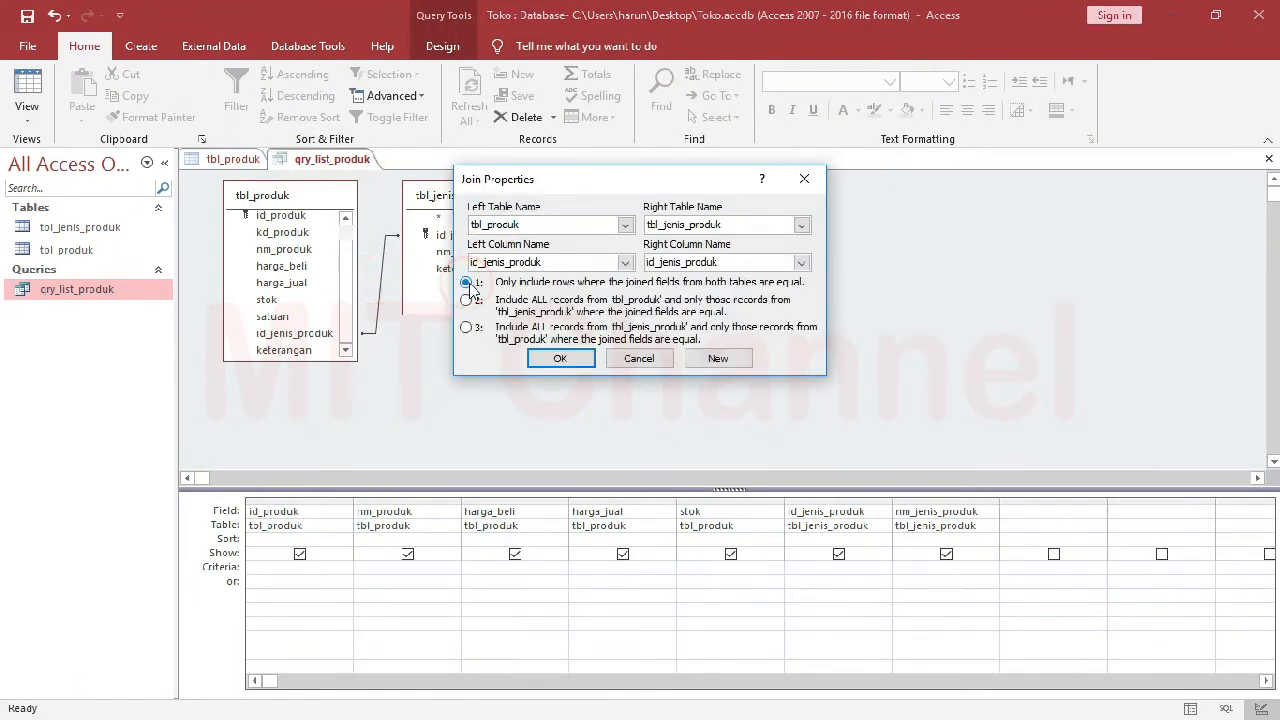
pyautogui.click(561, 359)
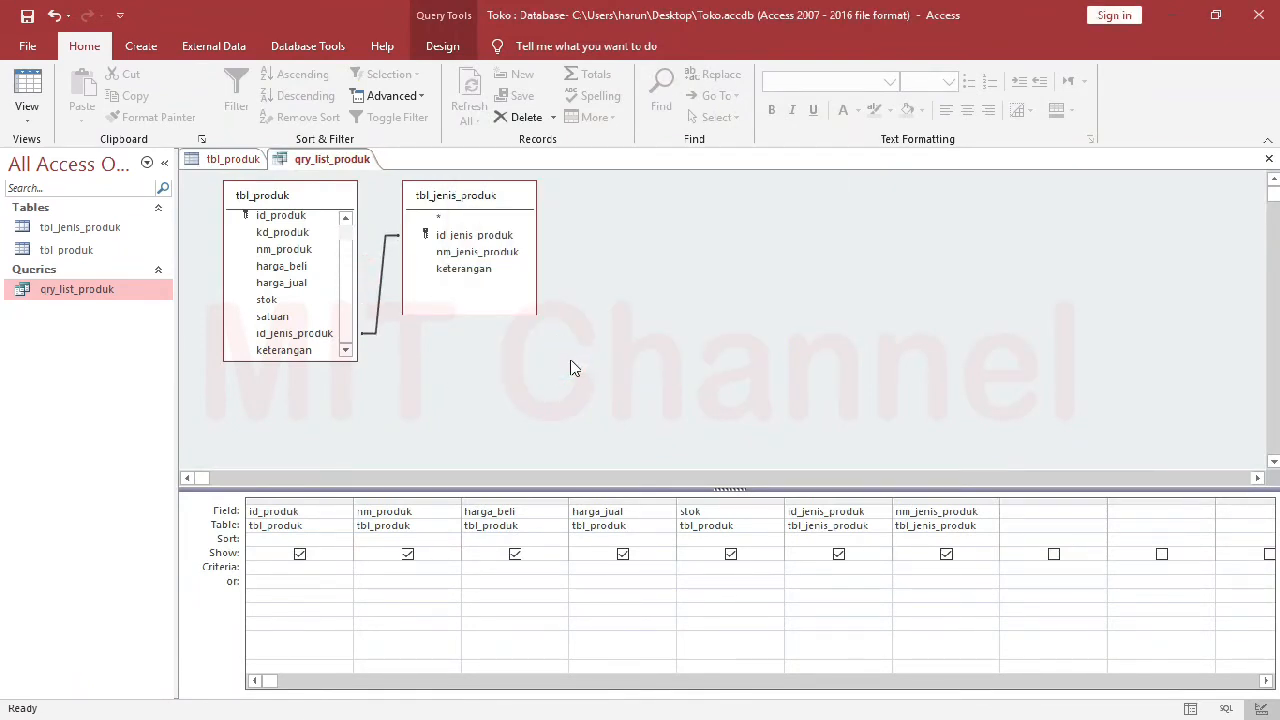
pyautogui.rightClick(330, 158)
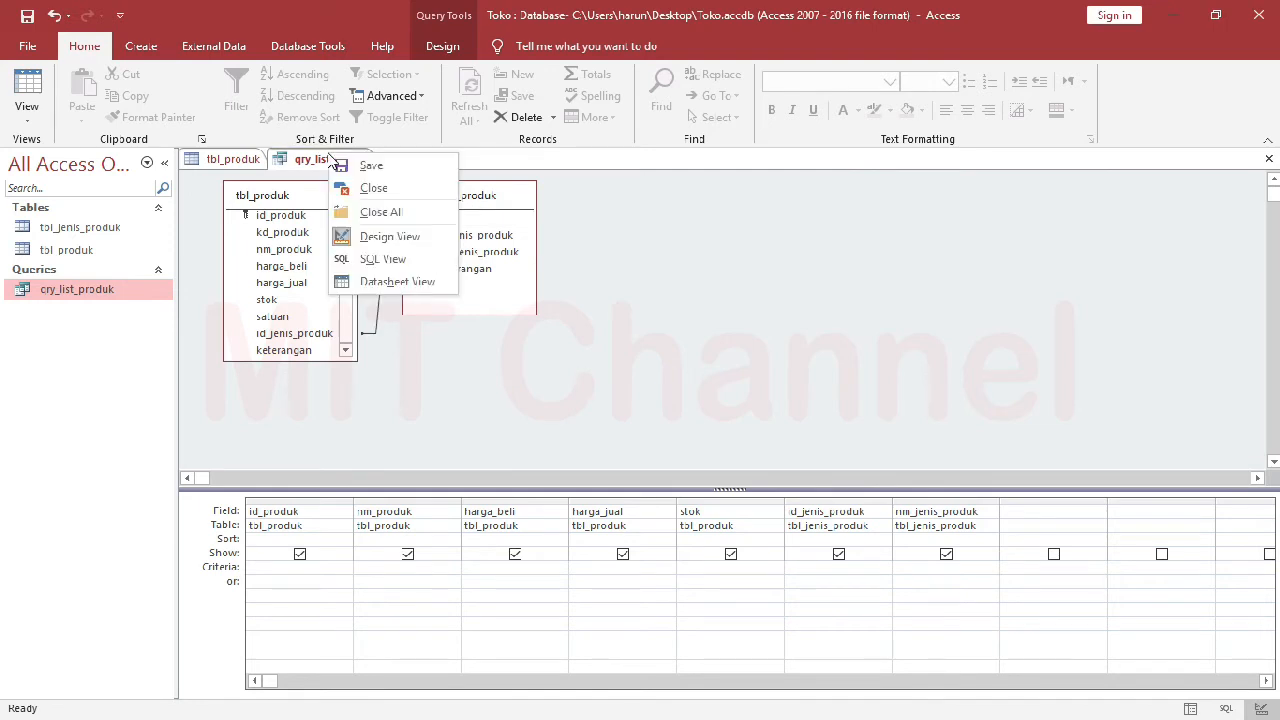
pyautogui.click(380, 281)
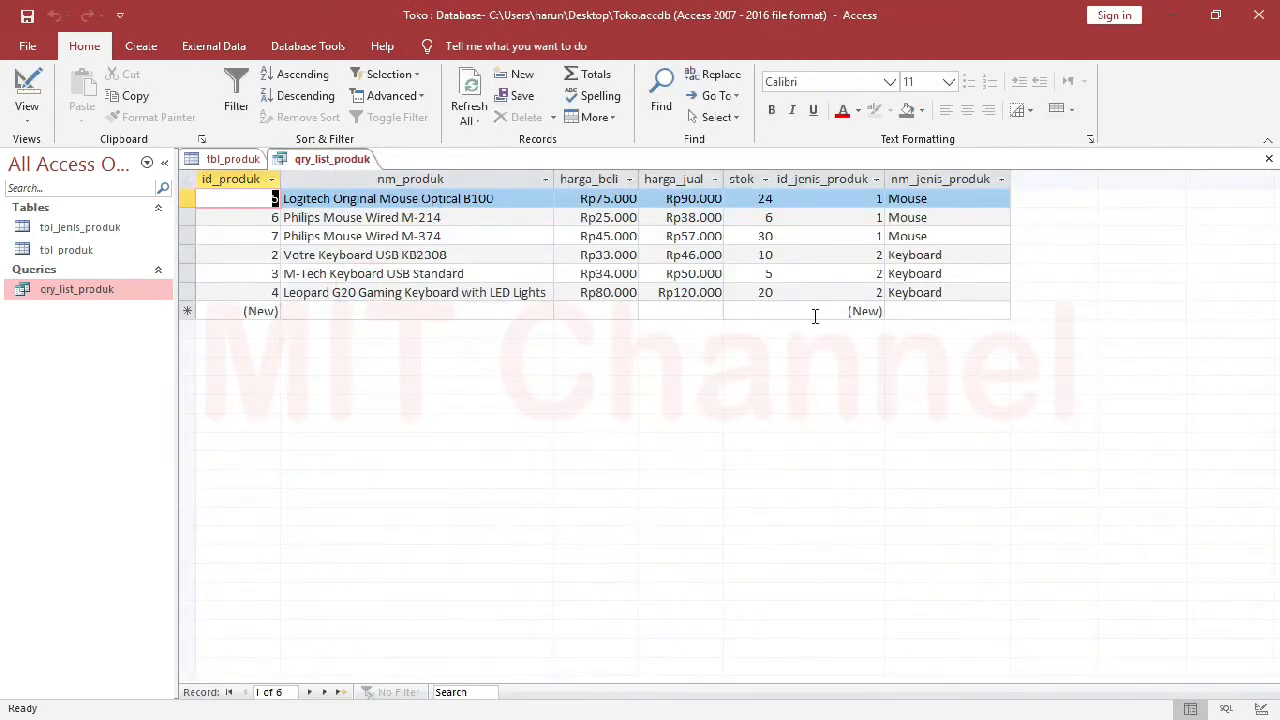
pyautogui.click(310, 313)
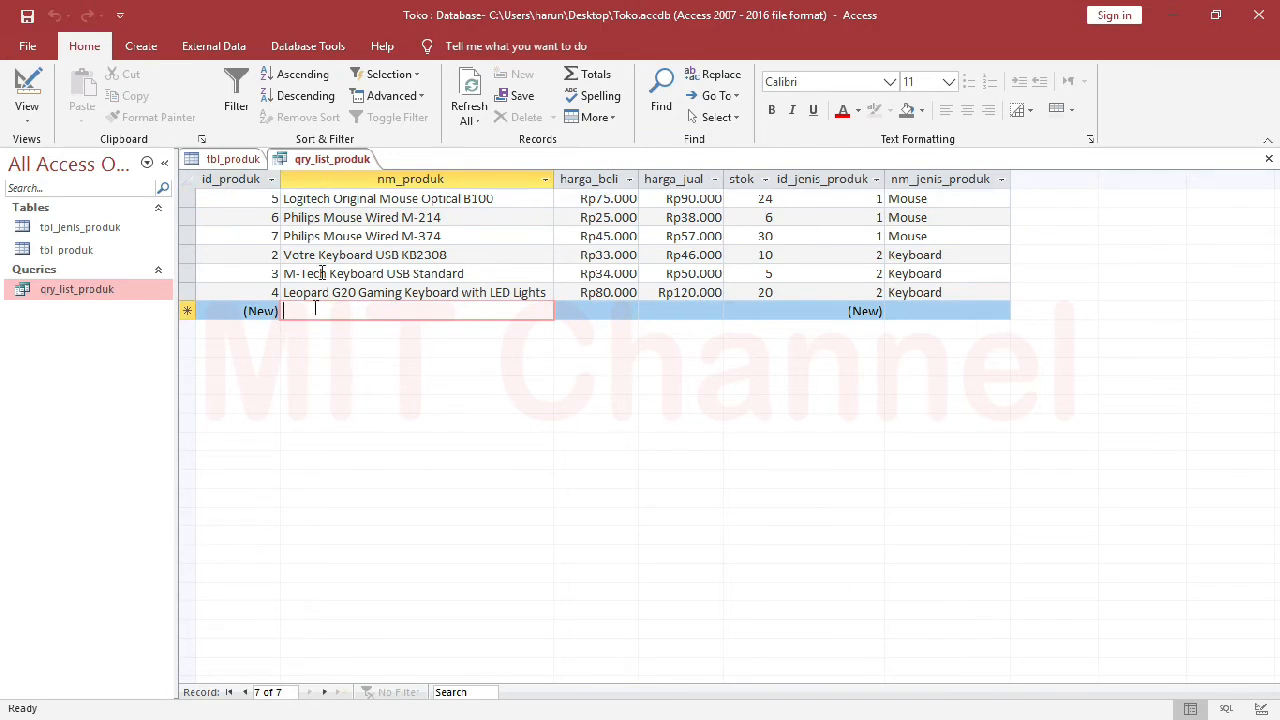
# Return to Design view and change the join to option 2, including all records from tbl_produk.
pyautogui.rightClick(322, 168)
pyautogui.click(367, 247)
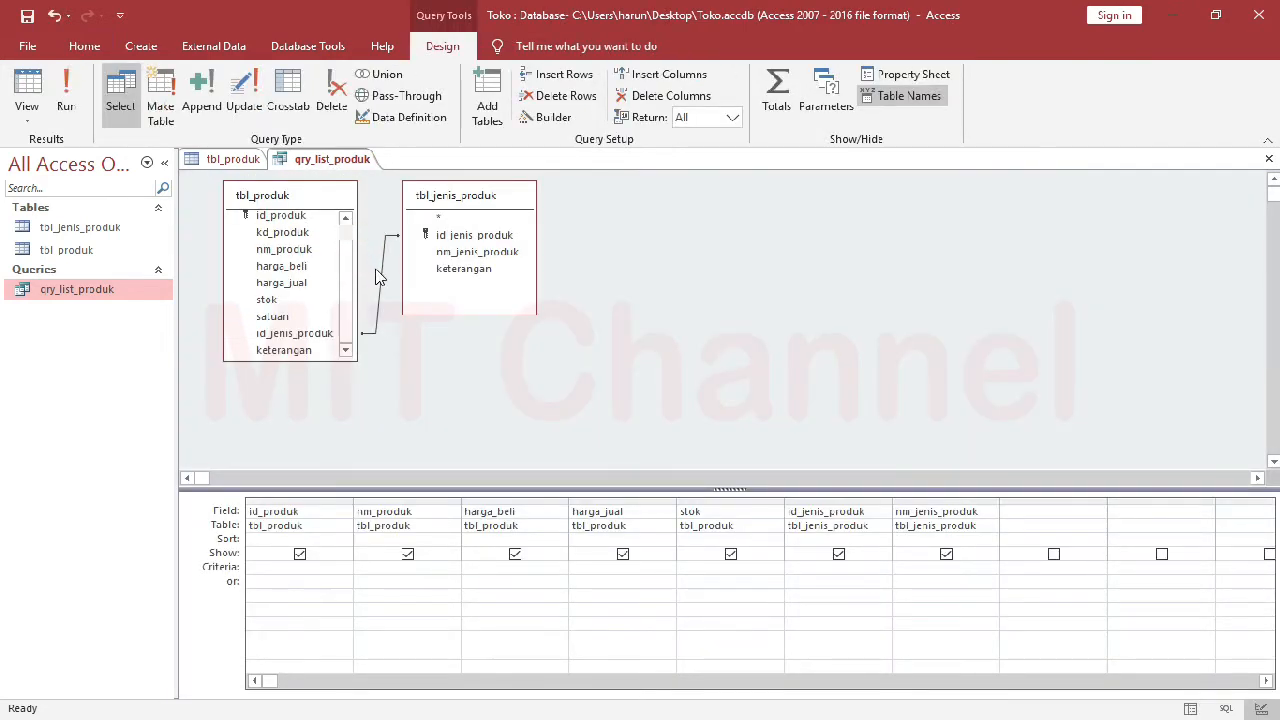
pyautogui.doubleClick(381, 284)
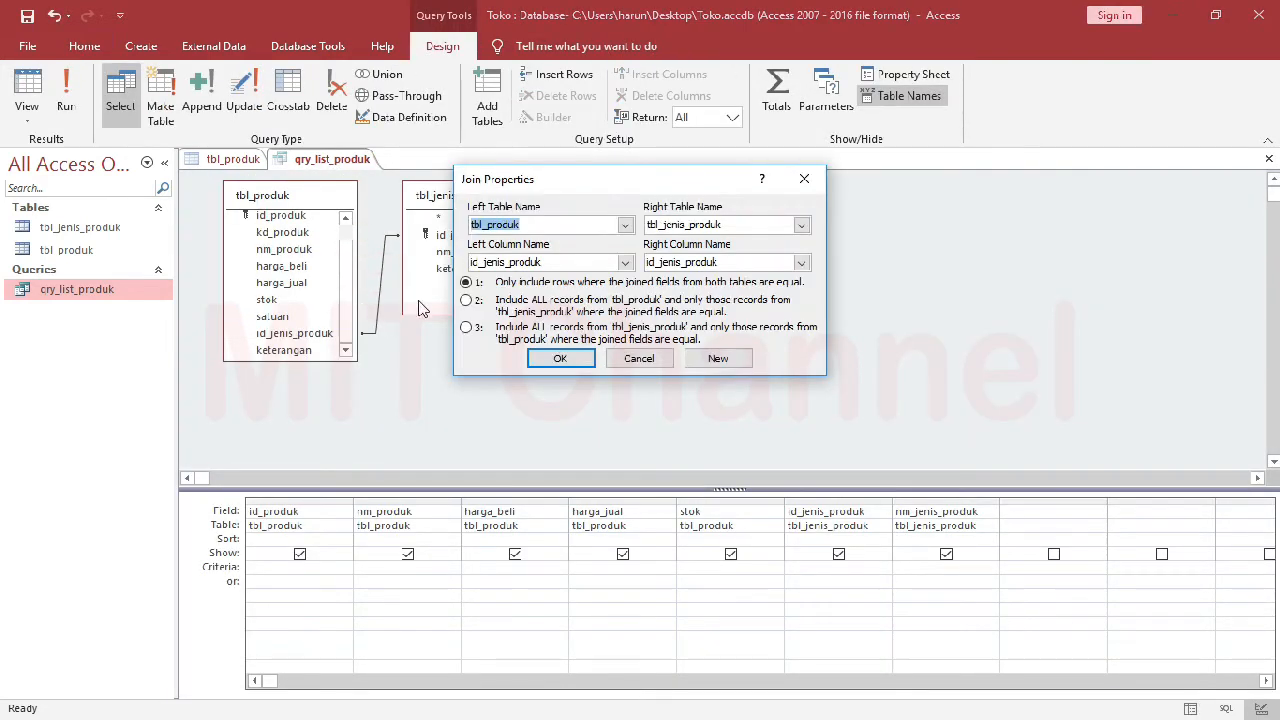
pyautogui.click(472, 303)
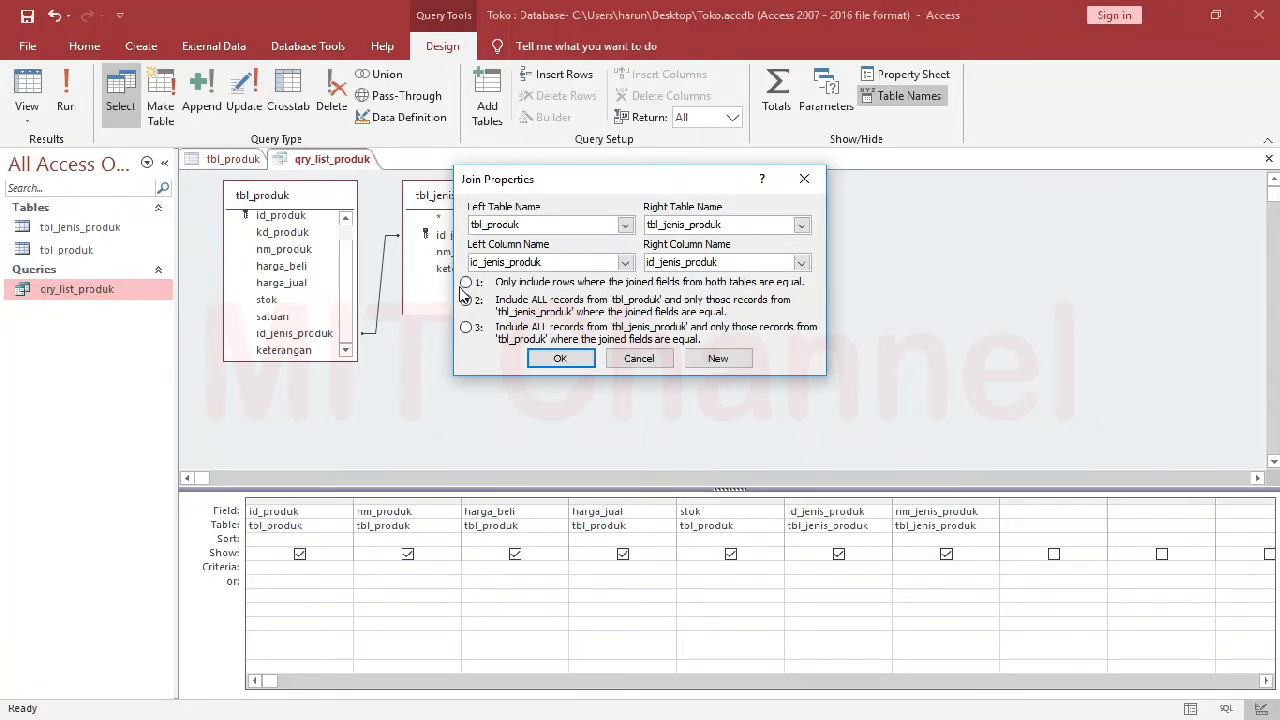
pyautogui.click(556, 359)
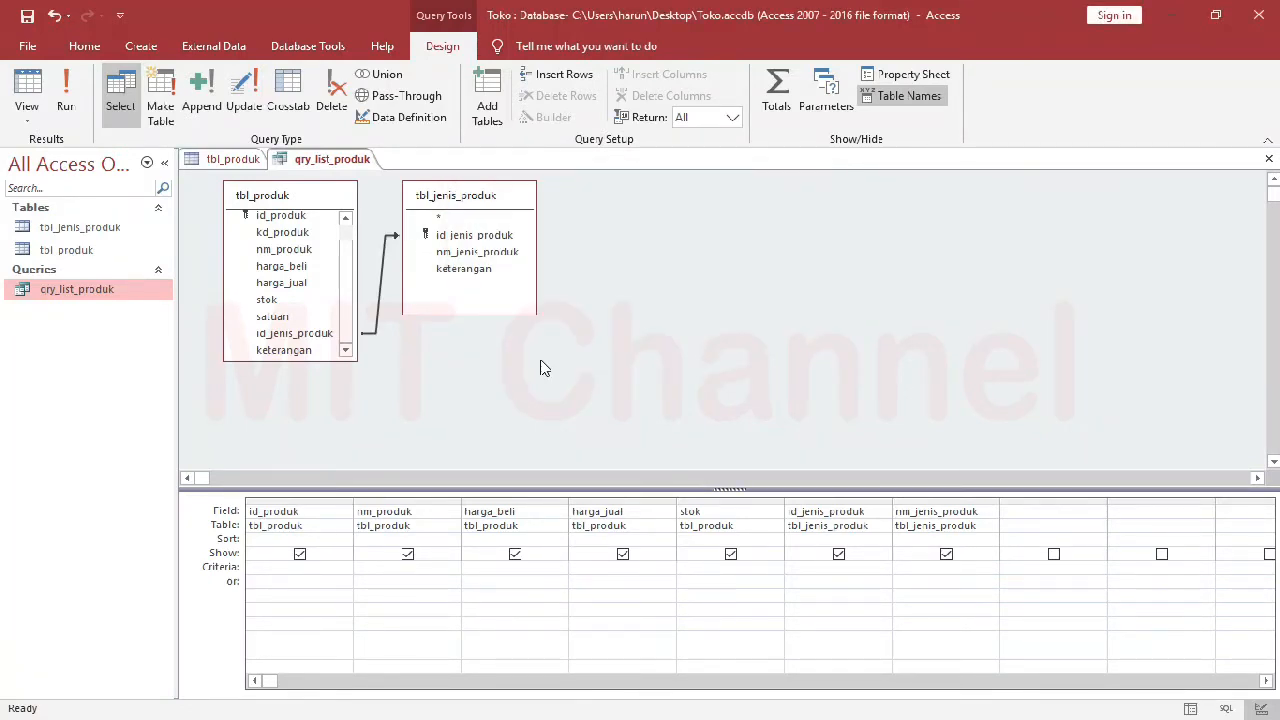
# Show qry_list_produk in Datasheet view and examine the Pulpen record's row.
pyautogui.rightClick(355, 161)
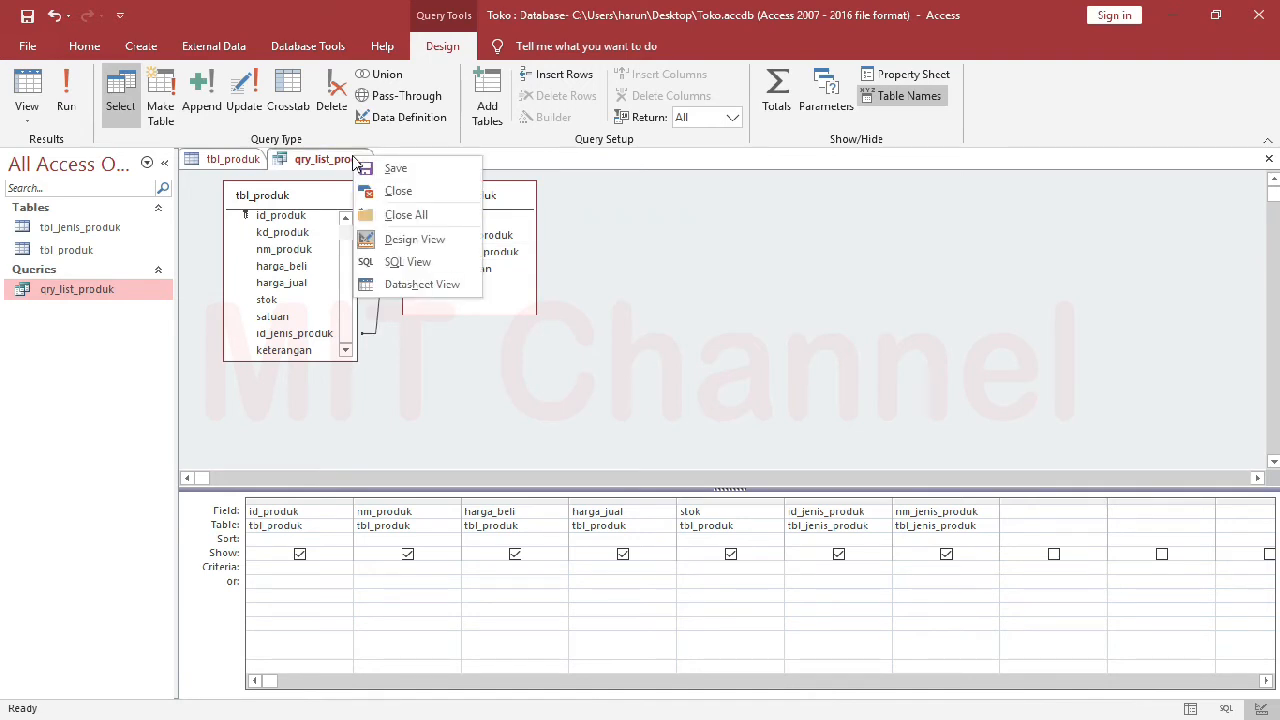
pyautogui.click(644, 248)
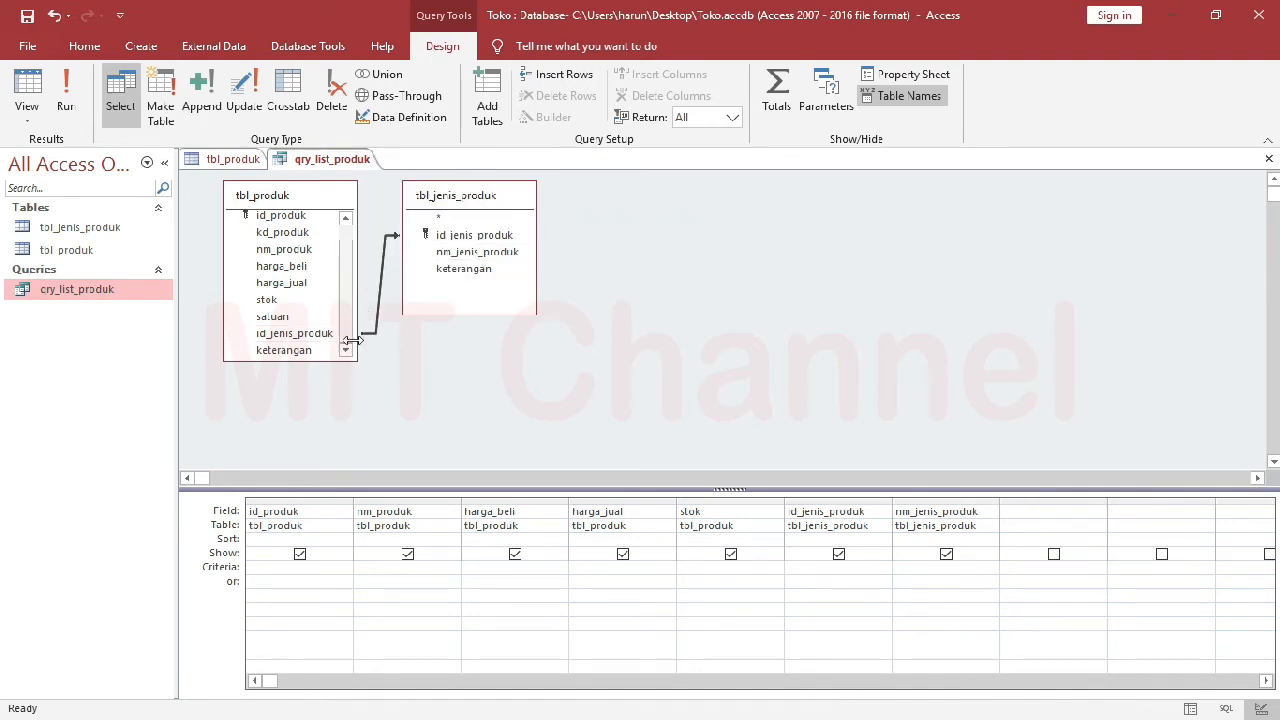
pyautogui.rightClick(333, 162)
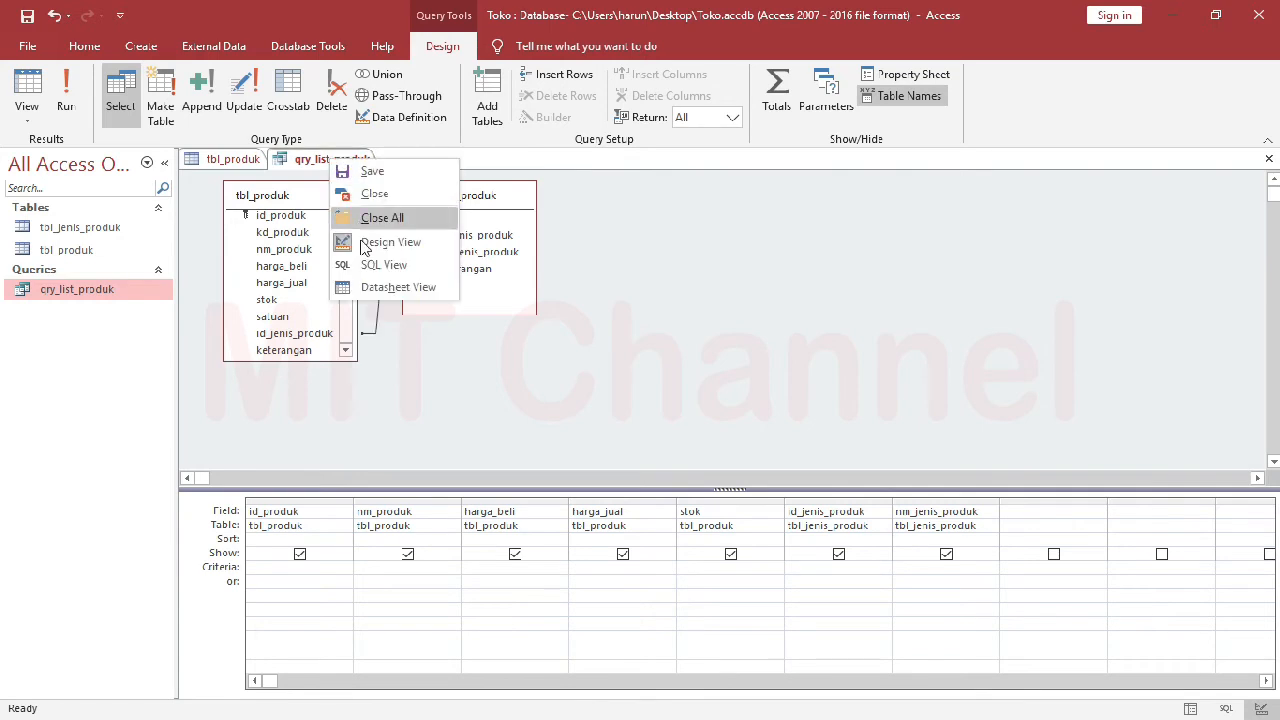
pyautogui.click(366, 286)
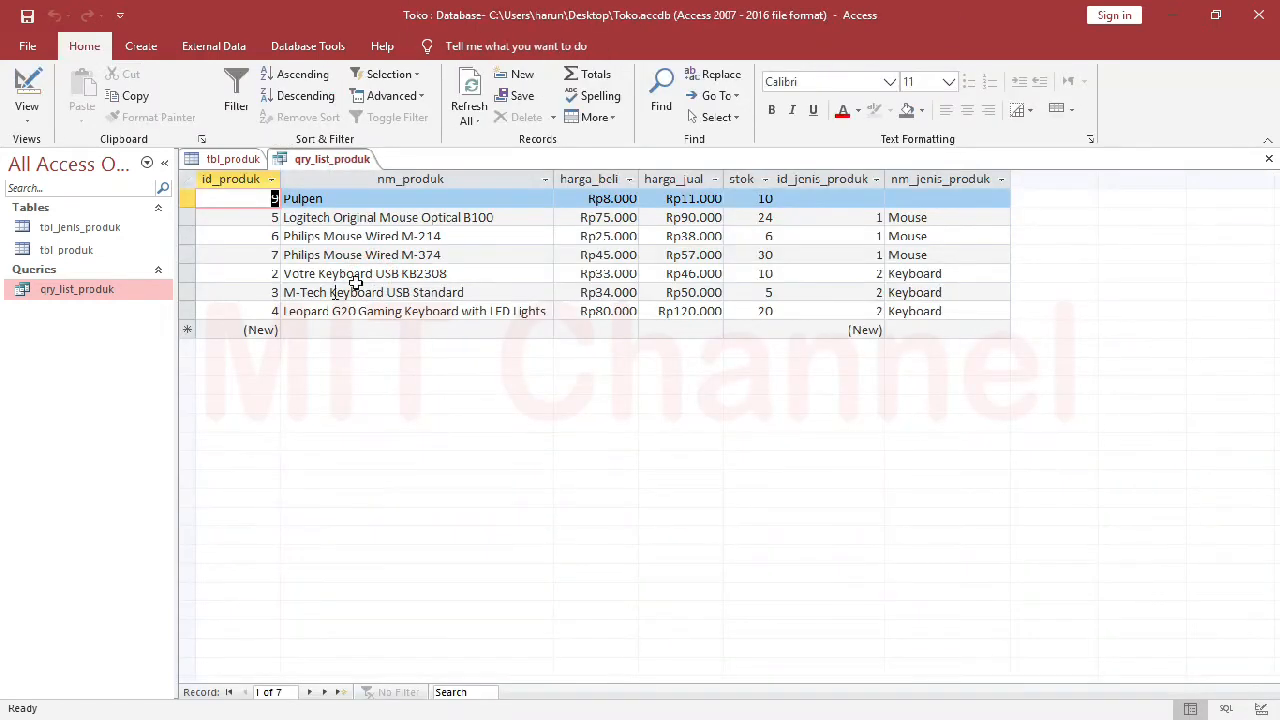
pyautogui.click(322, 197)
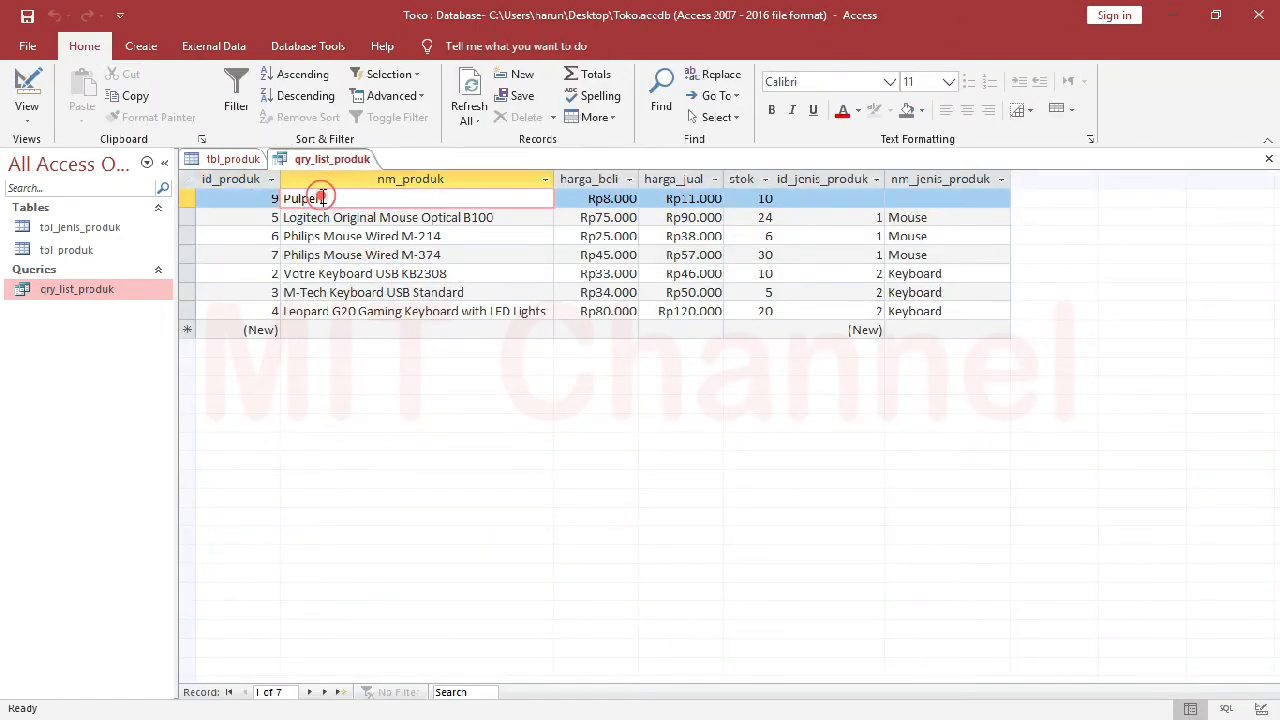
pyautogui.click(187, 198)
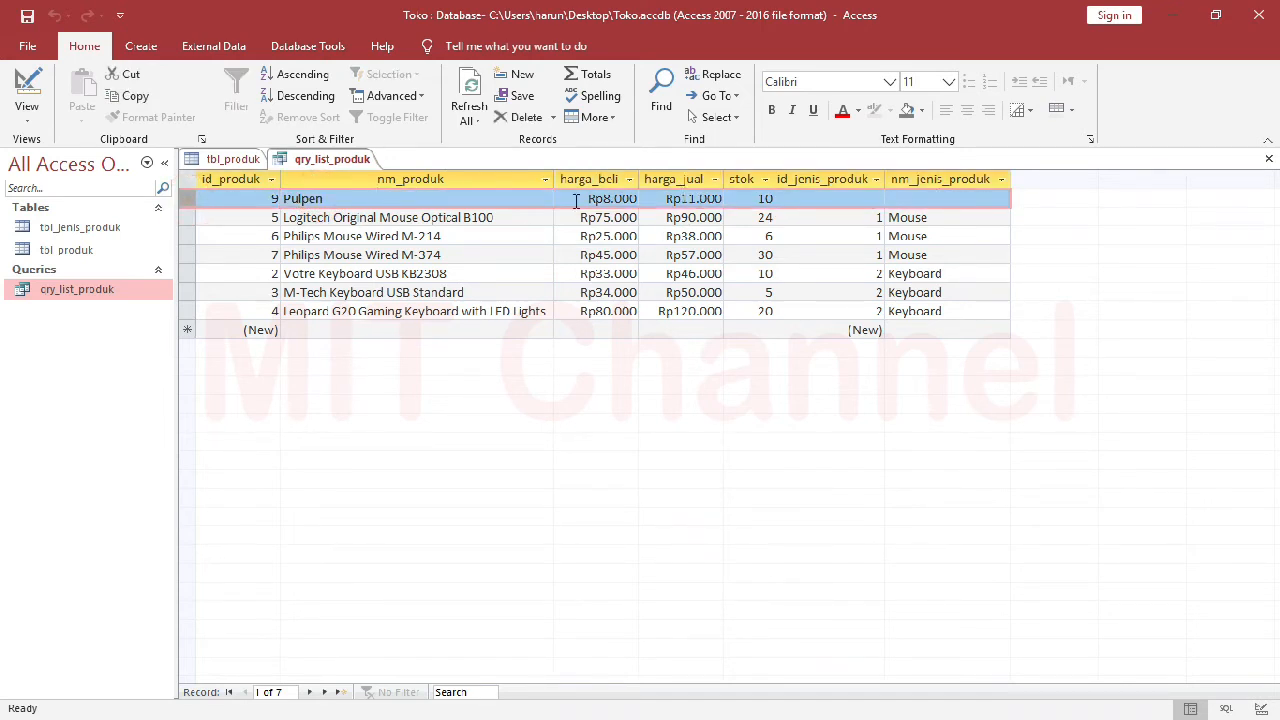
# Return qry_list_produk to Design view and review the join options between tbl_produk and tbl_jenis_produk.
pyautogui.rightClick(300, 159)
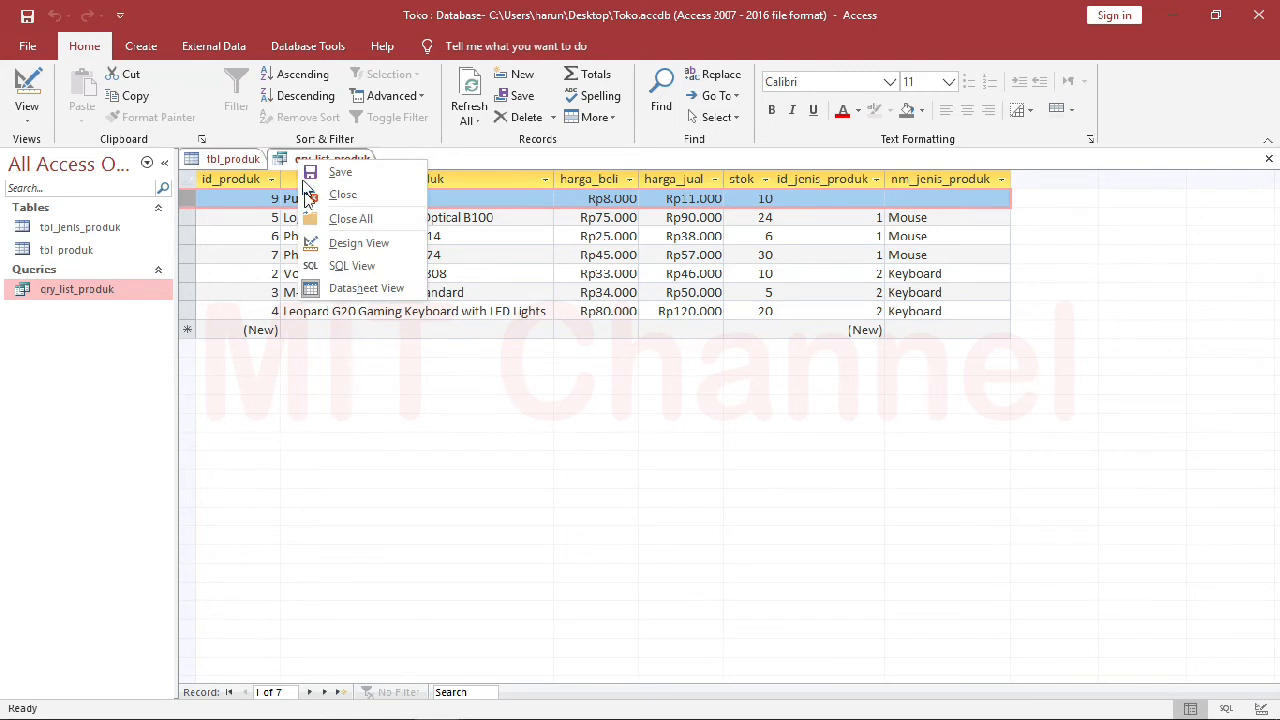
pyautogui.click(316, 243)
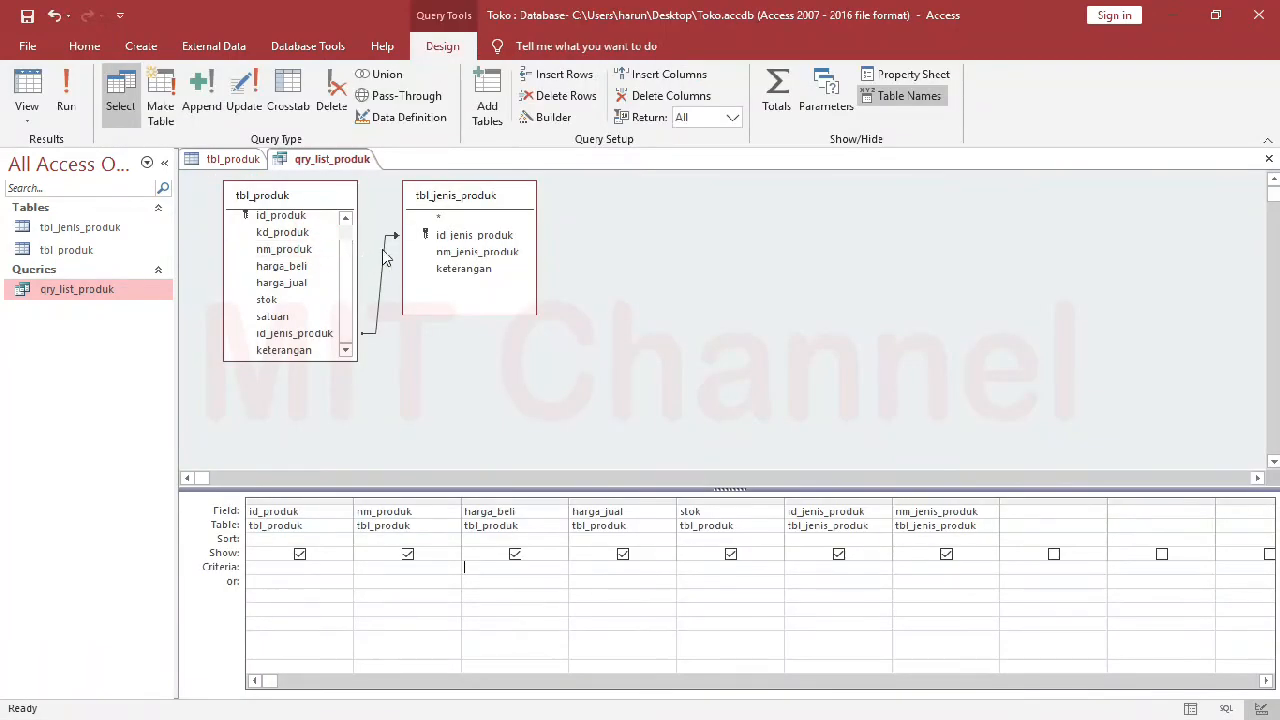
pyautogui.click(383, 257)
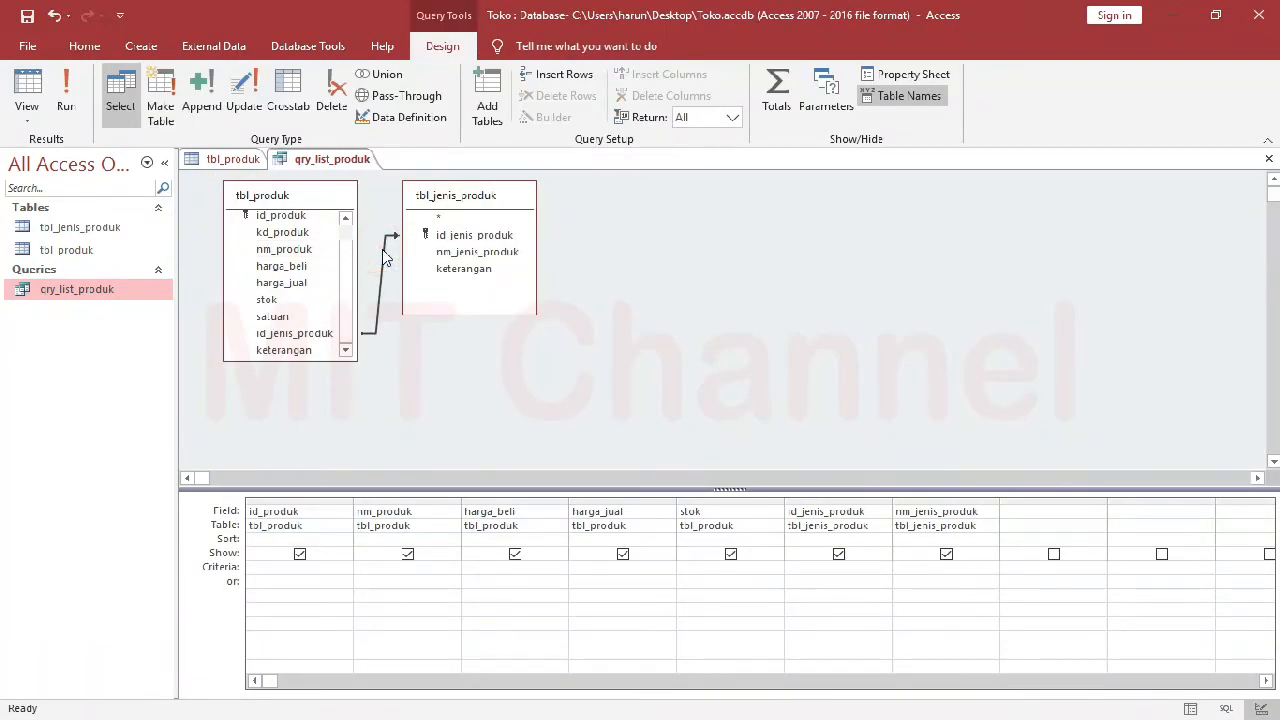
pyautogui.rightClick(385, 257)
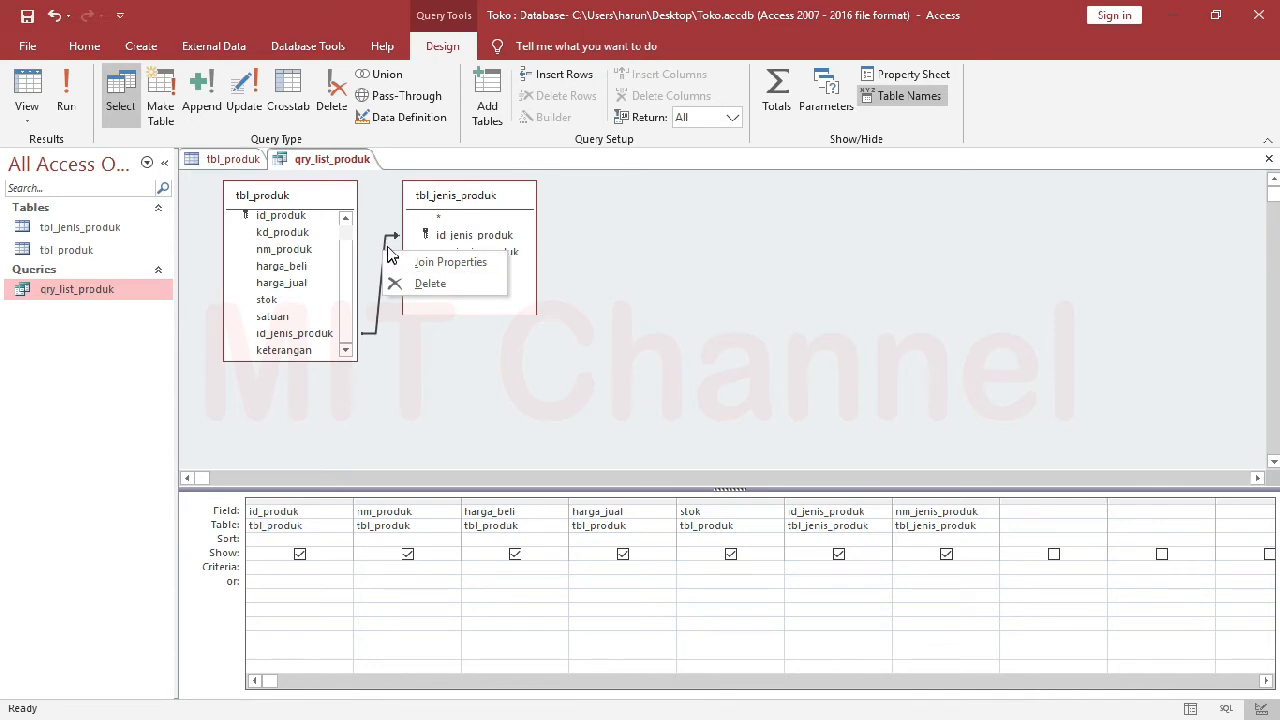
pyautogui.click(440, 262)
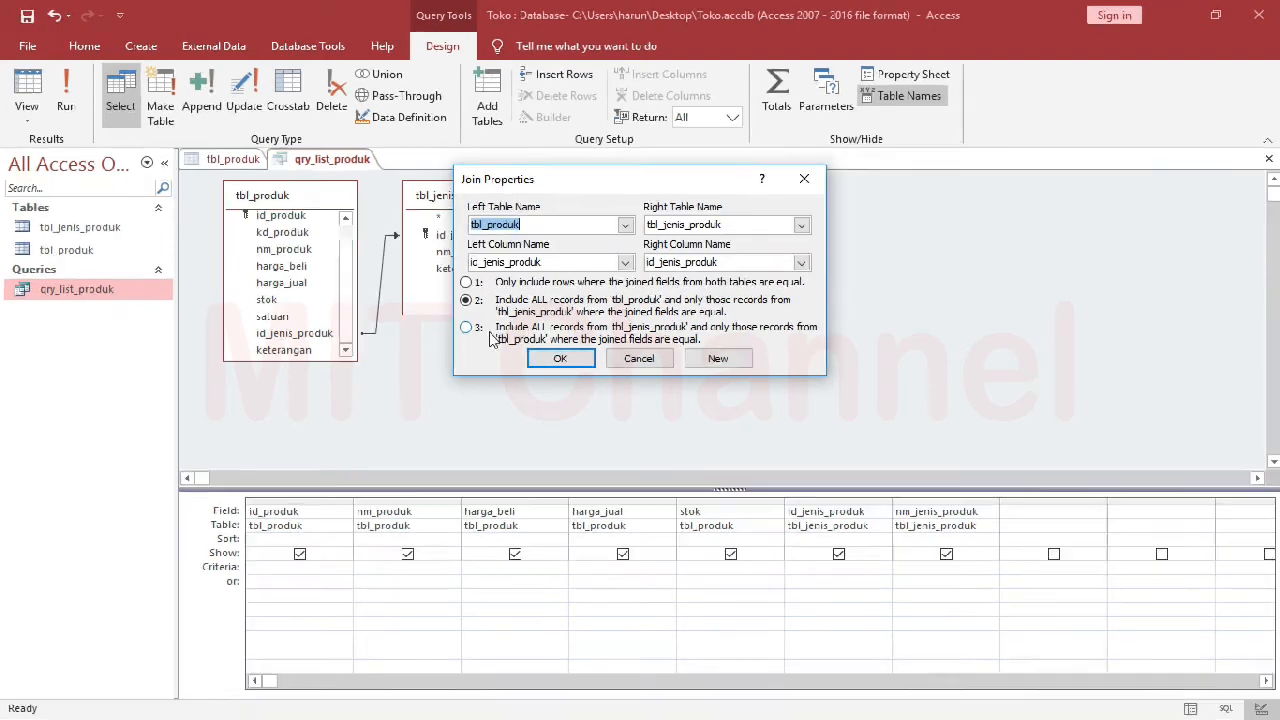
pyautogui.click(636, 360)
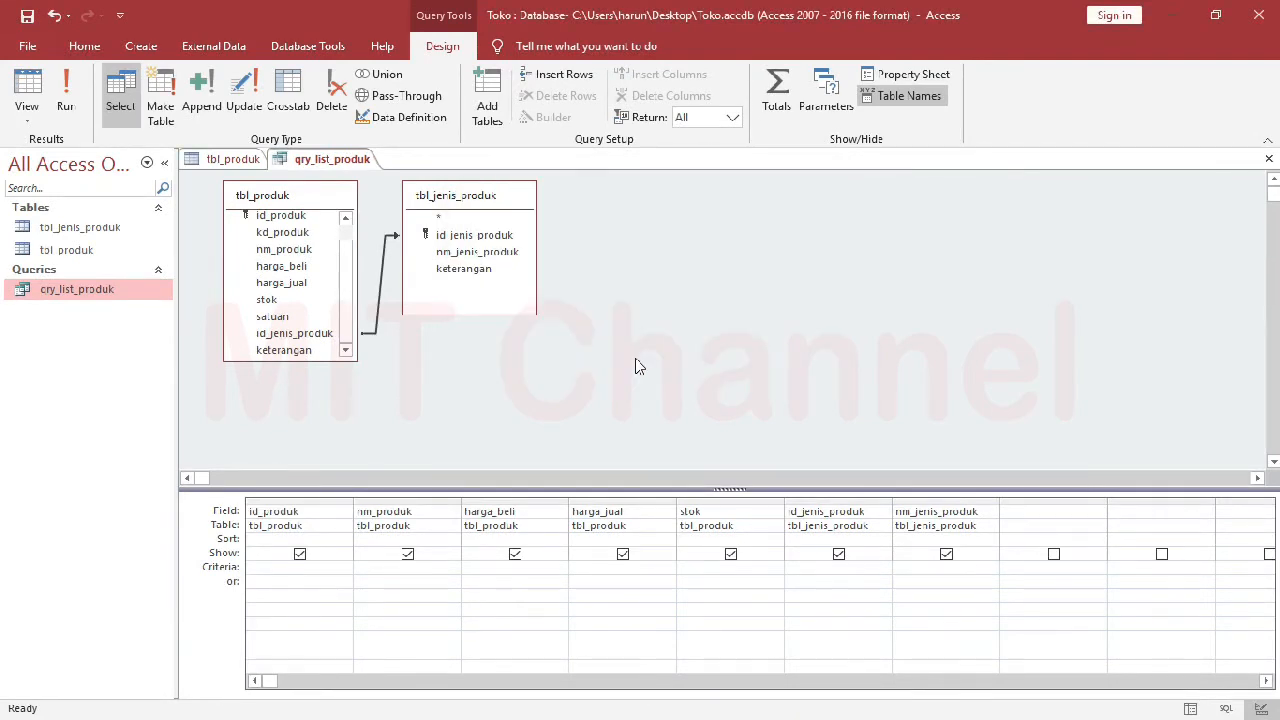
# Open tbl_jenis_produk and add a new record with nm_jenis_produk Elektronik.
pyautogui.click(96, 231)
pyautogui.doubleClick(96, 238)
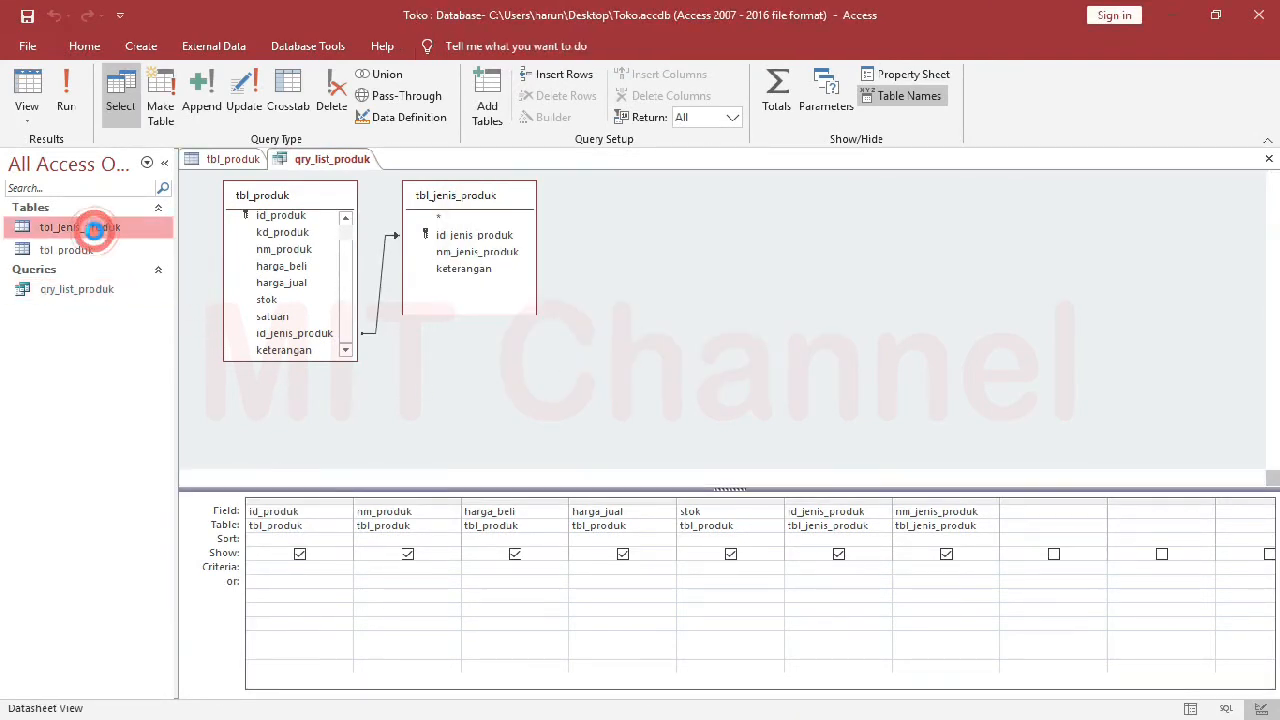
pyautogui.click(303, 238)
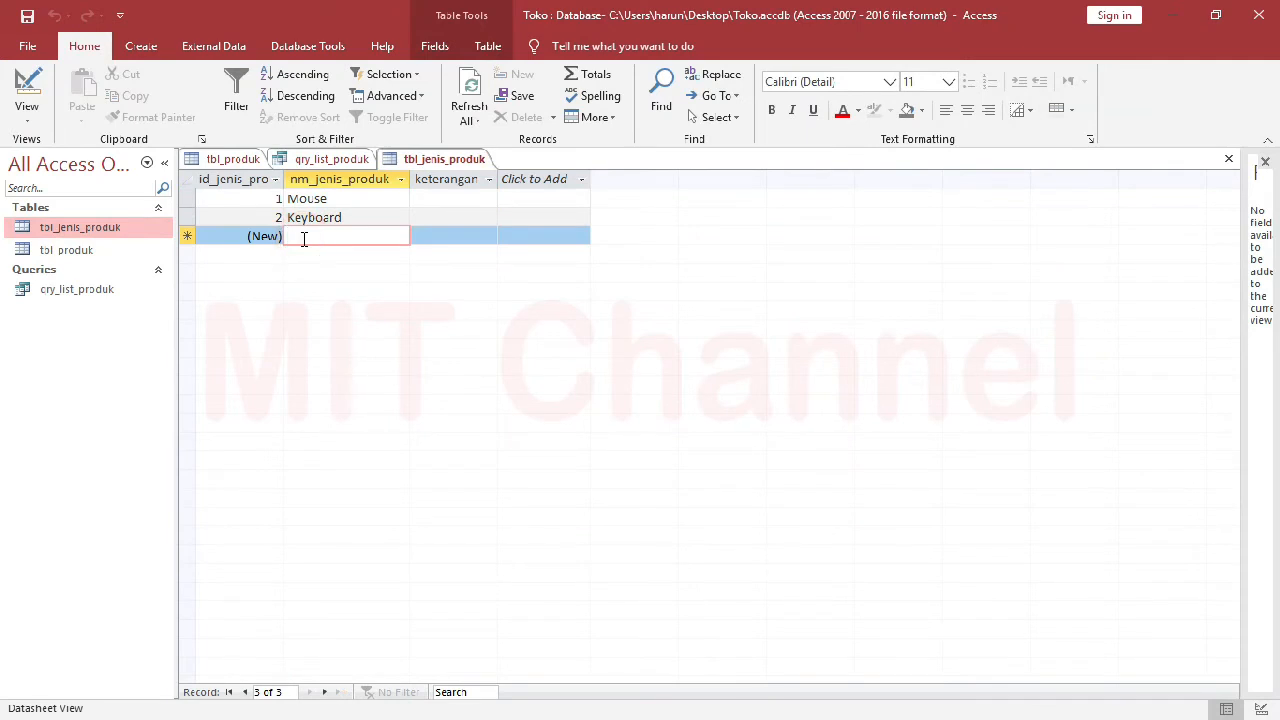
pyautogui.write('F')
pyautogui.write('l')
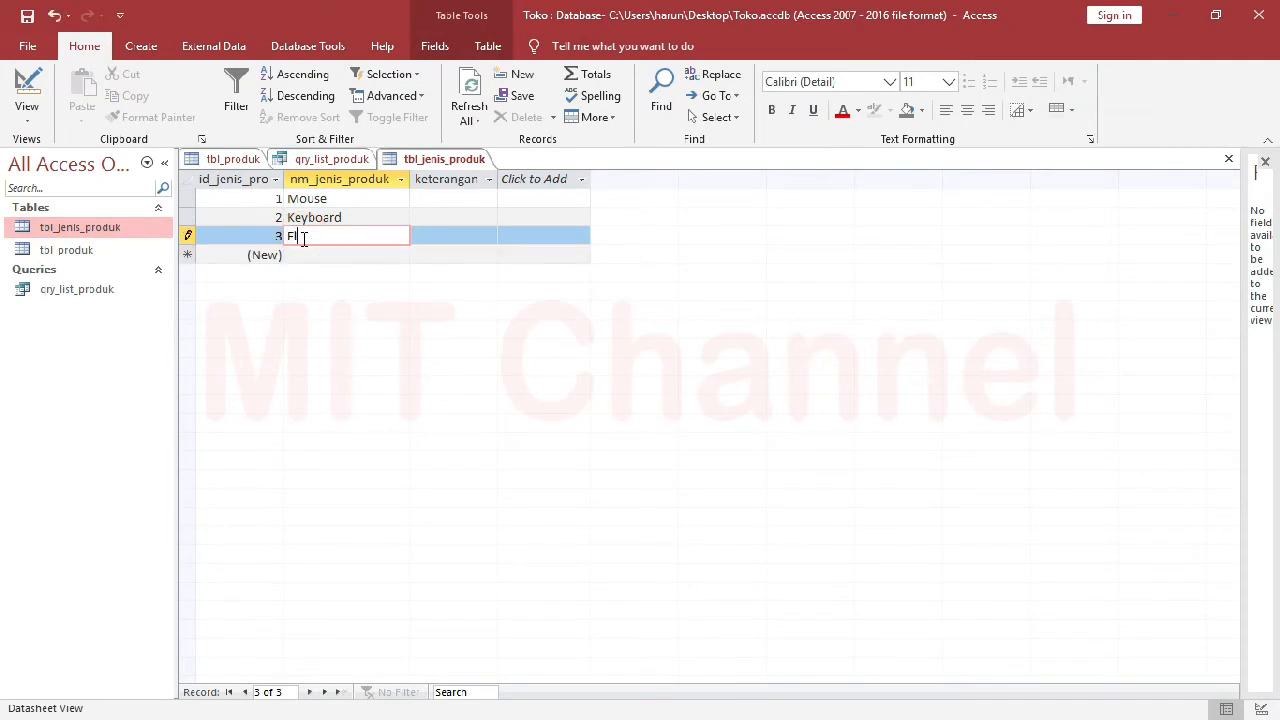
pyautogui.write('aktronik')
pyautogui.press('Down')
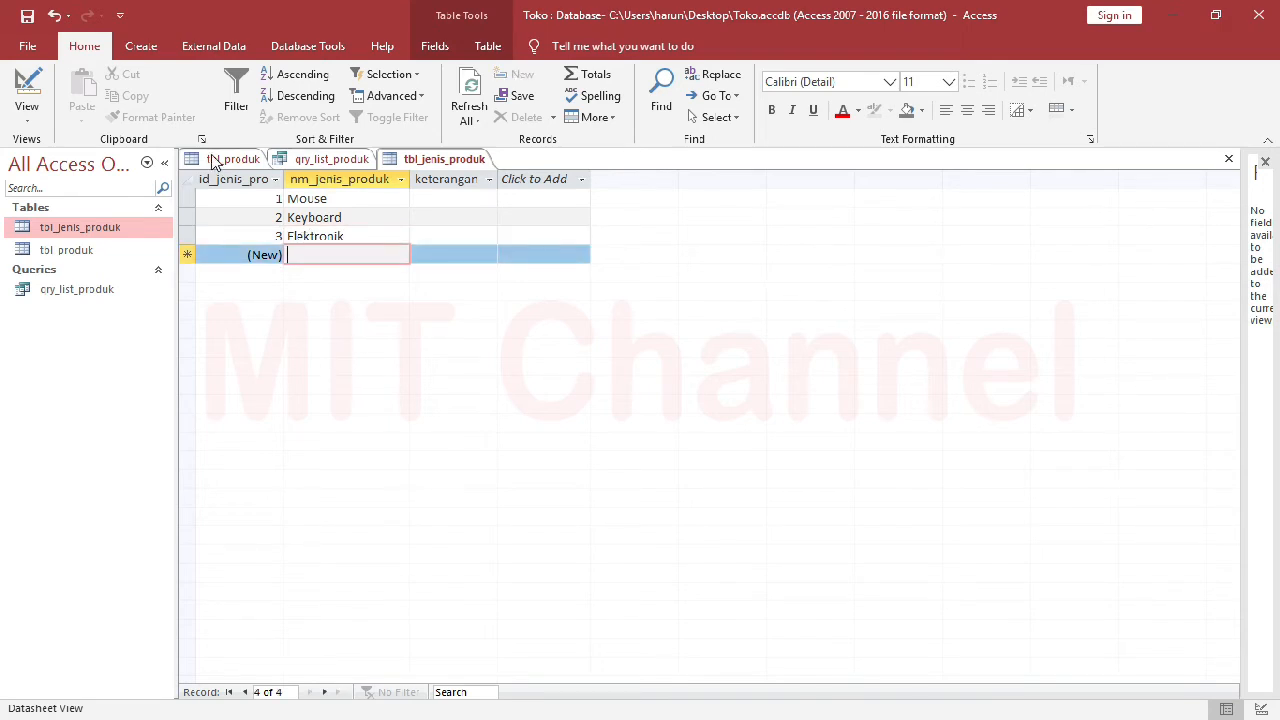
# Switch back to qry_list_produk and check its records in Datasheet view with the current join.
pyautogui.click(331, 164)
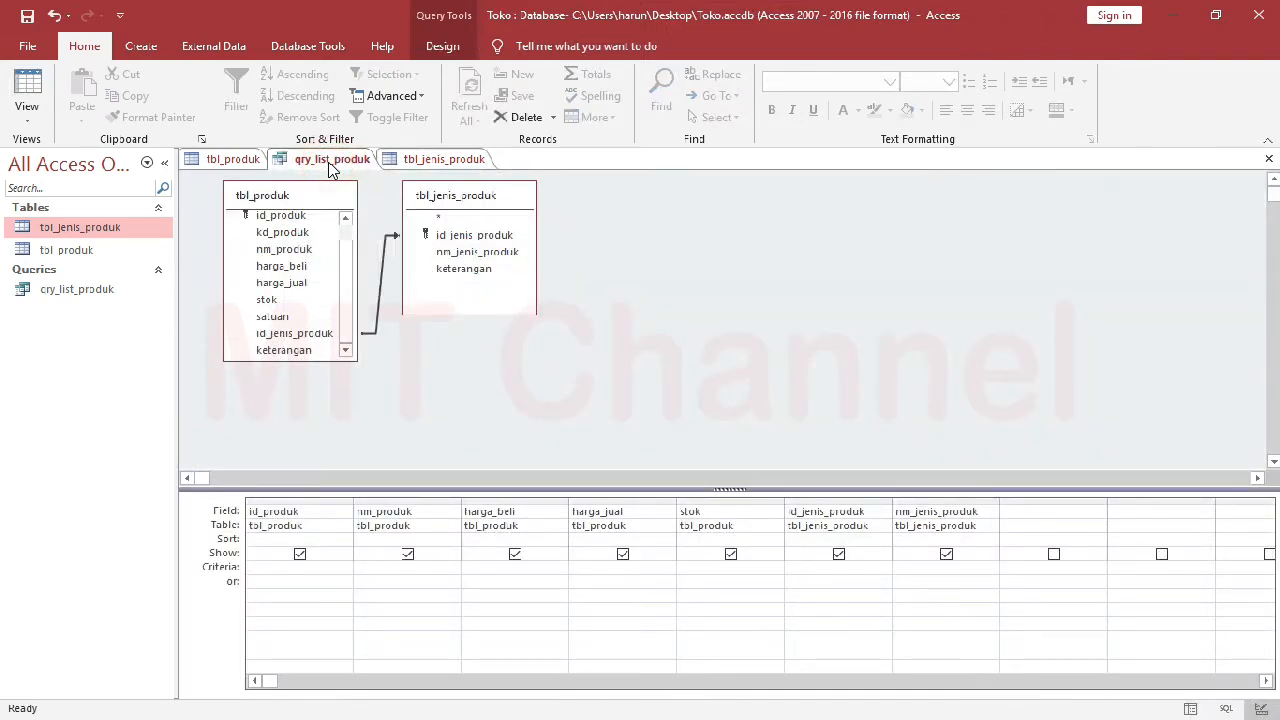
pyautogui.rightClick(331, 165)
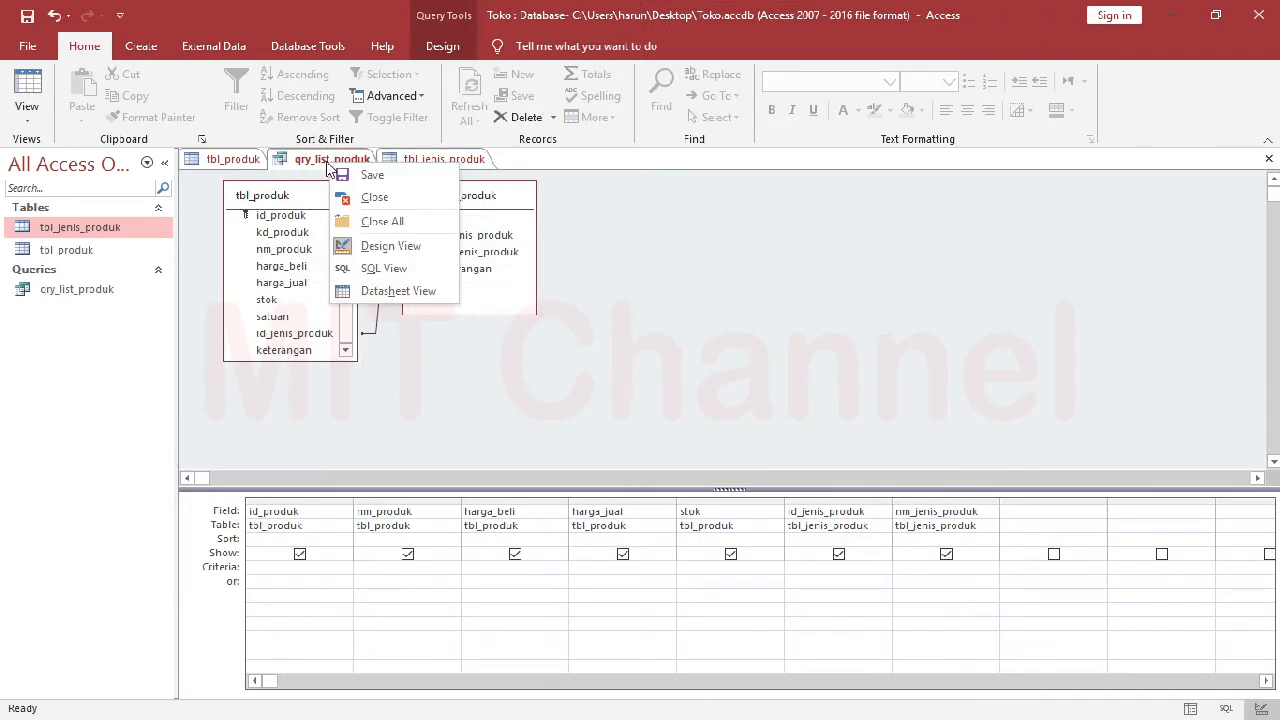
pyautogui.click(397, 290)
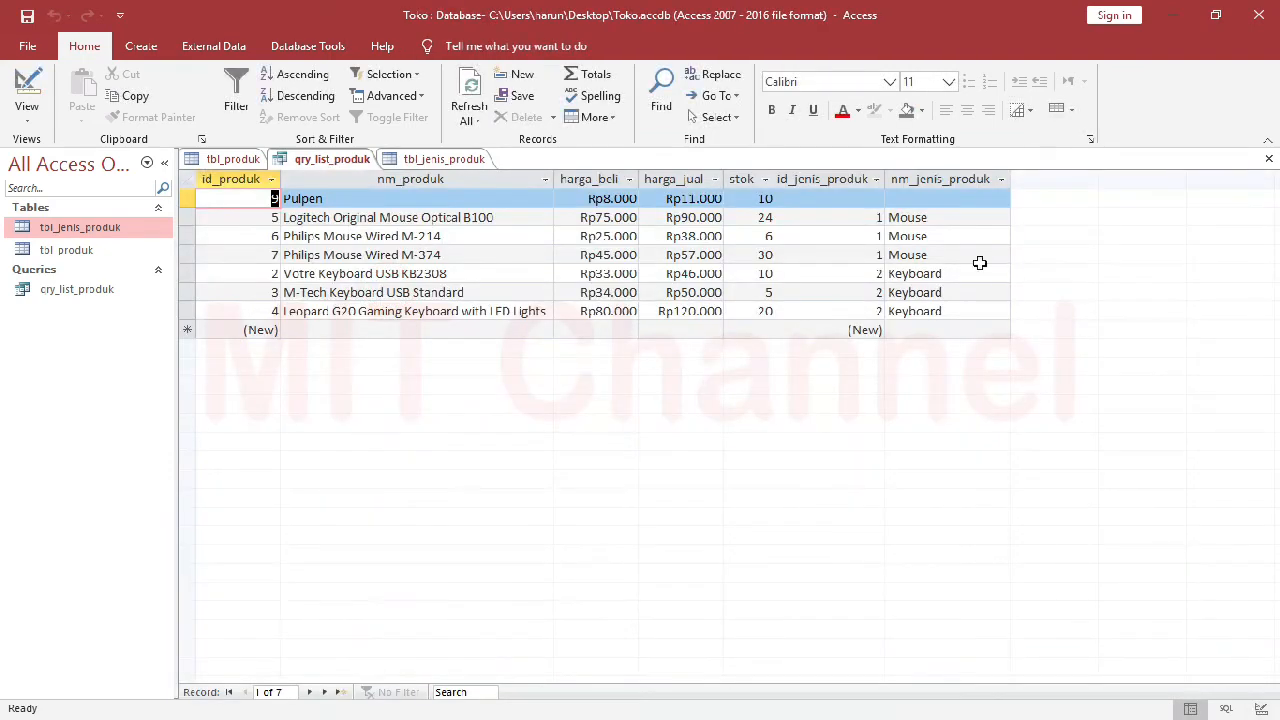
# Return to Design view and change the join to option 3, including all records from tbl_jenis_produk.
pyautogui.rightClick(331, 163)
pyautogui.click(361, 237)
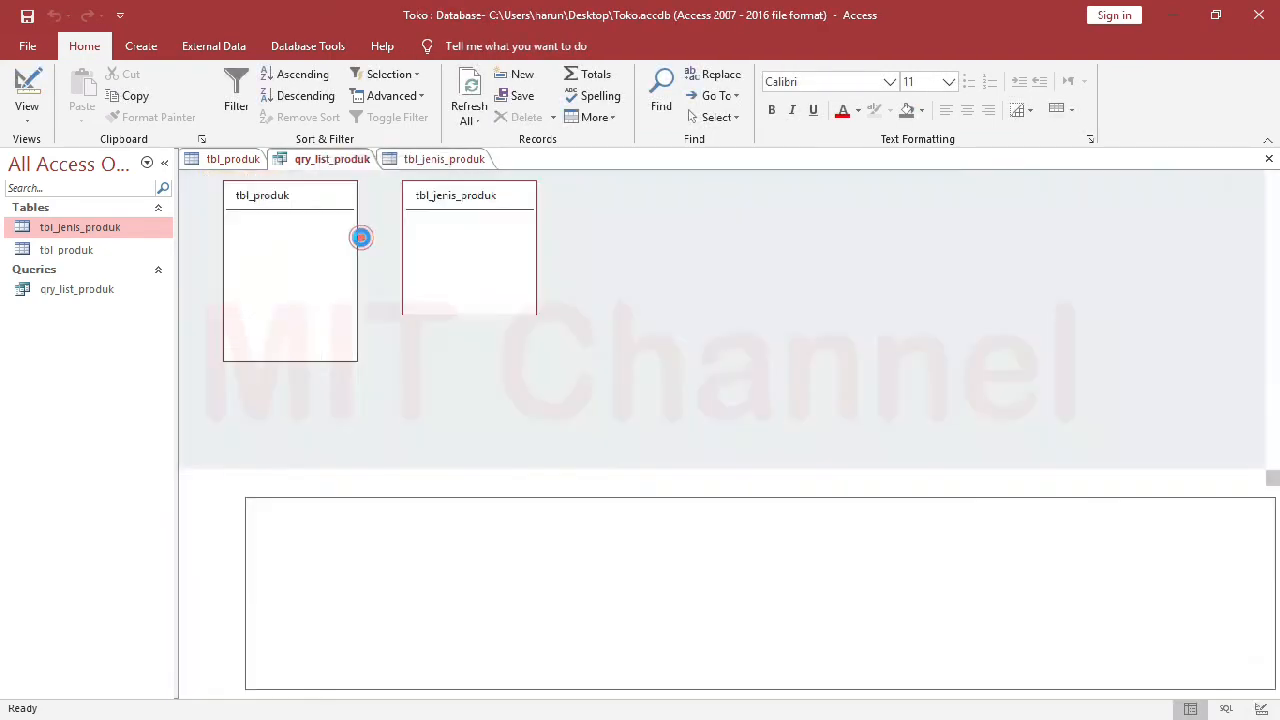
pyautogui.doubleClick(384, 266)
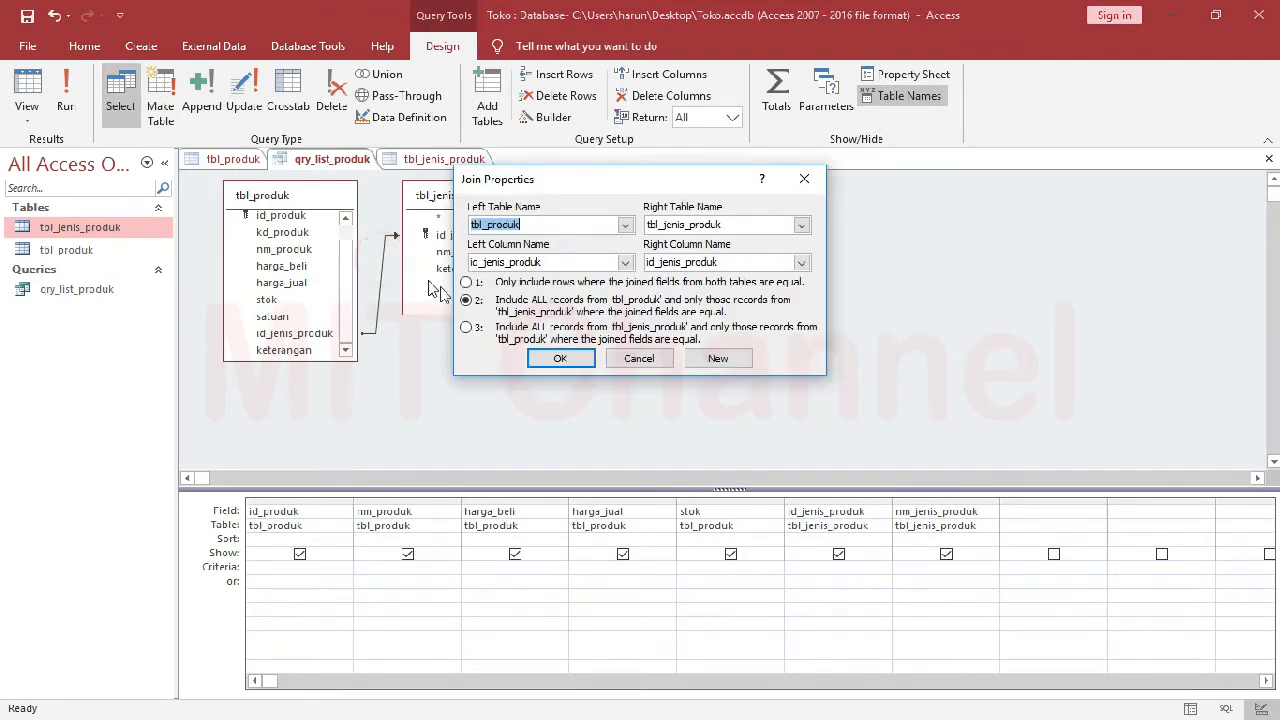
pyautogui.click(466, 327)
pyautogui.click(540, 357)
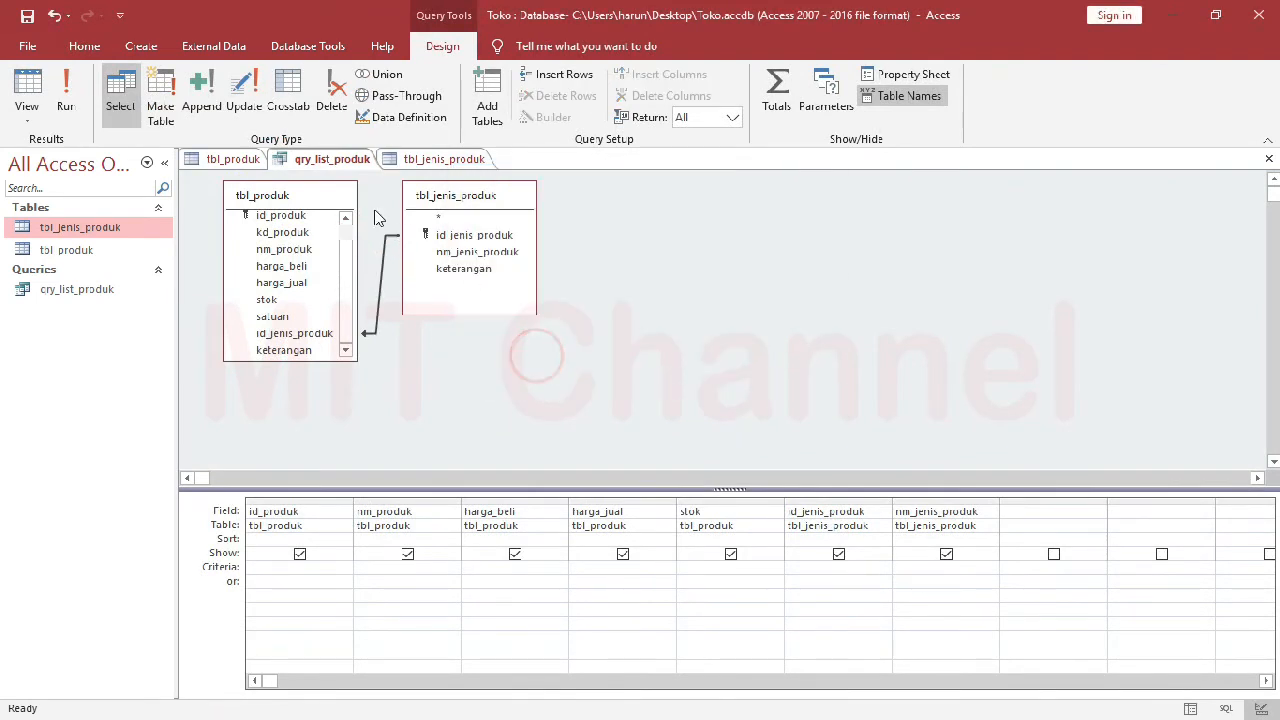
# Show qry_list_produk in Datasheet view and examine the Elektronik row.
pyautogui.rightClick(337, 163)
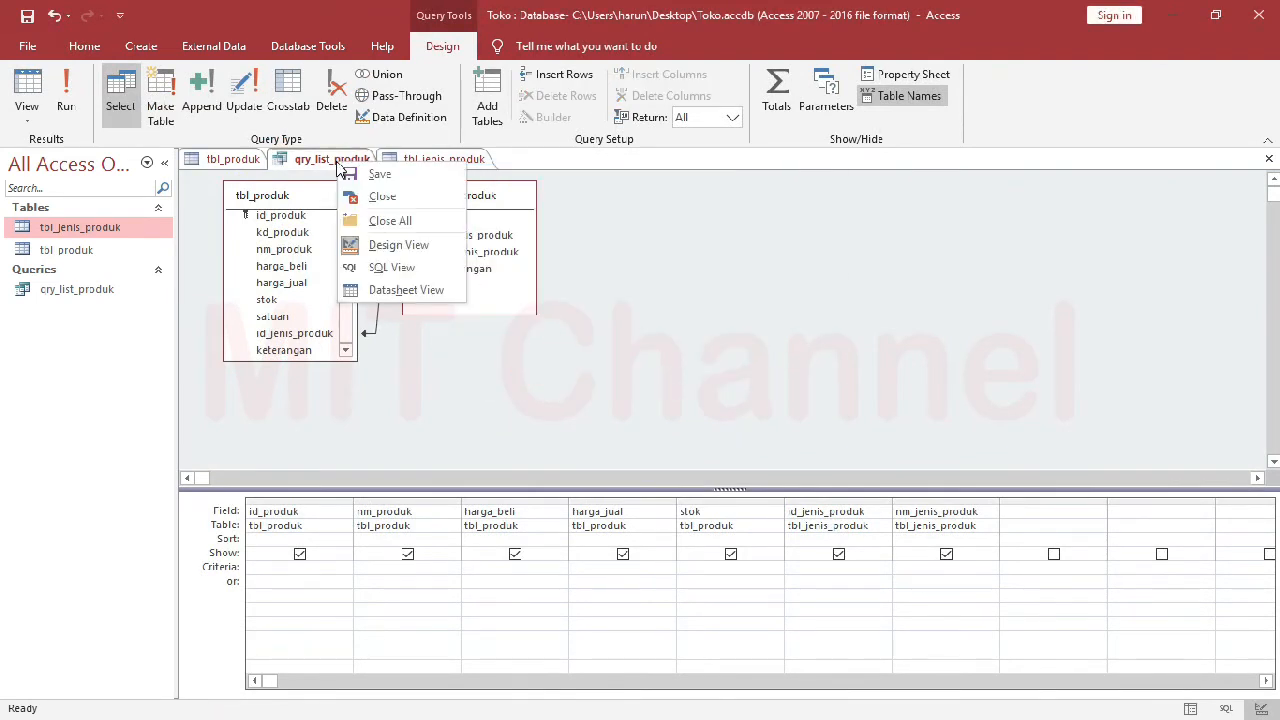
pyautogui.click(379, 290)
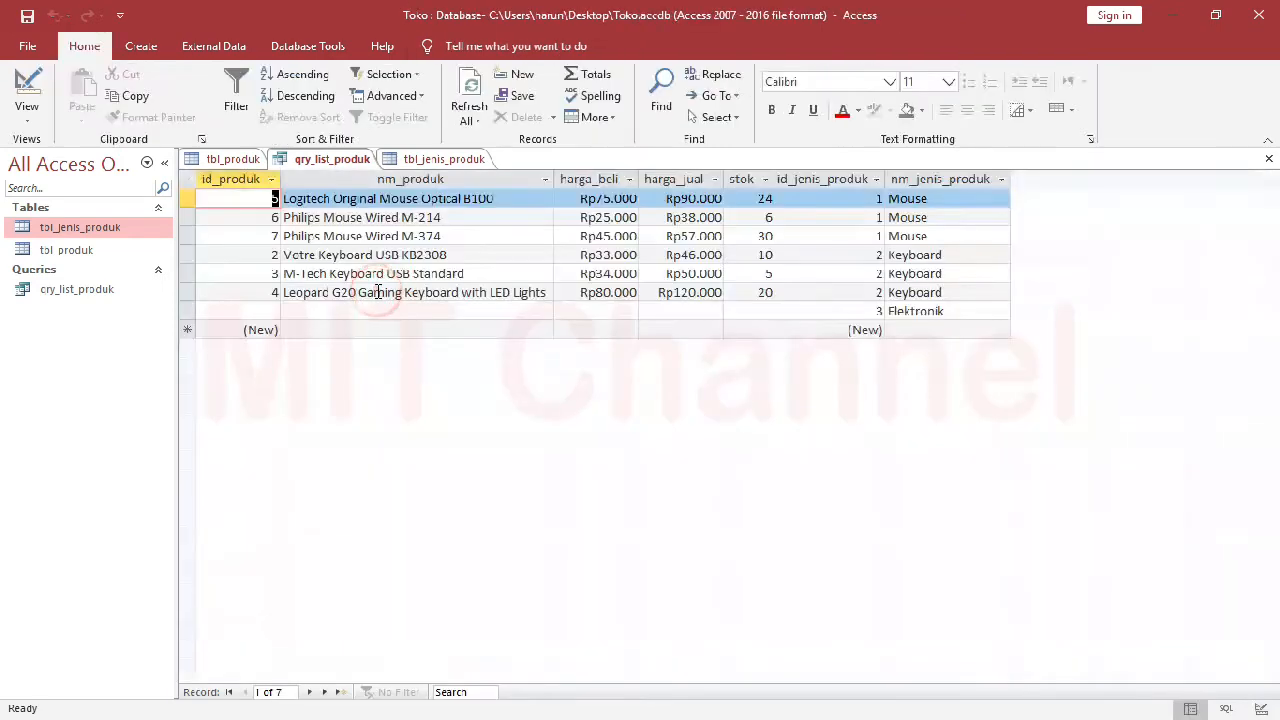
pyautogui.click(963, 313)
pyautogui.click(188, 311)
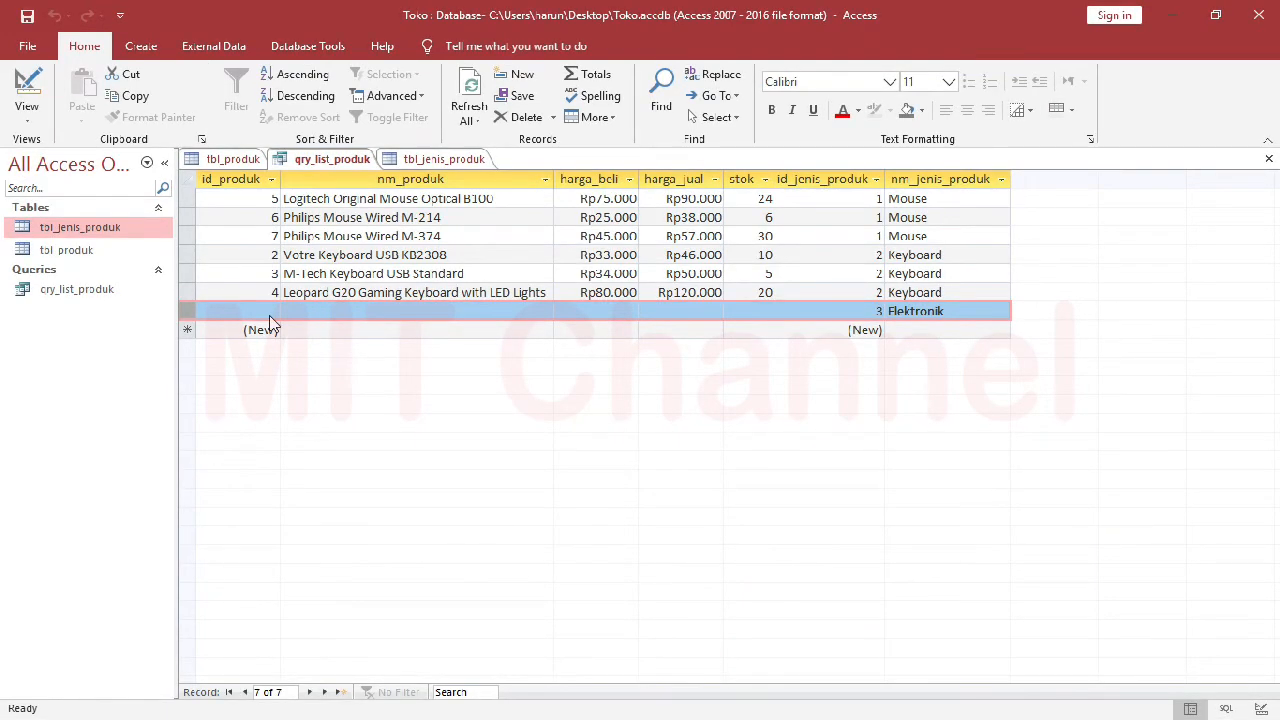
# Set the join in qry_list_produk back to option 1, only rows with equal joined fields, and display the records in Datasheet view.
pyautogui.rightClick(305, 162)
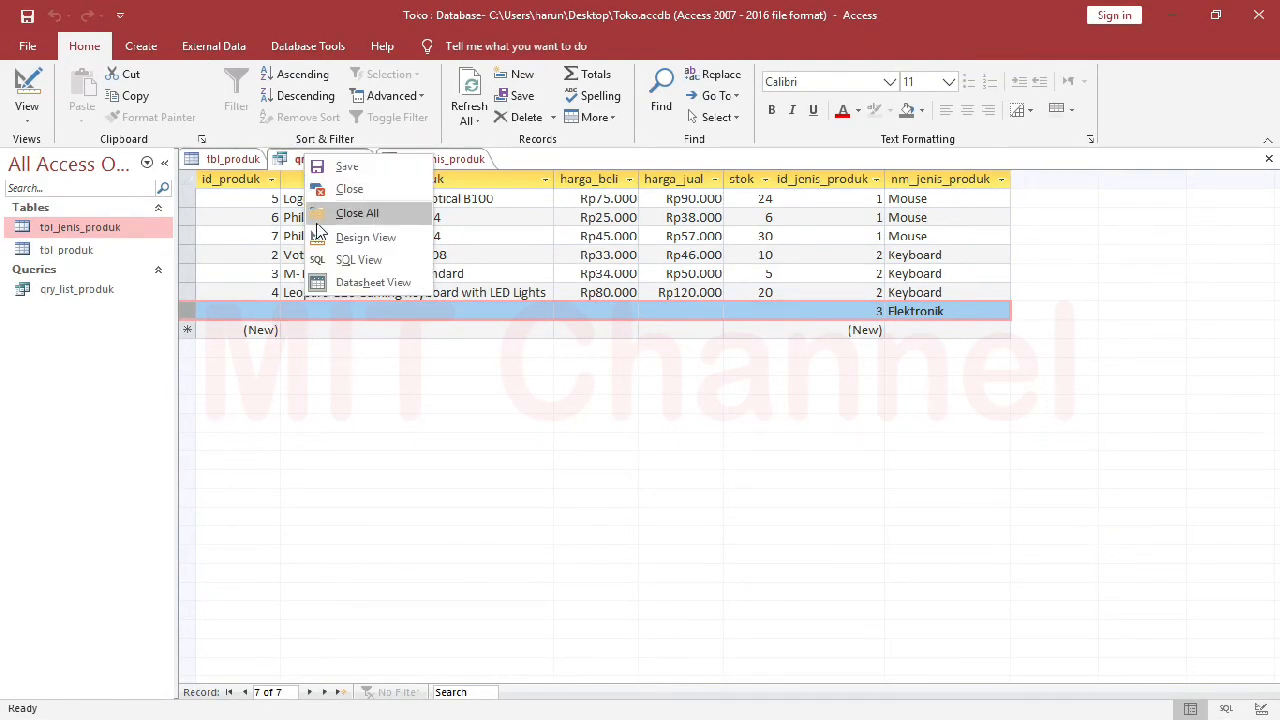
pyautogui.click(340, 238)
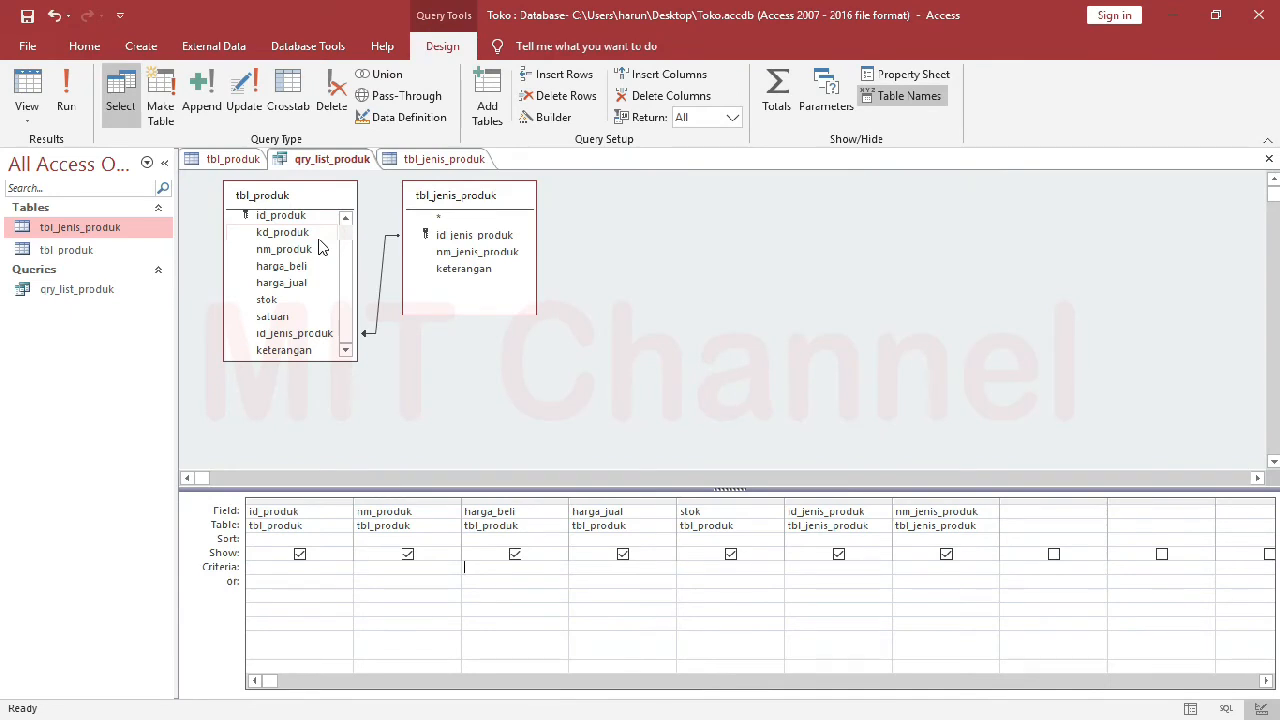
pyautogui.doubleClick(381, 287)
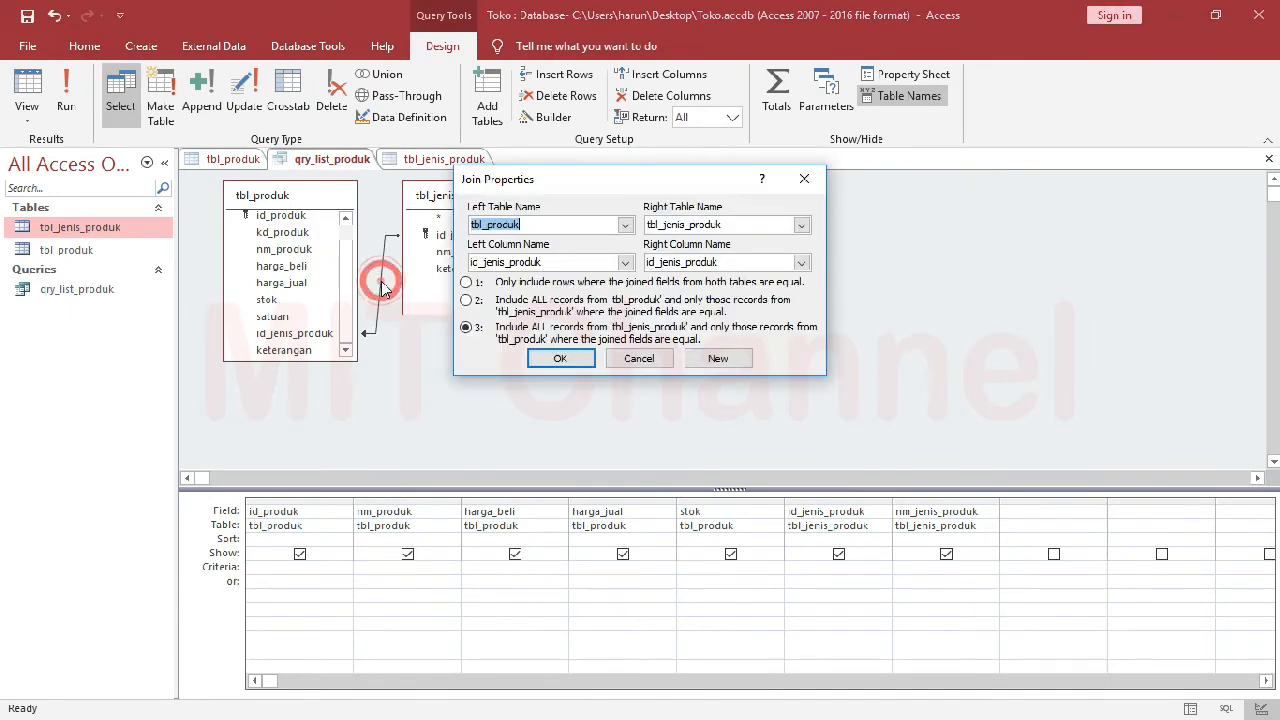
pyautogui.click(466, 282)
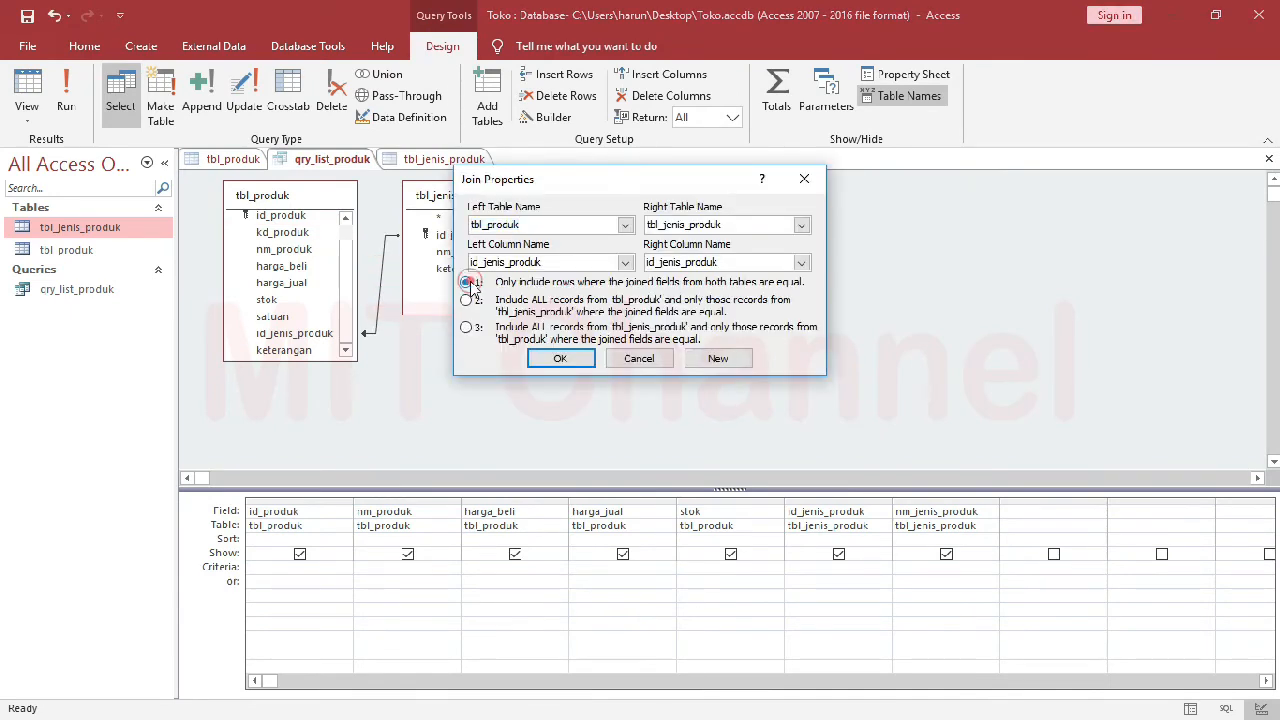
pyautogui.click(560, 359)
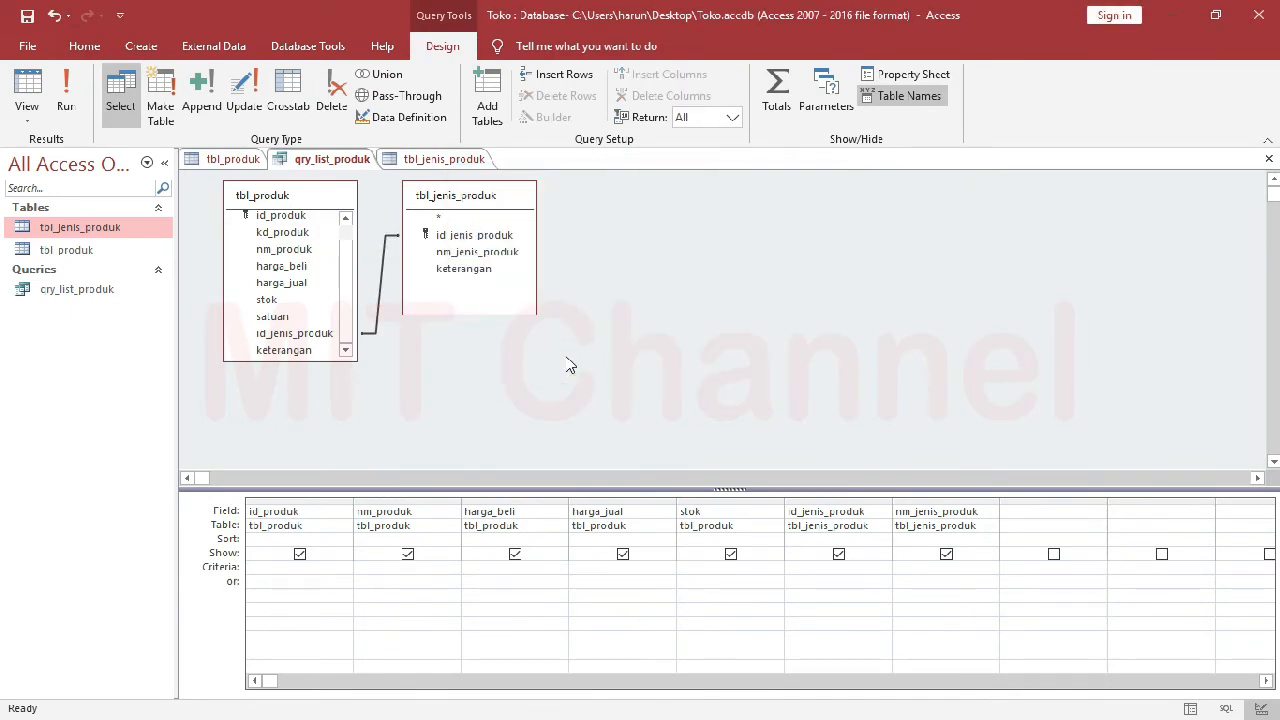
pyautogui.rightClick(340, 164)
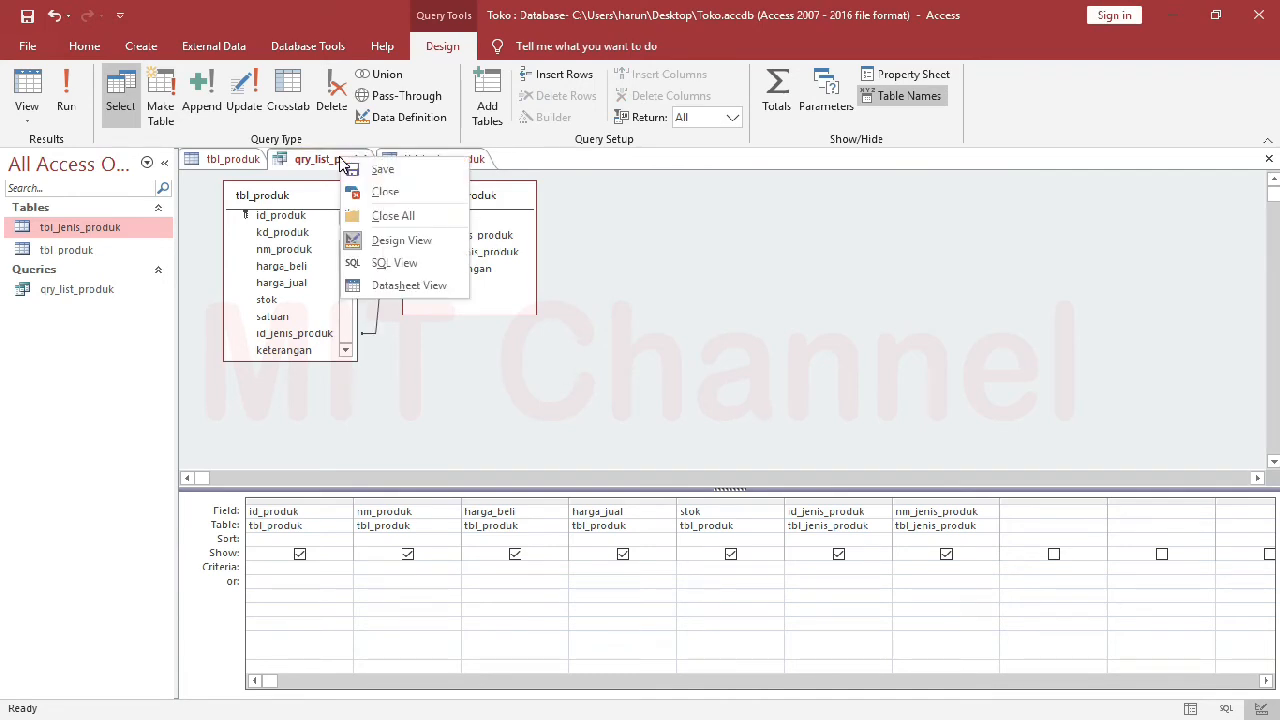
pyautogui.click(384, 288)
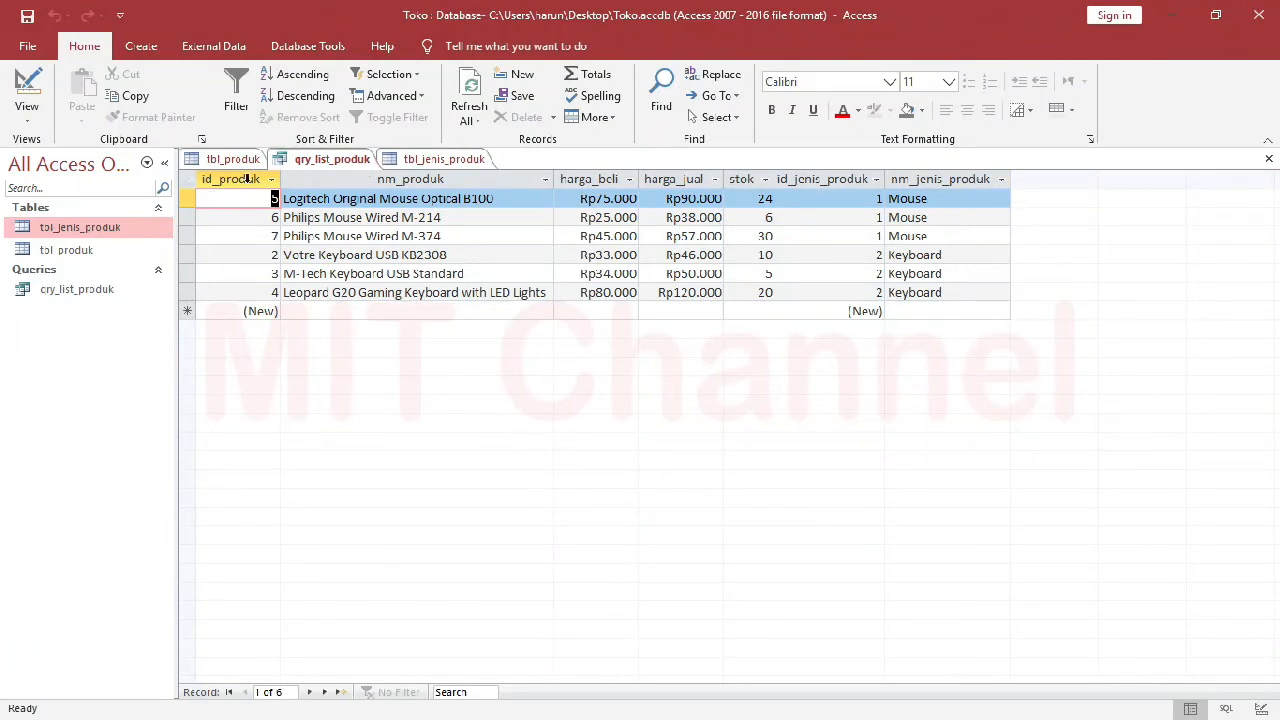
# Close the tables tbl_jenis_produk and tbl_produk, keeping qry_list_produk open.
pyautogui.click(420, 160)
pyautogui.rightClick(420, 163)
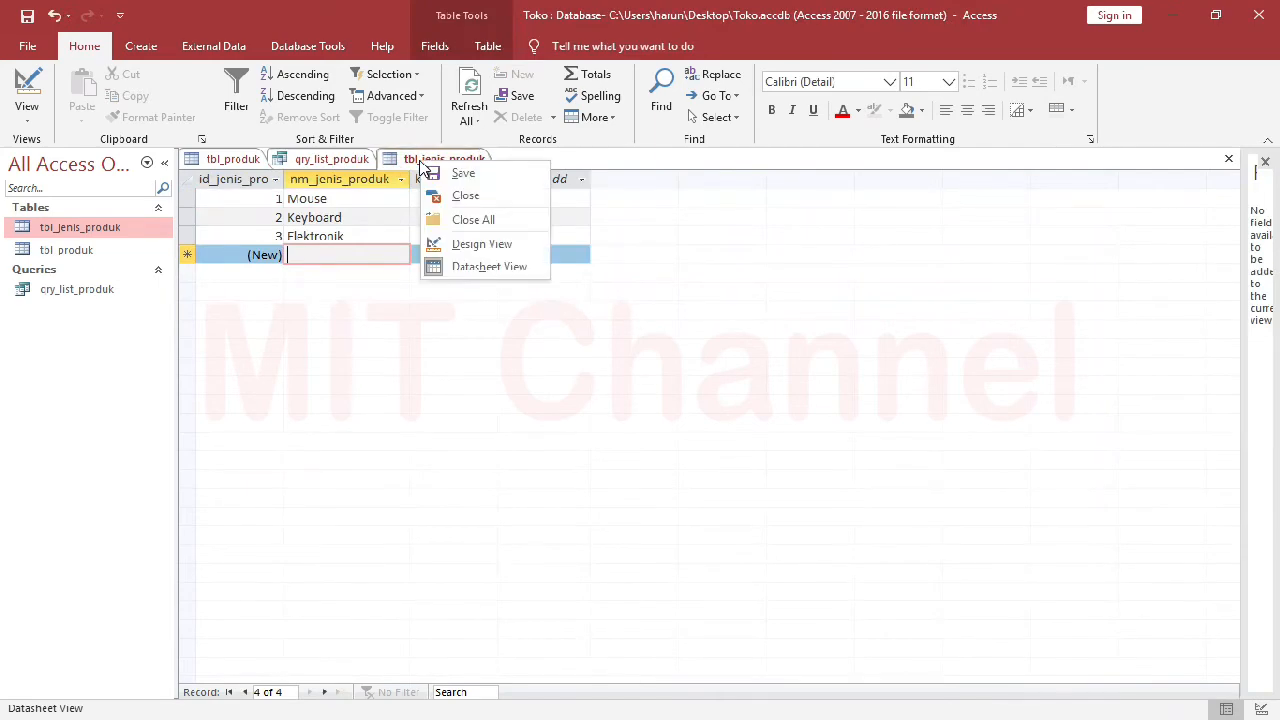
pyautogui.click(434, 194)
pyautogui.rightClick(225, 162)
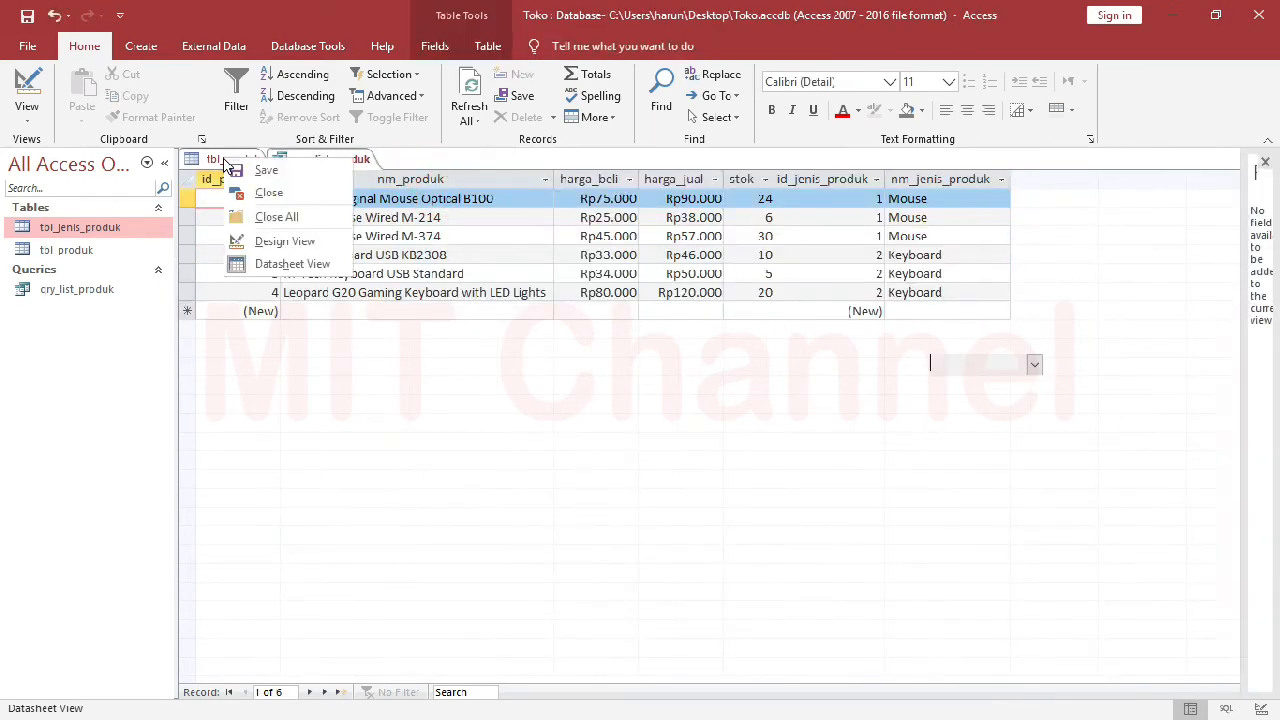
pyautogui.click(262, 192)
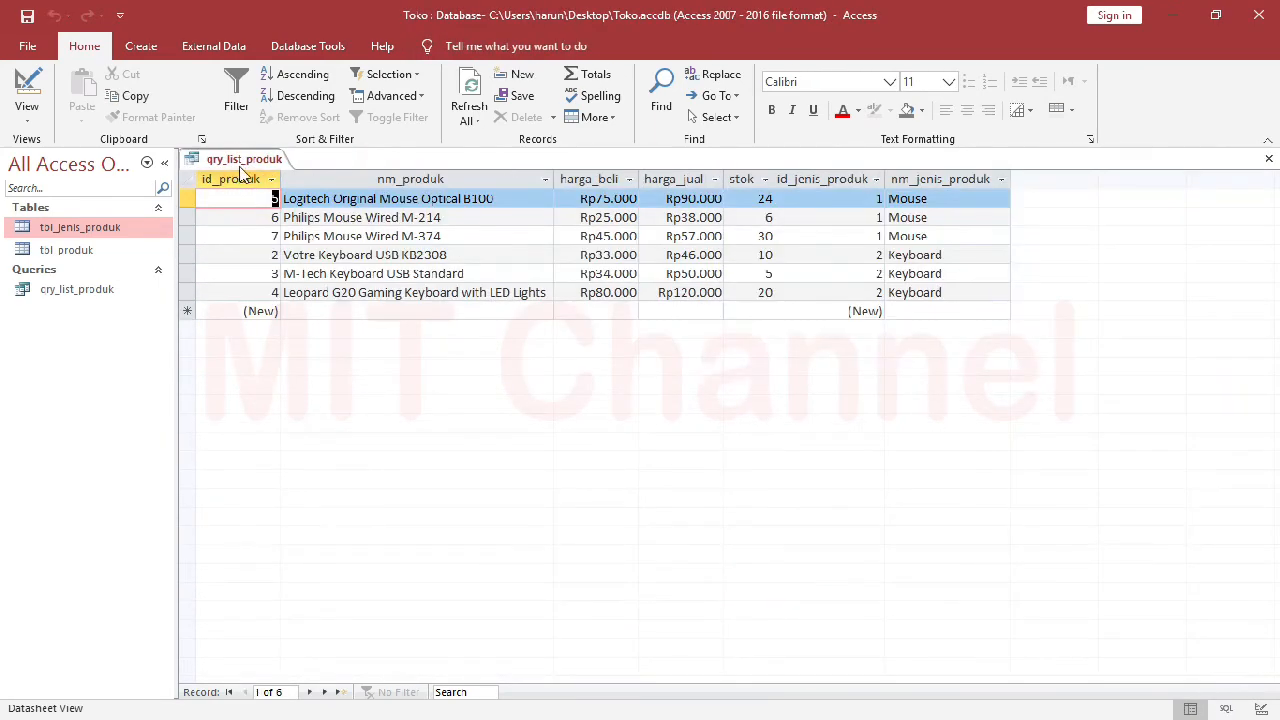
# Return qry_list_produk to Design view, then close it and save the changes to its design.
pyautogui.rightClick(223, 159)
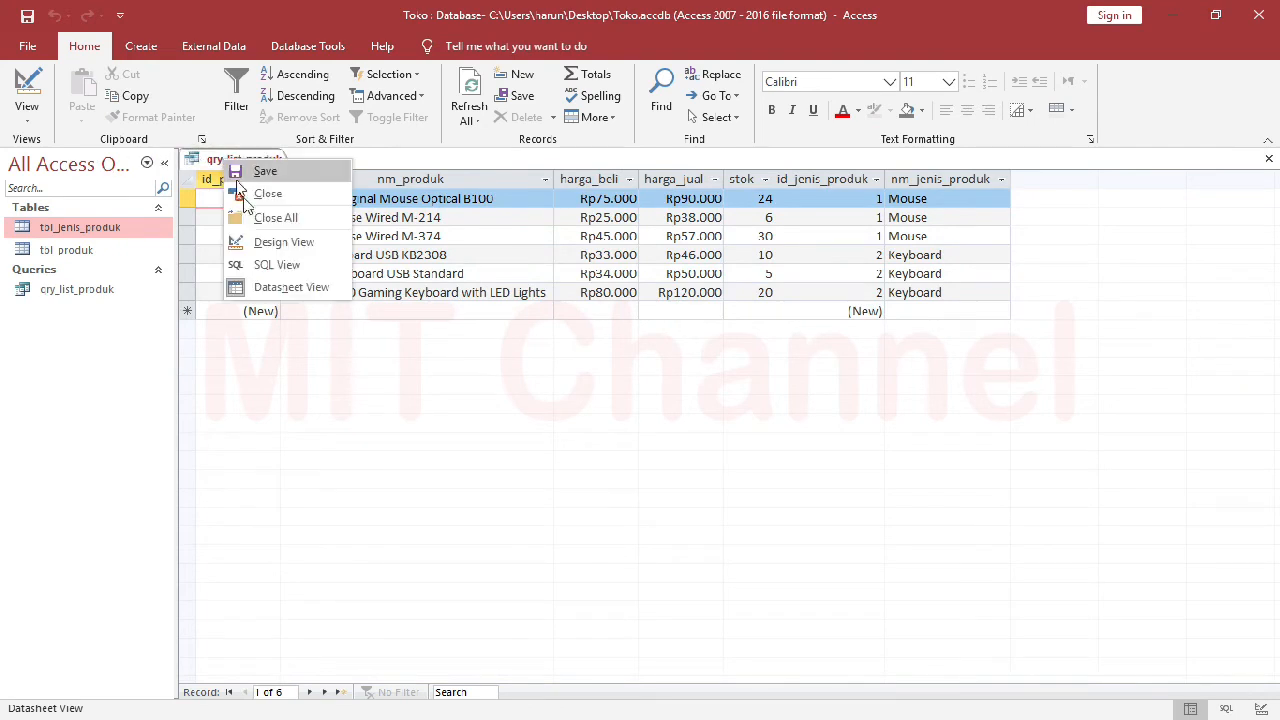
pyautogui.click(250, 242)
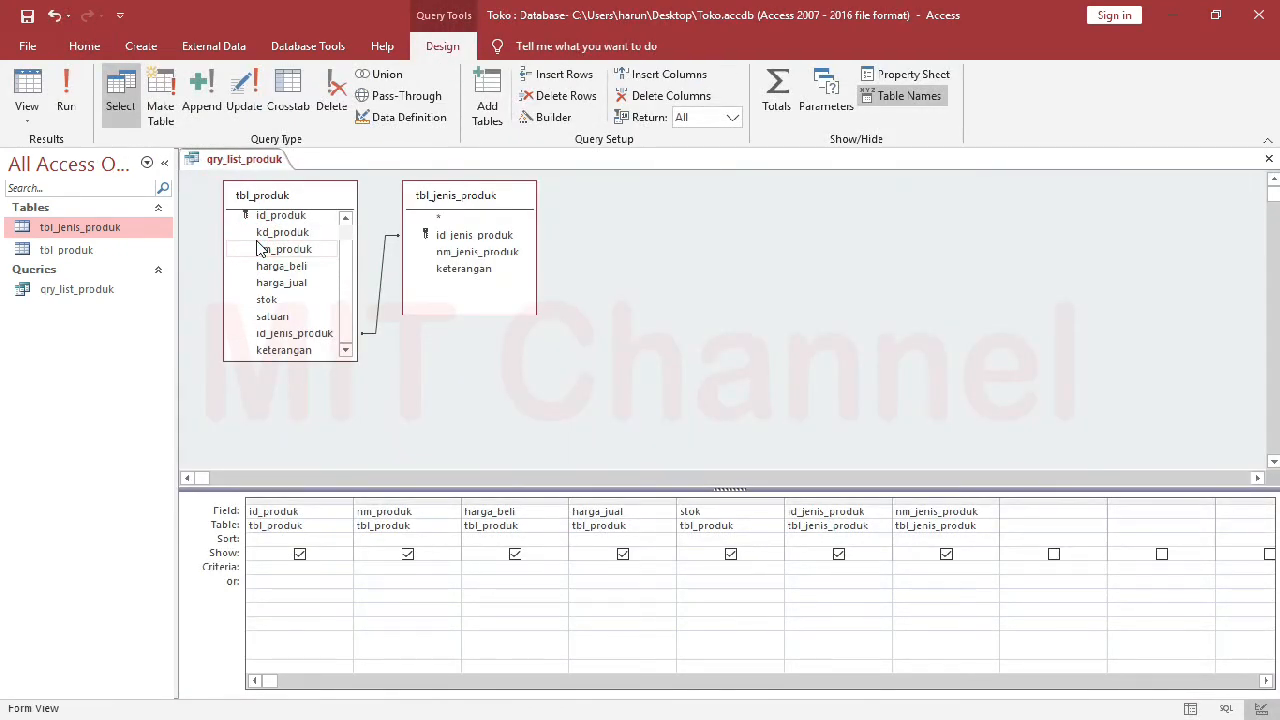
pyautogui.rightClick(251, 163)
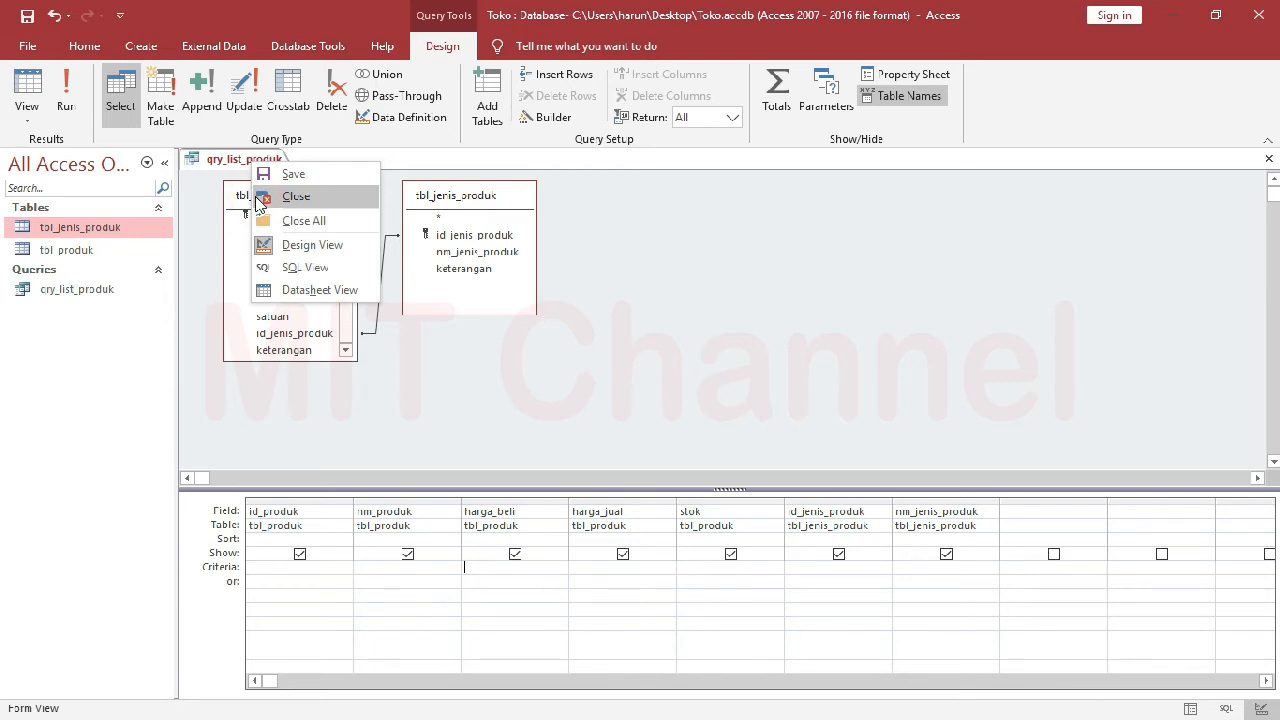
pyautogui.click(259, 203)
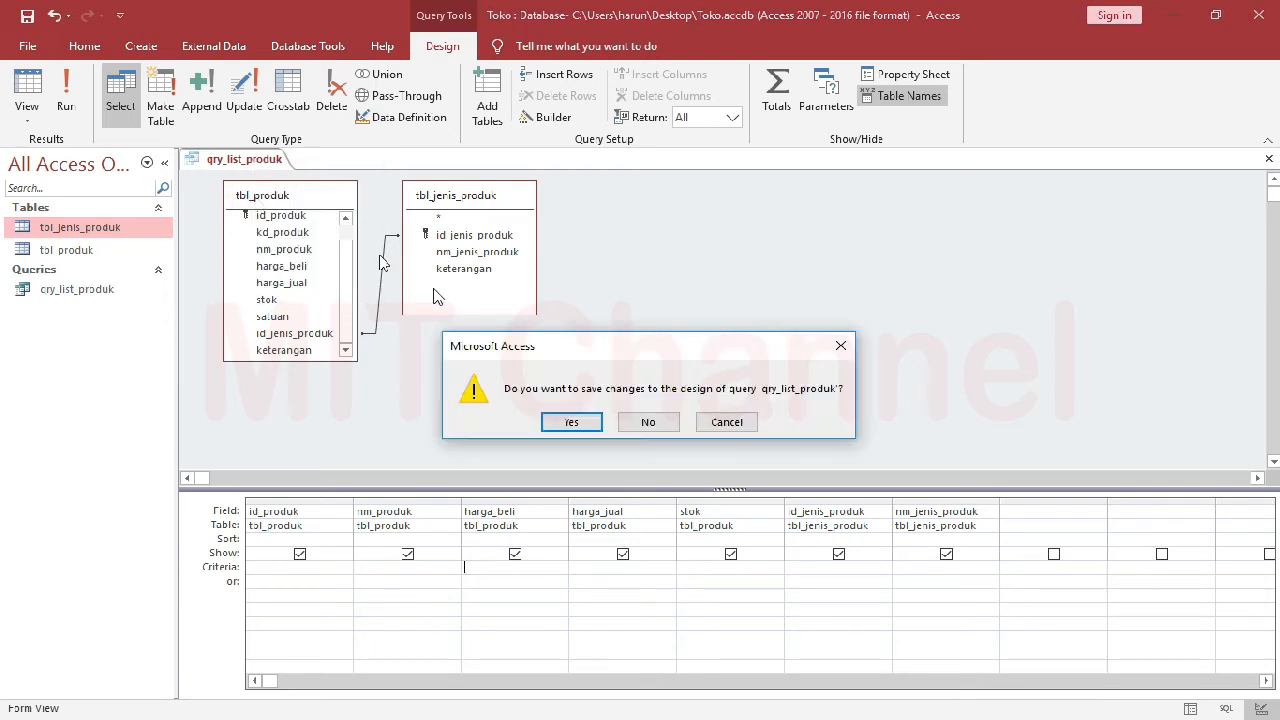
pyautogui.click(558, 422)
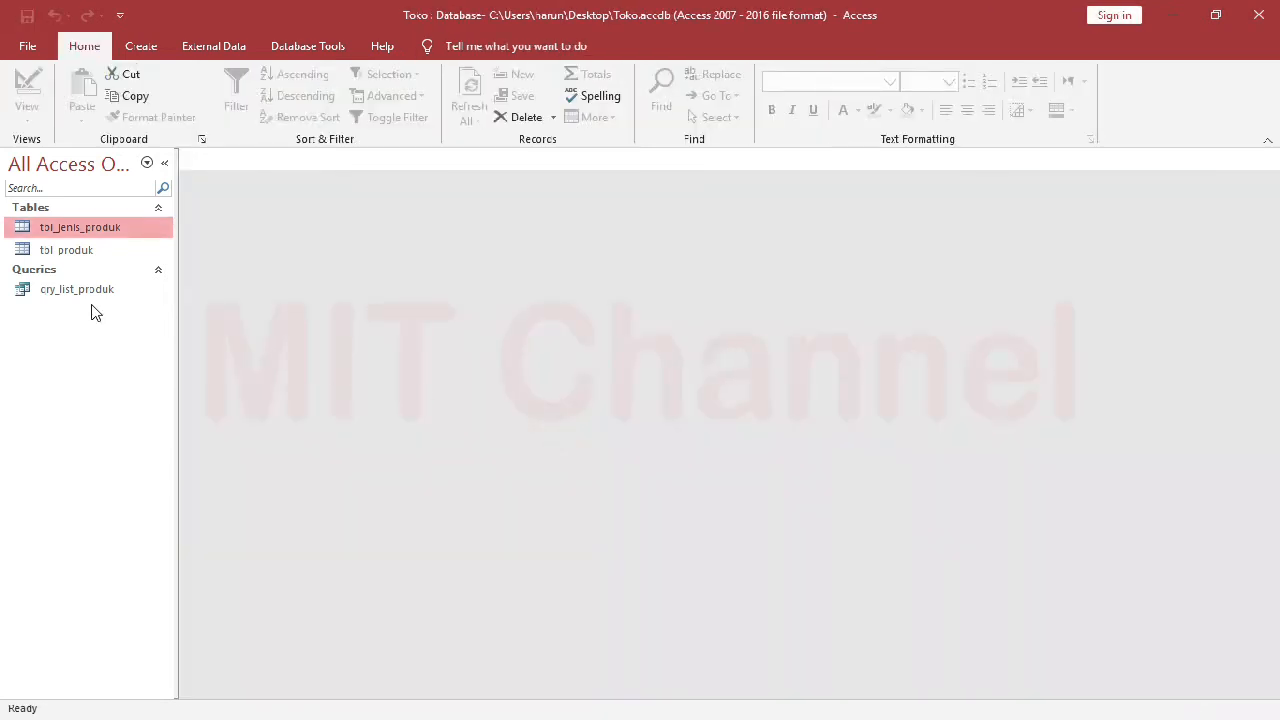
# Open qry_list_produk in Design view to review its tables and fields, and close it again.
pyautogui.click(85, 293)
pyautogui.rightClick(85, 295)
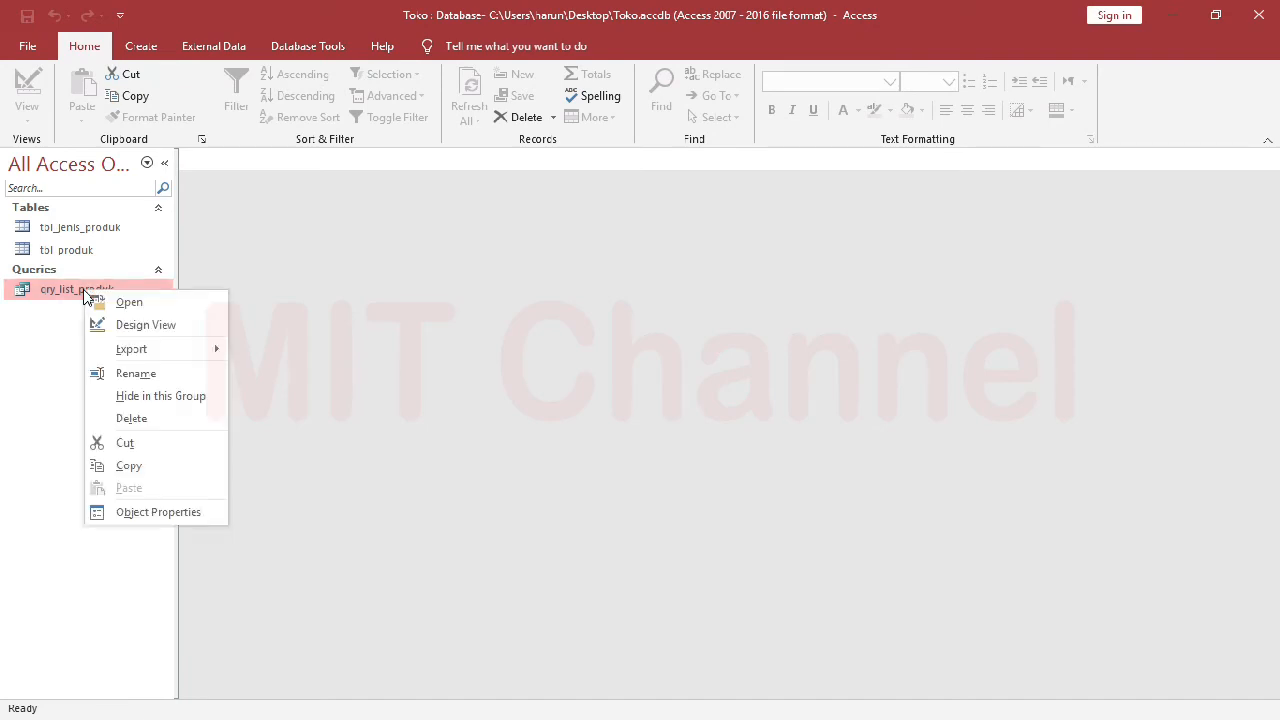
pyautogui.click(116, 323)
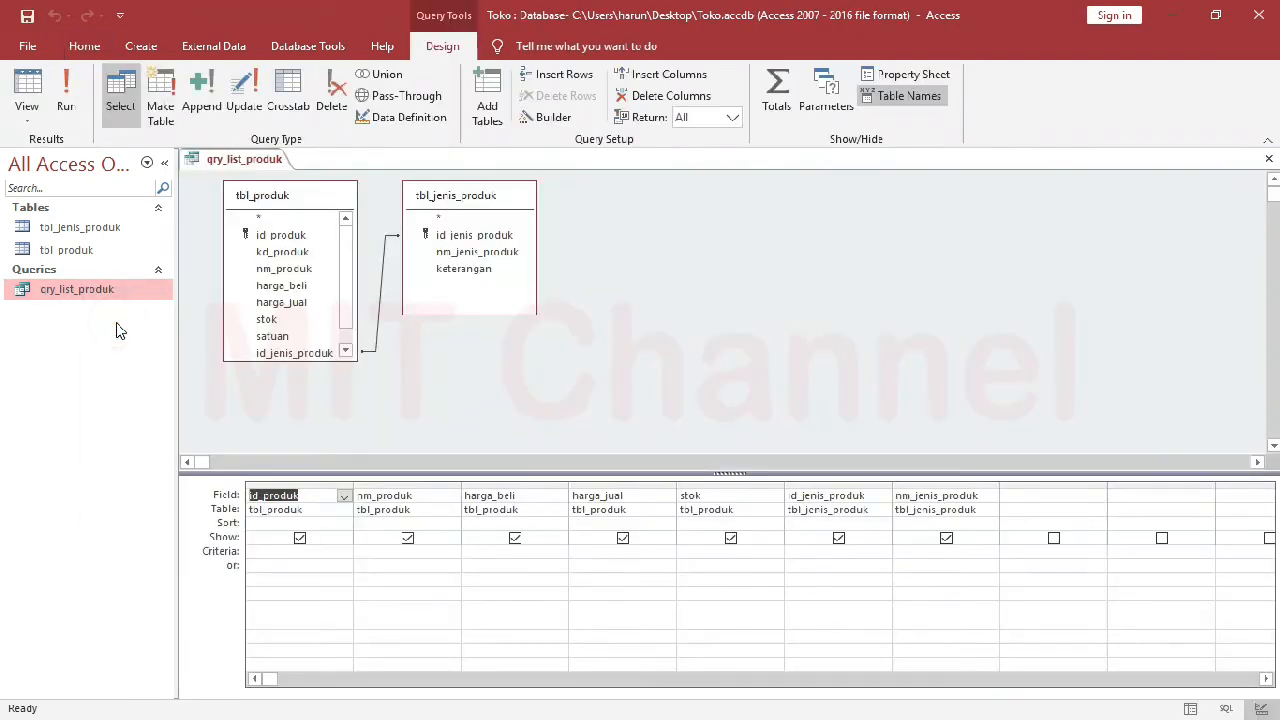
pyautogui.rightClick(245, 162)
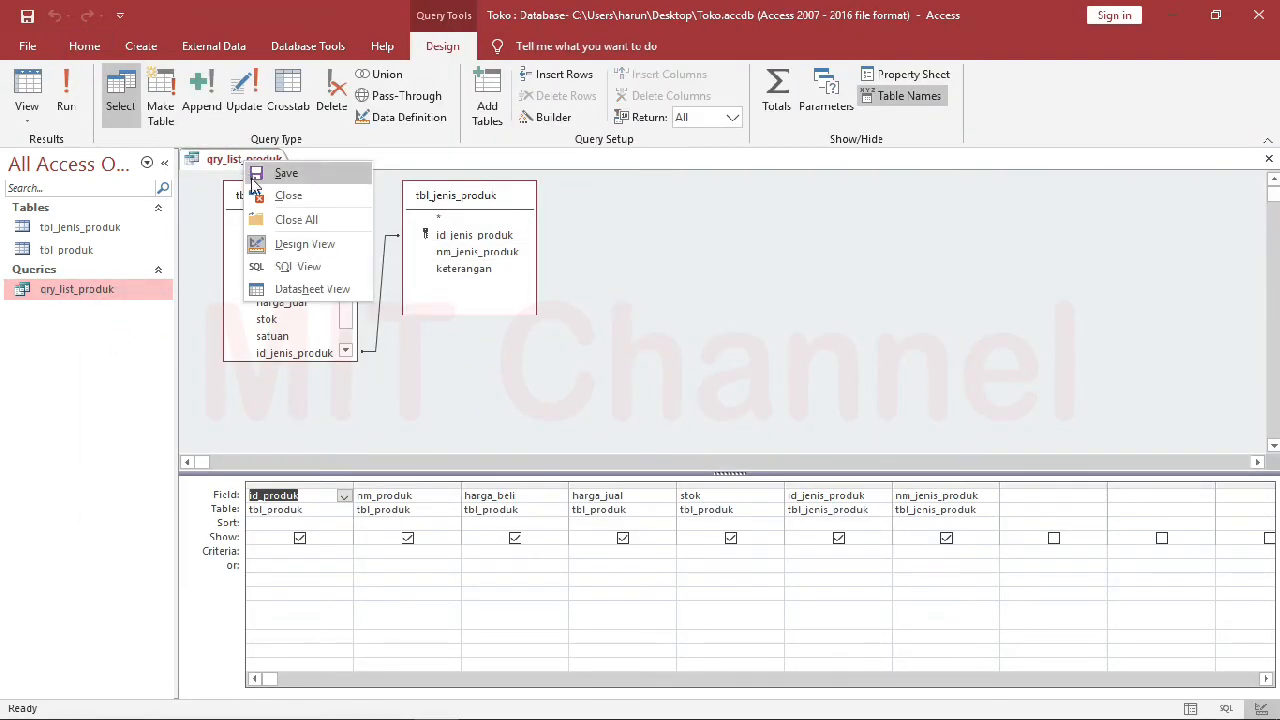
pyautogui.click(265, 196)
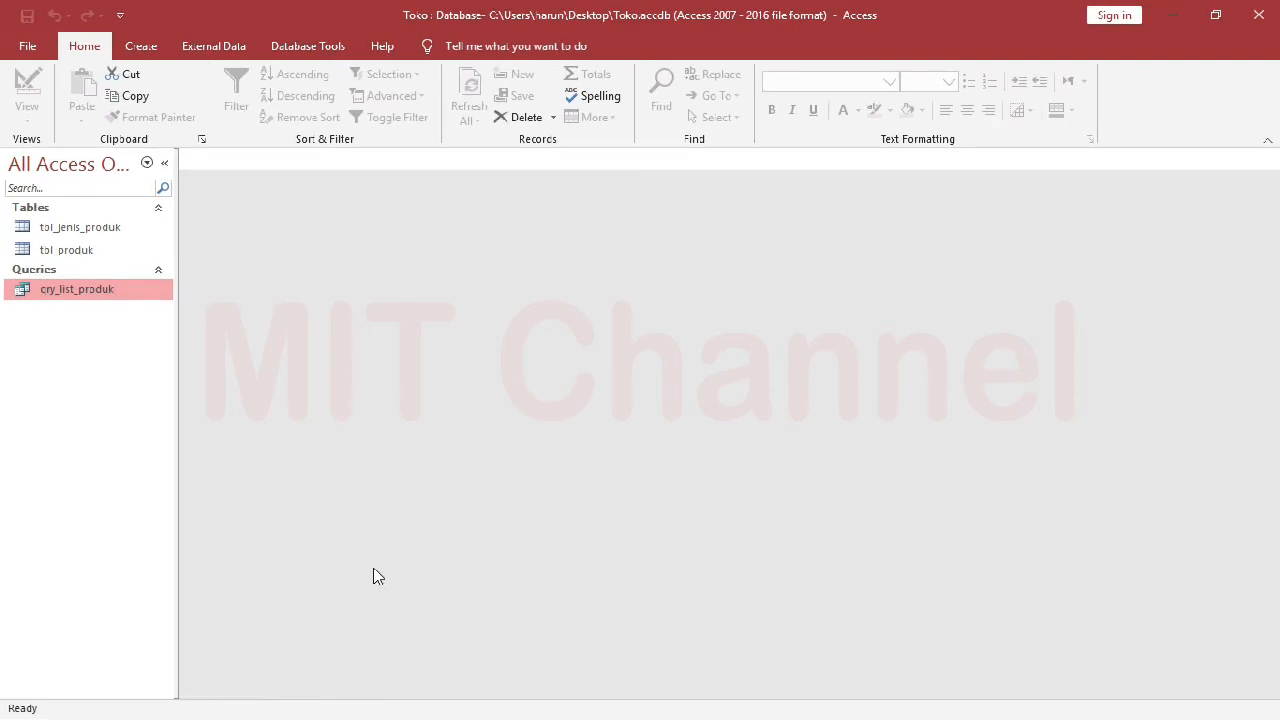
# Create a new query in Design view with the query qry_list_produk as its only source.
pyautogui.click(143, 47)
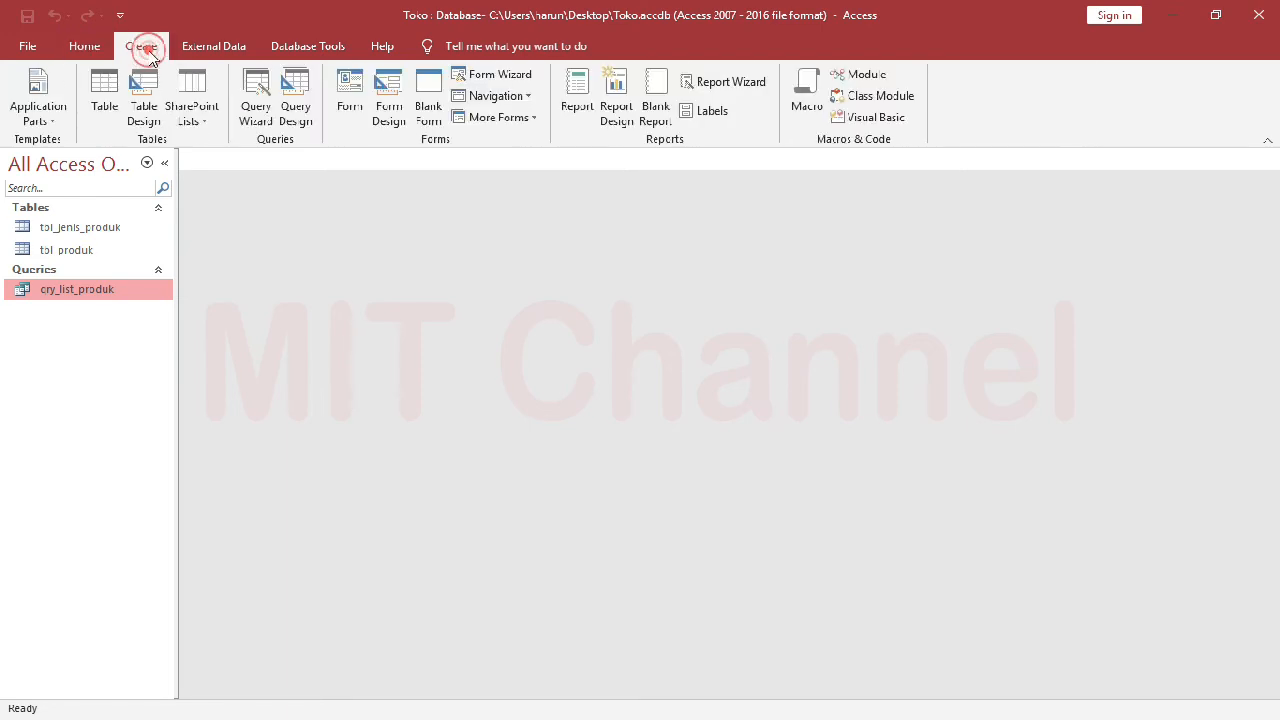
pyautogui.click(296, 112)
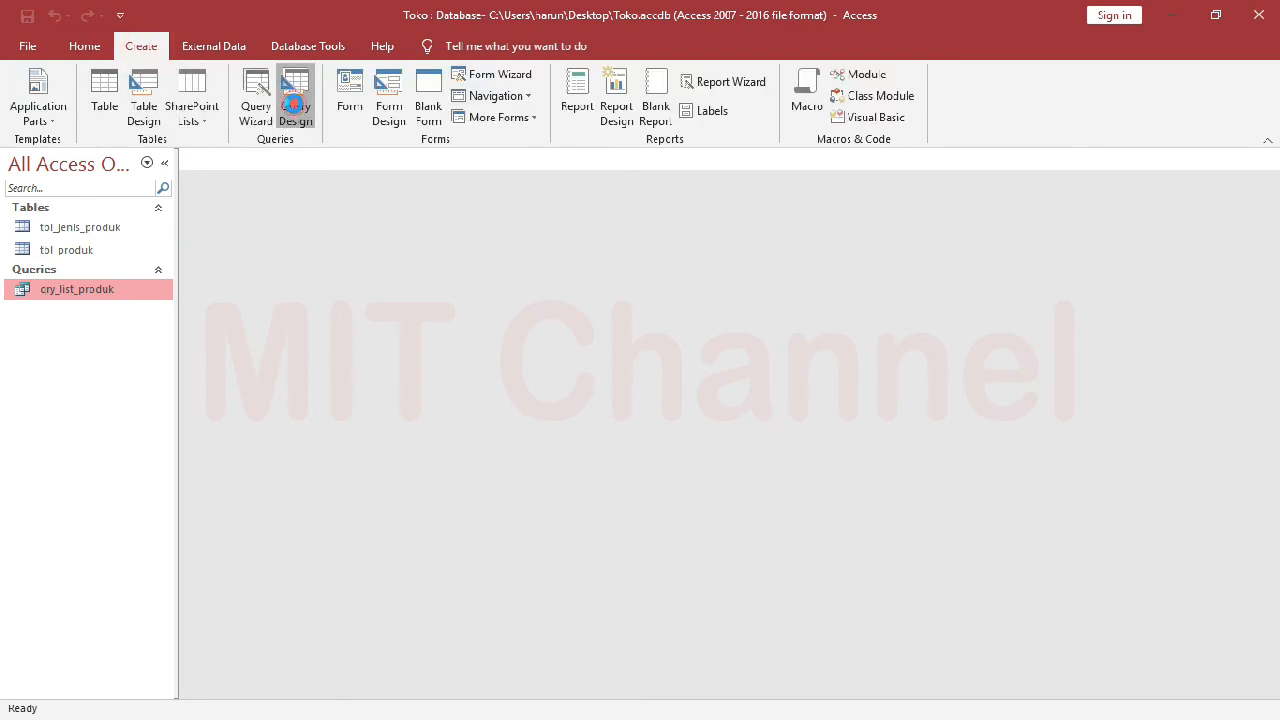
pyautogui.click(546, 320)
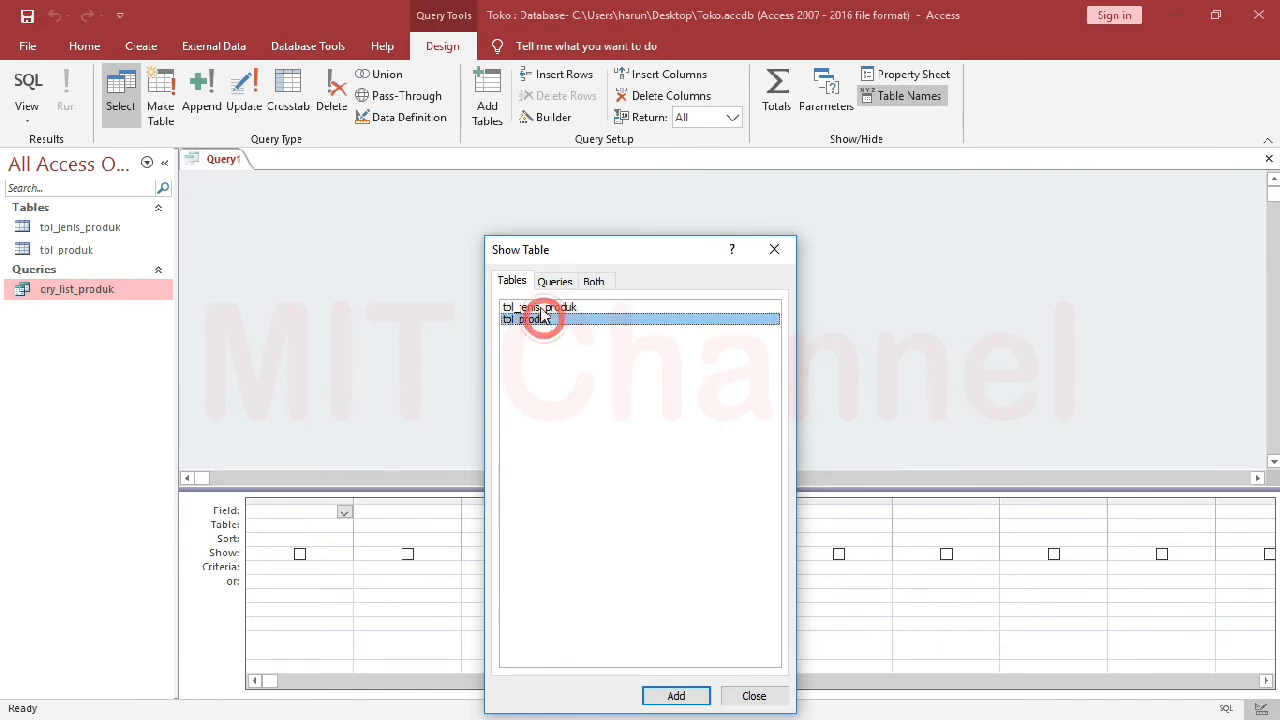
pyautogui.click(543, 307)
pyautogui.click(553, 281)
pyautogui.click(597, 283)
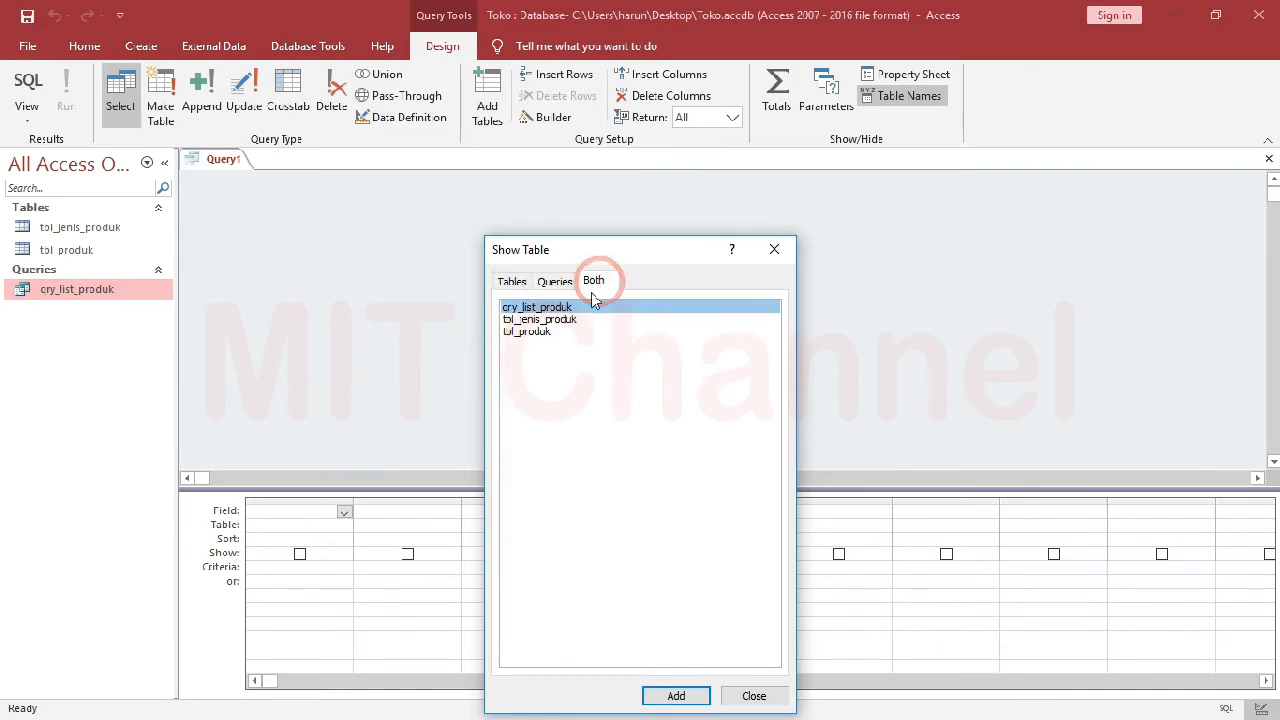
pyautogui.click(555, 282)
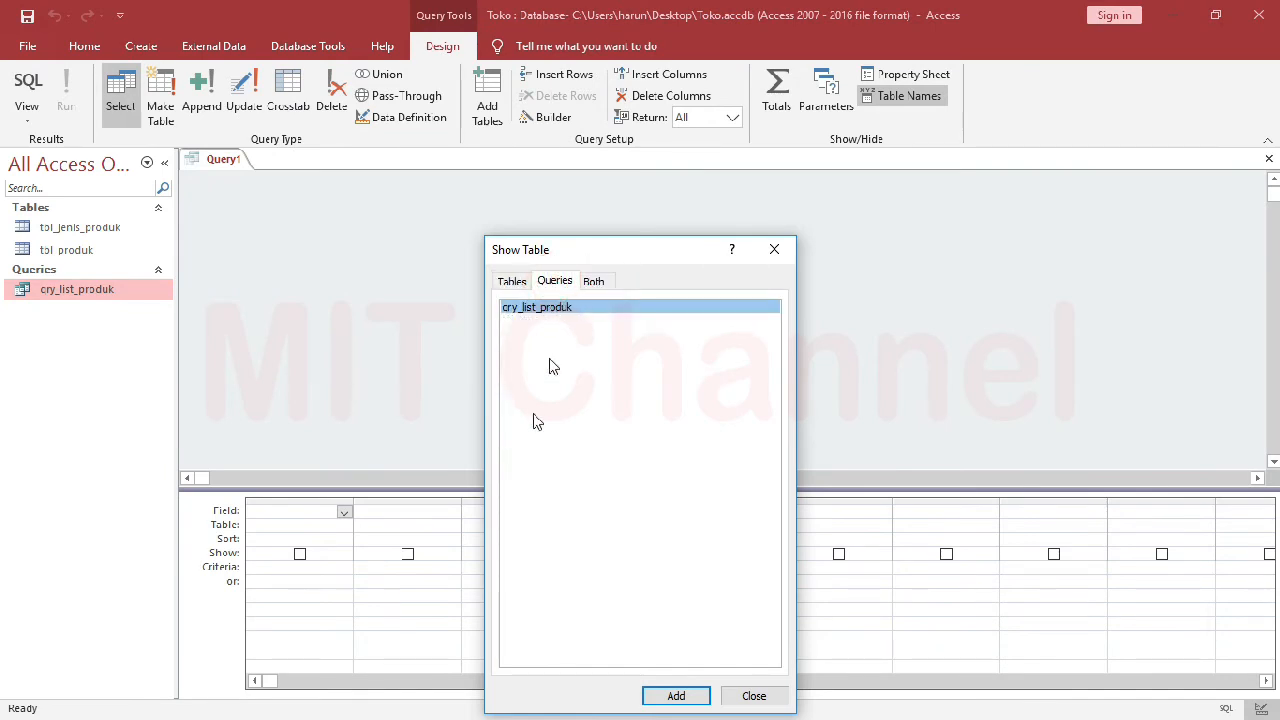
pyautogui.click(681, 696)
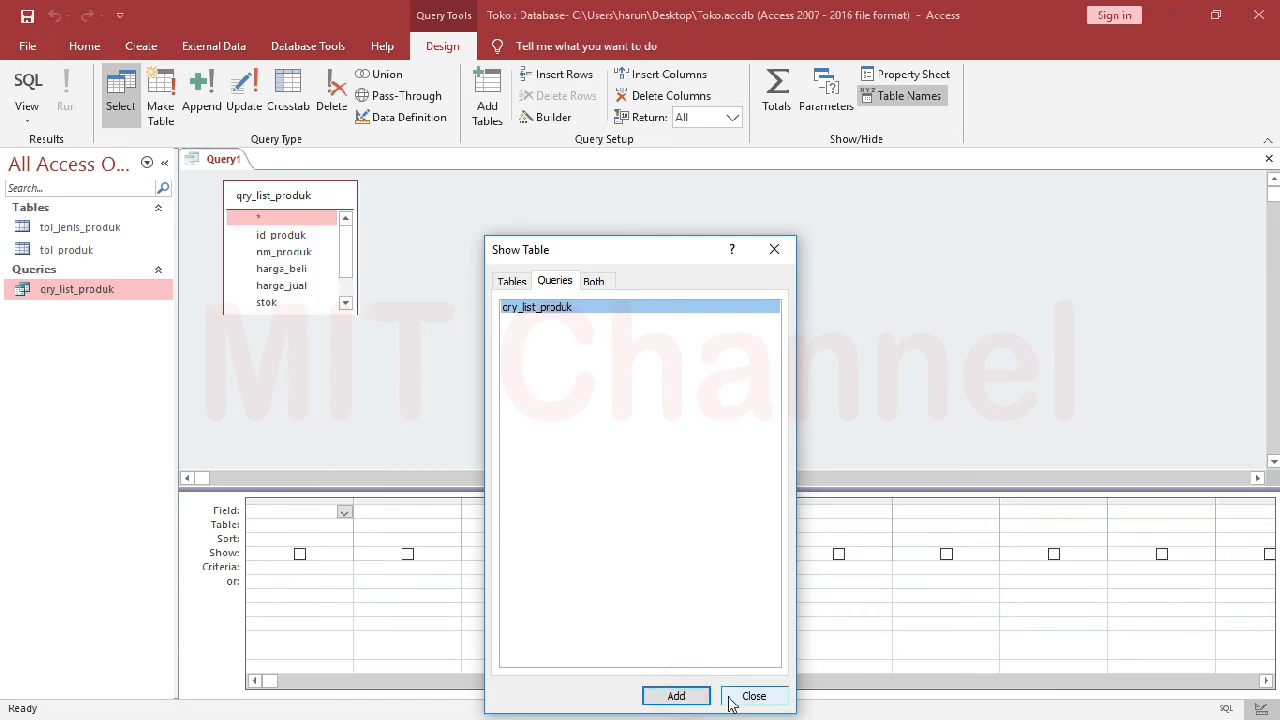
pyautogui.click(750, 696)
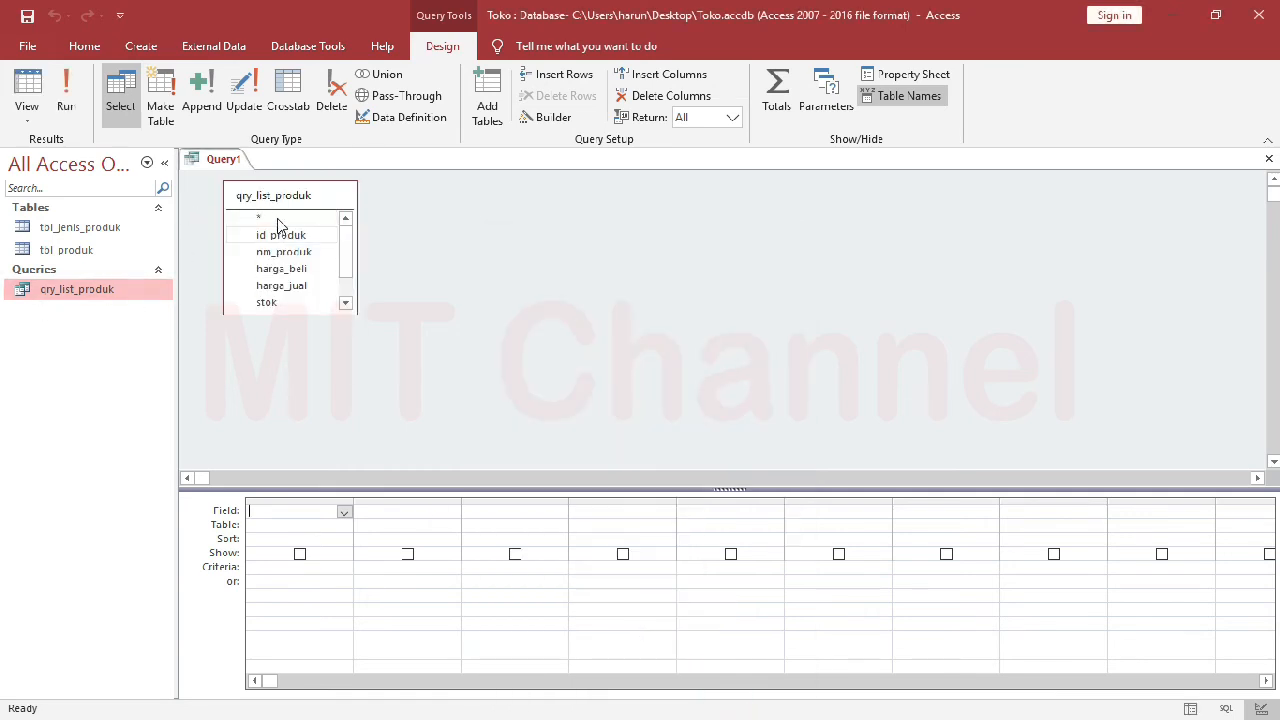
# Turn on Totals for the new query and add id_jenis_produk and nm_jenis_produk as Group By fields.
pyautogui.click(780, 95)
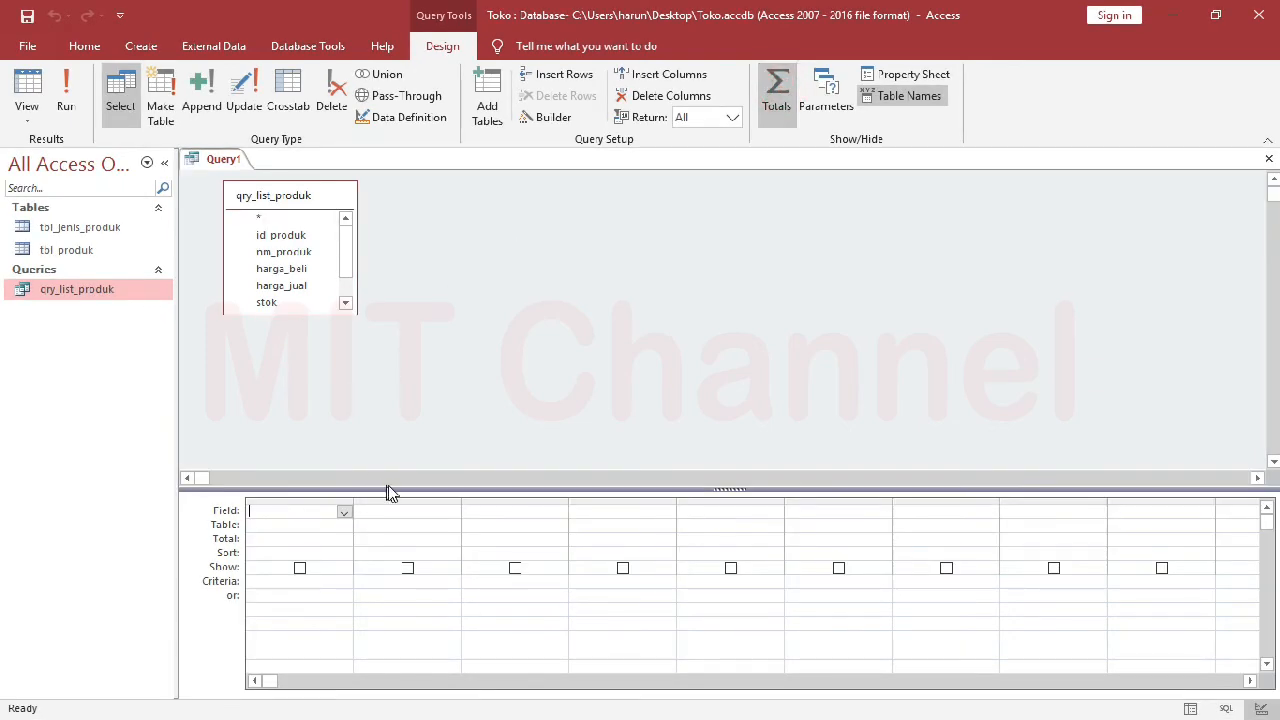
pyautogui.moveTo(393, 486); pyautogui.dragTo(390, 392)
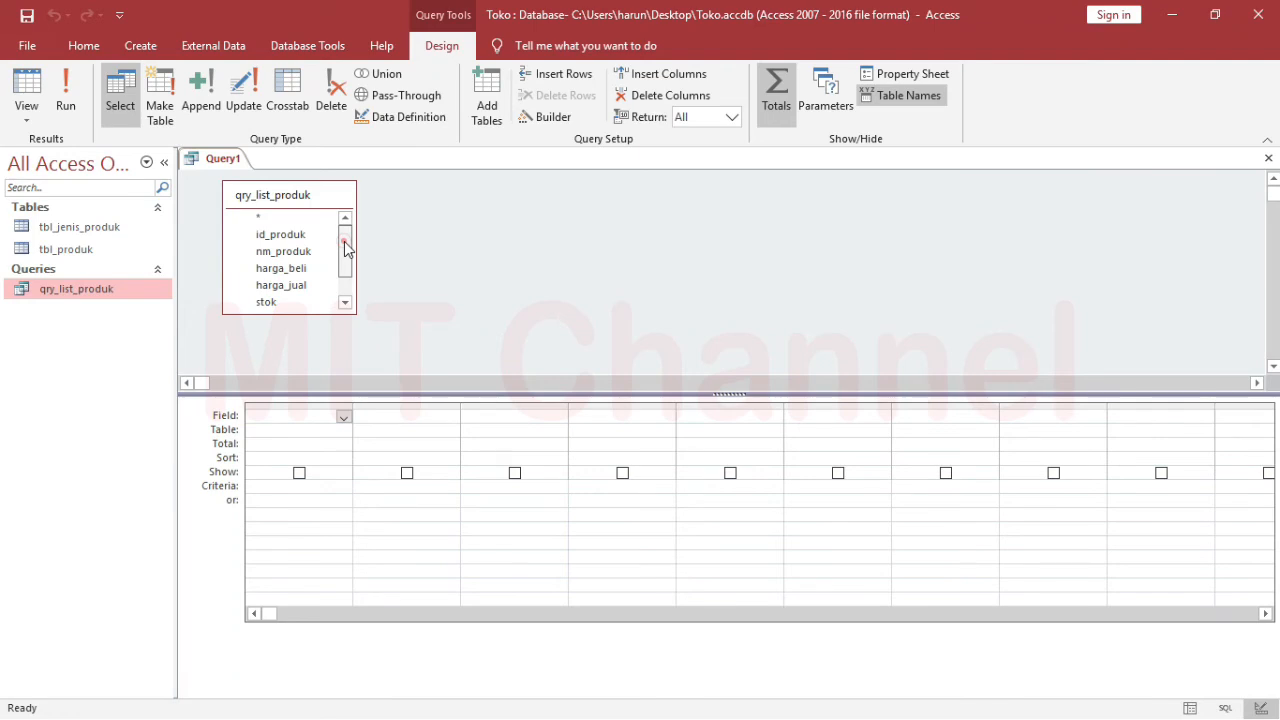
pyautogui.moveTo(345, 248); pyautogui.dragTo(323, 288)
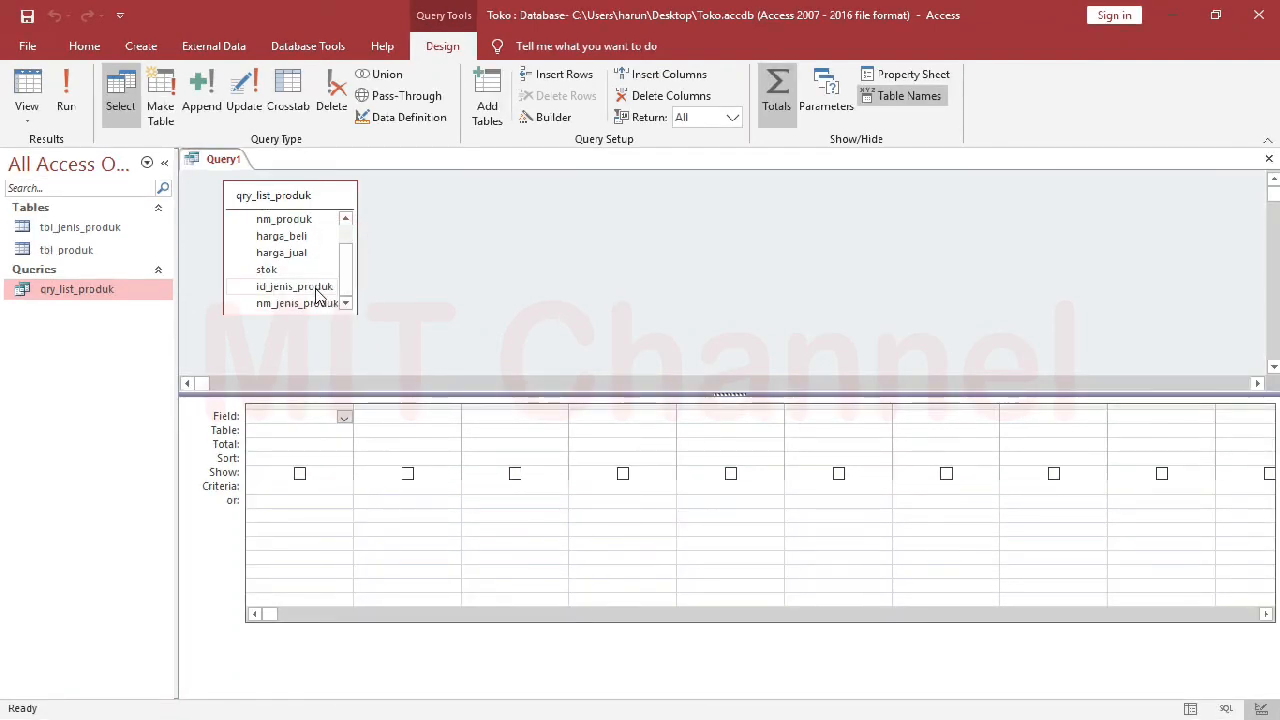
pyautogui.doubleClick(317, 291)
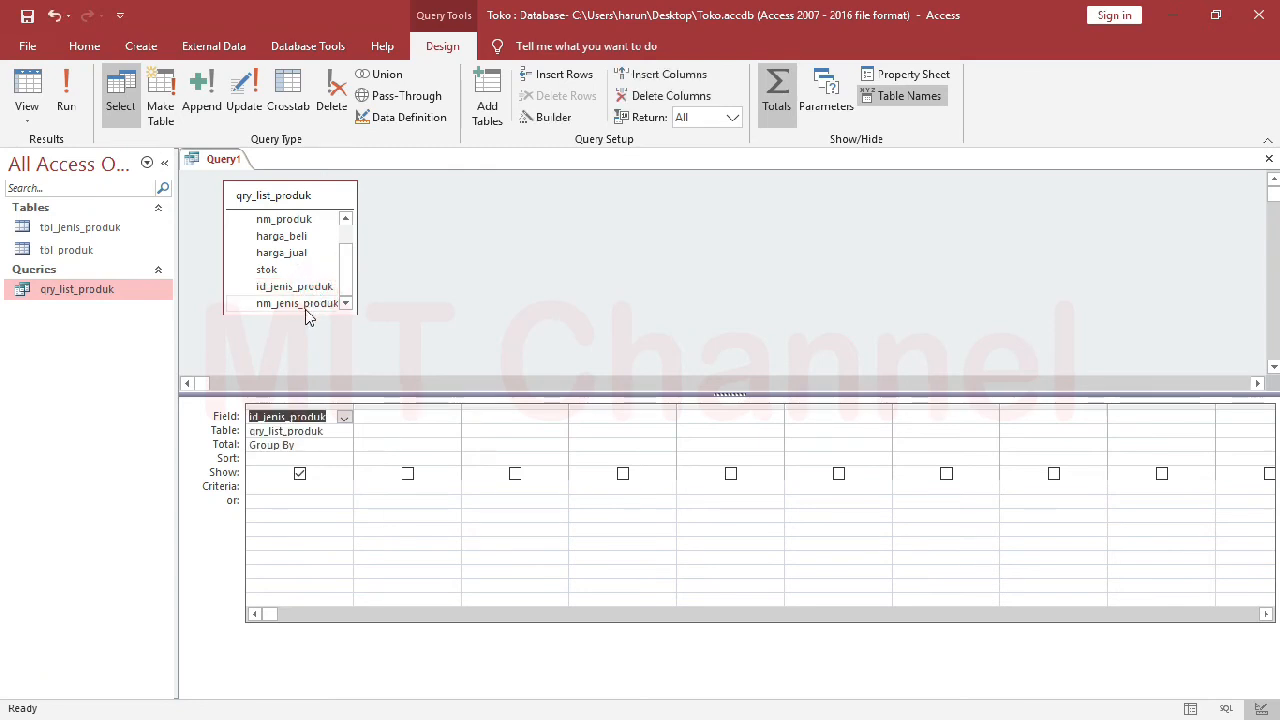
pyautogui.doubleClick(306, 304)
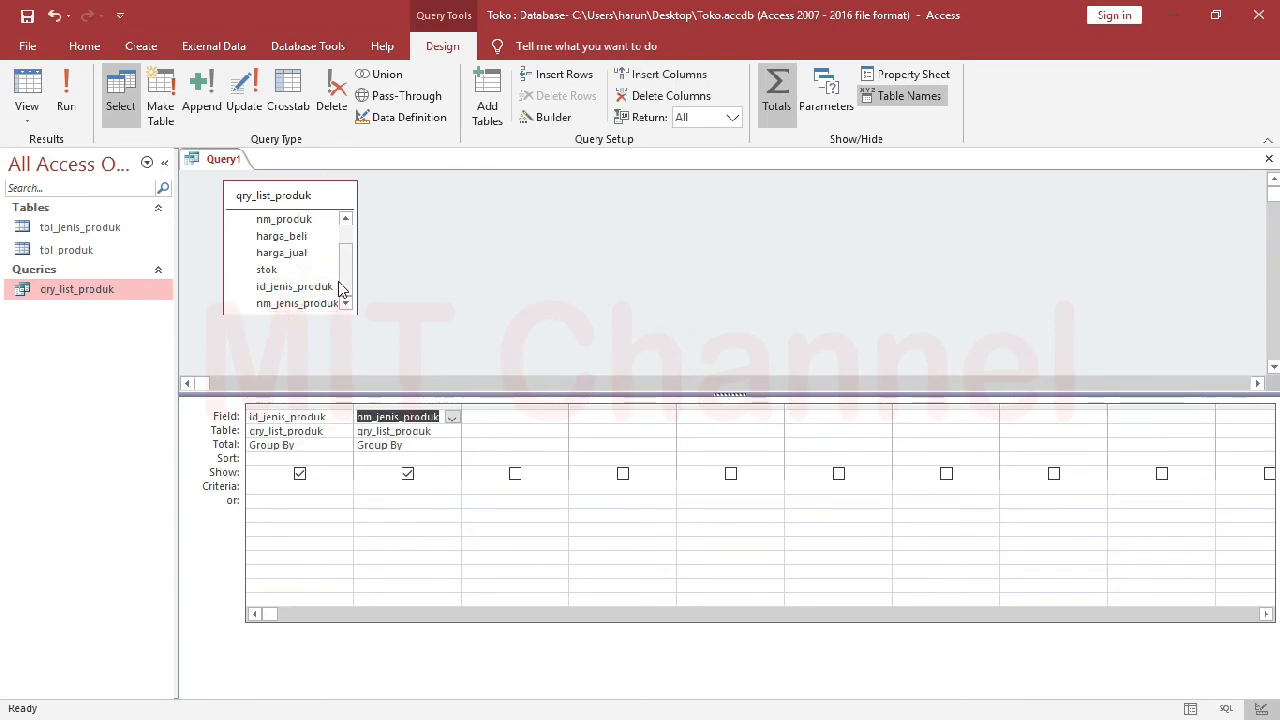
# Add the id_produk field to the query and set its Total to Count.
pyautogui.moveTo(340, 289); pyautogui.dragTo(340, 270)
pyautogui.doubleClick(320, 236)
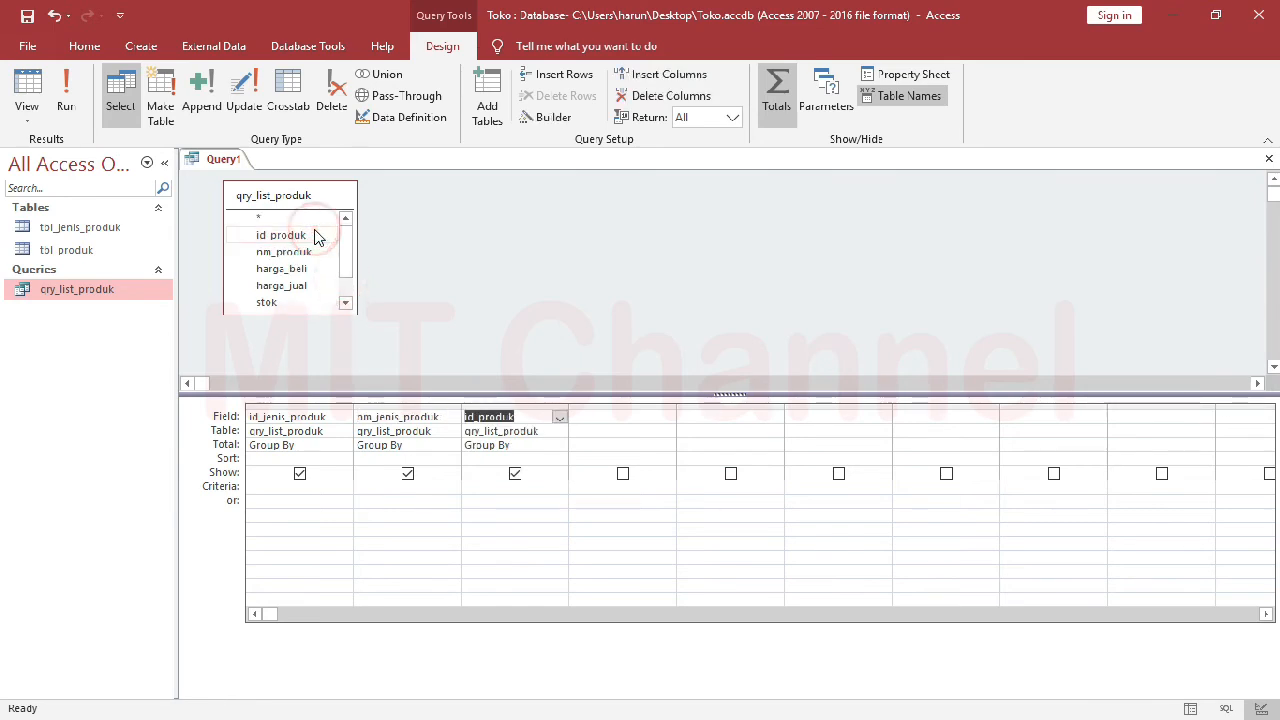
pyautogui.click(523, 444)
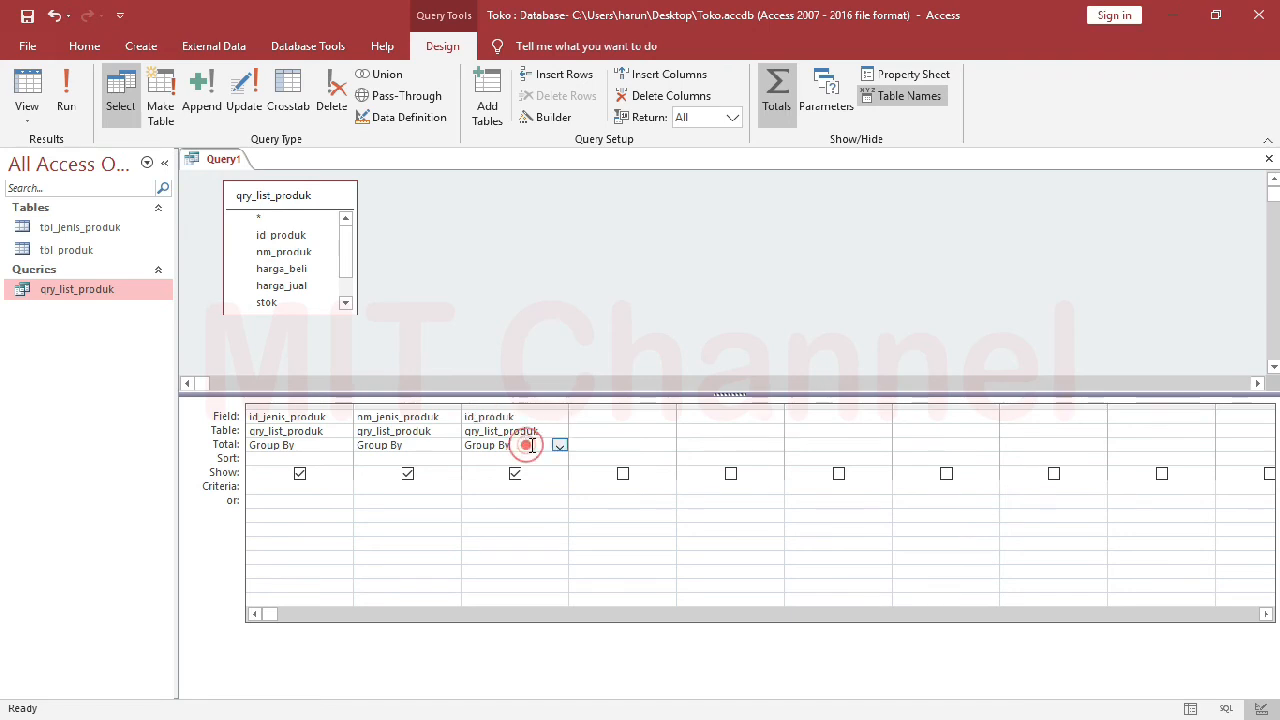
pyautogui.click(559, 446)
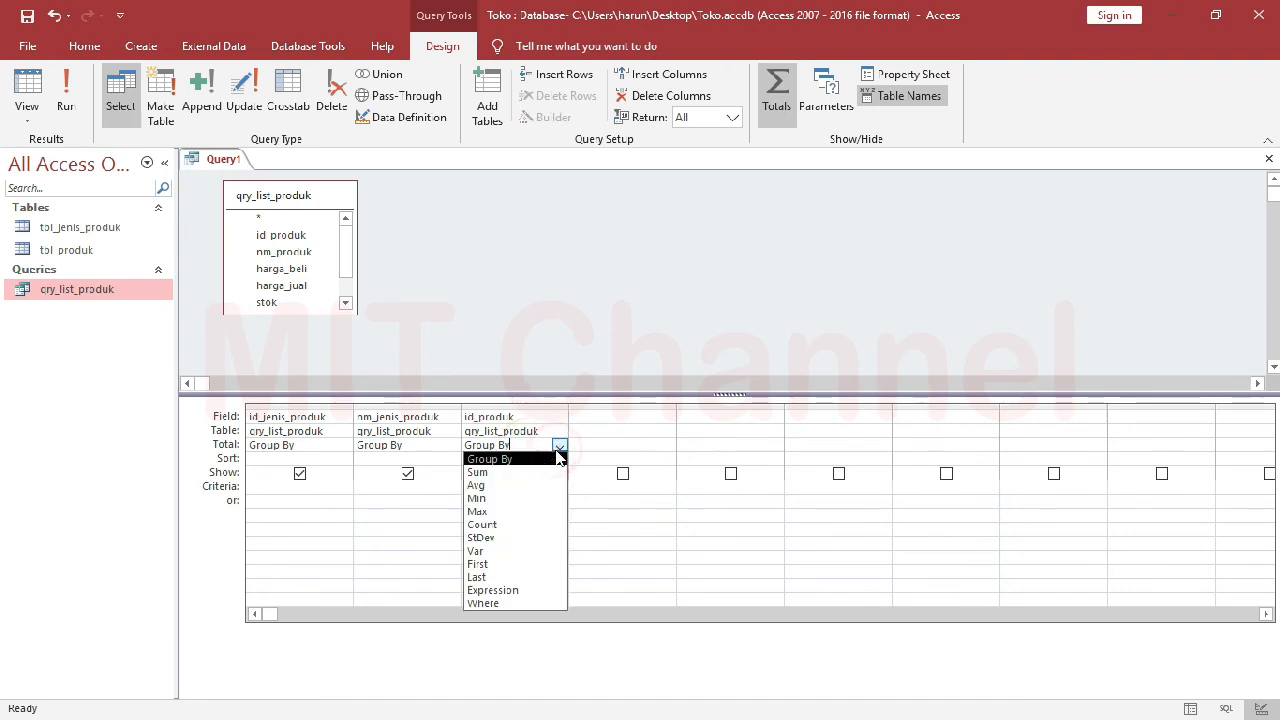
pyautogui.click(517, 524)
pyautogui.click(533, 419)
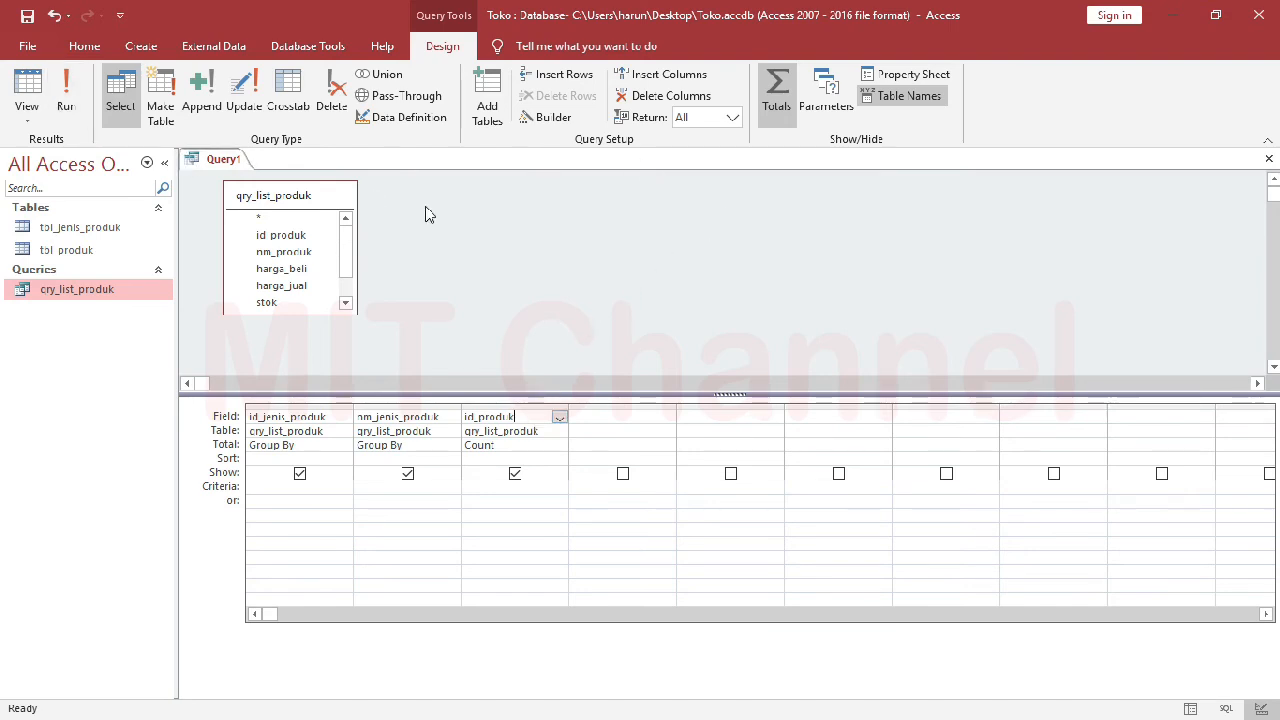
# Show the new query in Datasheet view, widen the count column, and examine the product count for each product type.
pyautogui.rightClick(214, 166)
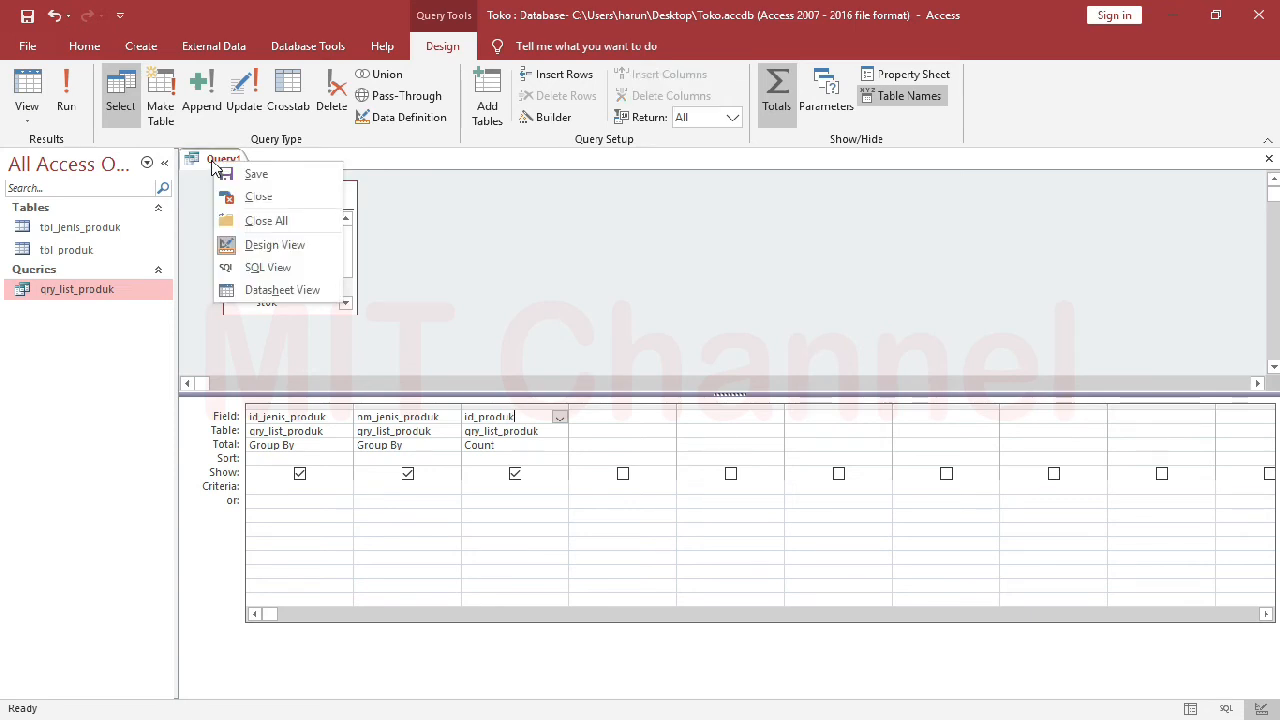
pyautogui.click(239, 292)
pyautogui.click(337, 205)
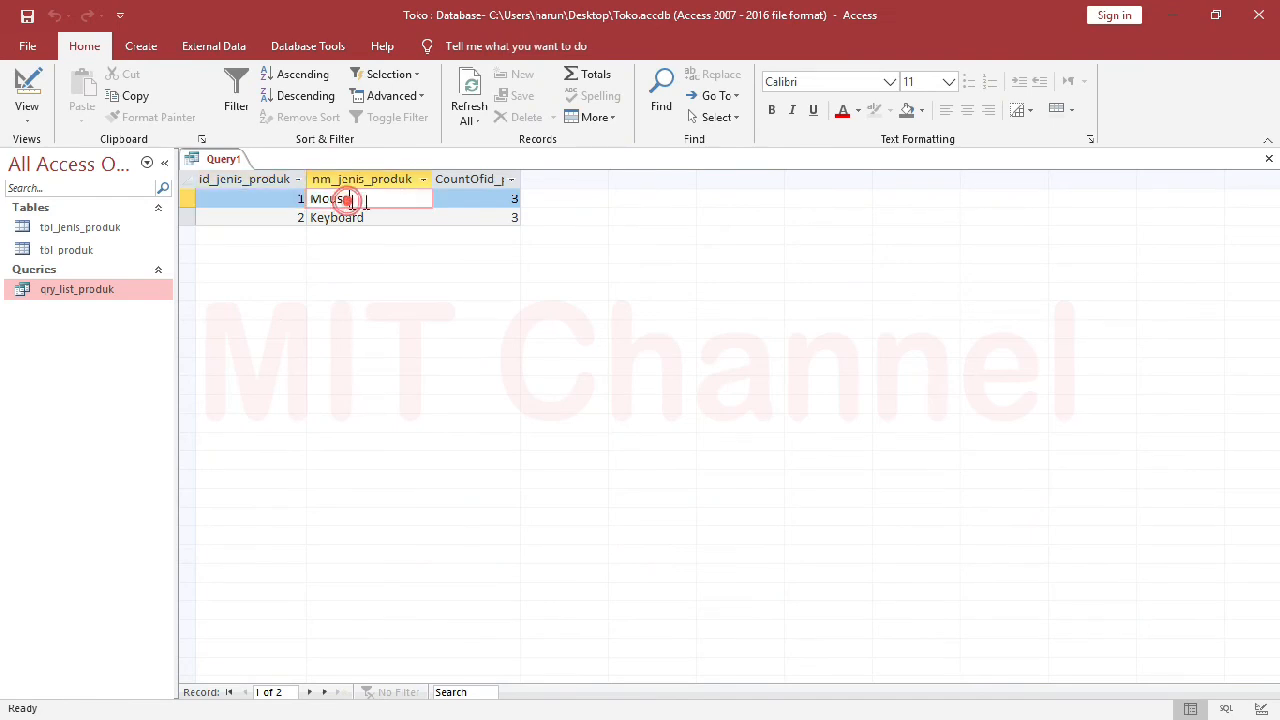
pyautogui.click(508, 198)
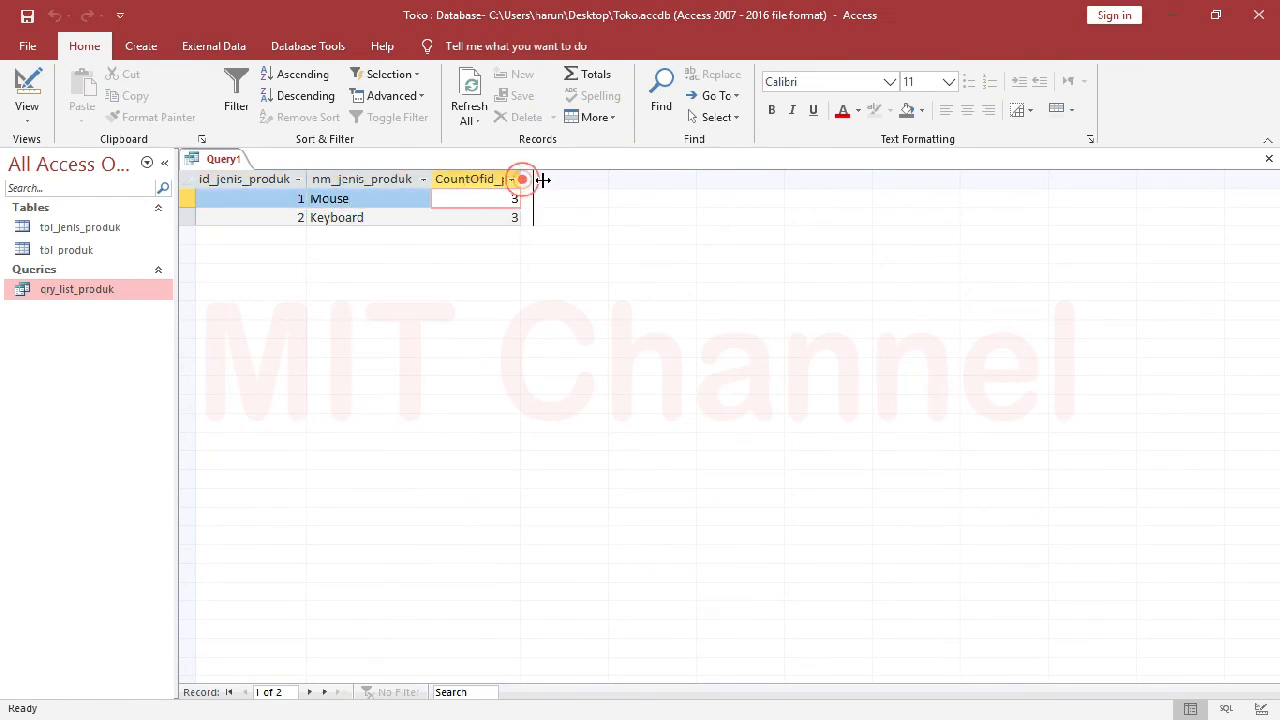
pyautogui.doubleClick(520, 179)
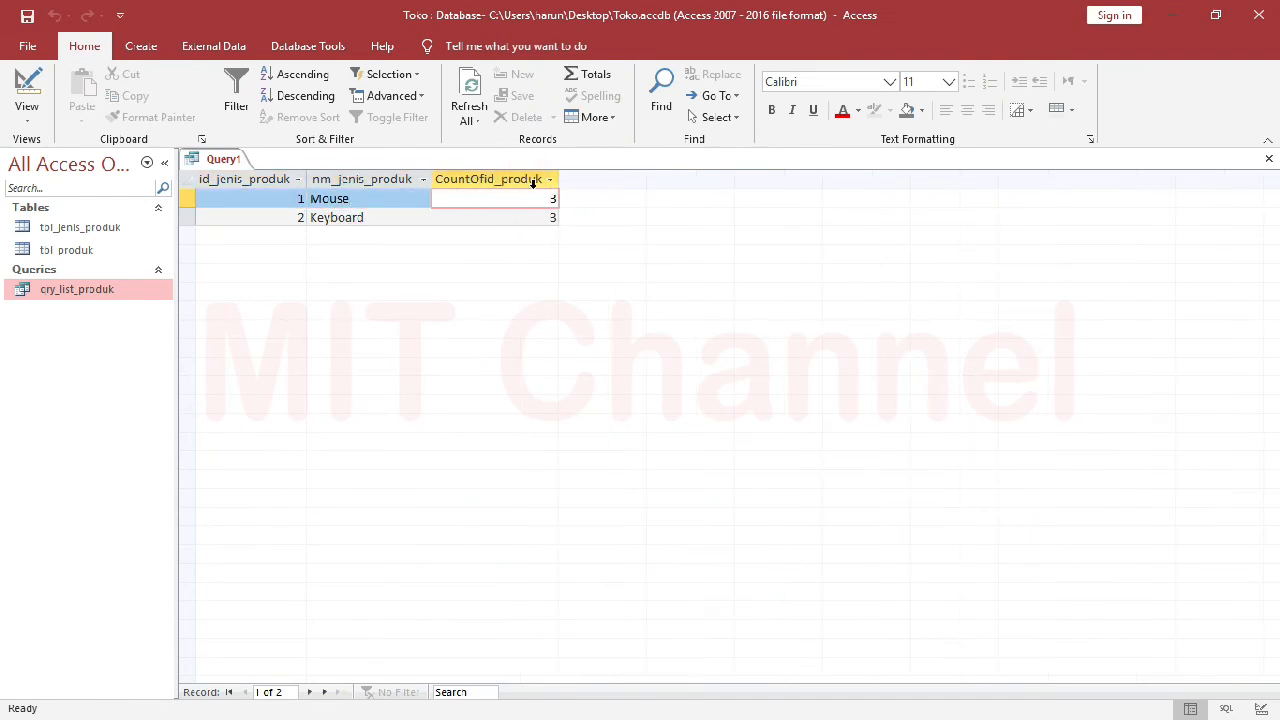
pyautogui.click(360, 206)
pyautogui.click(363, 214)
pyautogui.click(493, 209)
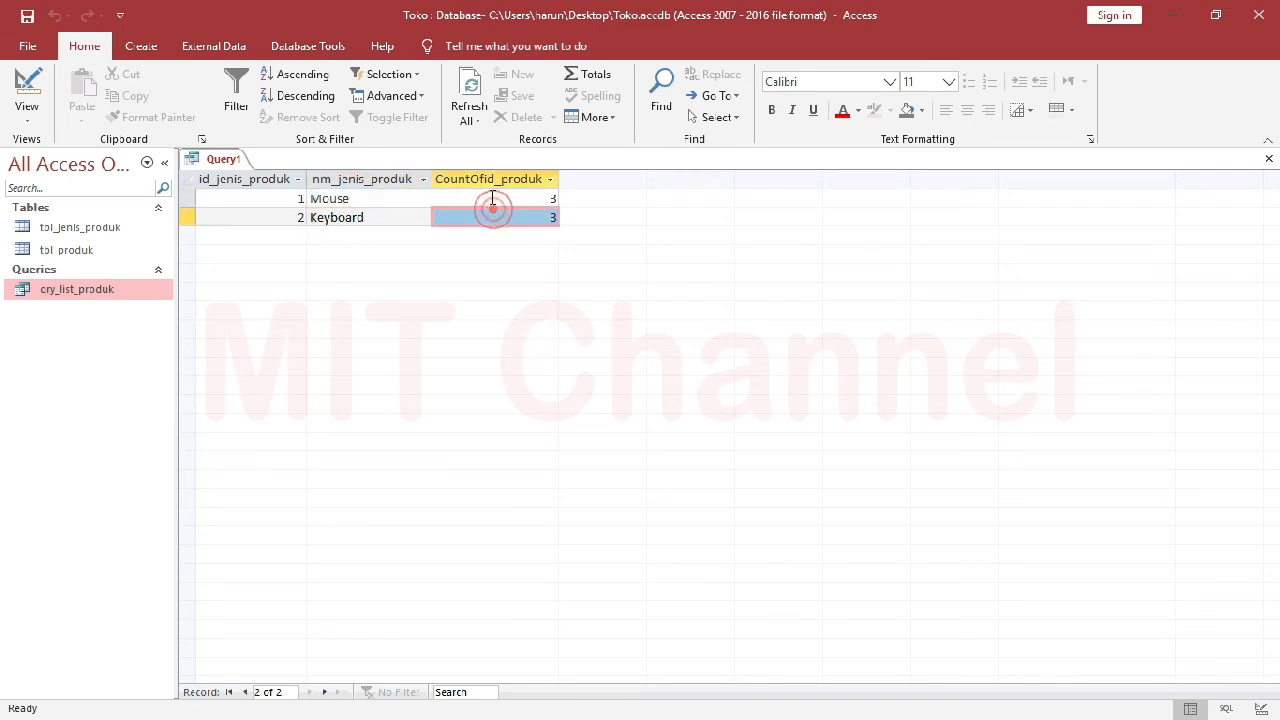
pyautogui.click(493, 198)
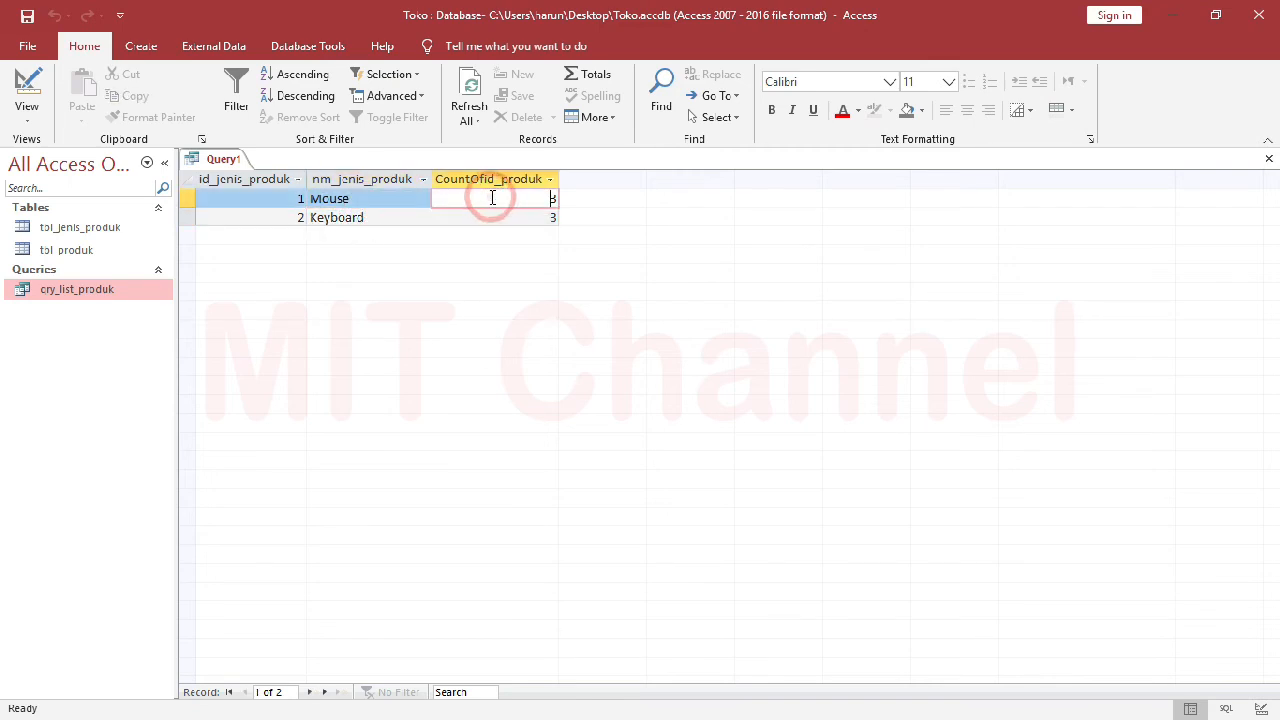
# In Design view, give the counted id_produk field the alias jumlah_produk and widen its column to show the full expression.
pyautogui.rightClick(208, 163)
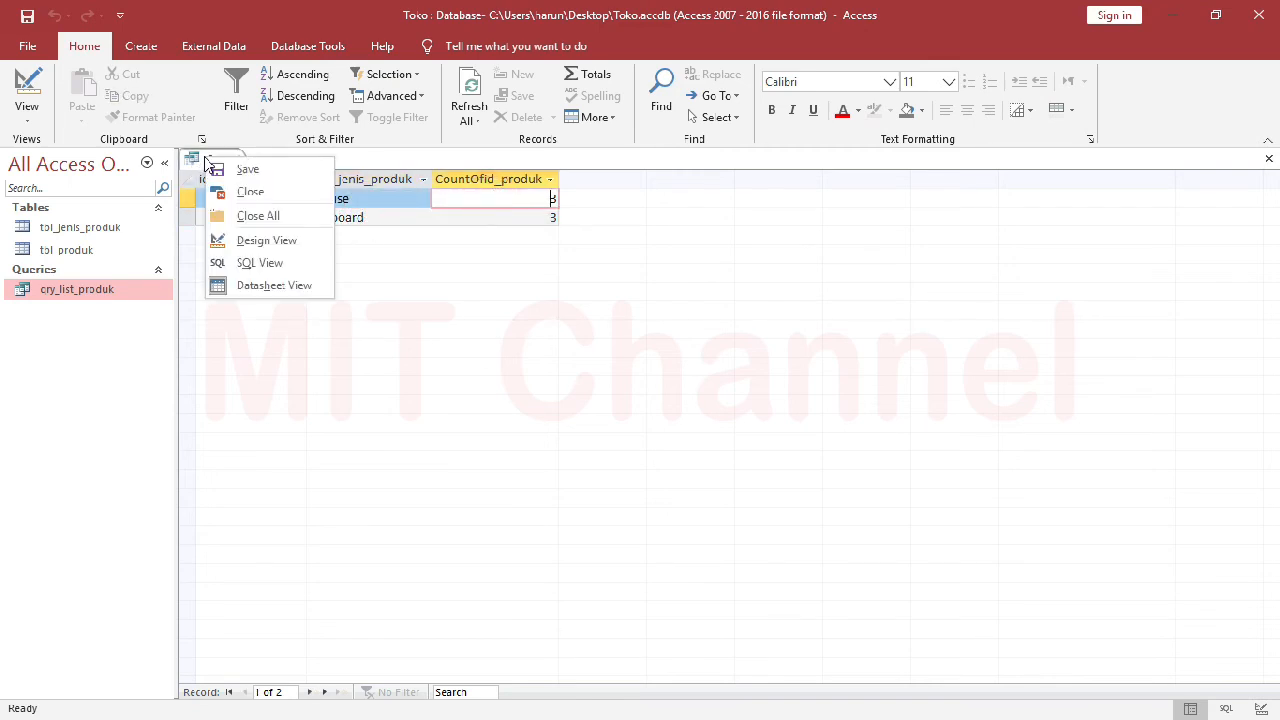
pyautogui.click(247, 243)
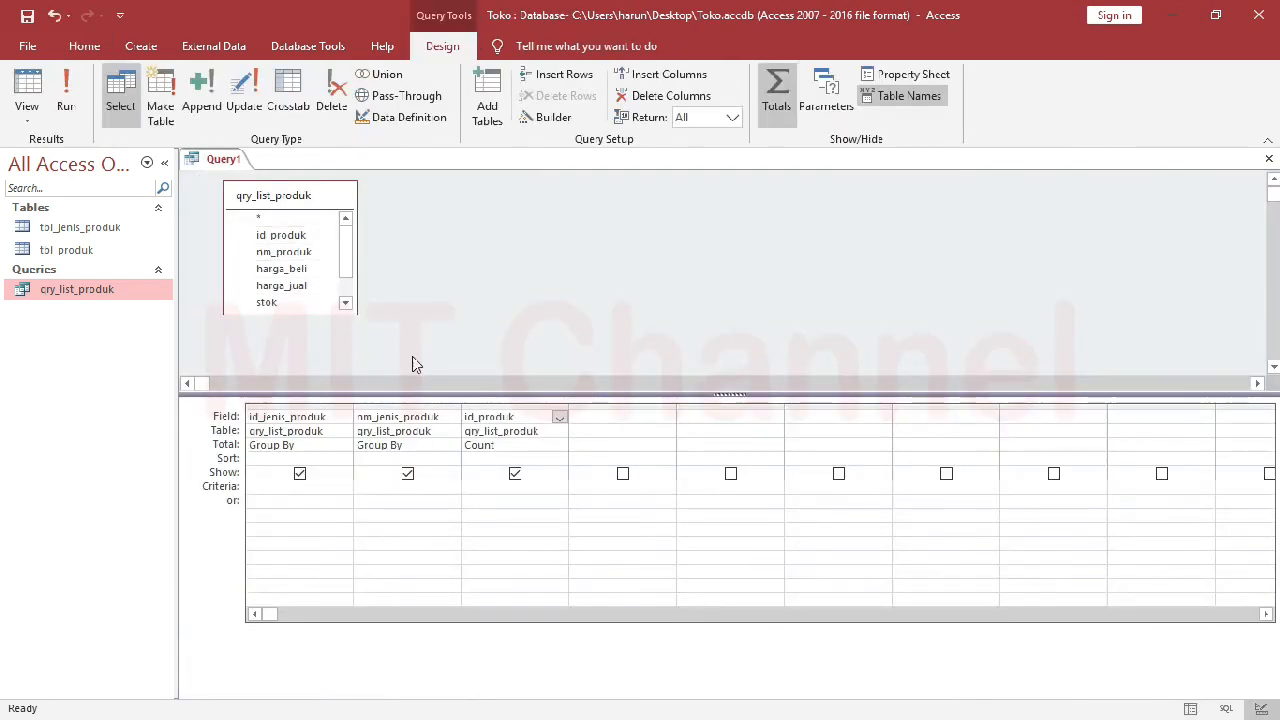
pyautogui.click(473, 418)
pyautogui.write('jumlah_produk')
pyautogui.press('Down')
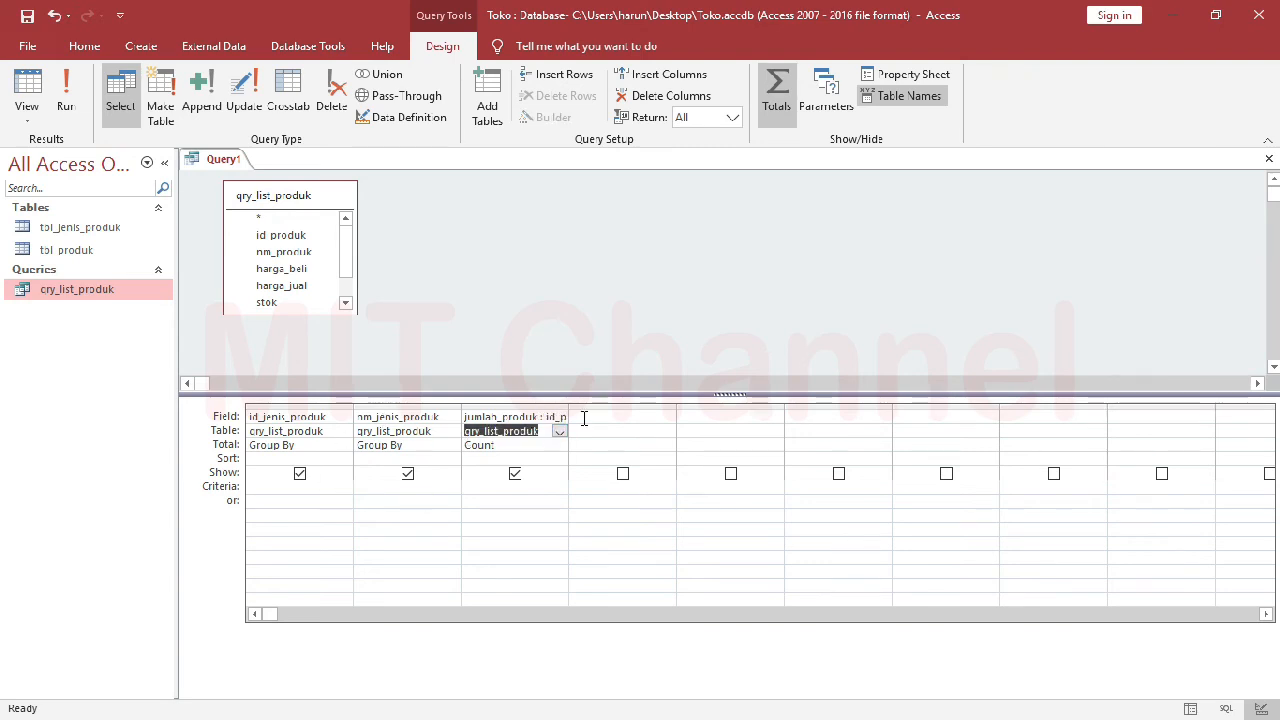
pyautogui.moveTo(569, 408); pyautogui.dragTo(659, 415)
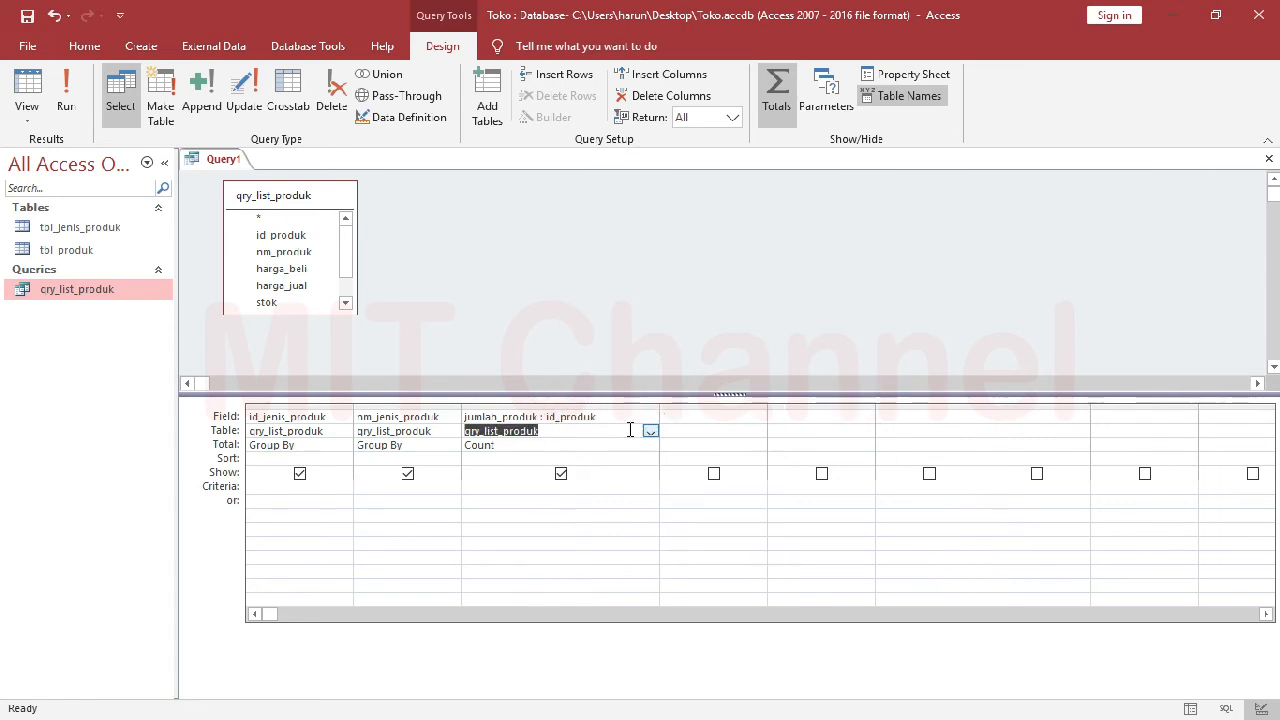
# Display the query in Datasheet view and widen the jumlah_produk column to show its full heading.
pyautogui.rightClick(225, 161)
pyautogui.click(278, 290)
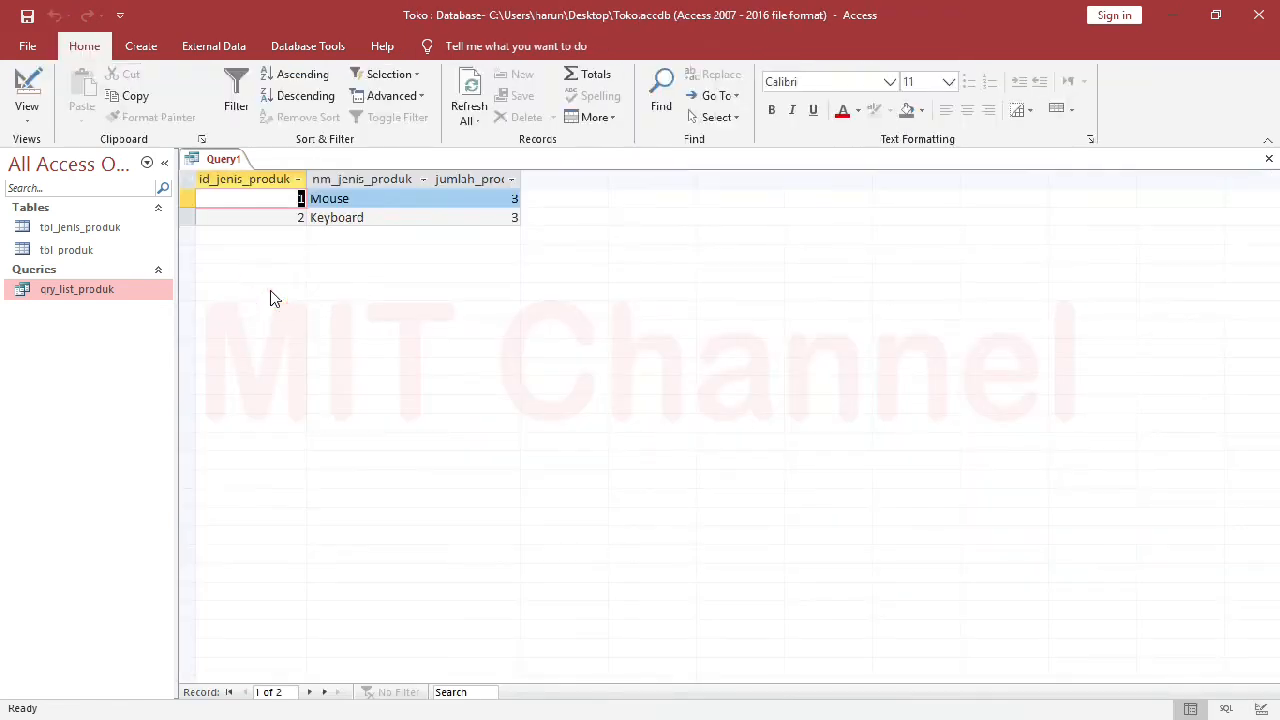
pyautogui.moveTo(520, 182); pyautogui.dragTo(605, 180)
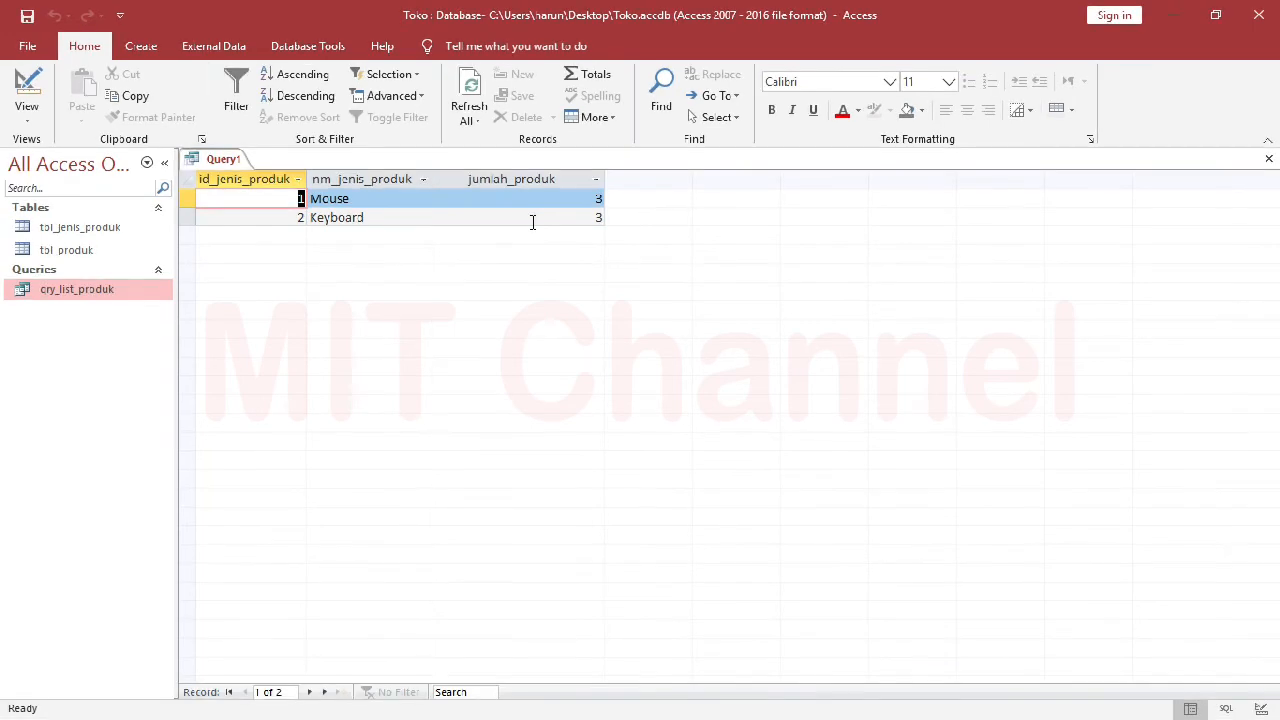
# In Design view, add the stok field to the query and set its Total to Sum.
pyautogui.rightClick(214, 160)
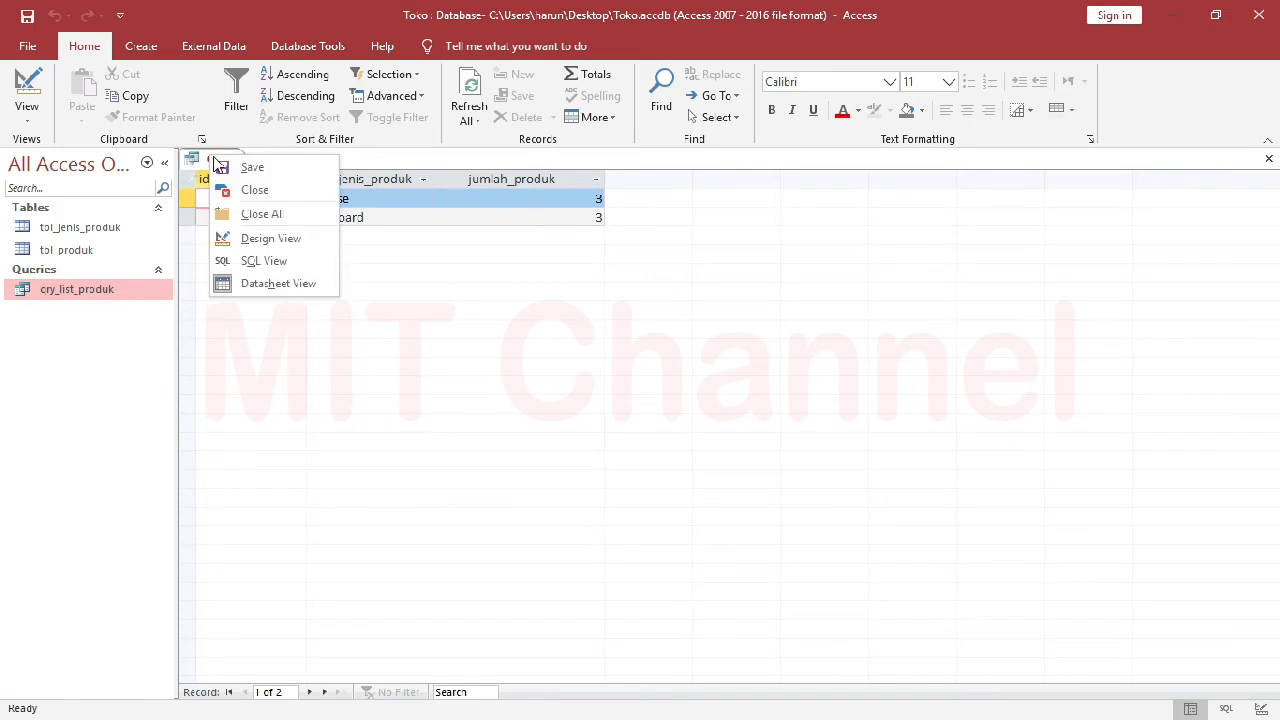
pyautogui.click(264, 239)
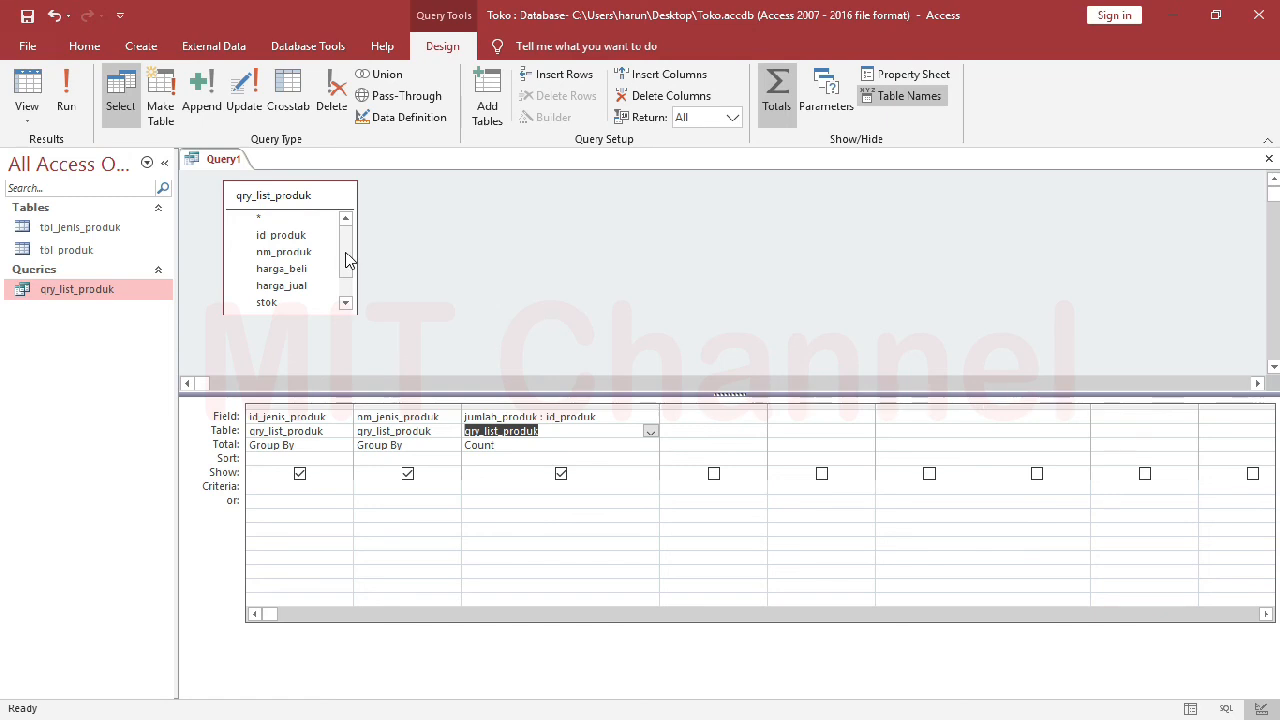
pyautogui.scroll(-2, 348, 260)
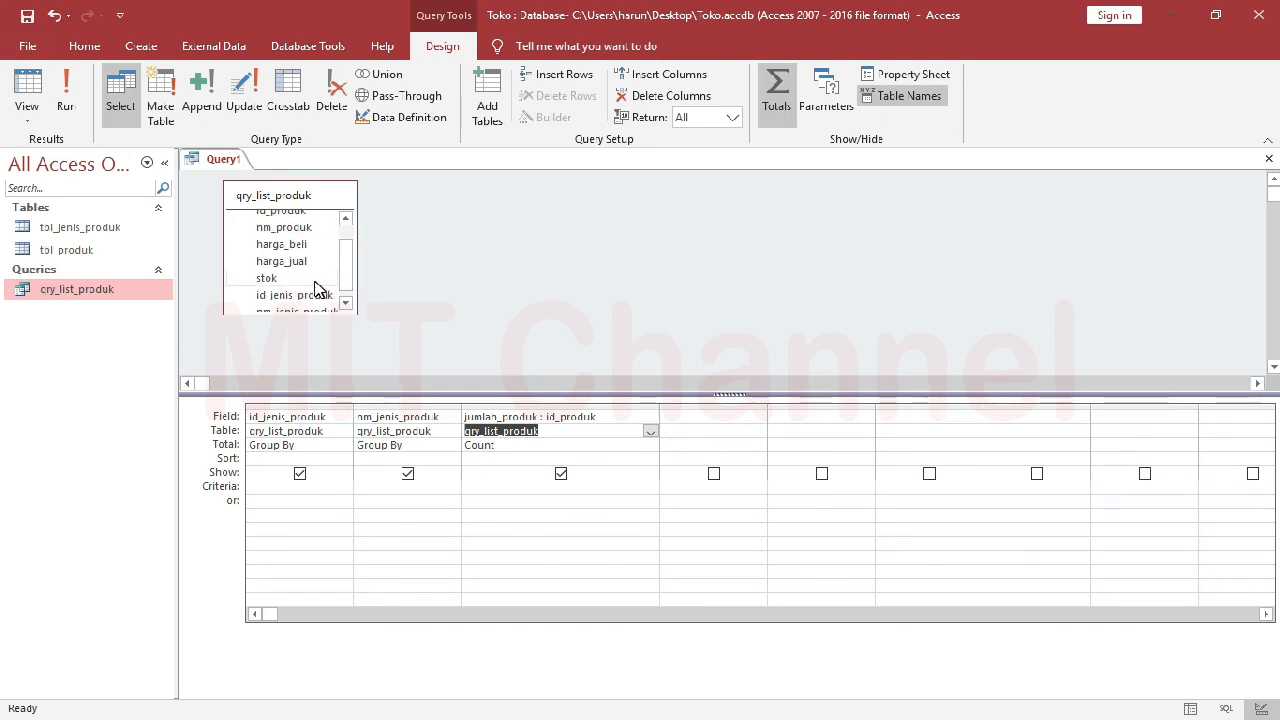
pyautogui.doubleClick(312, 281)
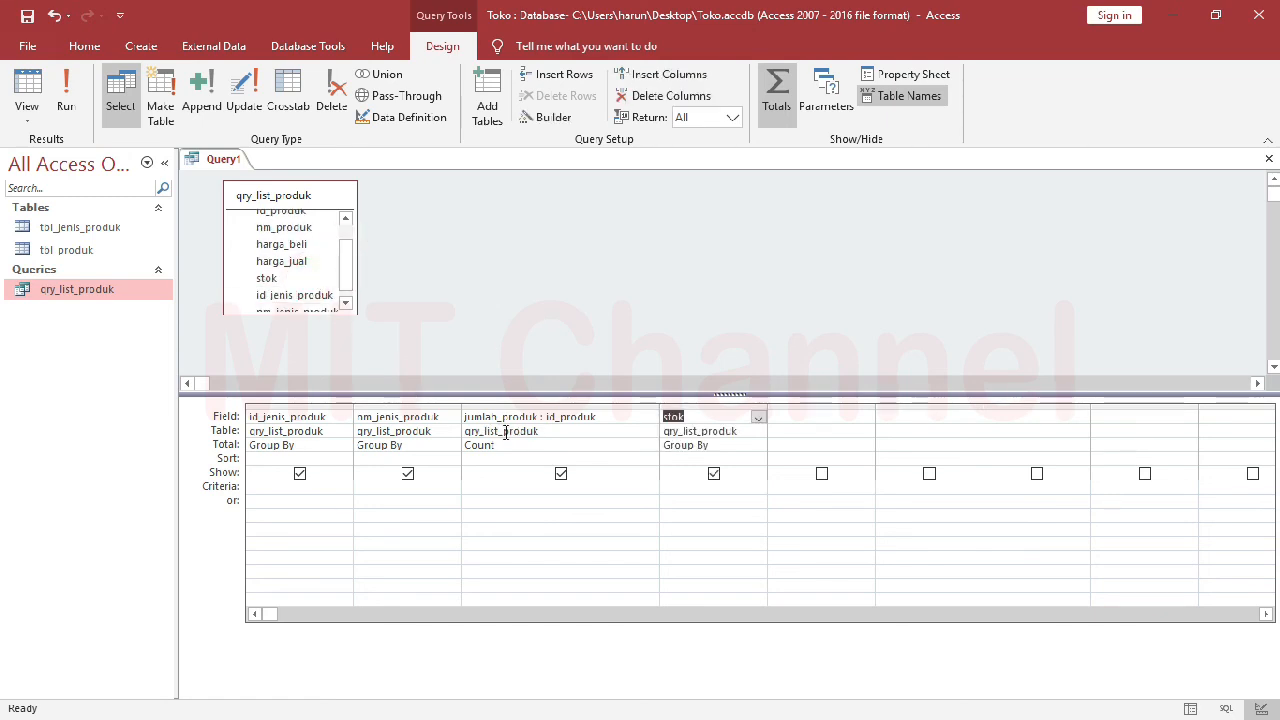
pyautogui.click(759, 446)
pyautogui.click(712, 472)
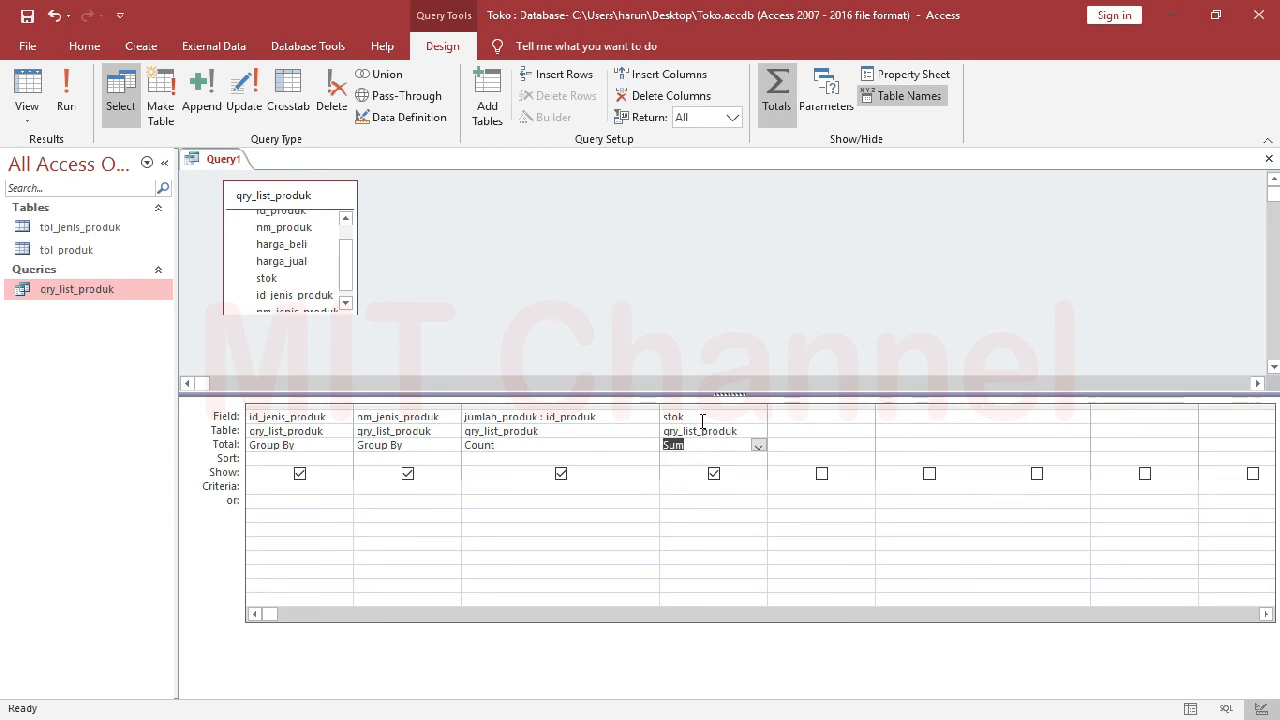
# Give the summed stok field the alias jumlah_stok.
pyautogui.click(700, 420)
pyautogui.click(700, 420)
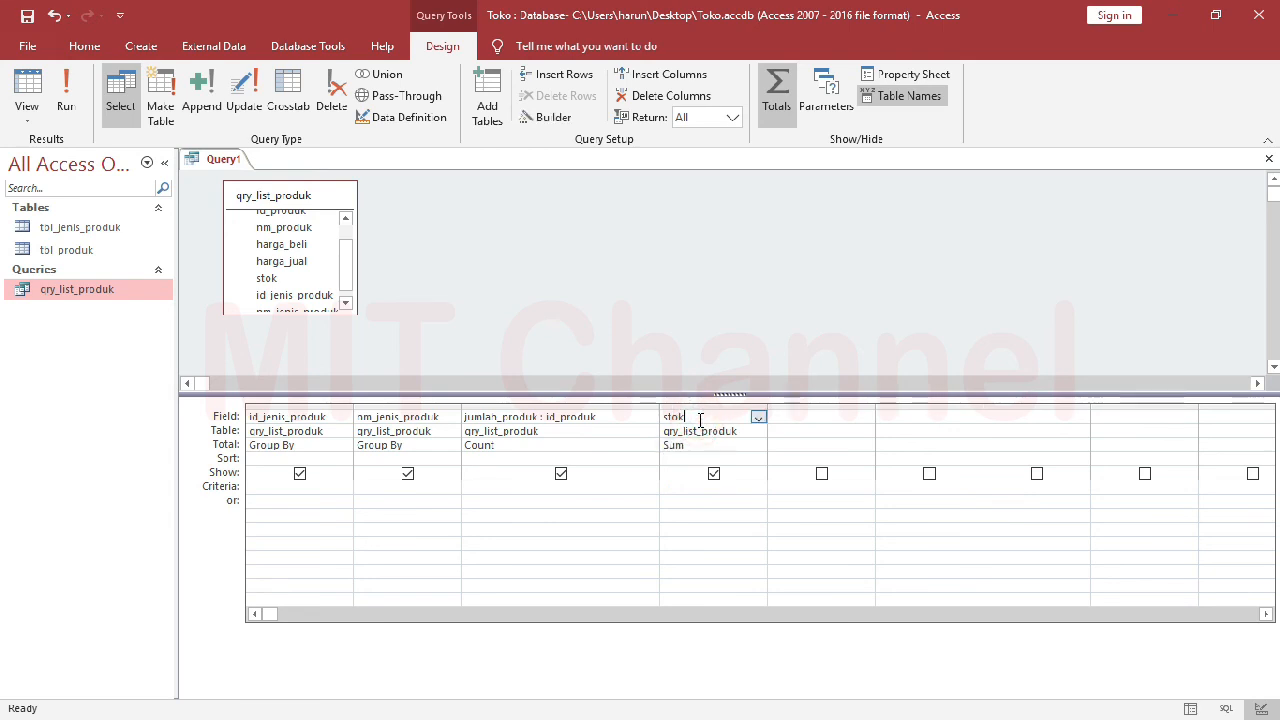
pyautogui.press('Home')
pyautogui.write('jumlah_Stok:')
pyautogui.press('Down')
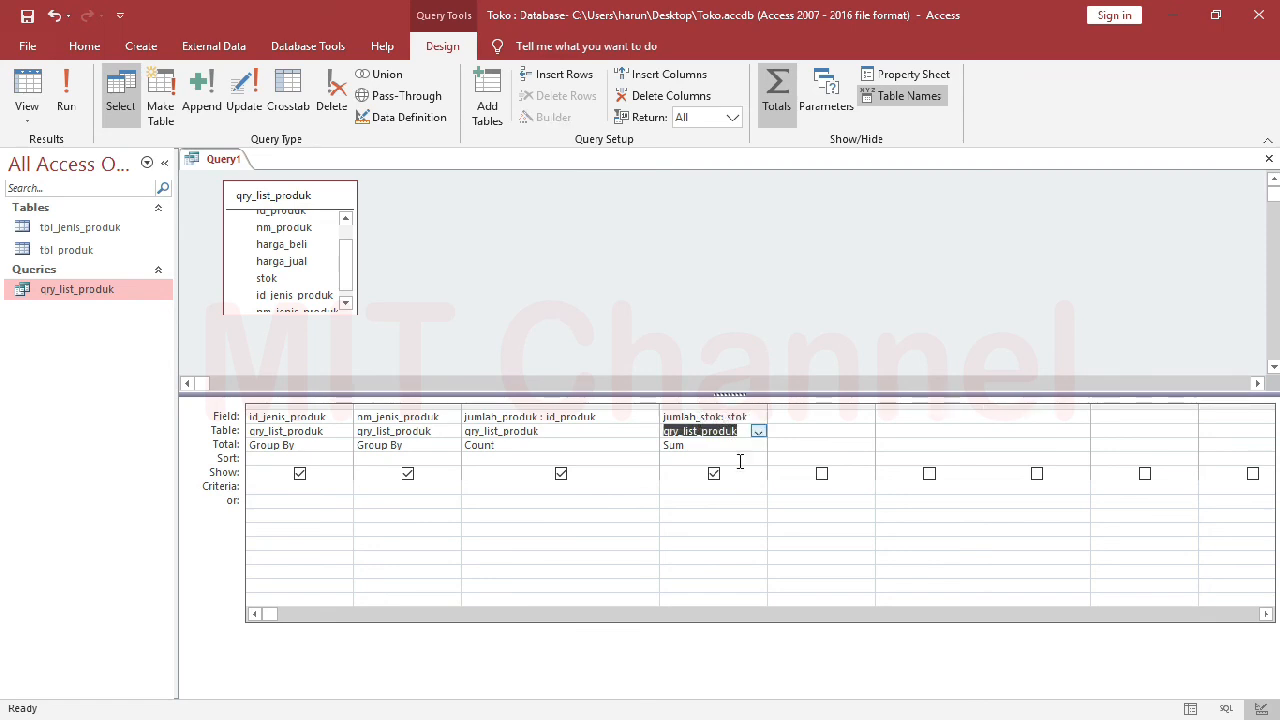
# Show the query in Datasheet view and widen the jumlah_stok column to fit its full heading.
pyautogui.rightClick(214, 162)
pyautogui.click(260, 290)
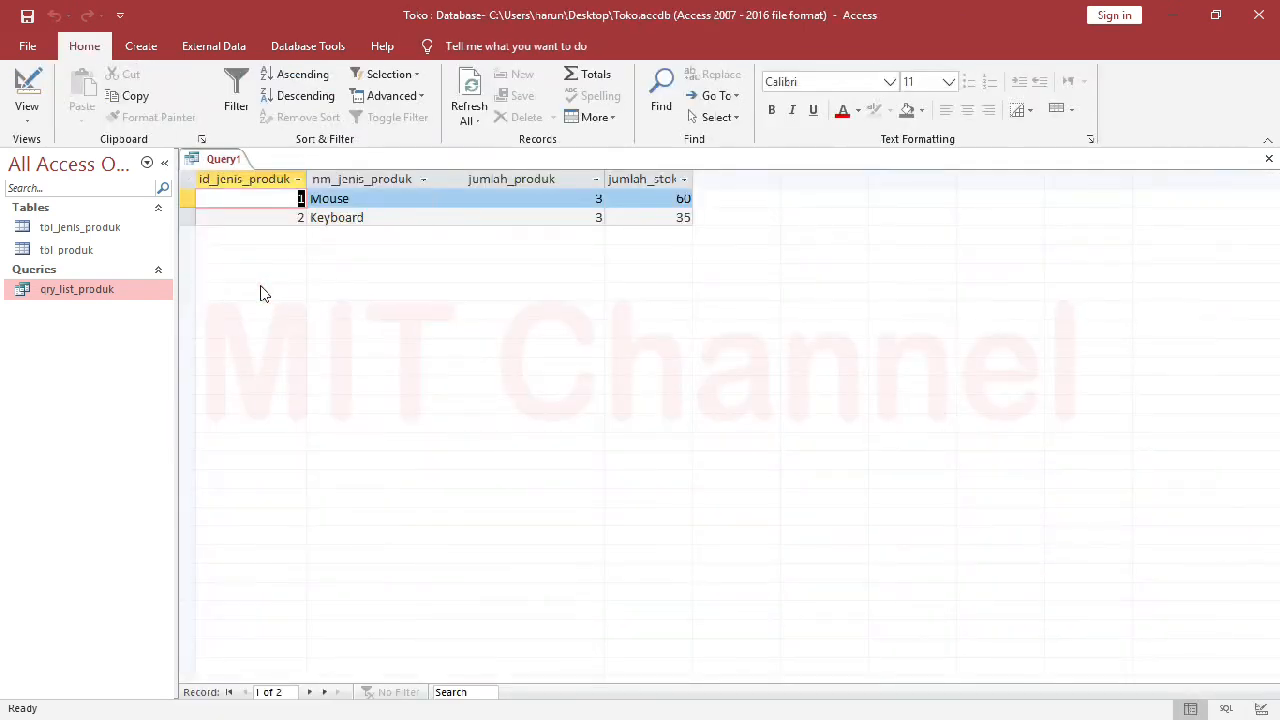
pyautogui.moveTo(693, 179); pyautogui.dragTo(741, 178)
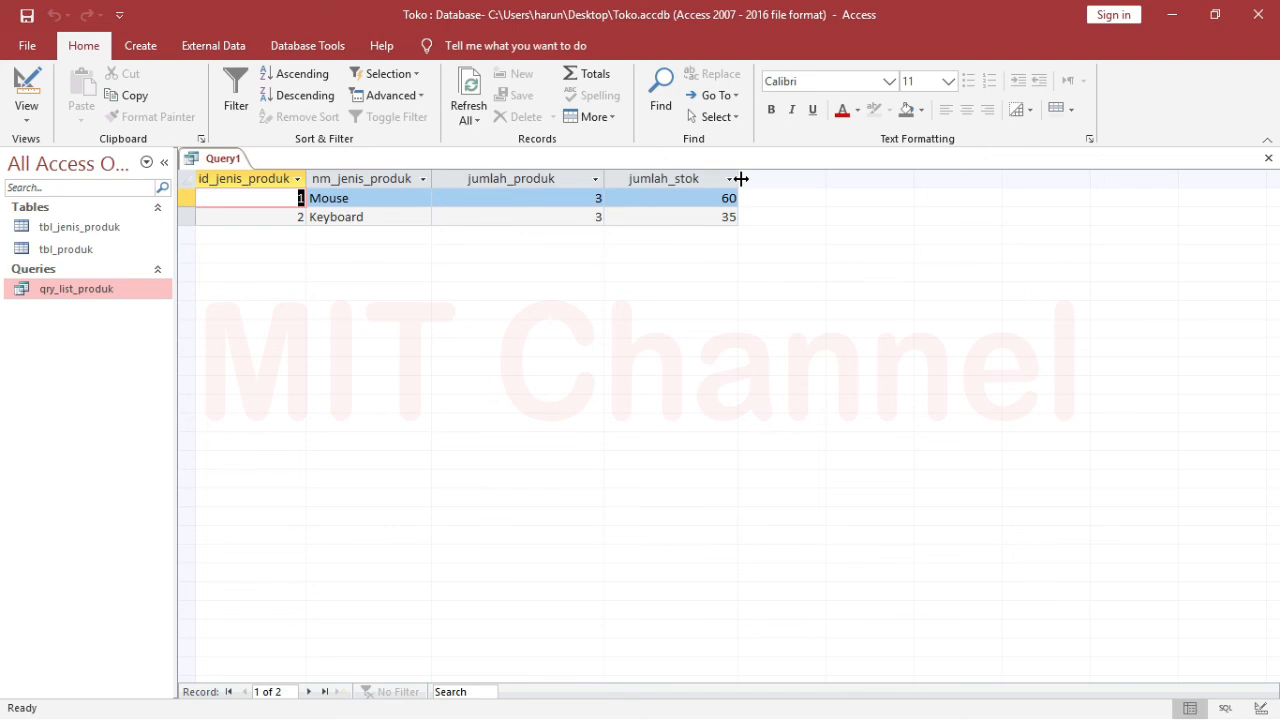
# Return to Design view, add the harga_beli field after jumlah_stok, and set its Total to Min.
pyautogui.rightClick(221, 161)
pyautogui.click(266, 244)
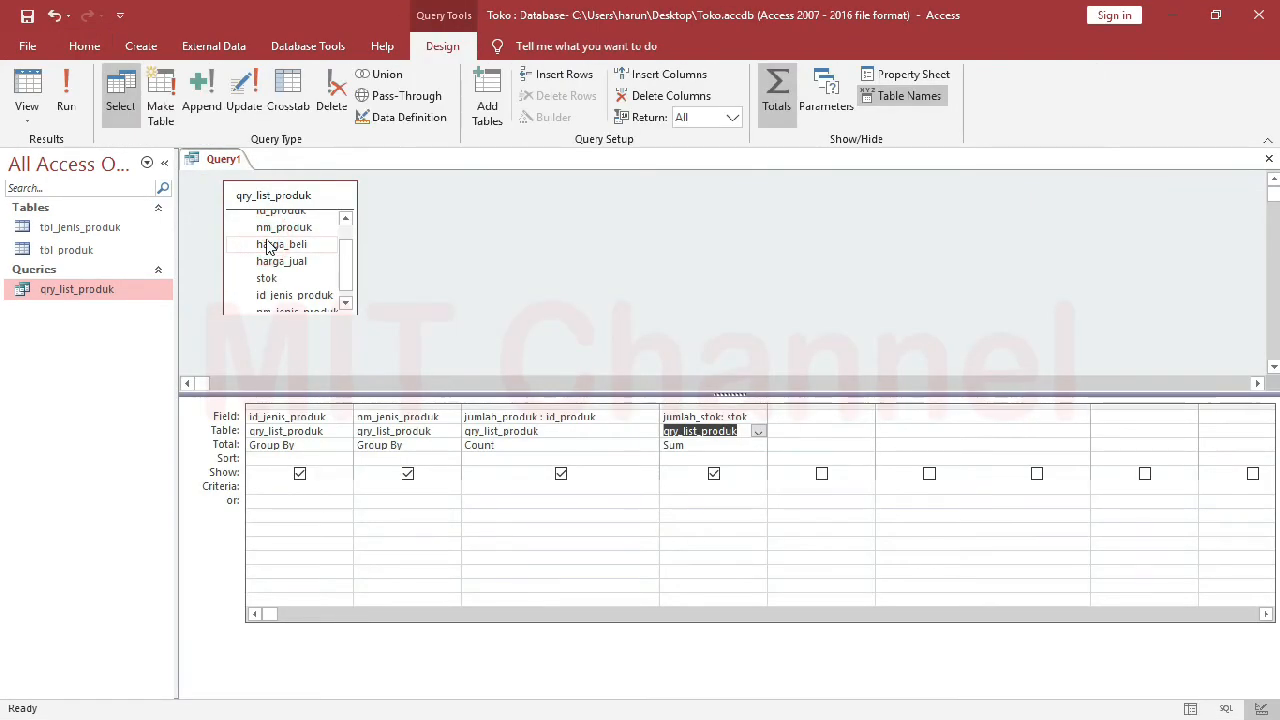
pyautogui.click(865, 428)
pyautogui.click(866, 418)
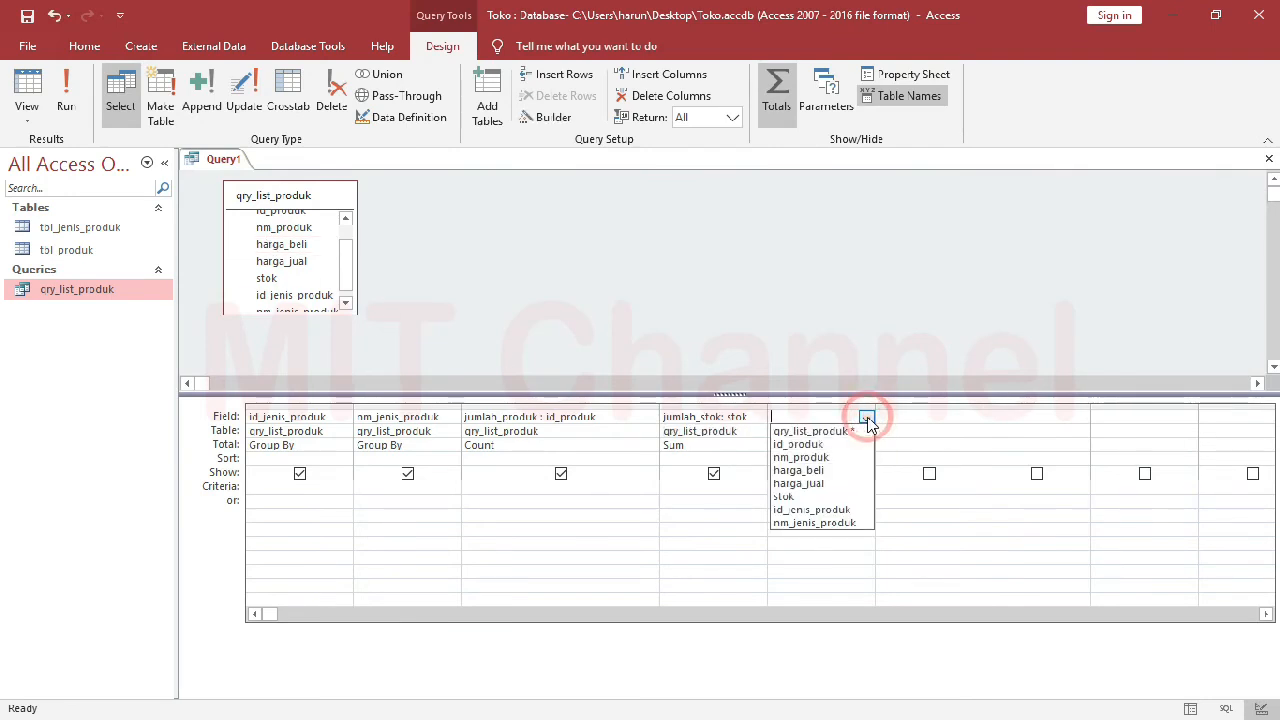
pyautogui.click(850, 470)
pyautogui.click(867, 446)
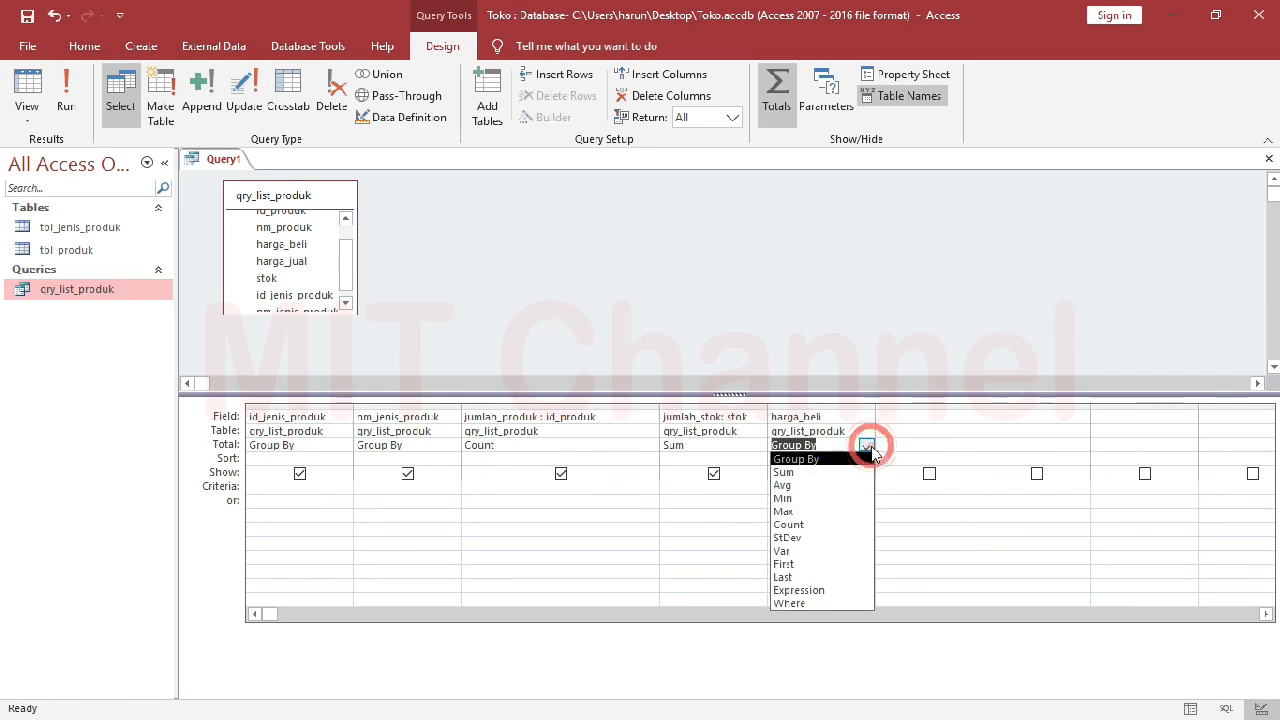
pyautogui.click(837, 497)
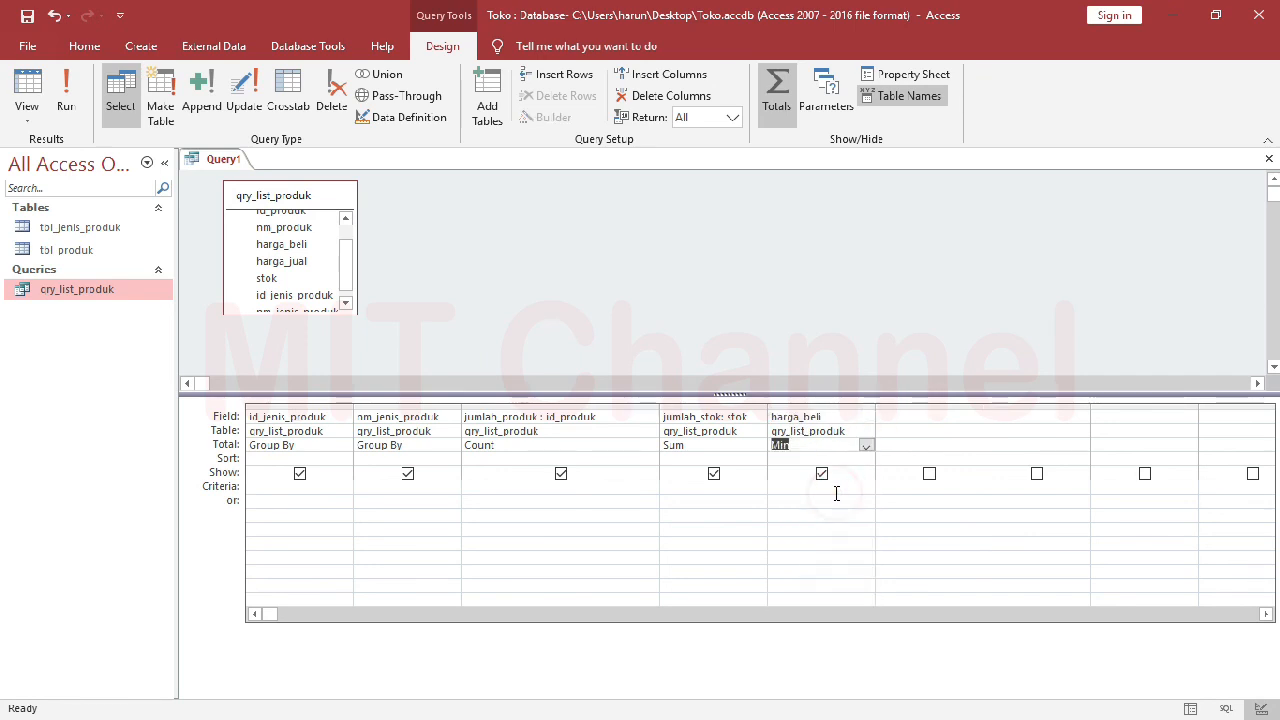
# Add harga_beli a second time in the next empty query column and set its Total to Max.
pyautogui.click(976, 431)
pyautogui.click(945, 444)
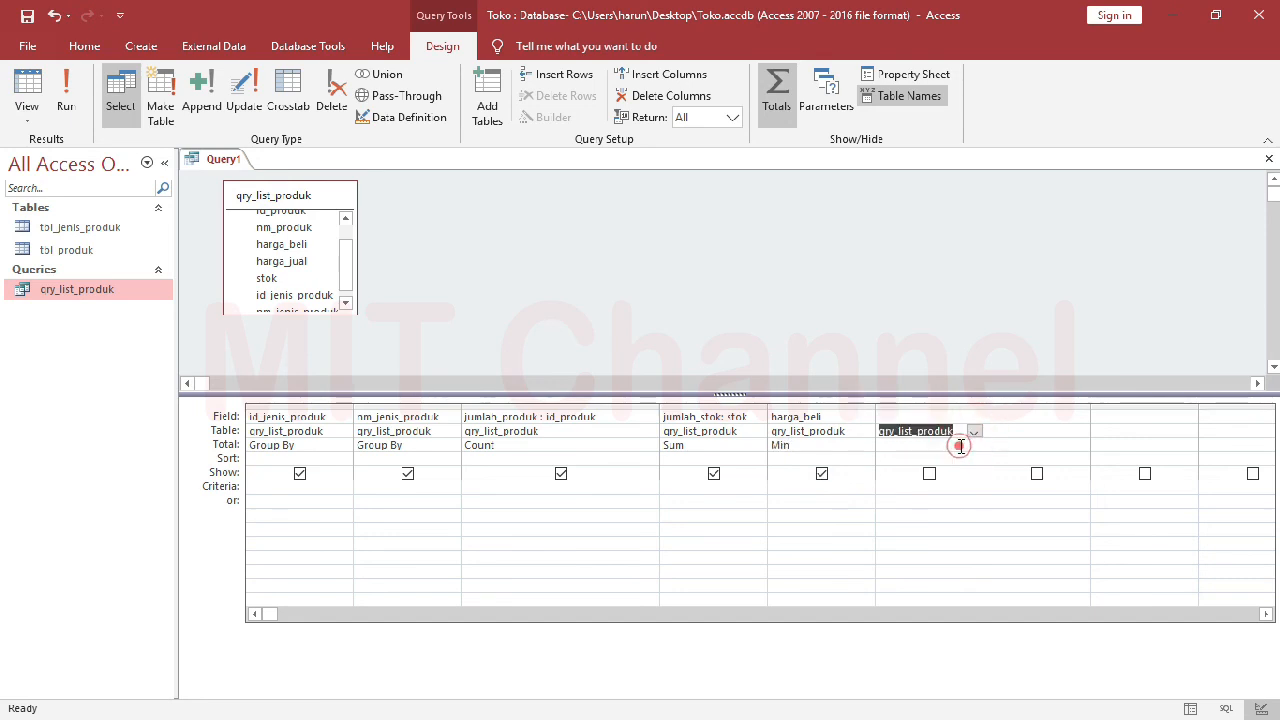
pyautogui.click(974, 418)
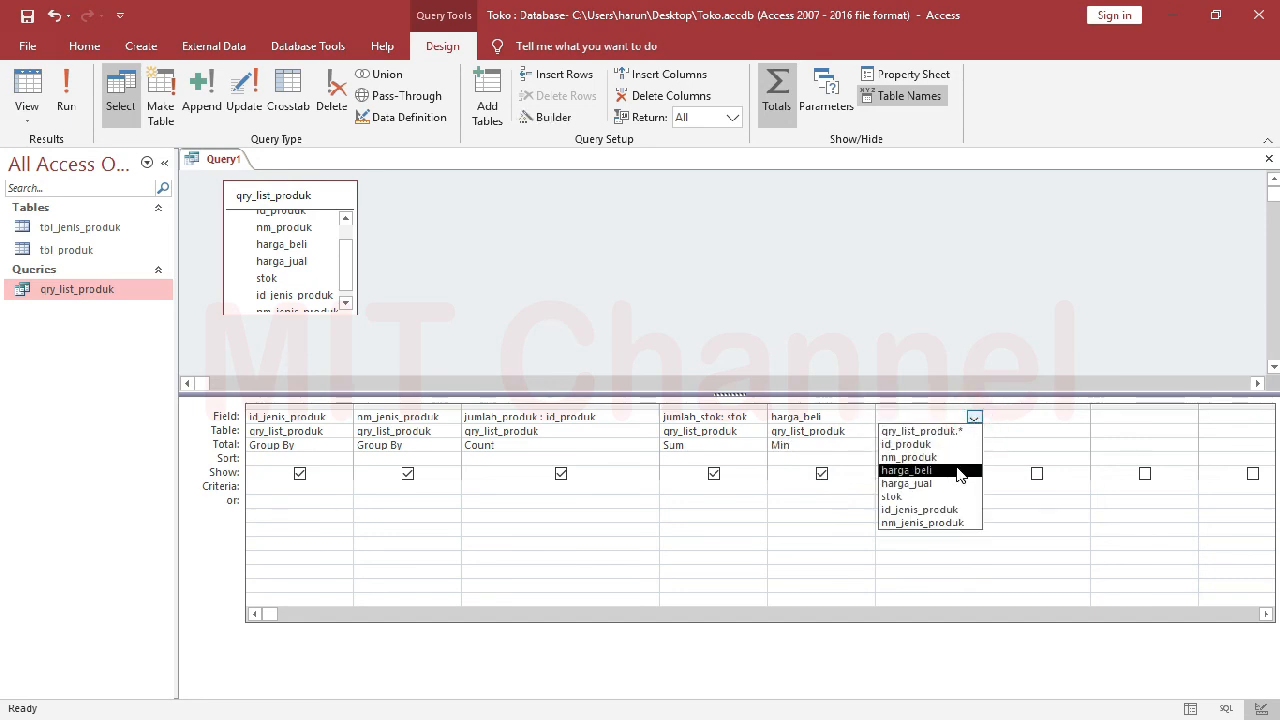
pyautogui.click(966, 470)
pyautogui.click(974, 445)
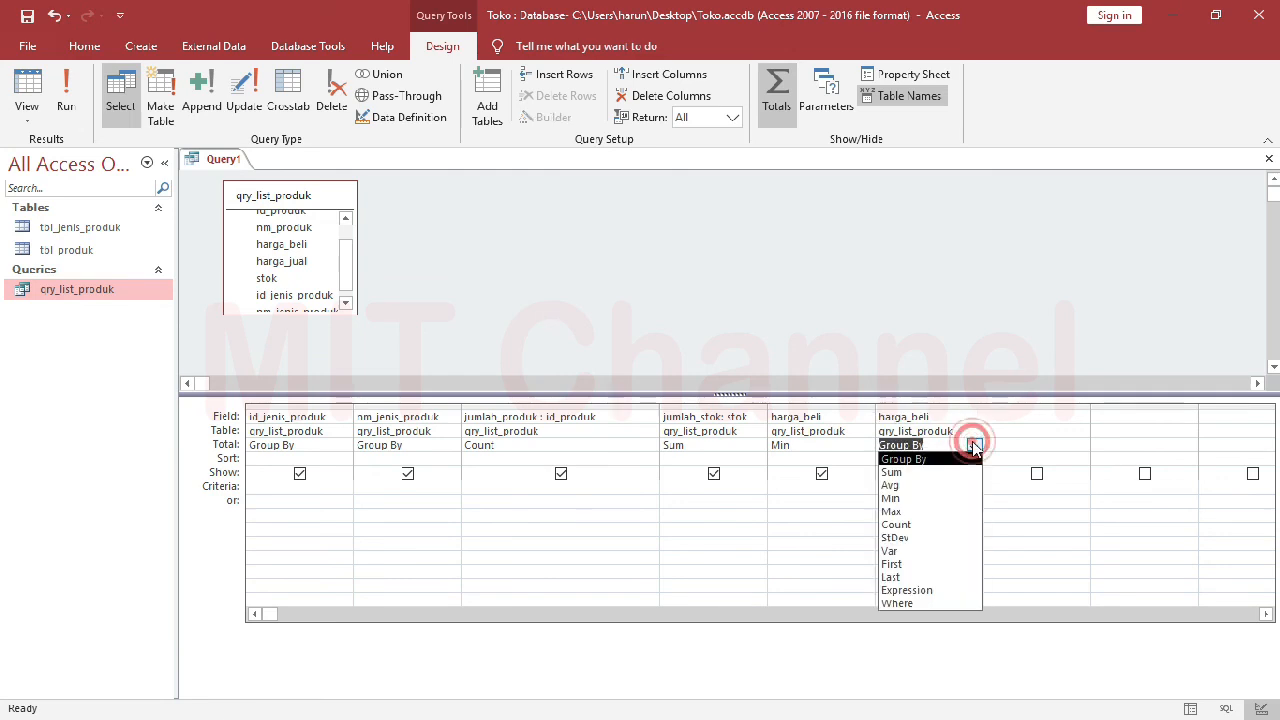
pyautogui.click(950, 511)
# Add a third harga_beli column to the query and set its Total to Avg.
pyautogui.click(1076, 445)
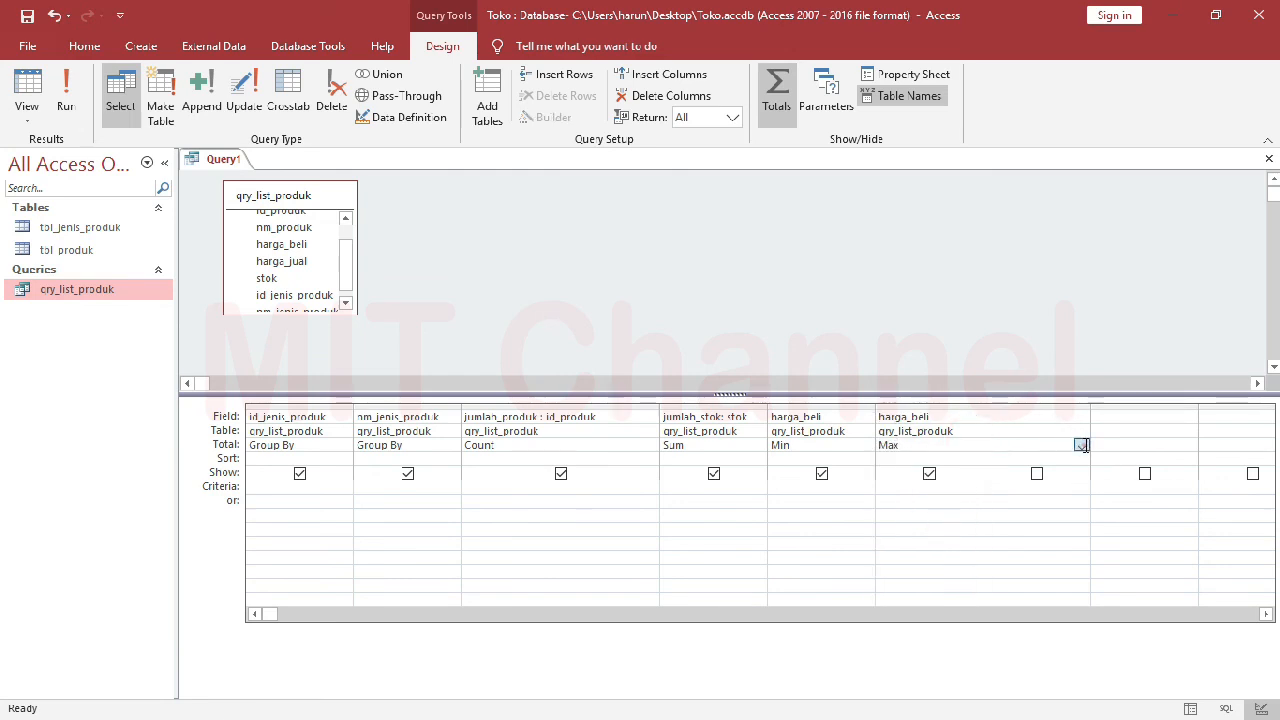
pyautogui.click(1081, 445)
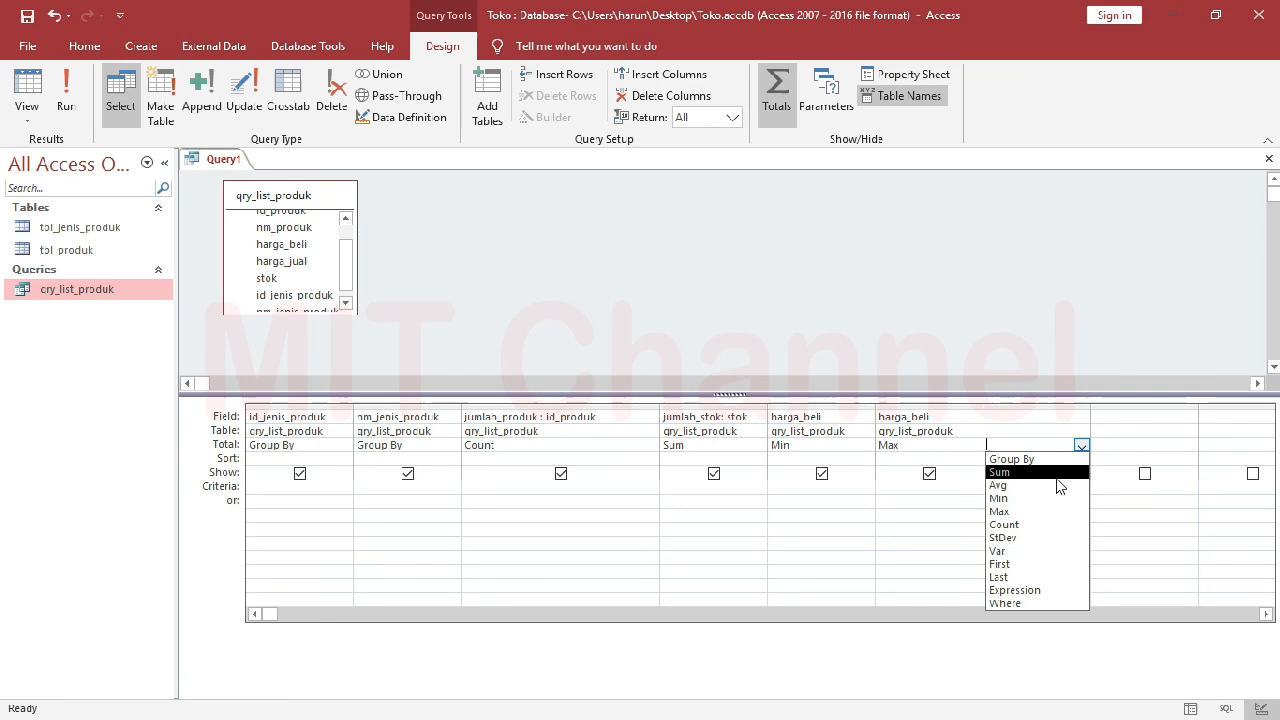
pyautogui.click(1077, 418)
pyautogui.click(1083, 415)
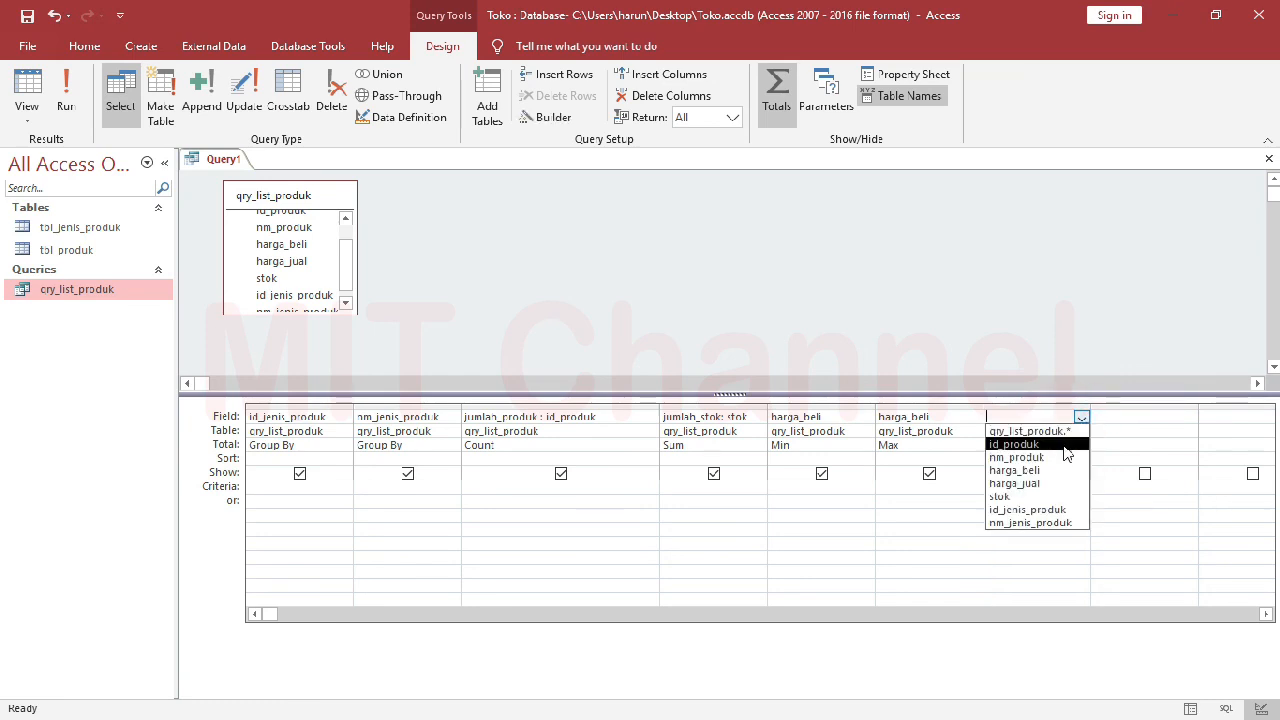
pyautogui.click(1045, 470)
pyautogui.click(1083, 445)
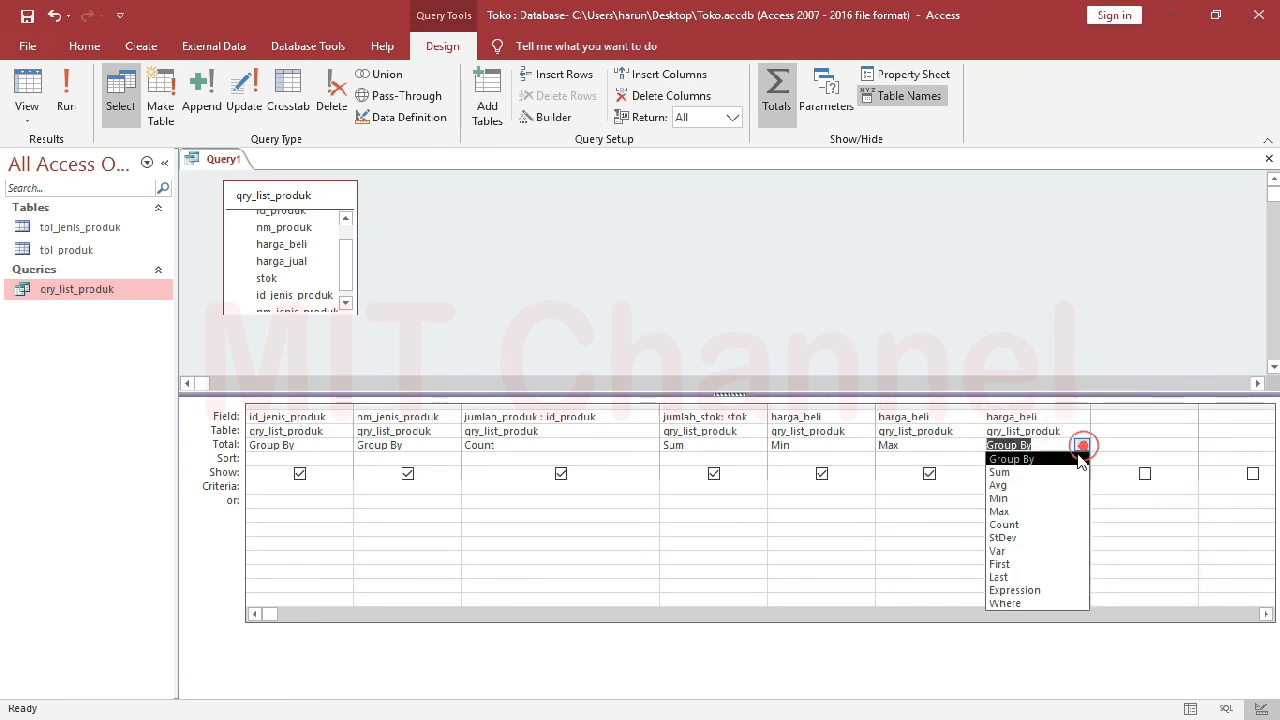
pyautogui.click(1054, 485)
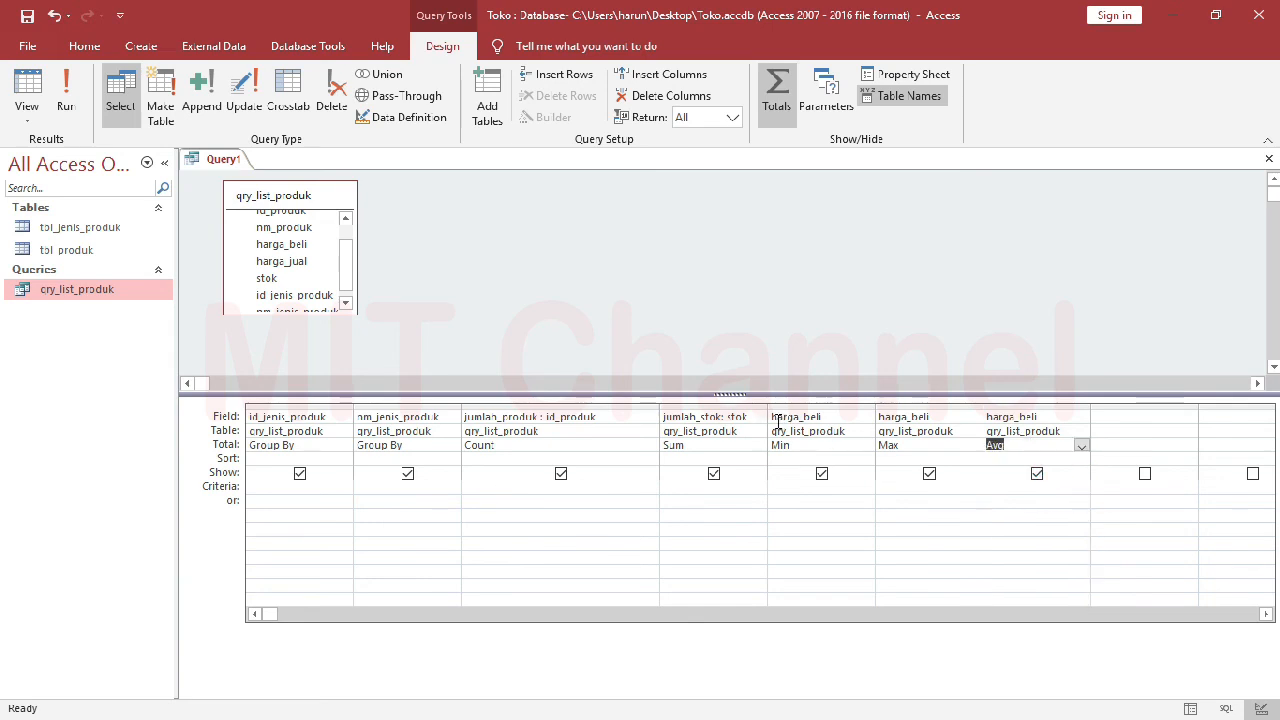
# Display the query in Datasheet view and widen the minimum, maximum and average harga_beli columns to show their full headings.
pyautogui.rightClick(212, 161)
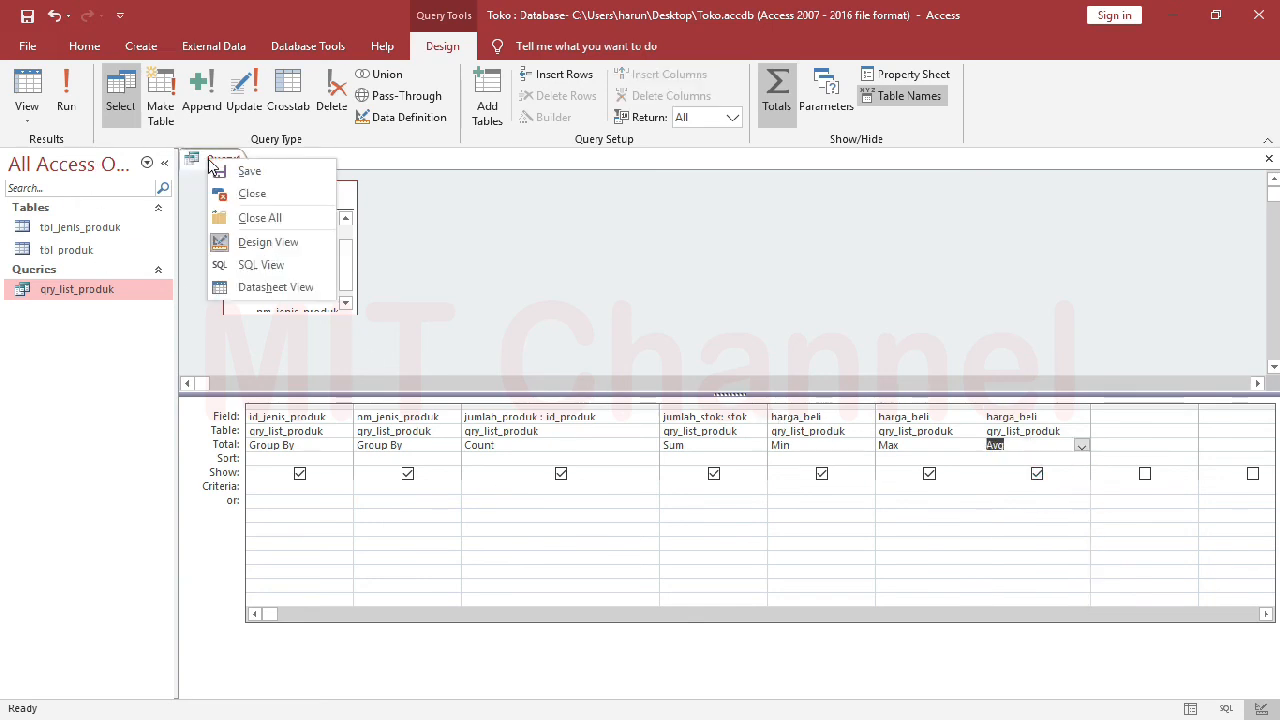
pyautogui.click(241, 290)
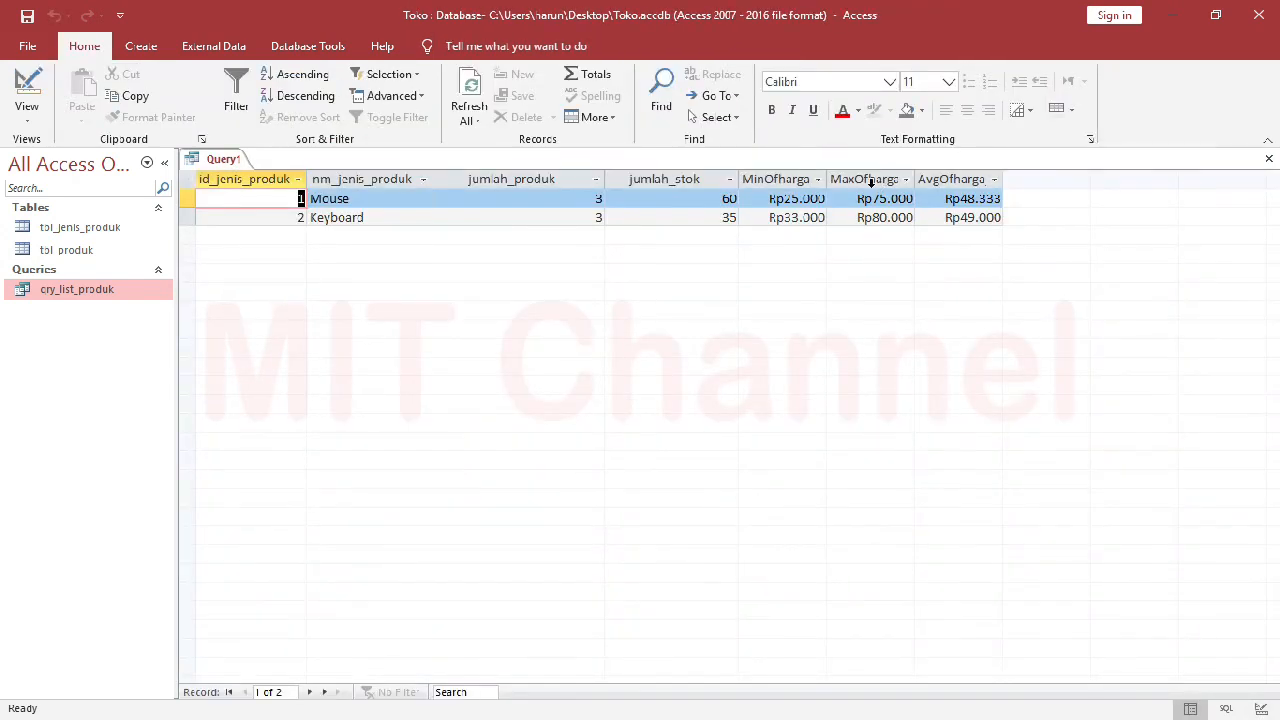
pyautogui.doubleClick(829, 178)
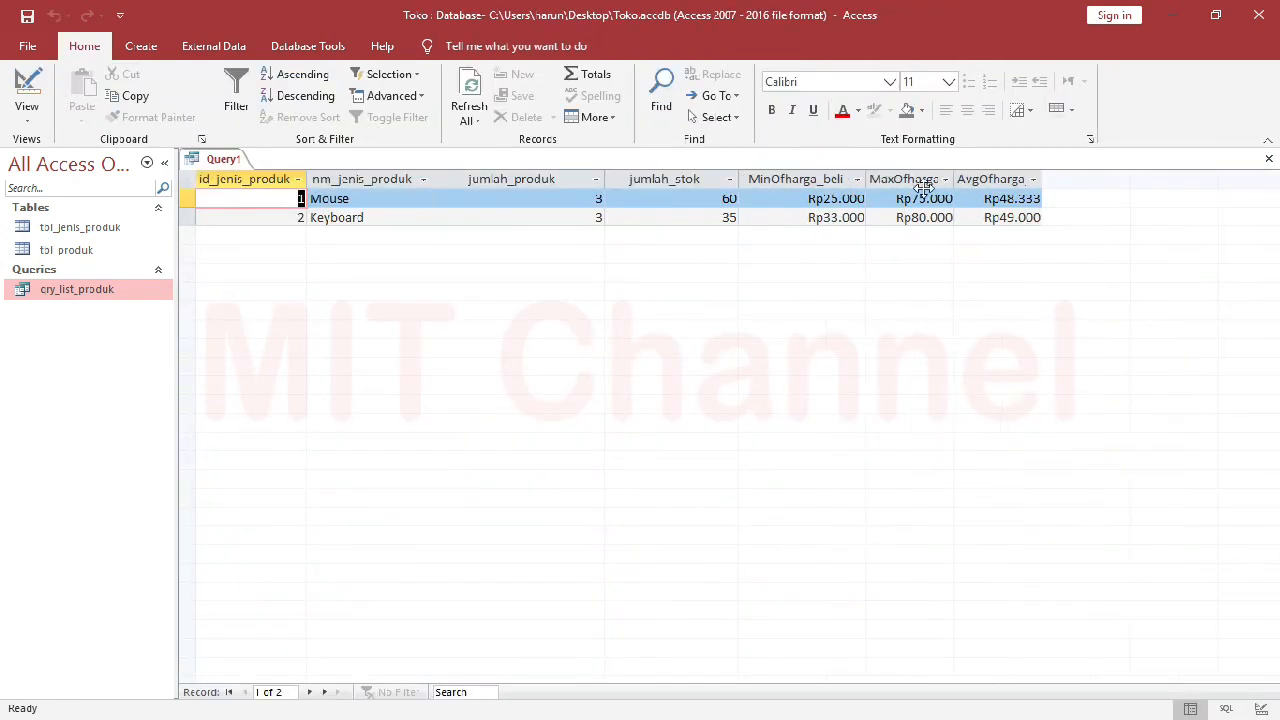
pyautogui.doubleClick(954, 179)
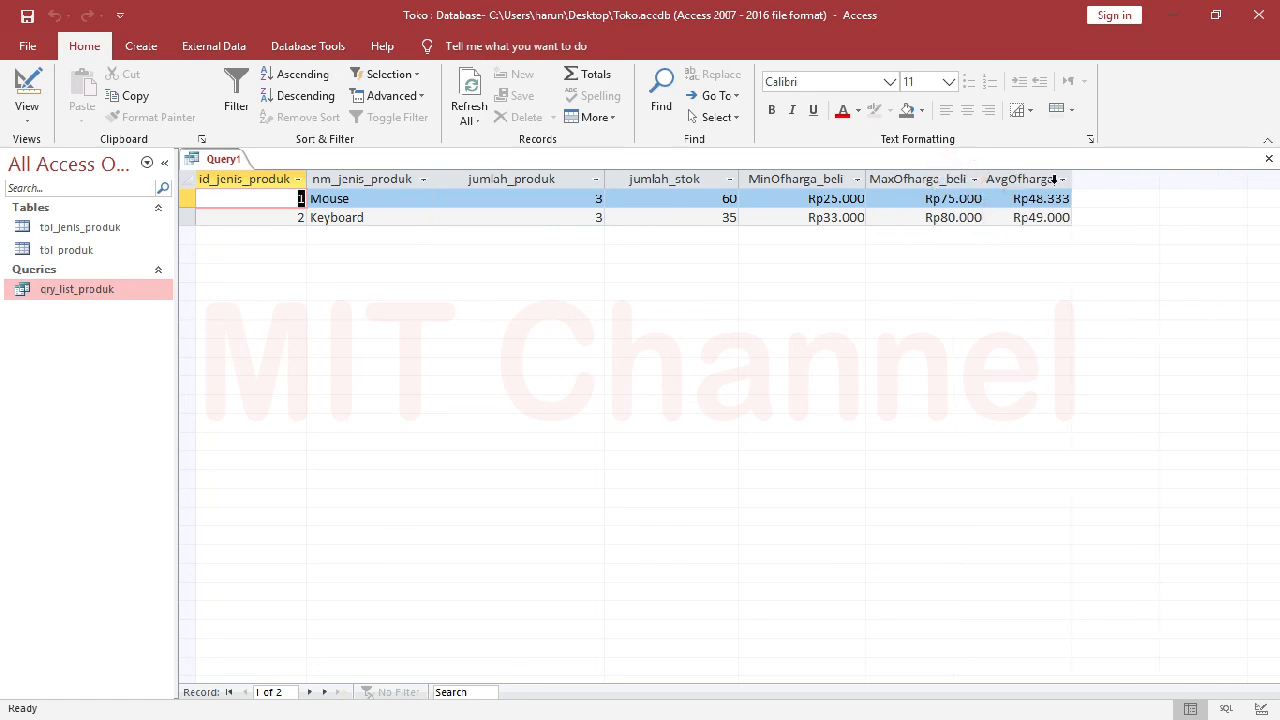
pyautogui.moveTo(1071, 179); pyautogui.dragTo(1096, 179)
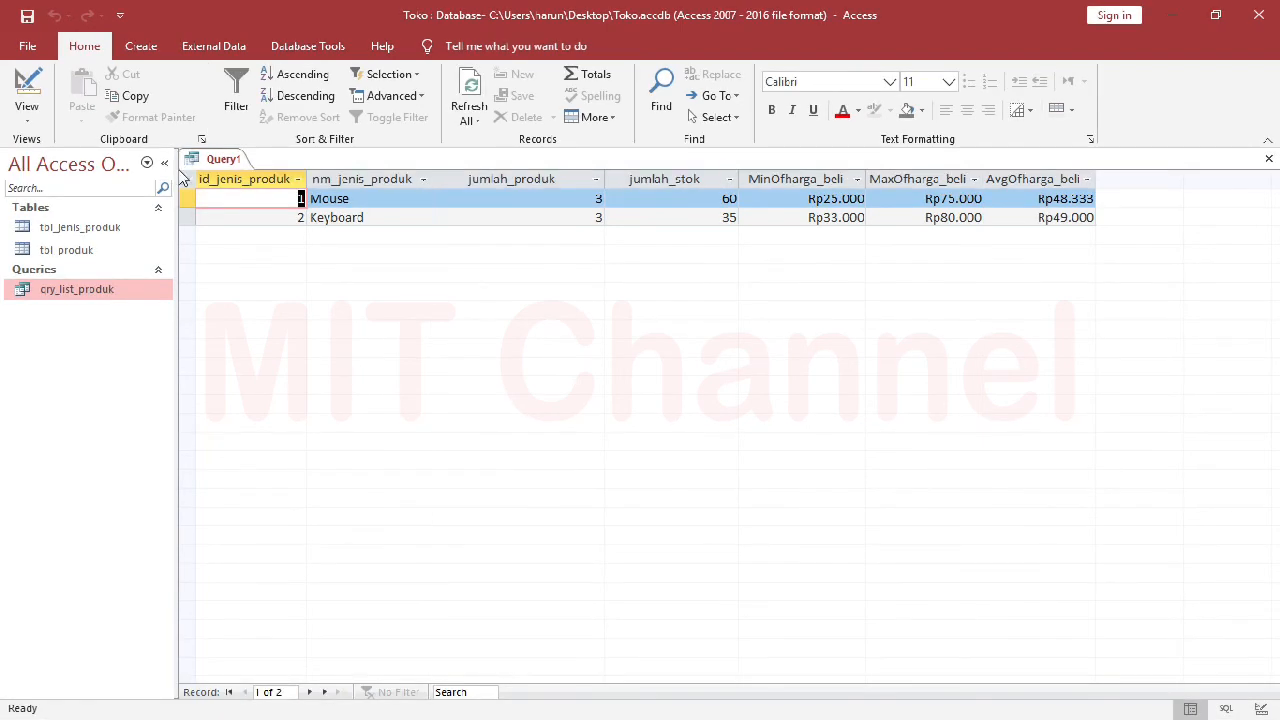
# Switch back to Design view, save the query as qry_list_produk_sum, and close it.
pyautogui.rightClick(223, 160)
pyautogui.click(250, 242)
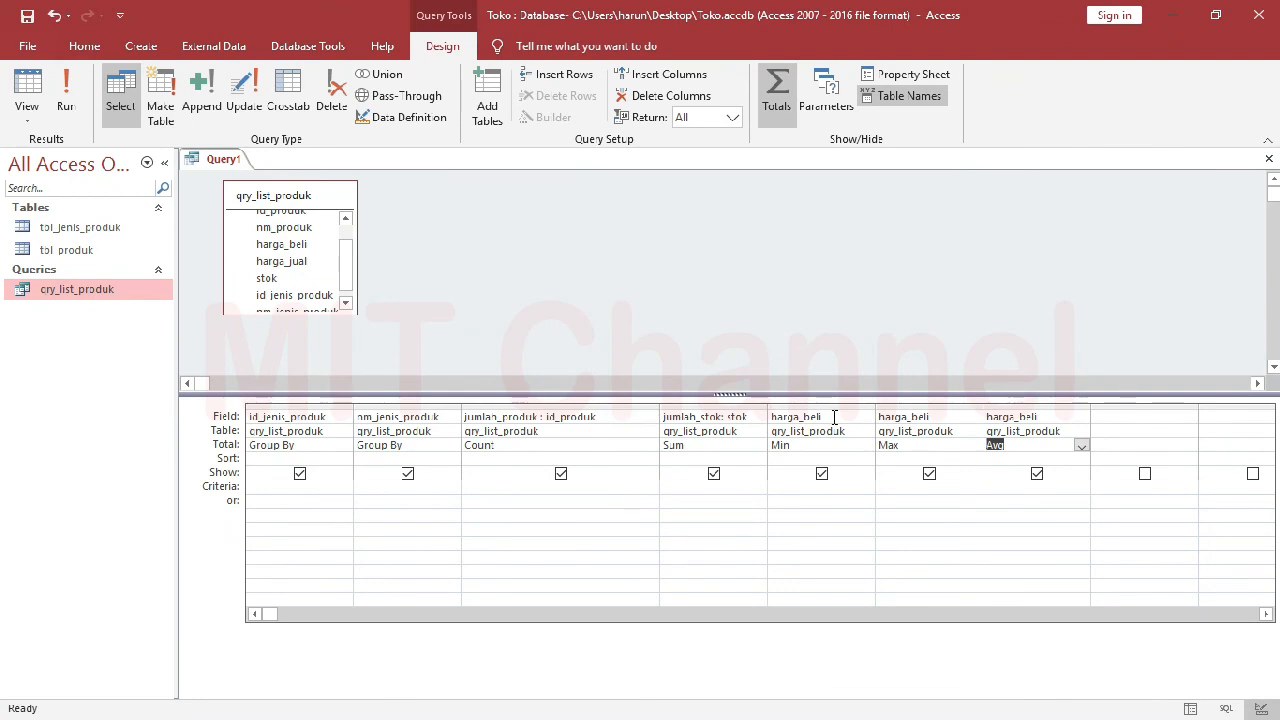
pyautogui.rightClick(222, 161)
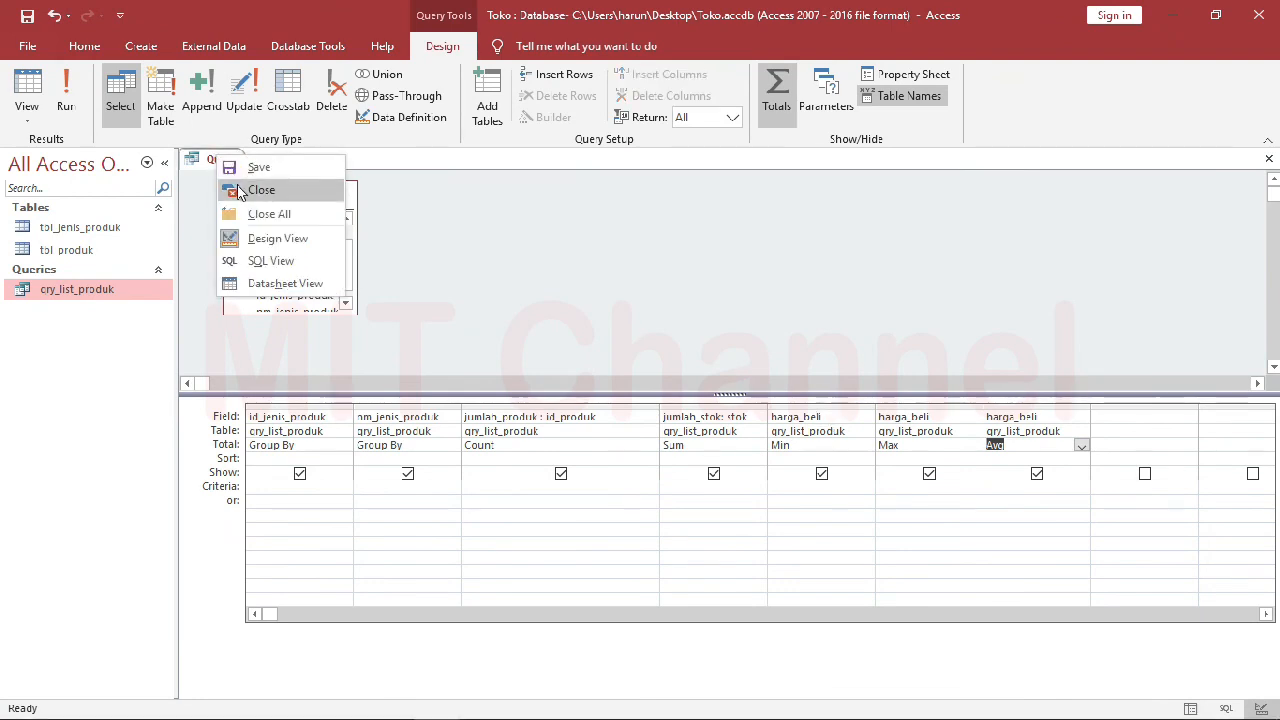
pyautogui.click(243, 170)
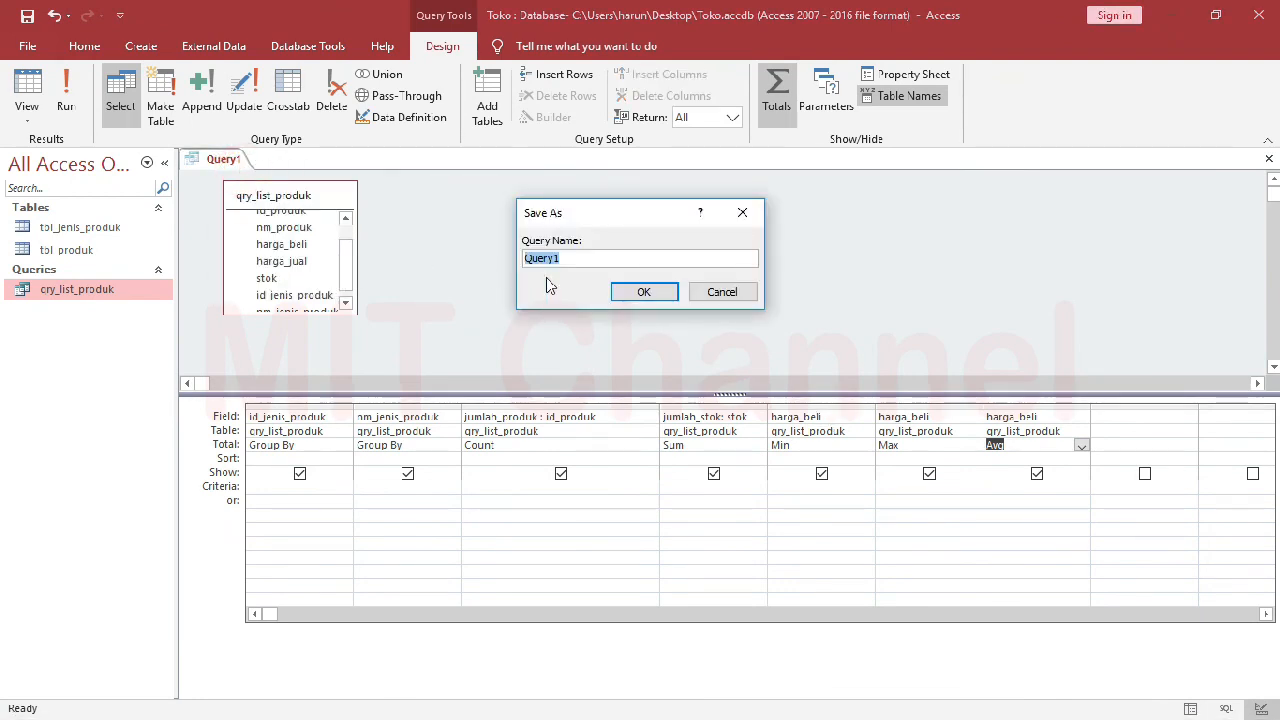
pyautogui.write('qry')
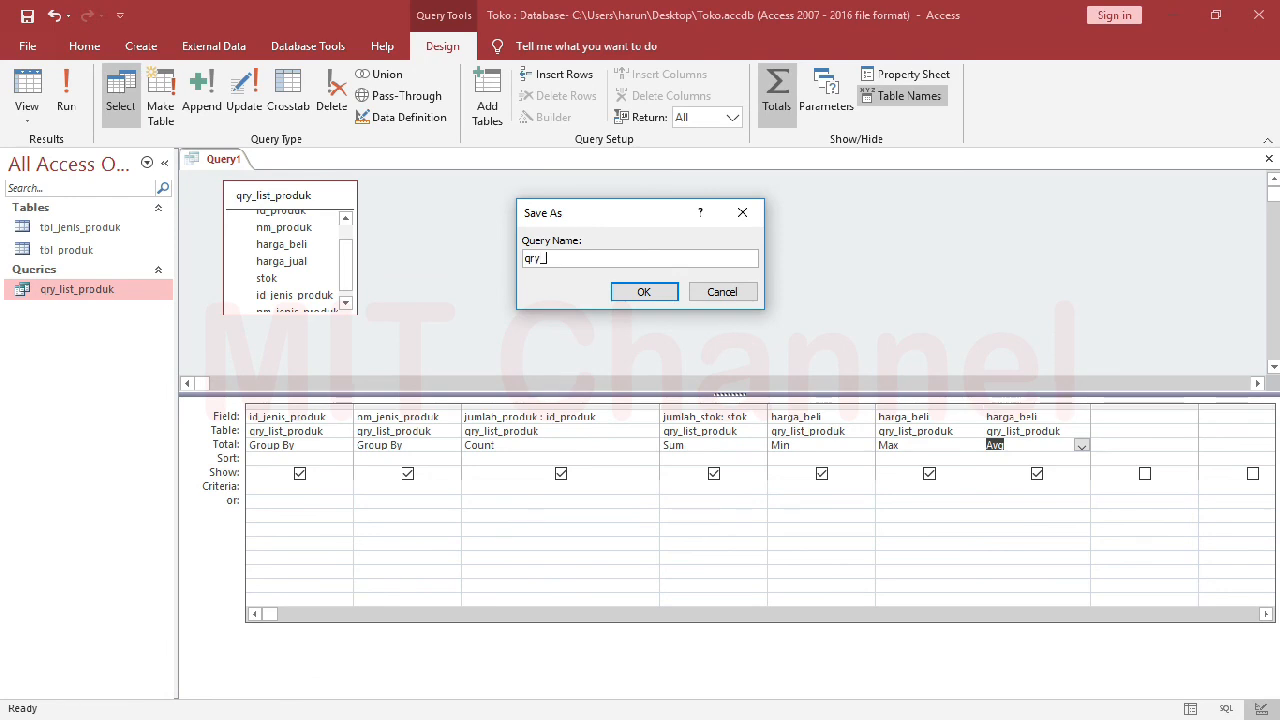
pyautogui.write('_list_produk_sum')
pyautogui.press('Return')
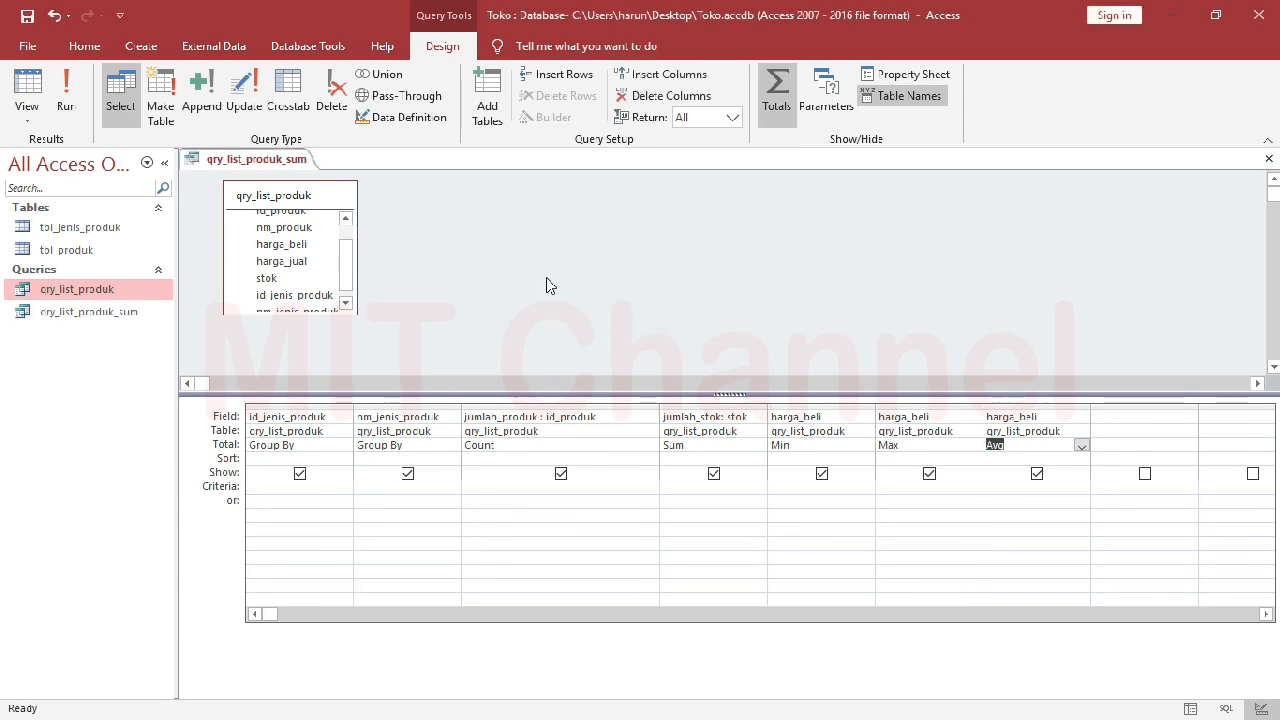
pyautogui.rightClick(289, 162)
pyautogui.click(330, 196)
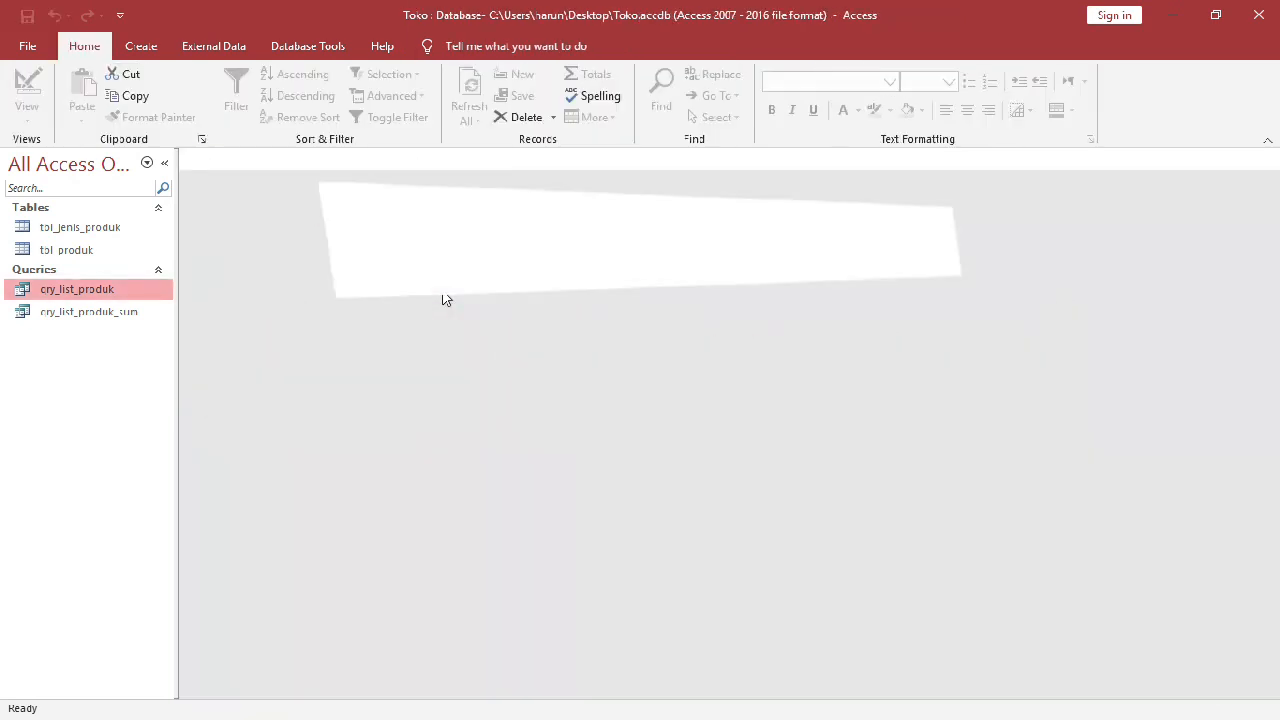
pyautogui.press('XF86AudioLowerVolume')
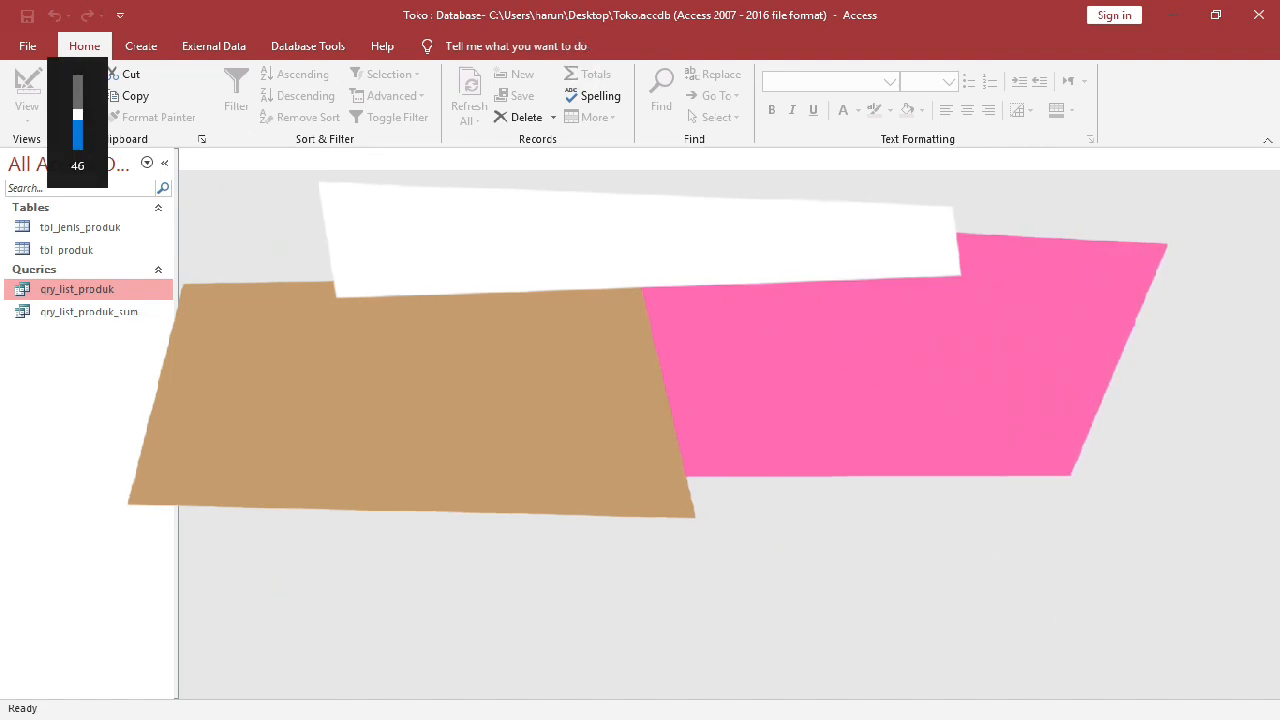